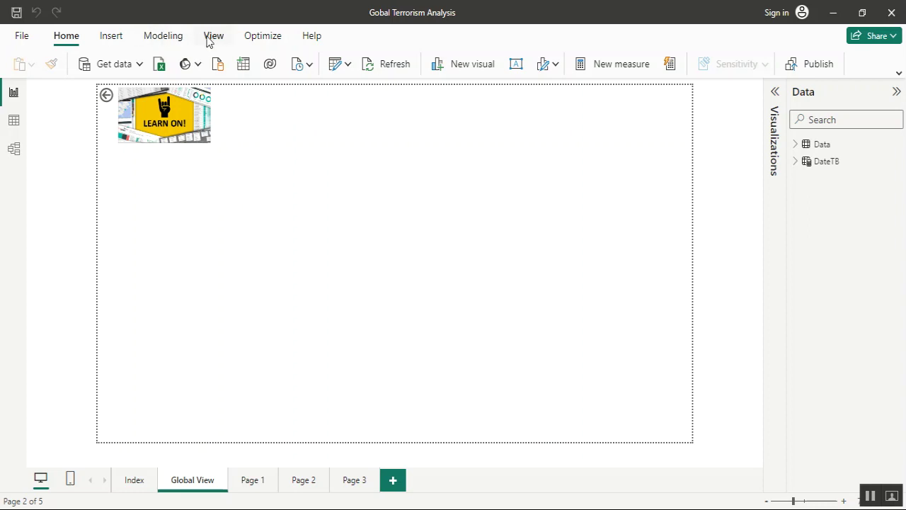
Step: Insert a text box on the Global View page and enter "Global View" in it
left_click(114, 41)
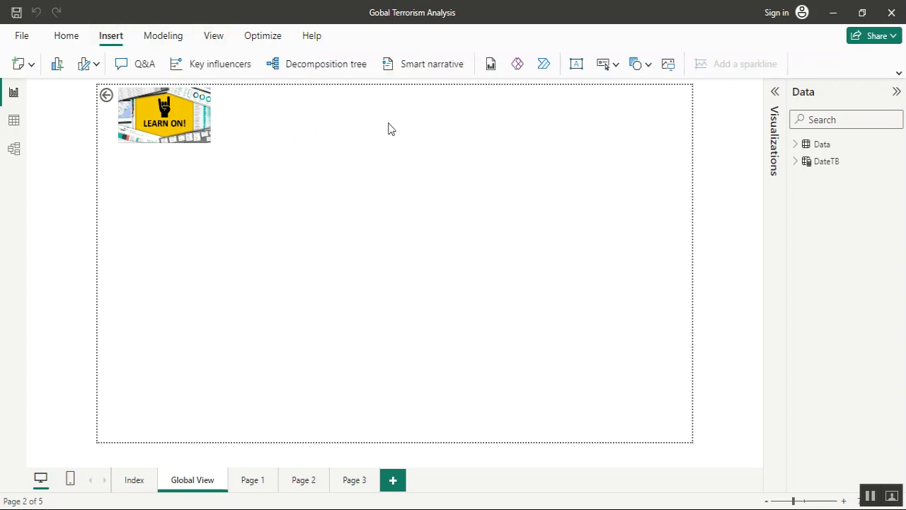
left_click(620, 66)
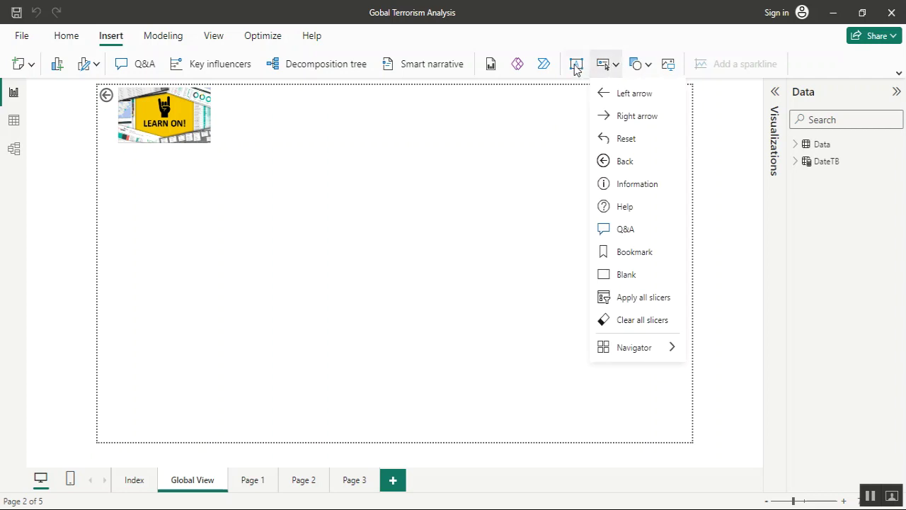
left_click(576, 65)
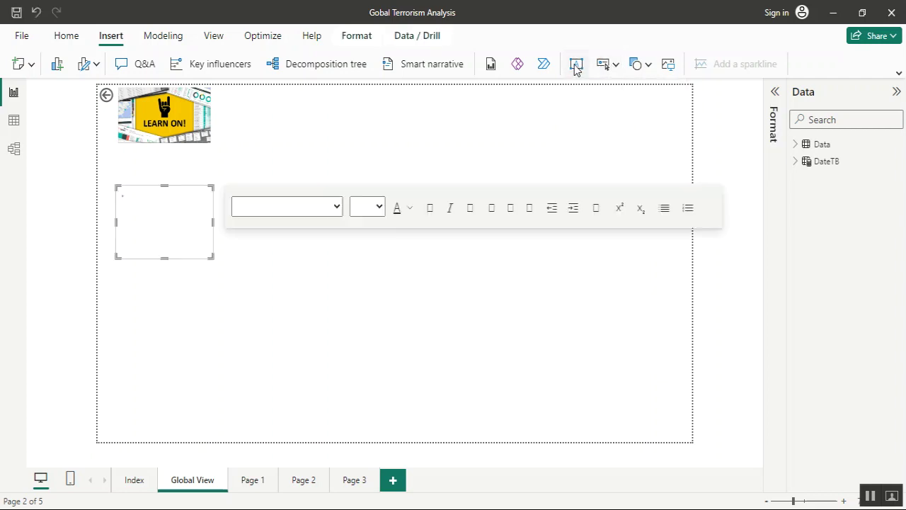
left_click_drag(164, 196, 159, 300)
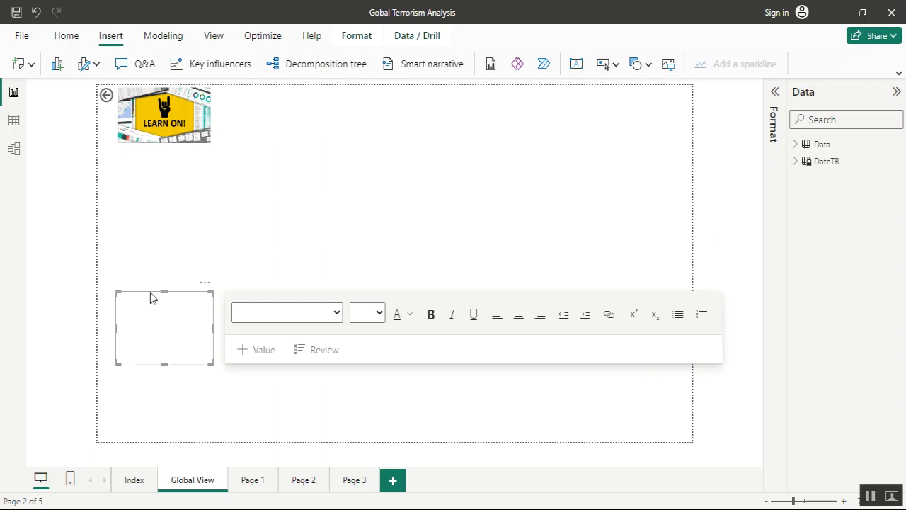
key("ctrl+z")
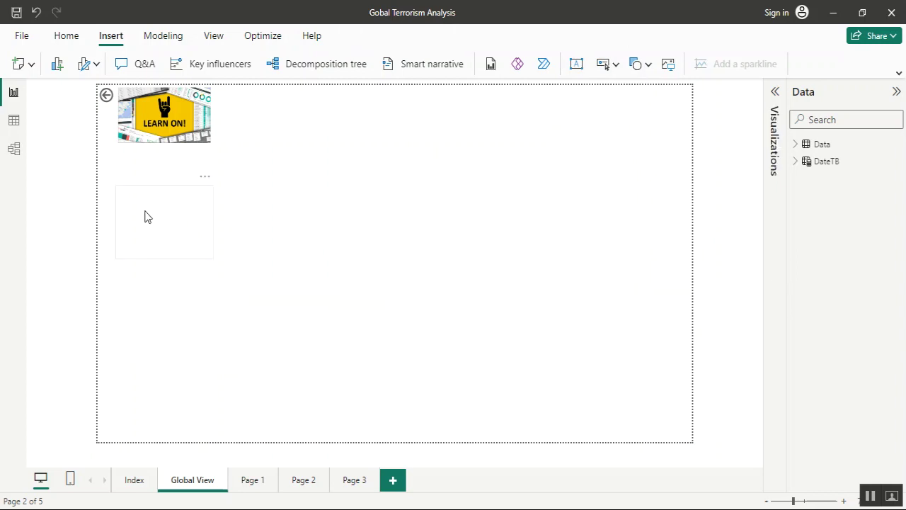
left_click(156, 194)
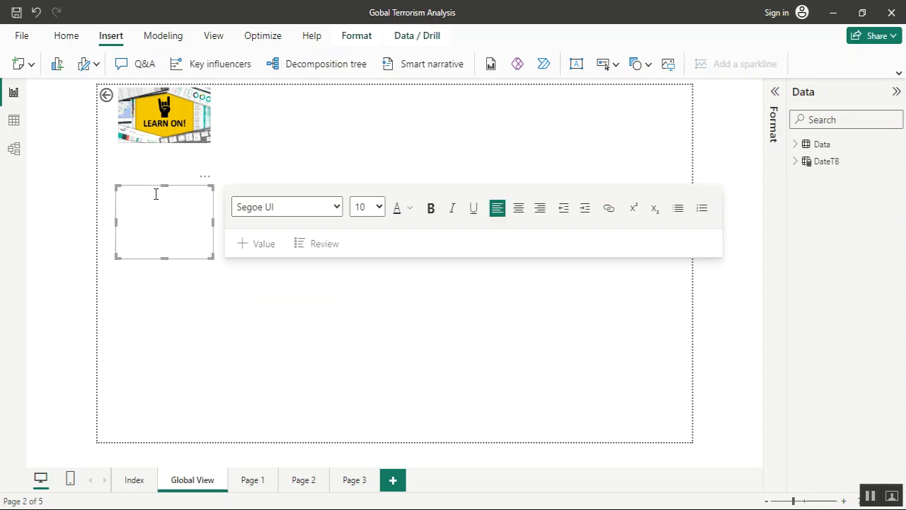
type("Global View")
Step: Replace the plain text box on the Global View page with a copy of the Index page's "Global Terrorism Analysis" title
left_click(127, 480)
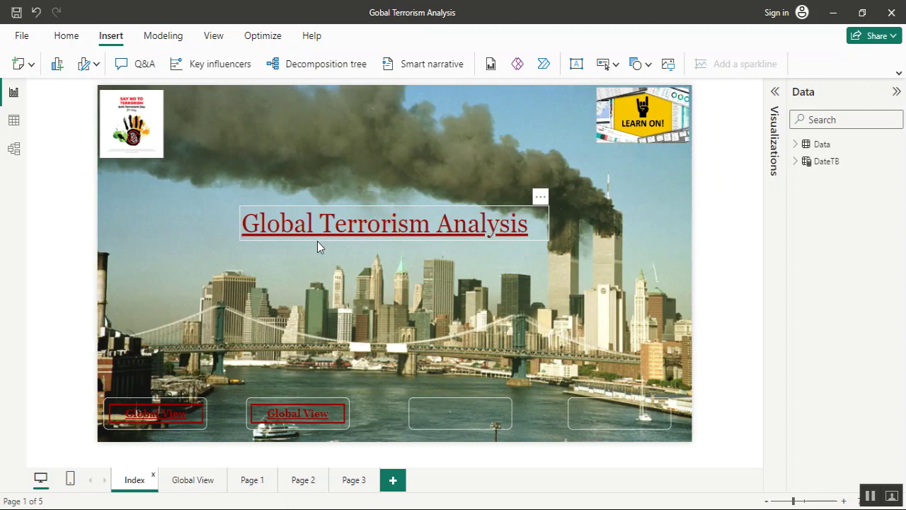
left_click(317, 245)
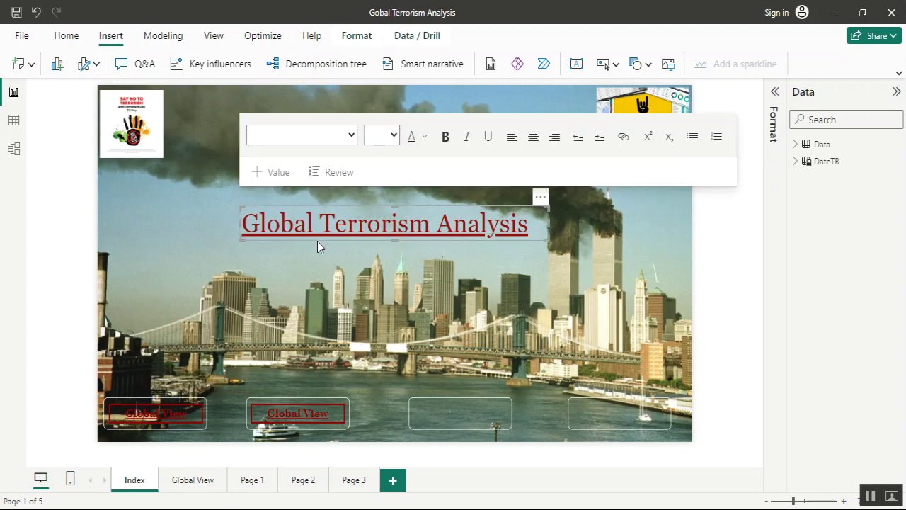
left_click(188, 481)
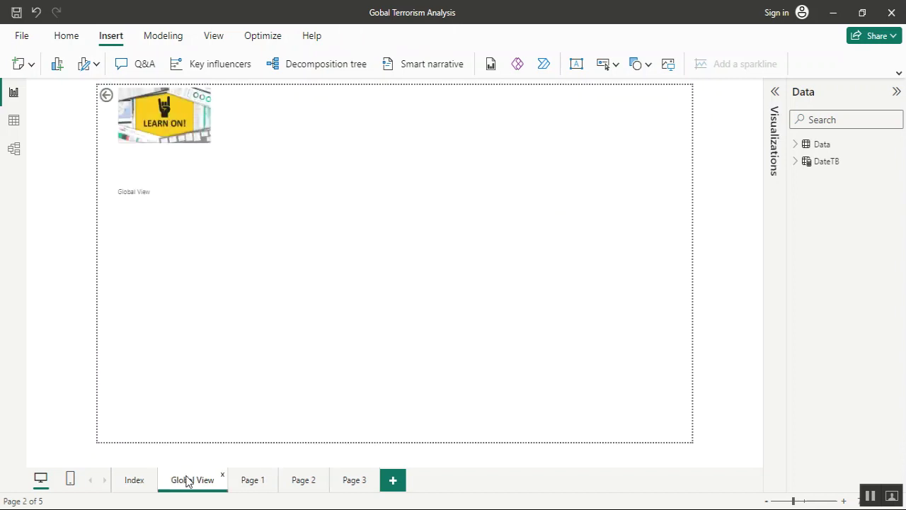
left_click(144, 256)
key("Delete")
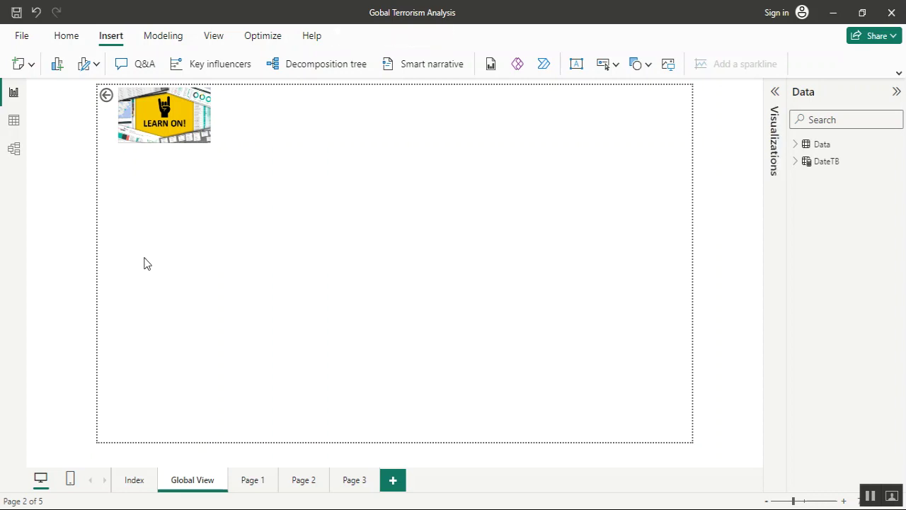
key("ctrl+v")
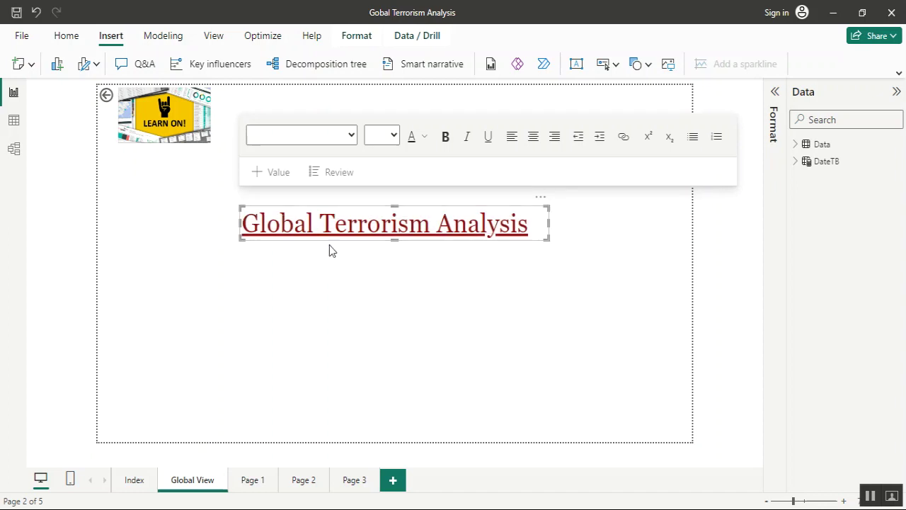
Step: Change the pasted title's text to "Global View"
left_click(530, 226)
key("BackSpace")
key("BackSpace")
key("BackSpace")
key("BackSpace")
key("BackSpace")
key("BackSpace")
key("BackSpace")
key("BackSpace")
key("BackSpace")
key("BackSpace")
key("BackSpace")
key("BackSpace")
key("BackSpace")
key("BackSpace")
key("BackSpace")
key("BackSpace")
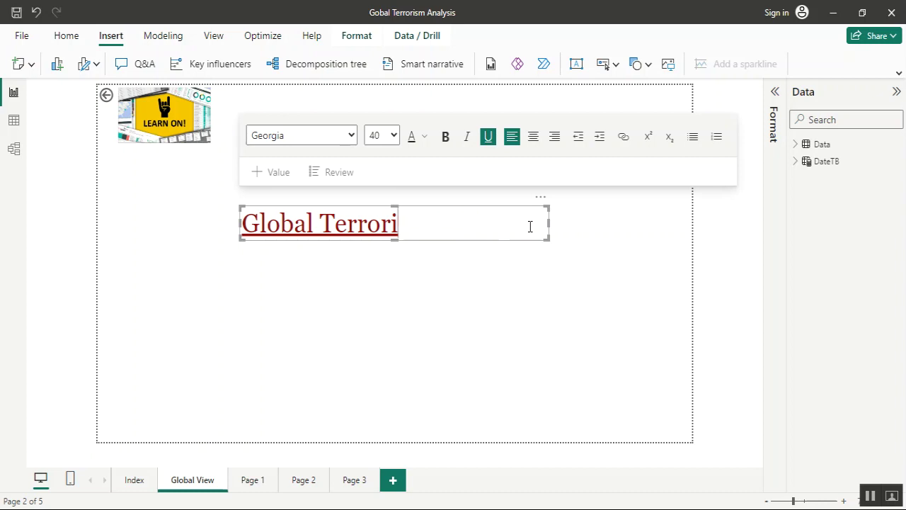
key("BackSpace")
key("BackSpace")
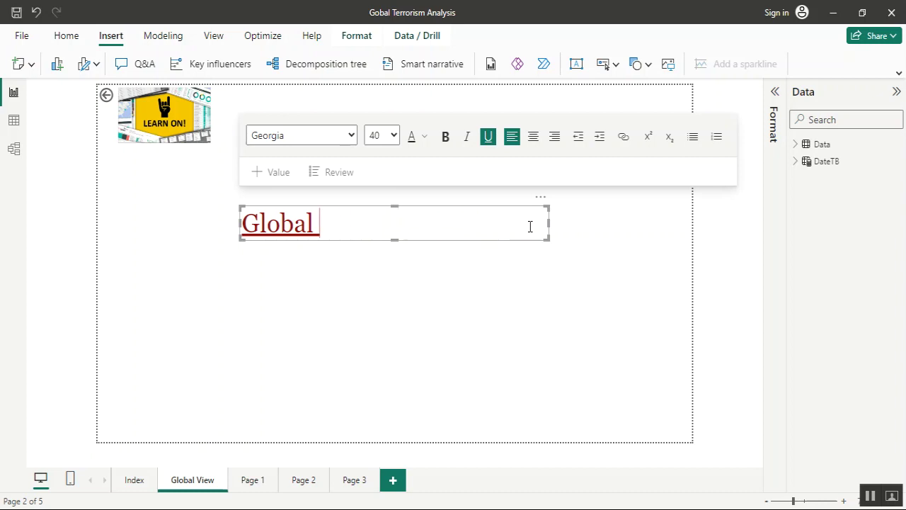
type("View")
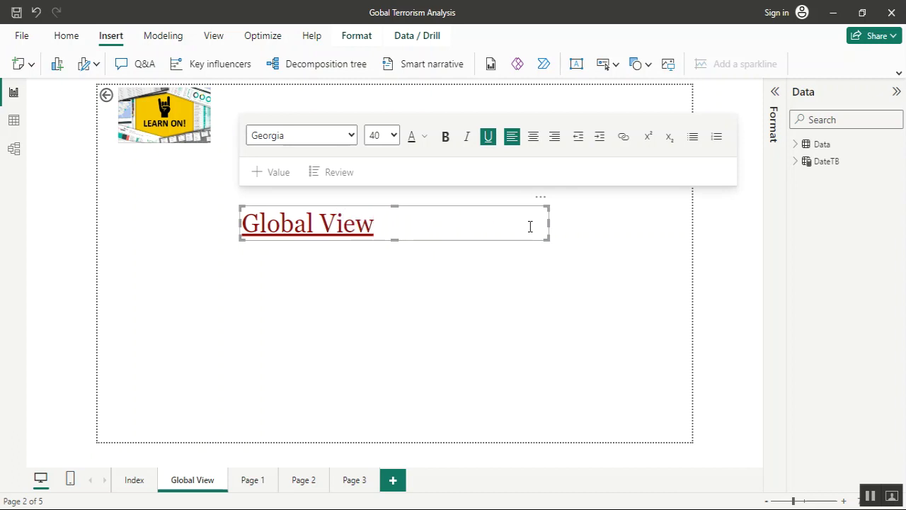
Step: Set the Global View title's font size to 20 and shrink its text box to fit the single line
key("ctrl+a")
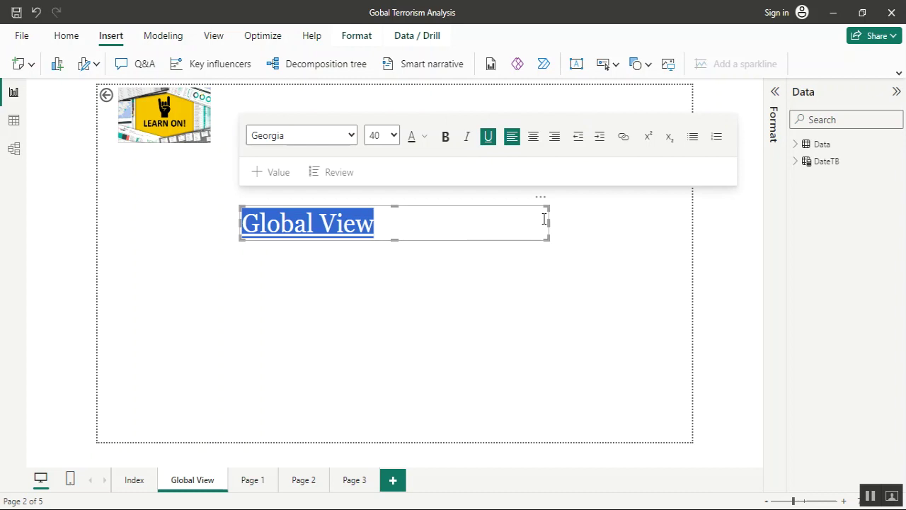
left_click(394, 135)
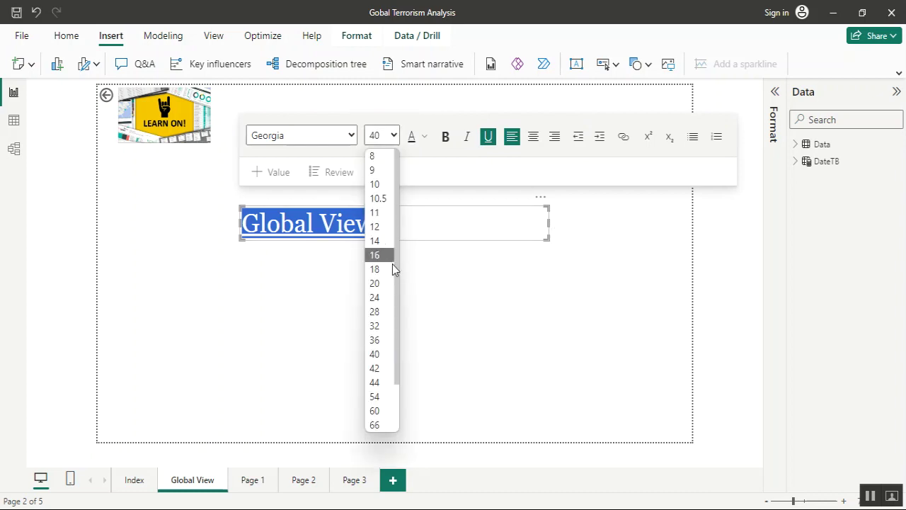
left_click(376, 284)
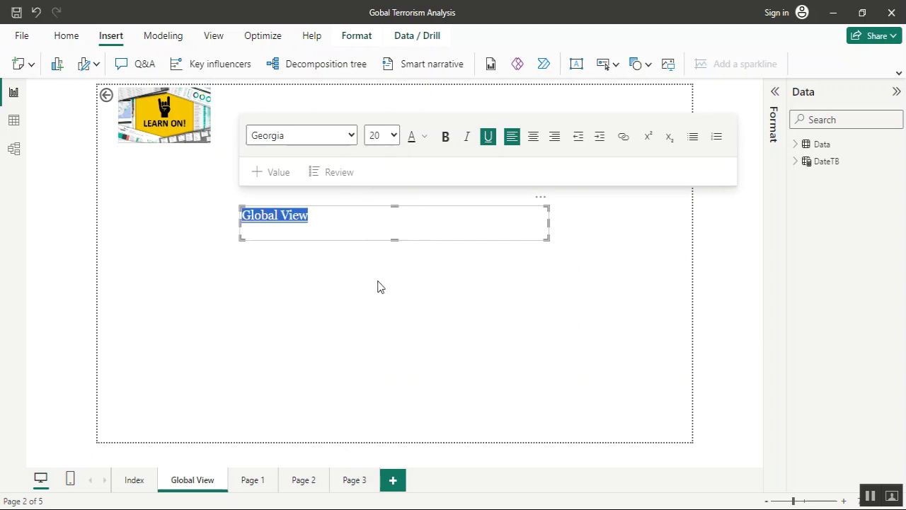
left_click_drag(548, 222, 310, 211)
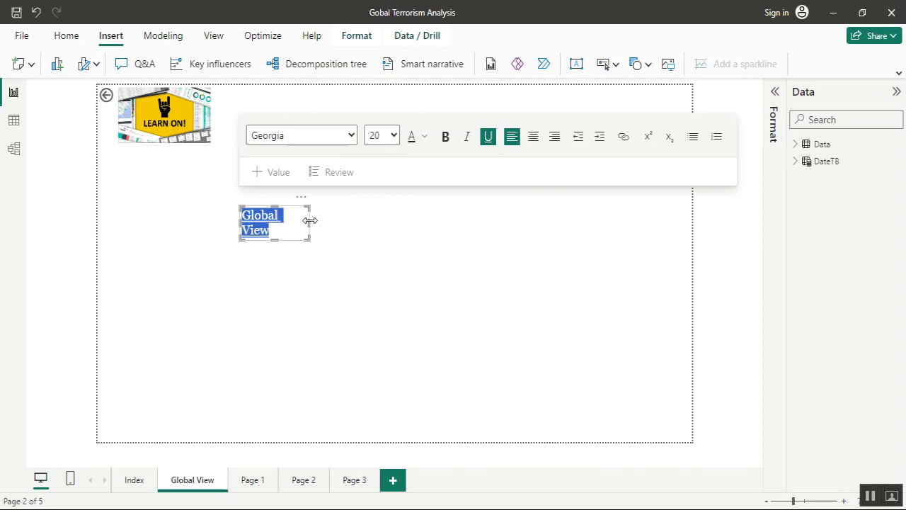
left_click_drag(310, 220, 319, 221)
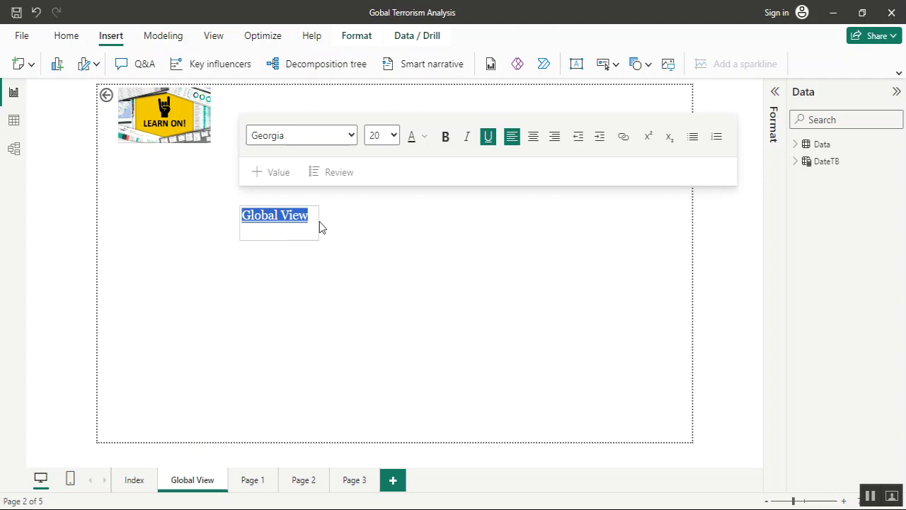
left_click_drag(281, 240, 281, 228)
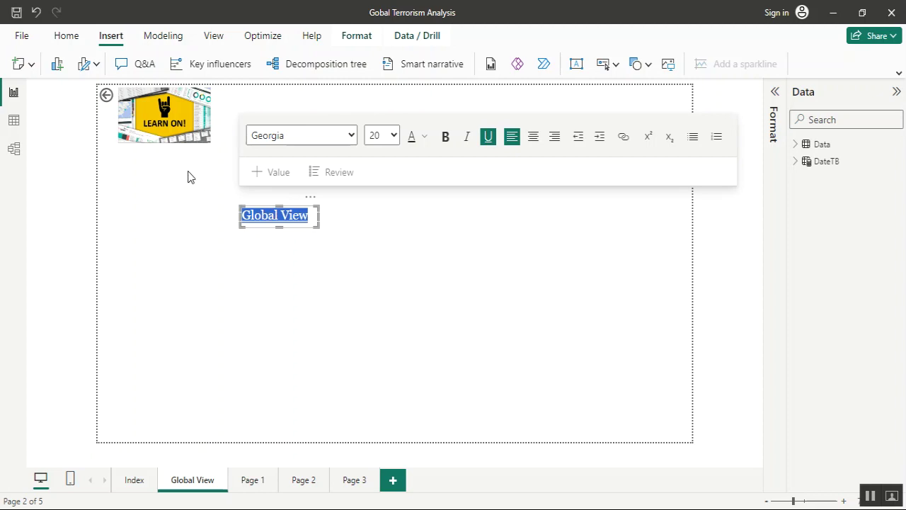
Step: Move the Global View title to just below the logo and widen its box to the logo's right edge
left_click(230, 201)
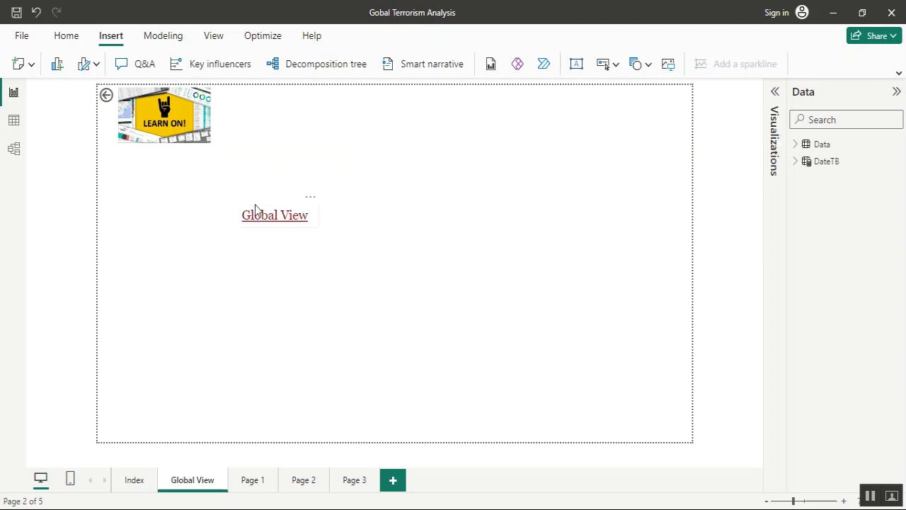
left_click_drag(252, 208, 197, 182)
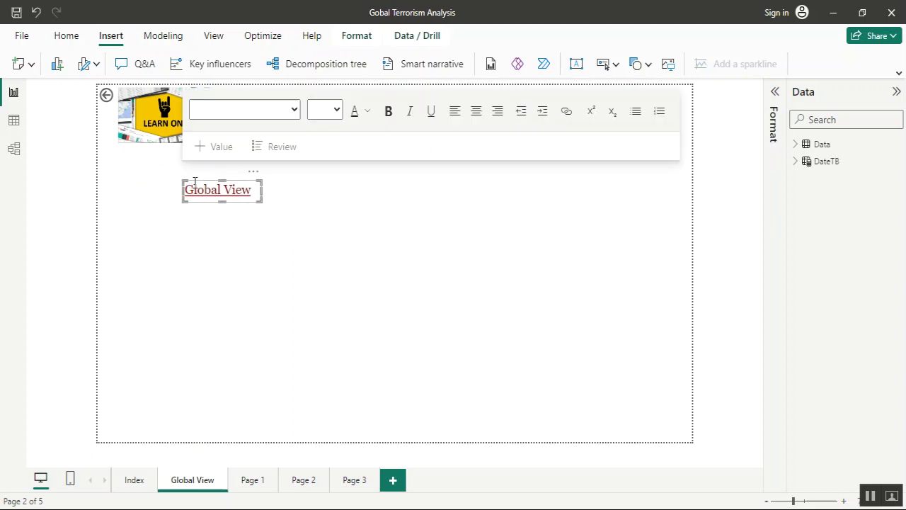
left_click_drag(174, 191, 112, 158)
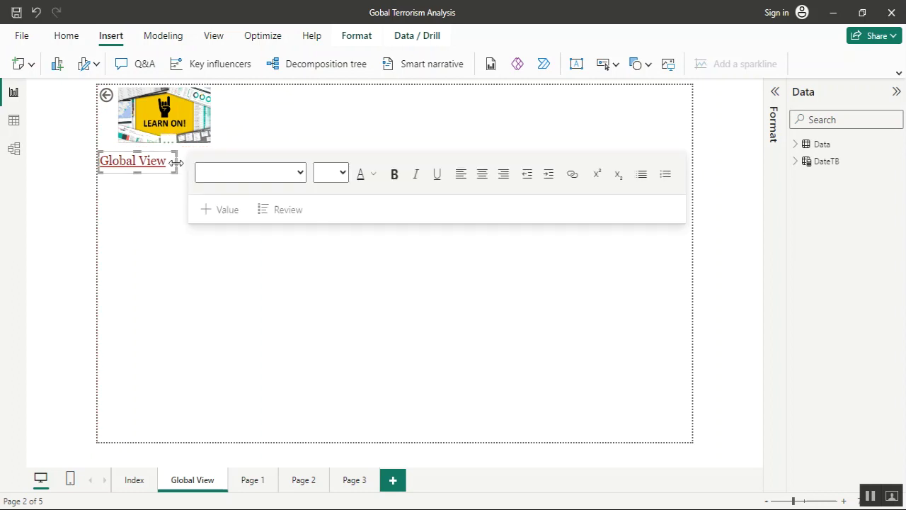
left_click_drag(176, 162, 209, 165)
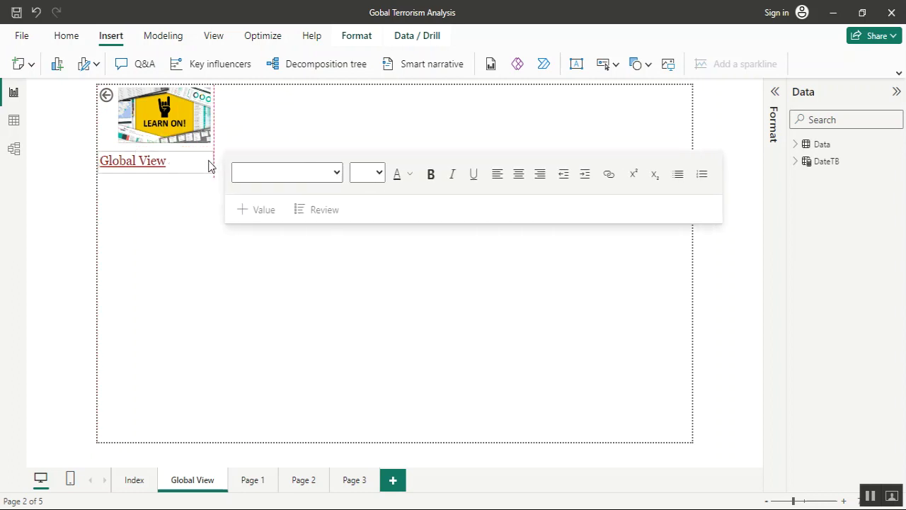
Step: Try font size 24 on the Global View title, restore it to 20, and centre the text in its box
left_click(184, 161)
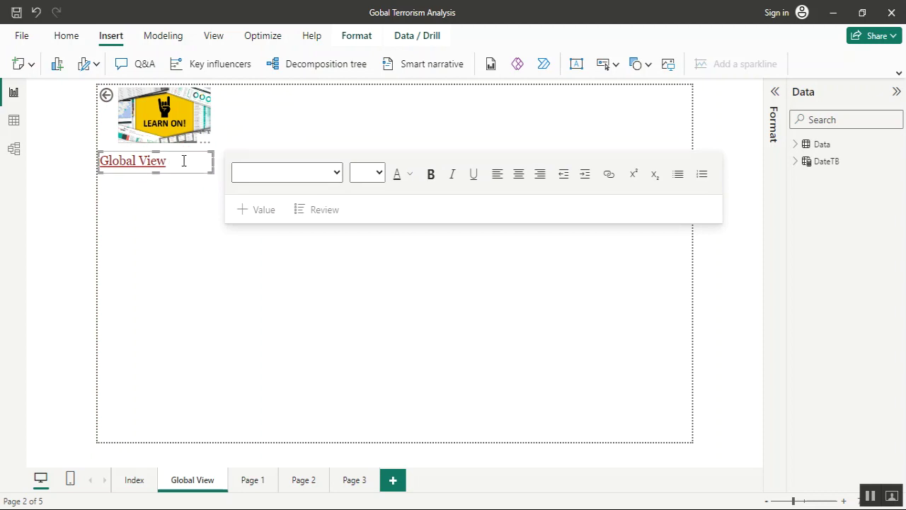
key("ctrl+a")
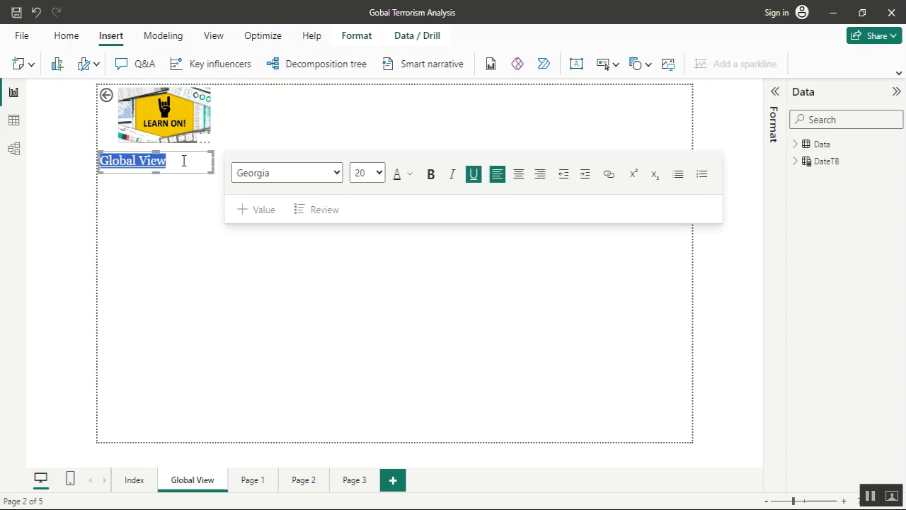
left_click(379, 174)
left_click(370, 335)
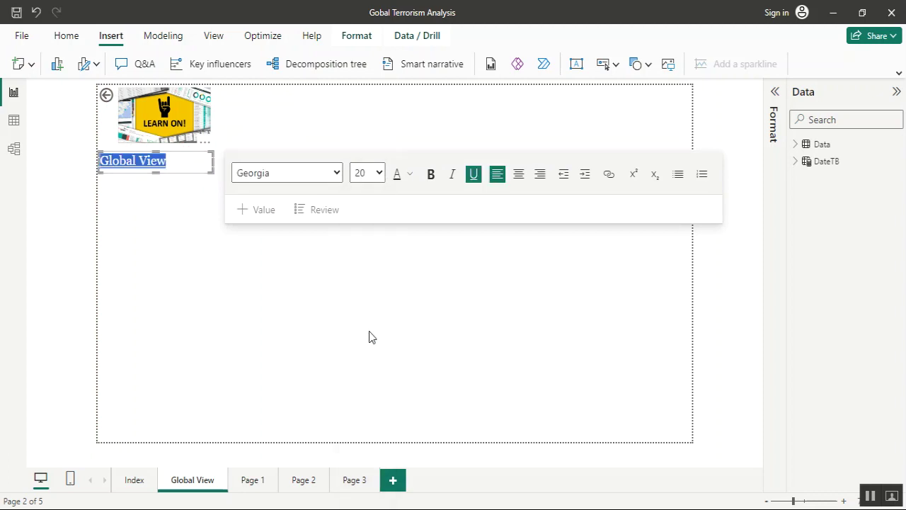
left_click(379, 174)
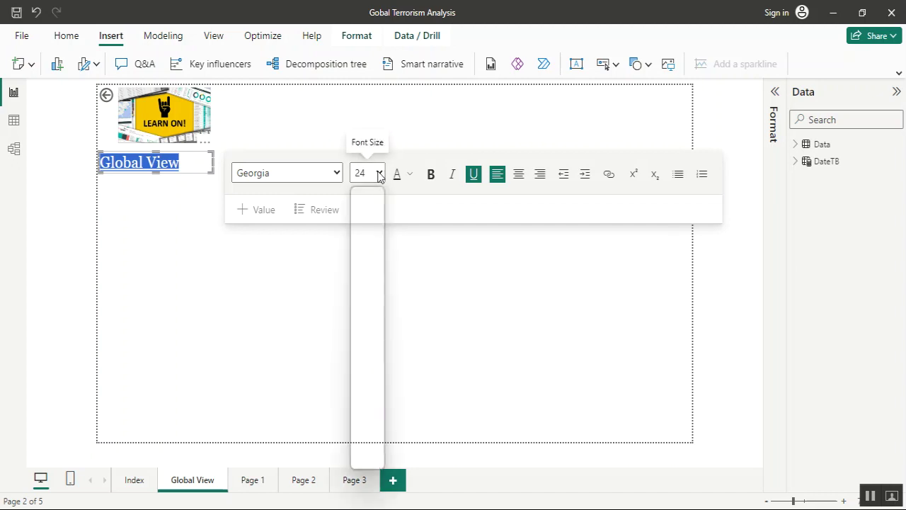
left_click(361, 321)
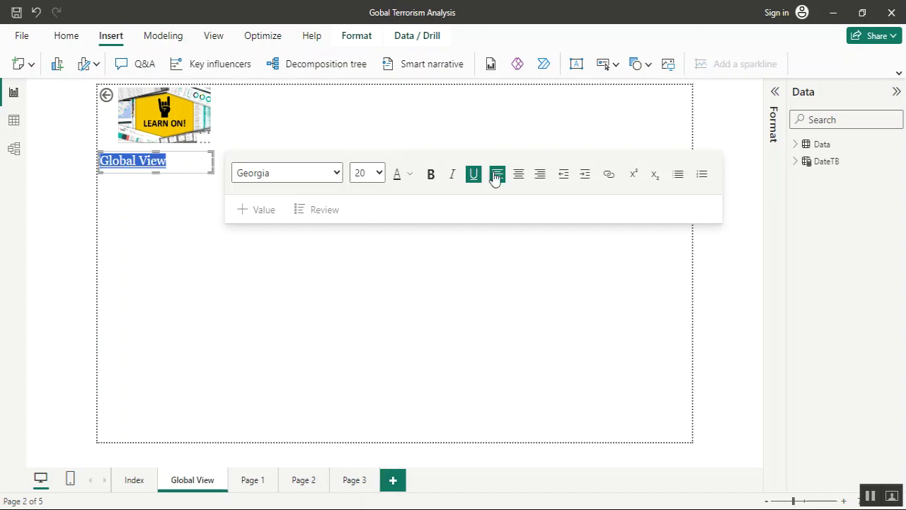
left_click(522, 183)
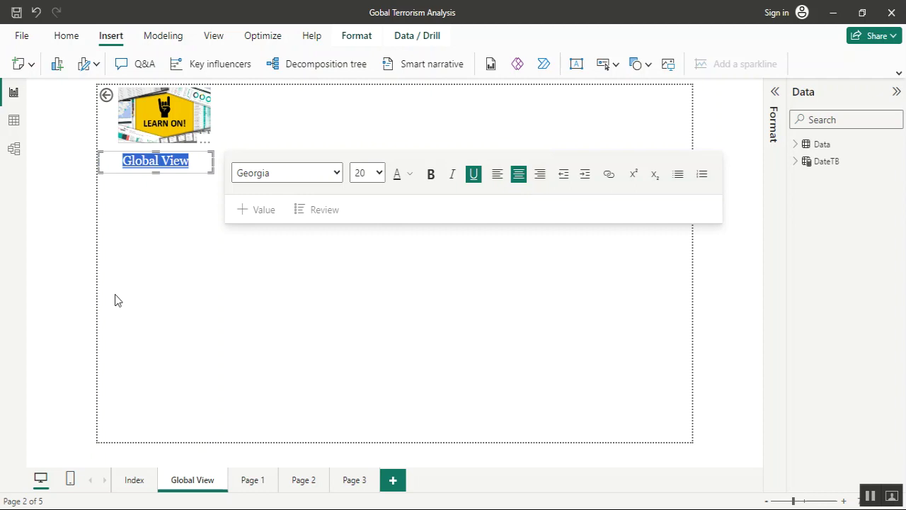
left_click(137, 243)
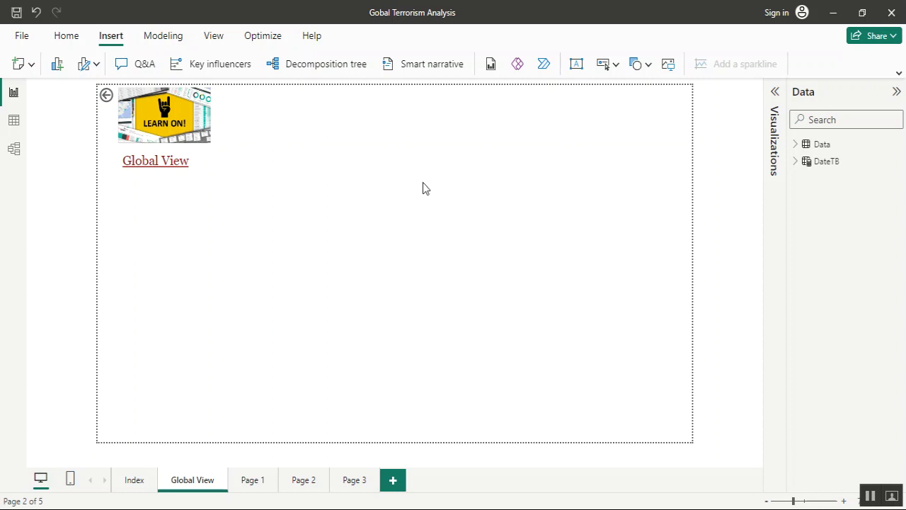
Step: Add an empty matrix visual, place it at the page's upper edge beside the logo, and extend its height downward
left_click(779, 92)
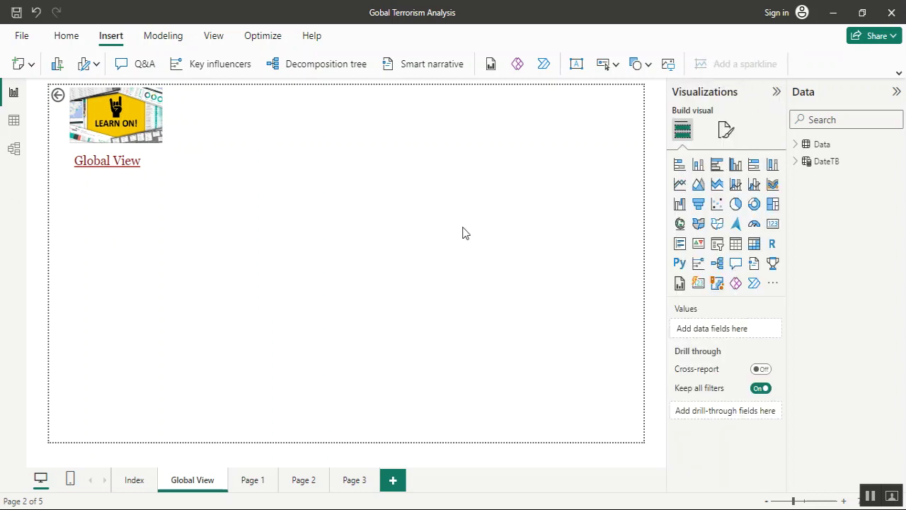
left_click(754, 244)
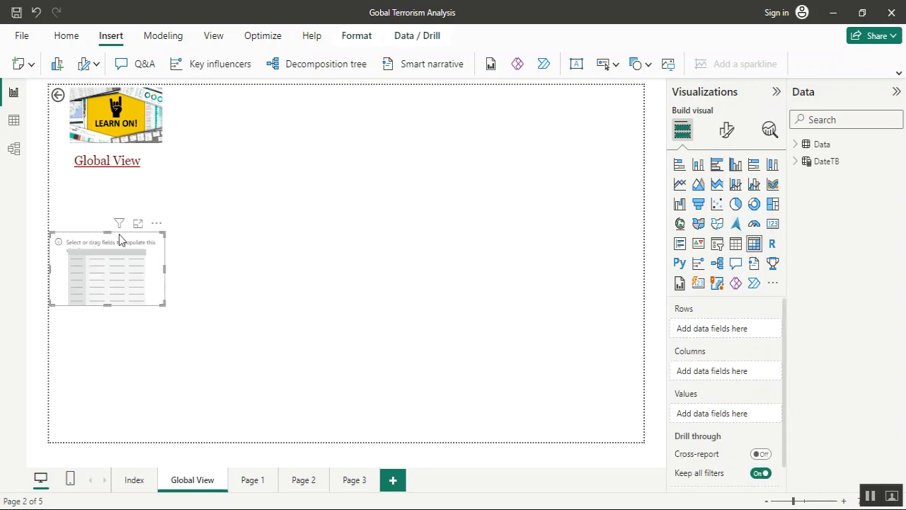
left_click_drag(140, 227, 237, 90)
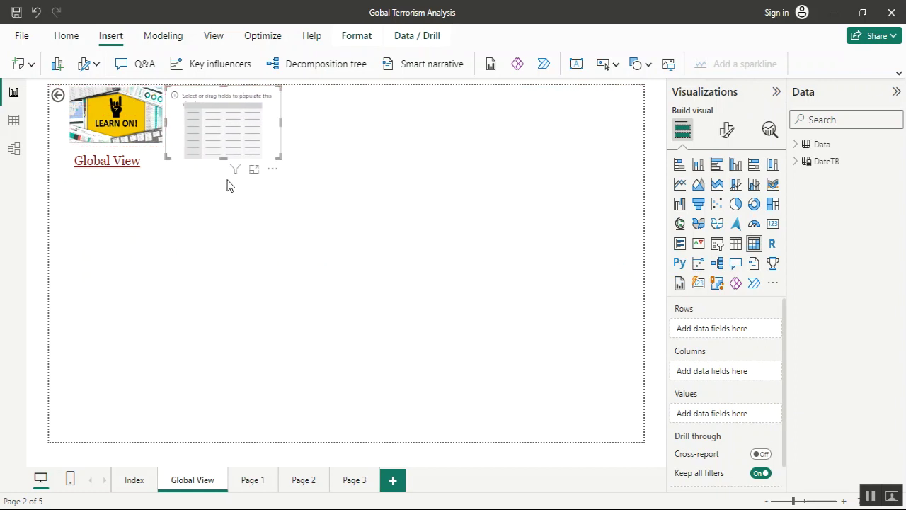
left_click_drag(222, 157, 218, 250)
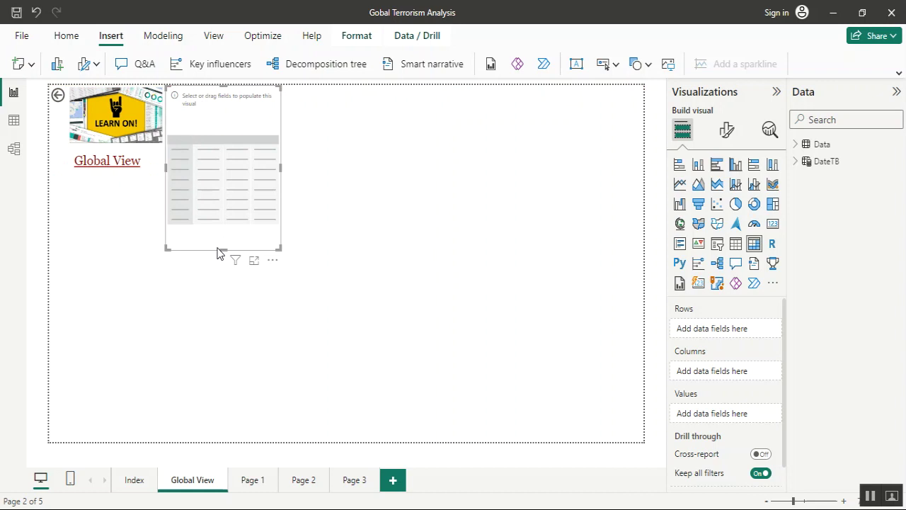
Step: Examine the columns of the Data table in the table view and return to the Global View report page
left_click(797, 145)
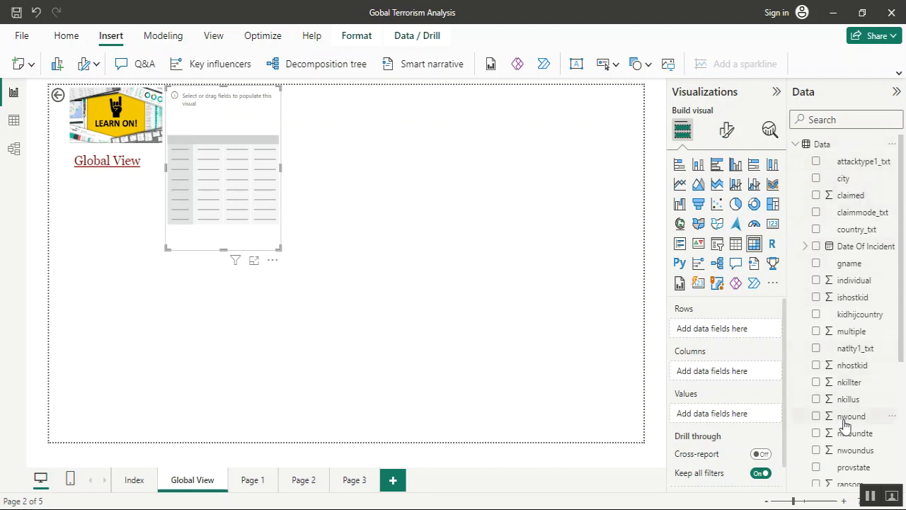
left_click(13, 122)
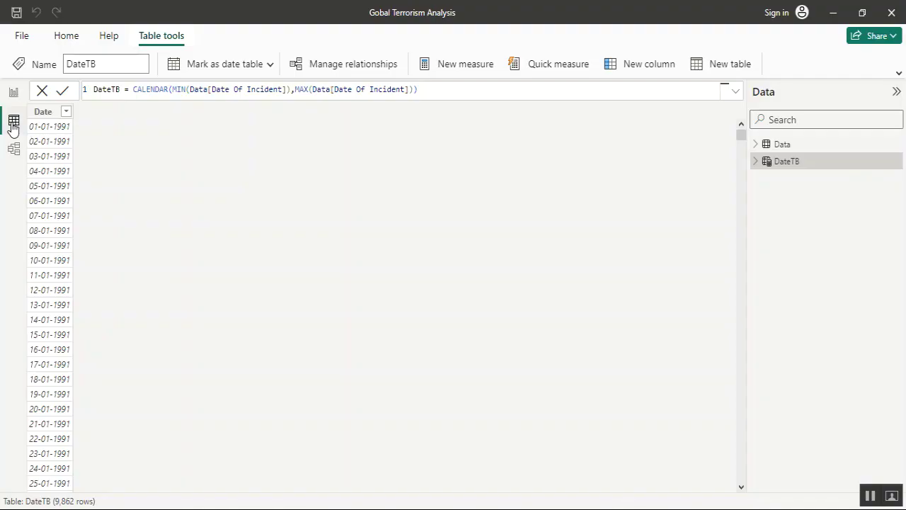
left_click(794, 147)
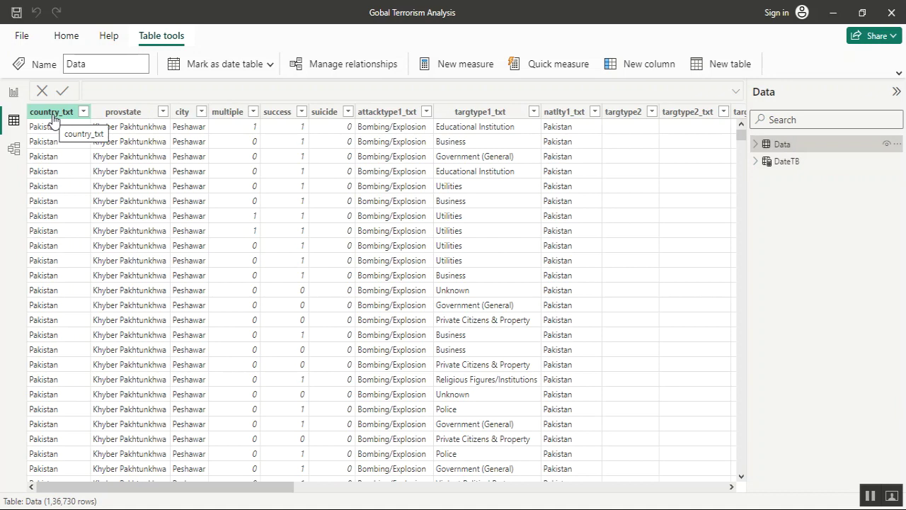
left_click(14, 94)
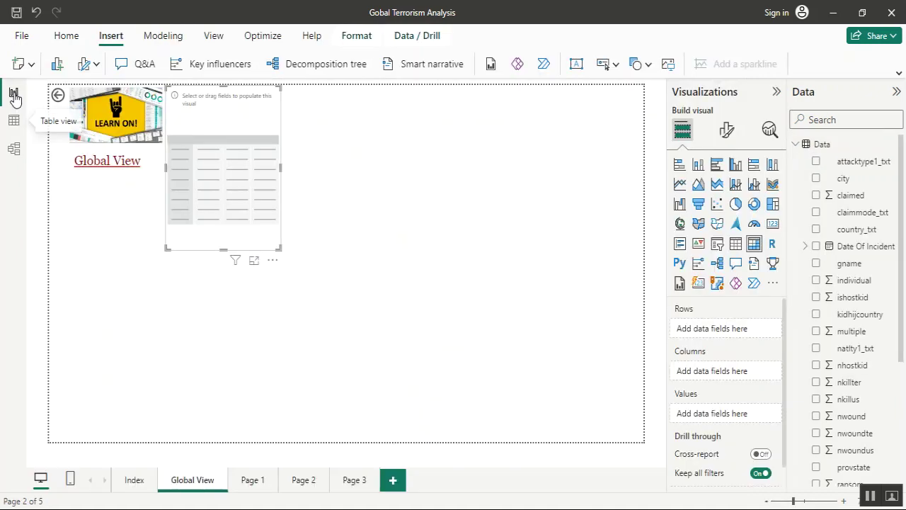
Step: Find the country_txt field with the search text "count" and add it to the matrix rows
left_click(815, 119)
type("count")
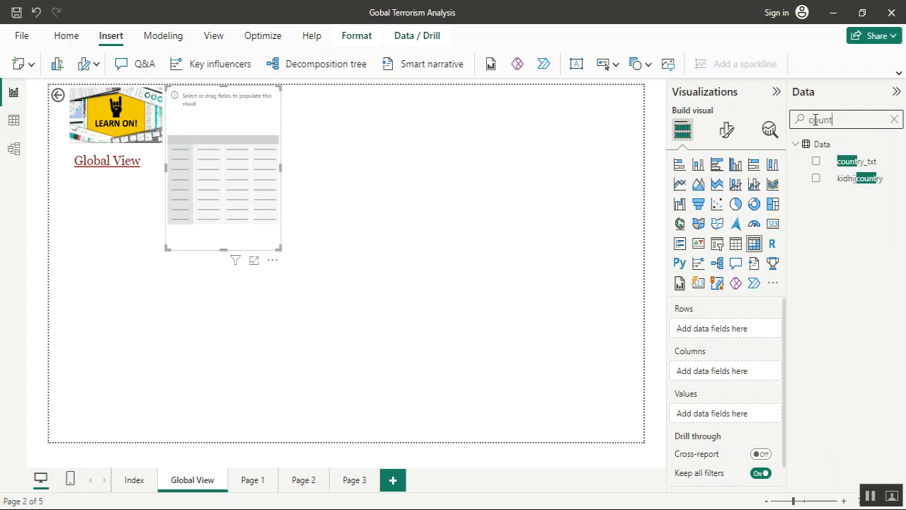
left_click(816, 164)
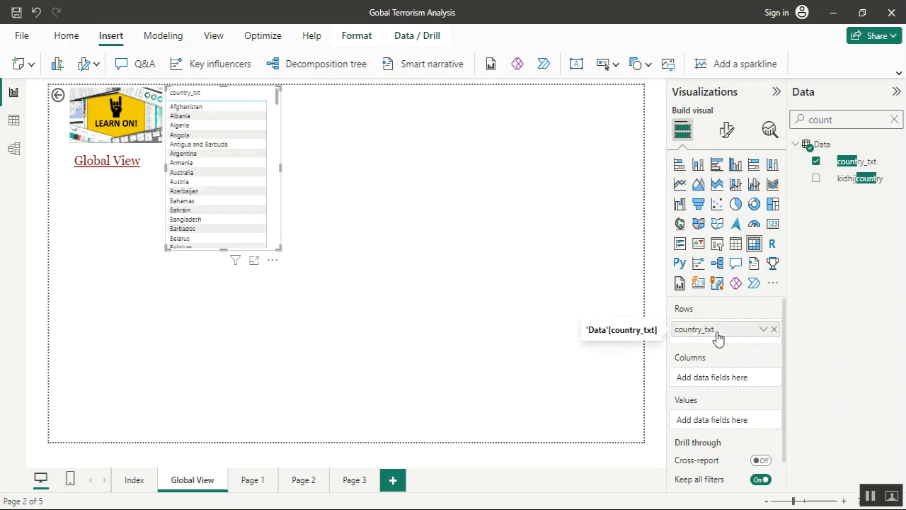
Step: Rename the country_txt row field of the matrix as Country for this visual
double_click(717, 333)
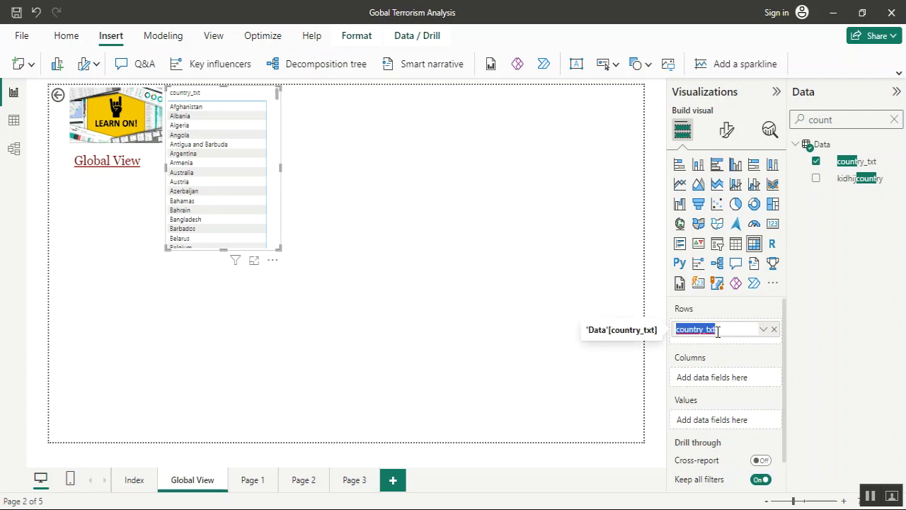
left_click(717, 331)
key("BackSpace")
type("C")
key("Return")
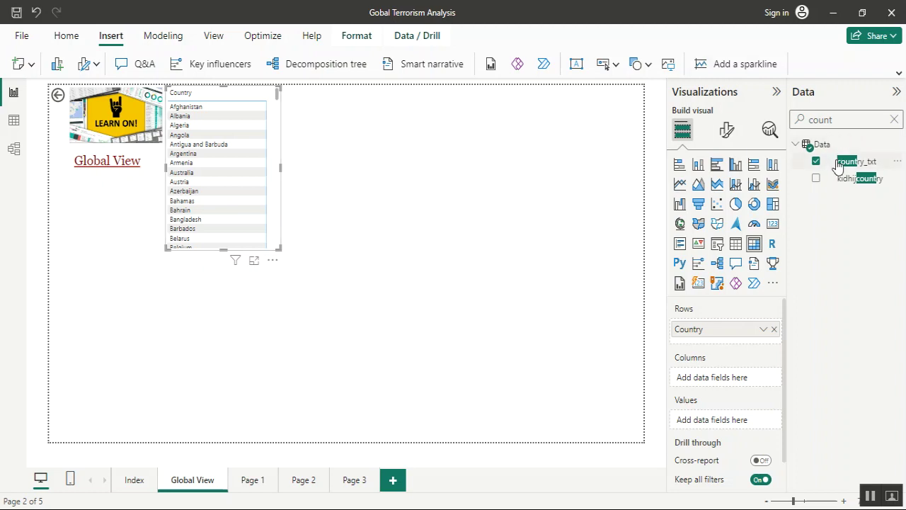
Step: Create a new measure in the Data table with the formula M NoofIncidents = COUNTROWS(Data)
left_click(816, 145)
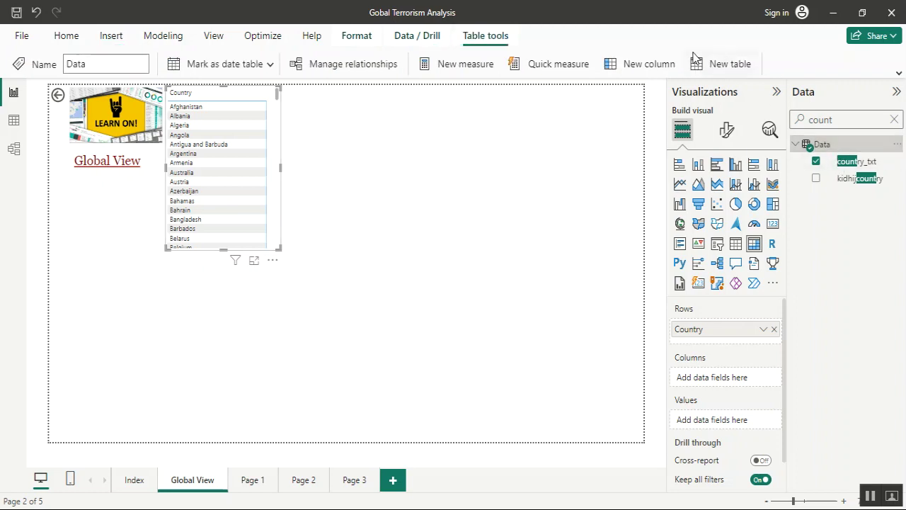
left_click(453, 66)
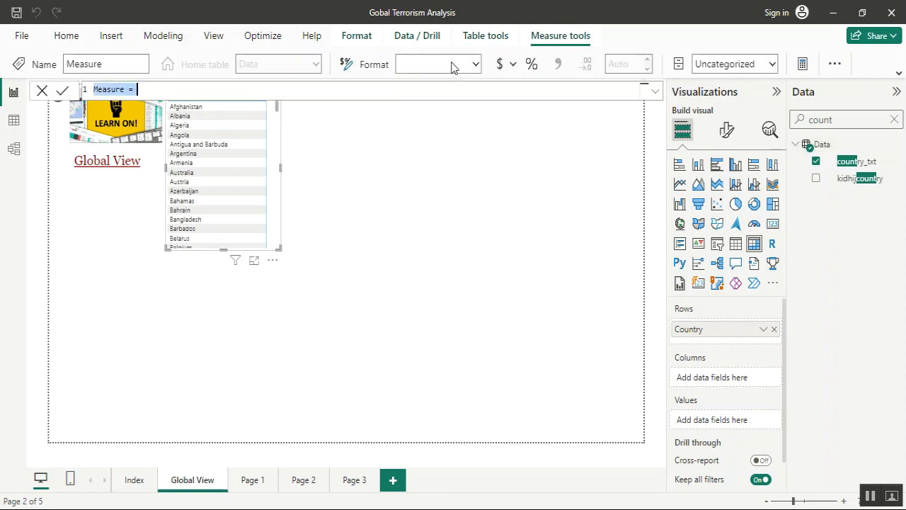
type("M NoofIncidents = count")
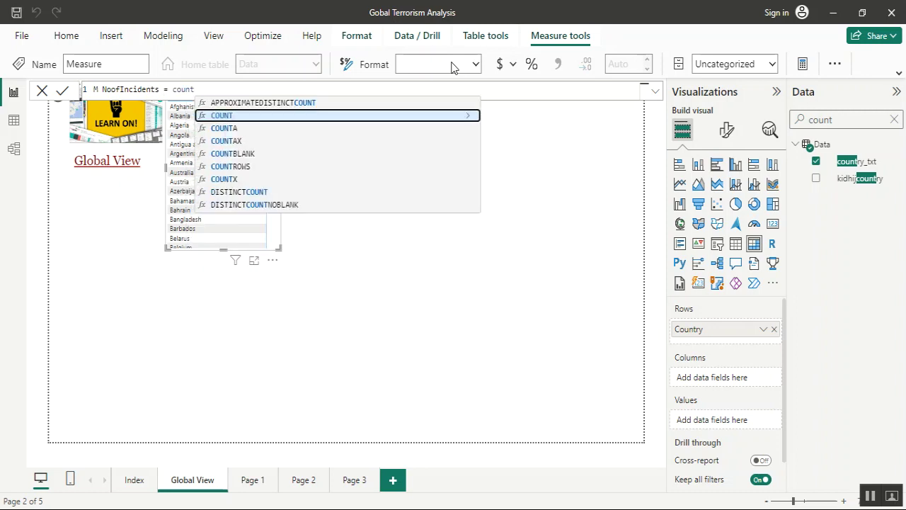
key("Down")
key("Down")
key("Down")
key("Down")
key("Tab")
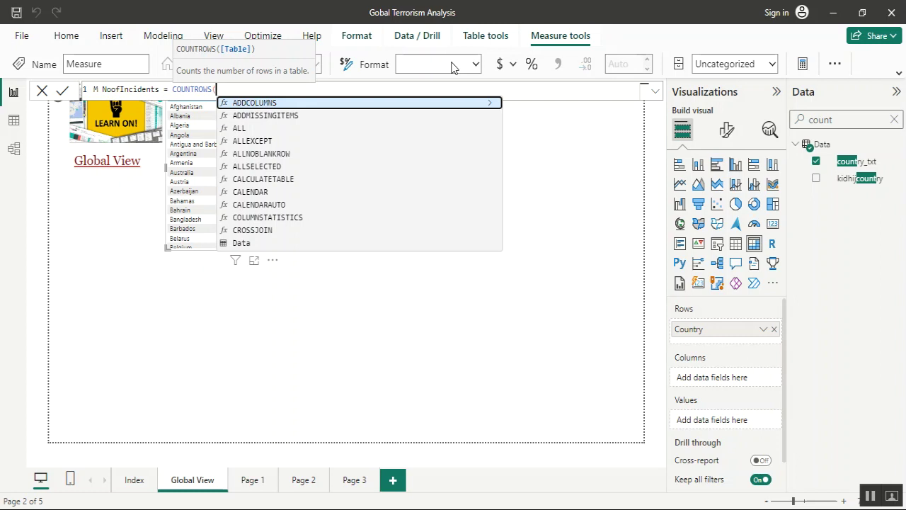
type("data")
key("Tab")
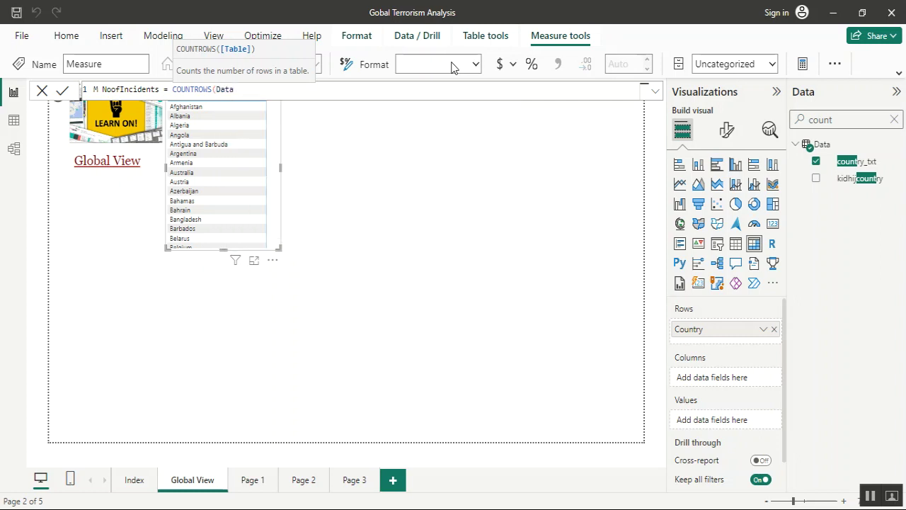
type(")")
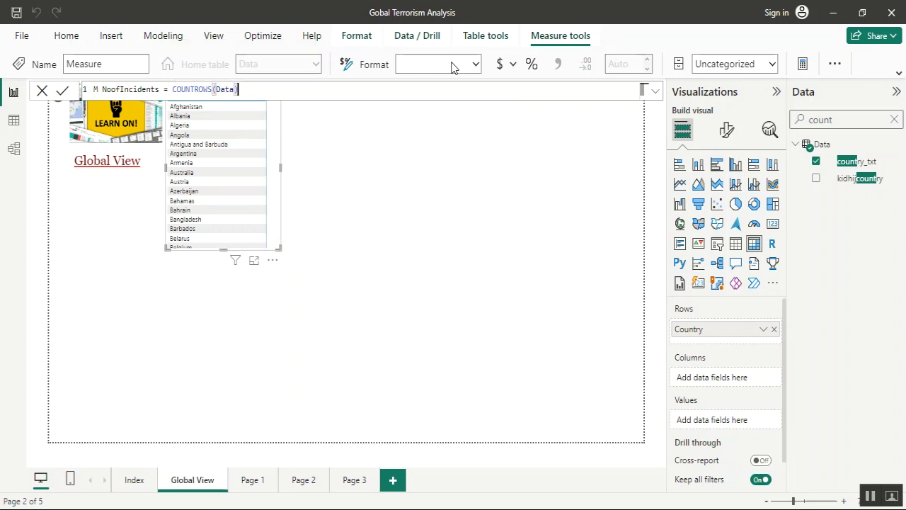
key("Return")
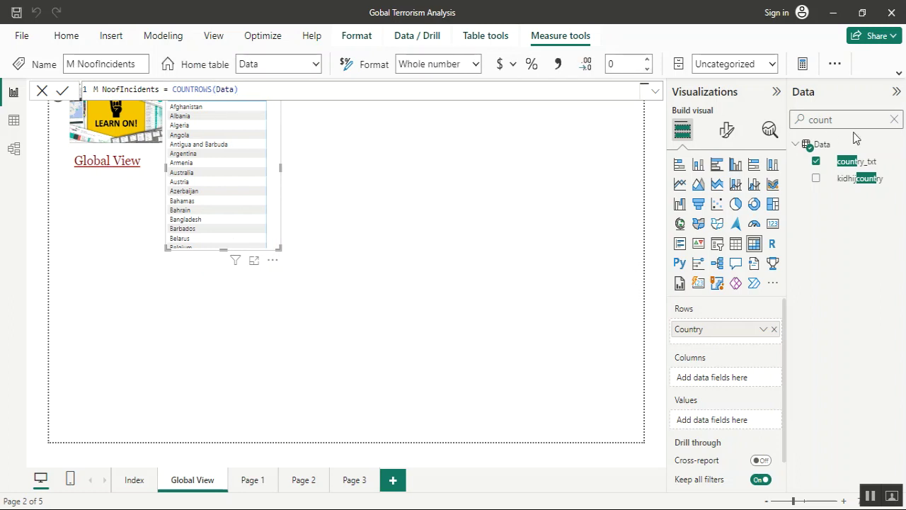
Step: Find the M NoofIncidents measure with the search text "inc" and add it to the matrix values
double_click(837, 120)
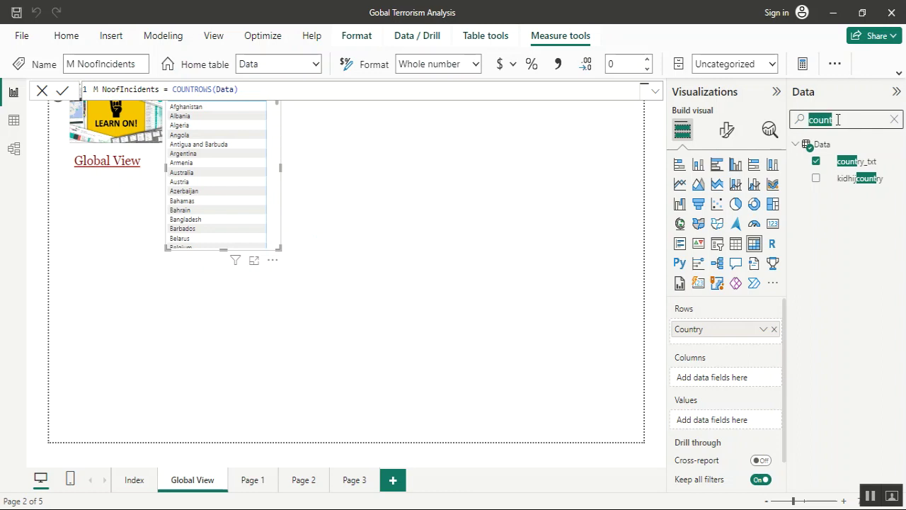
type("inc")
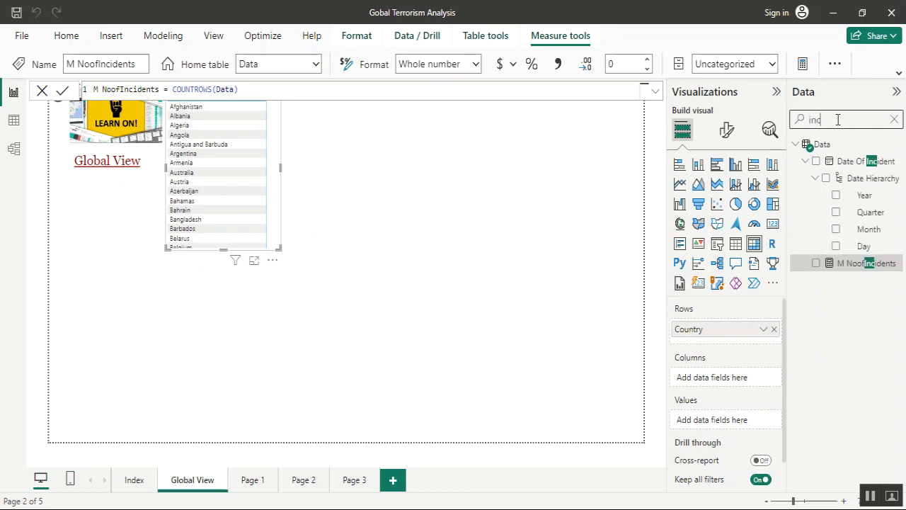
left_click(816, 263)
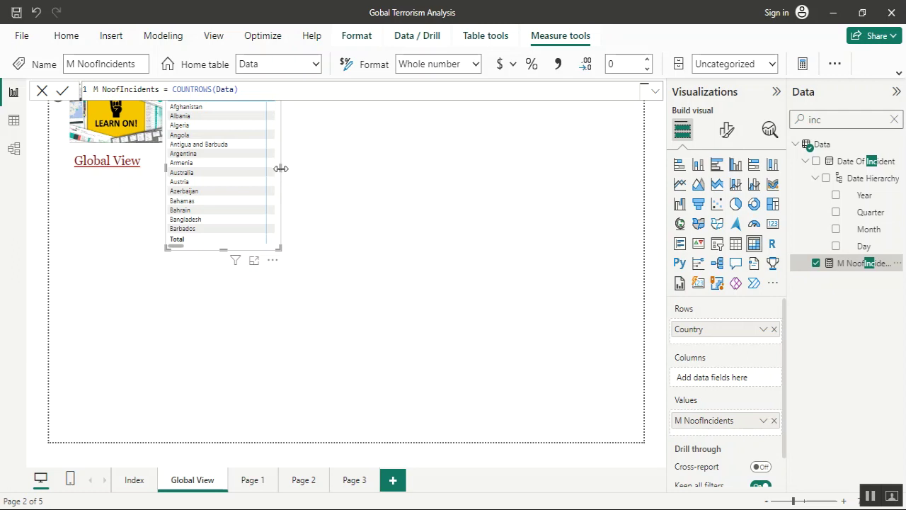
Step: Widen the matrix so the incident column fits and format M NoofIncidents with a thousands separator
left_click_drag(280, 168, 329, 175)
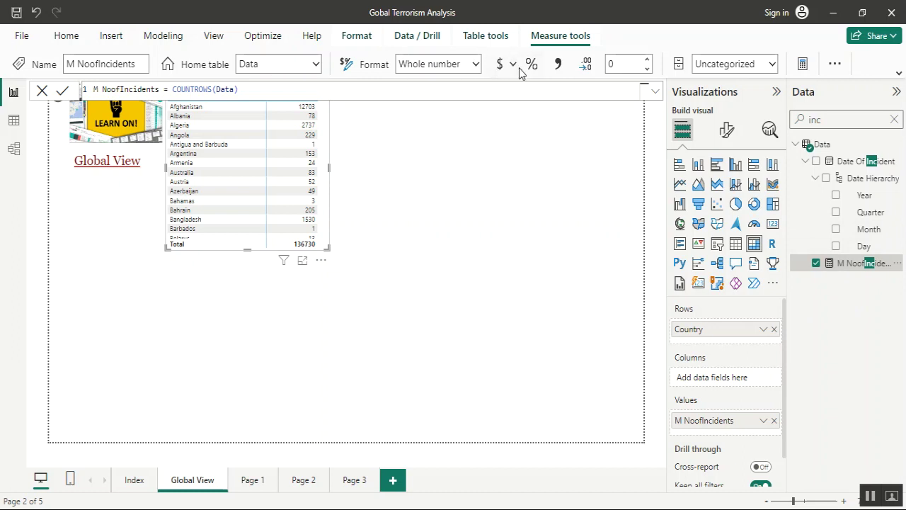
left_click(560, 65)
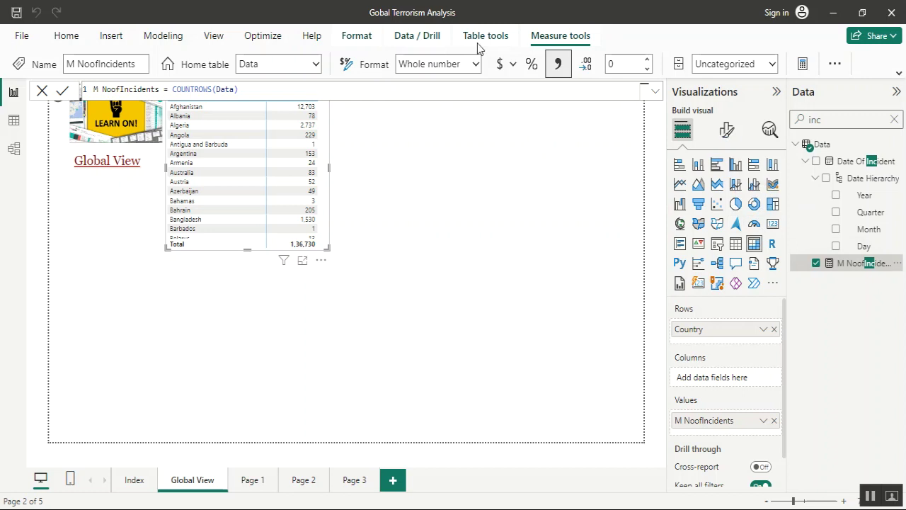
Step: Start another measure in the Data table named M %OfGlobalTerror, with DIVIDE as its function
right_click(855, 264)
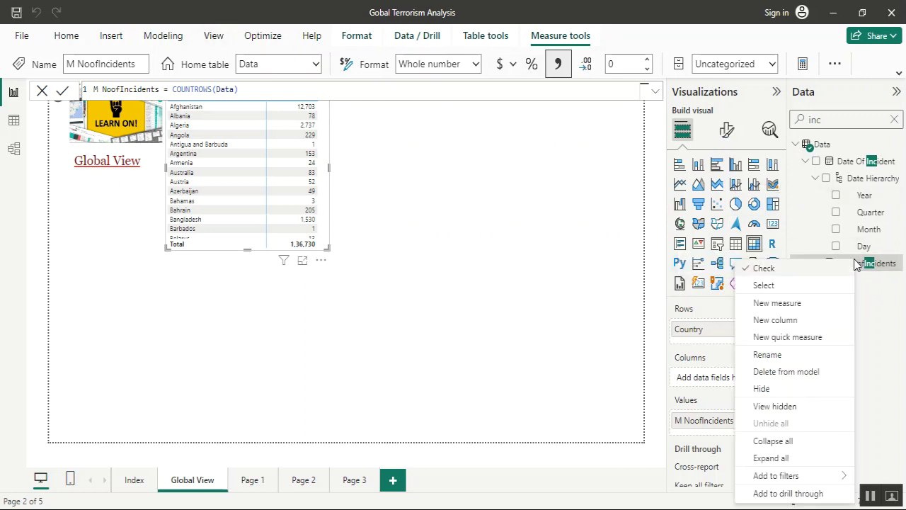
left_click(805, 305)
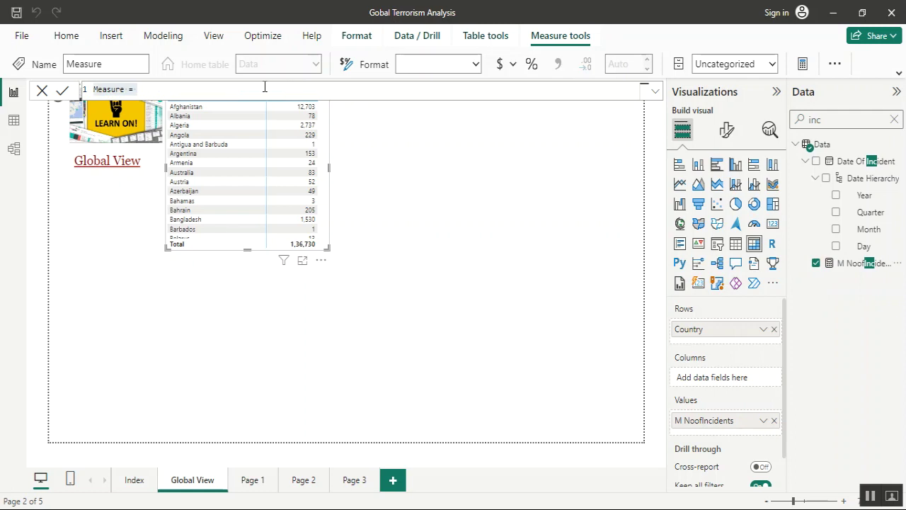
type("M")
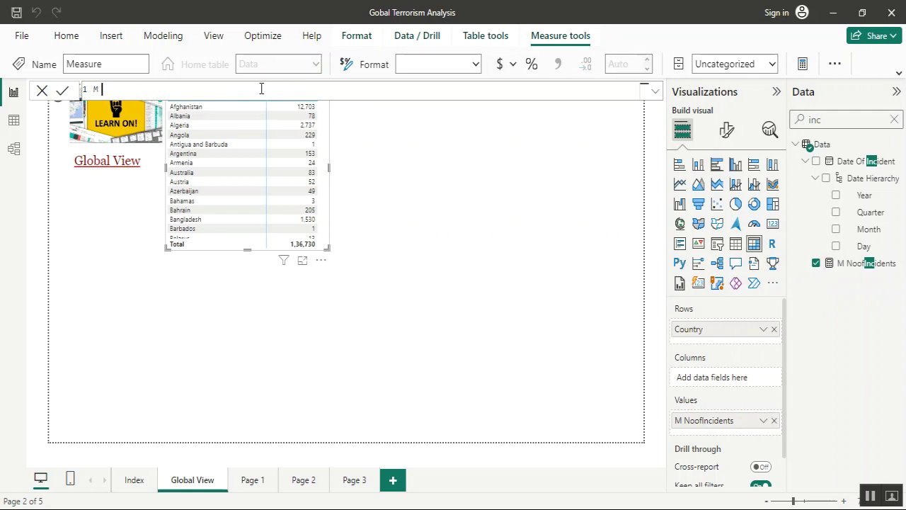
type(" %OfGlobalTerror = divi")
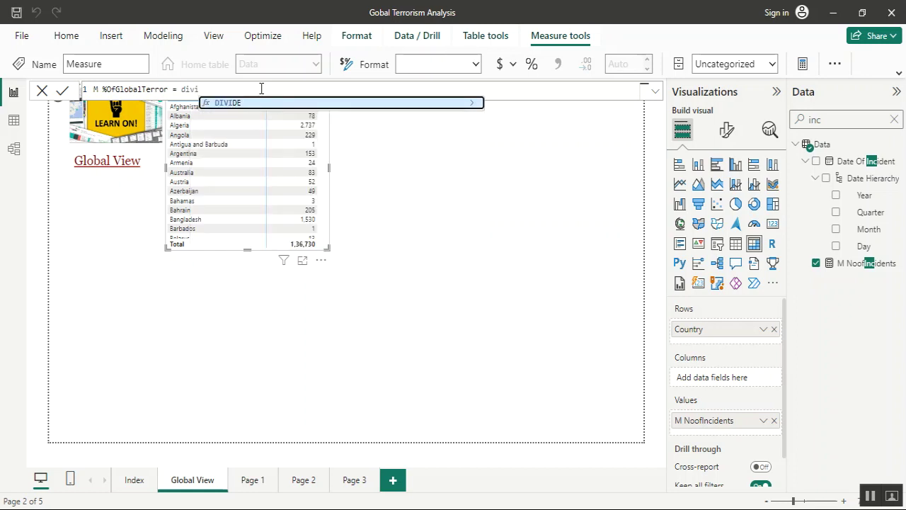
key("Tab")
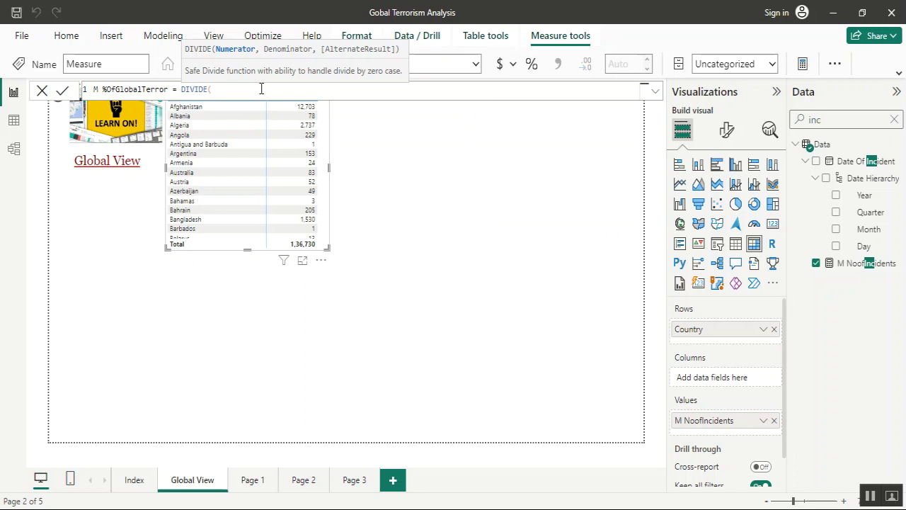
Step: Enter COUNTA(Data[country_txt]) as the numerator of the DIVIDE function in M %OfGlobalTerror, followed by the argument separator
type("counta")
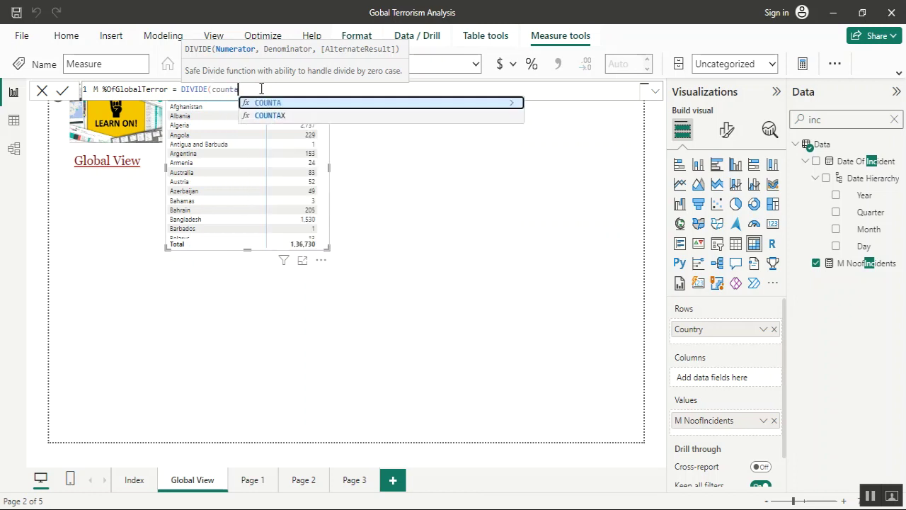
key("Tab")
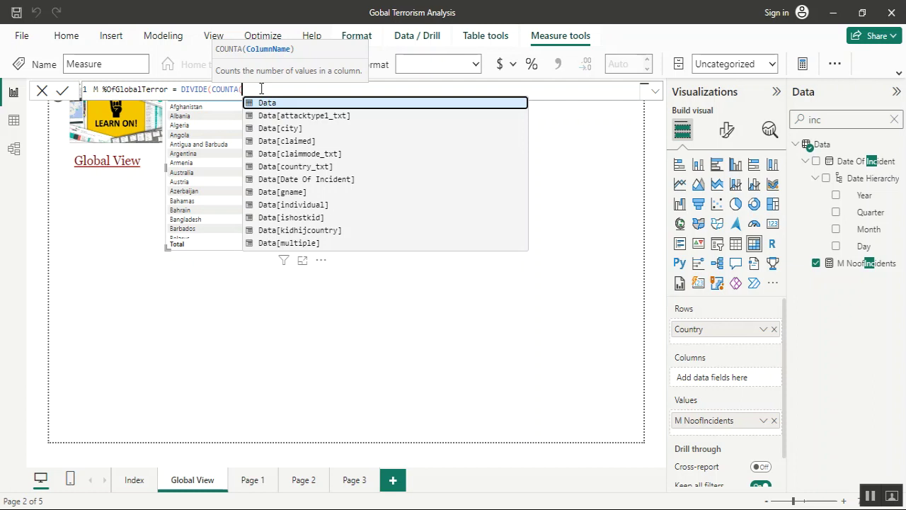
type("Data")
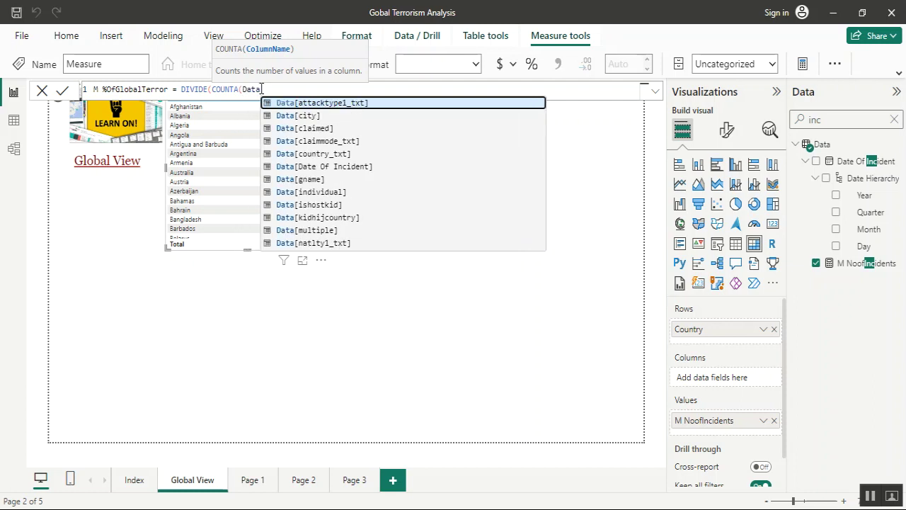
type("[")
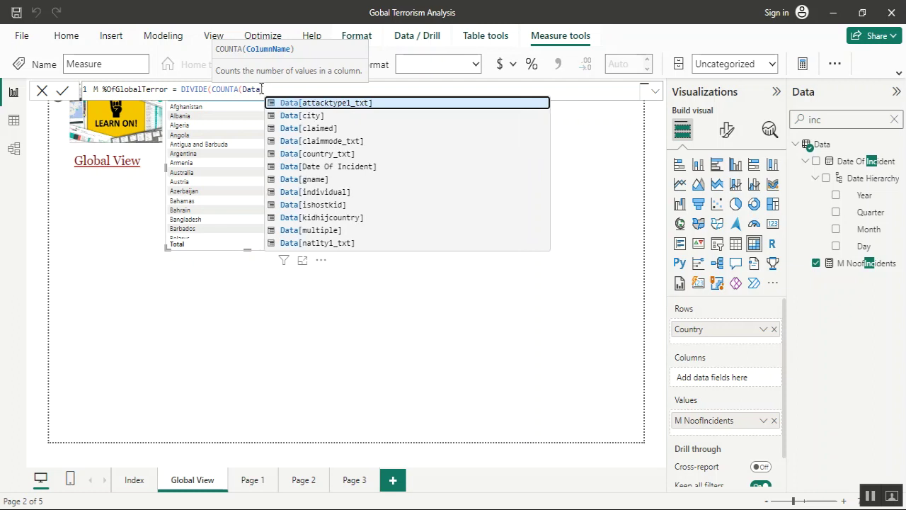
type("coun")
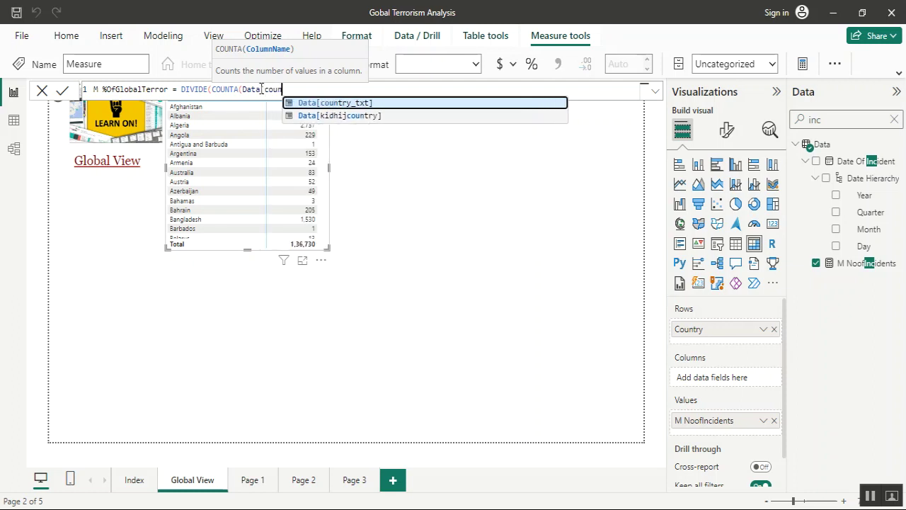
key("Tab")
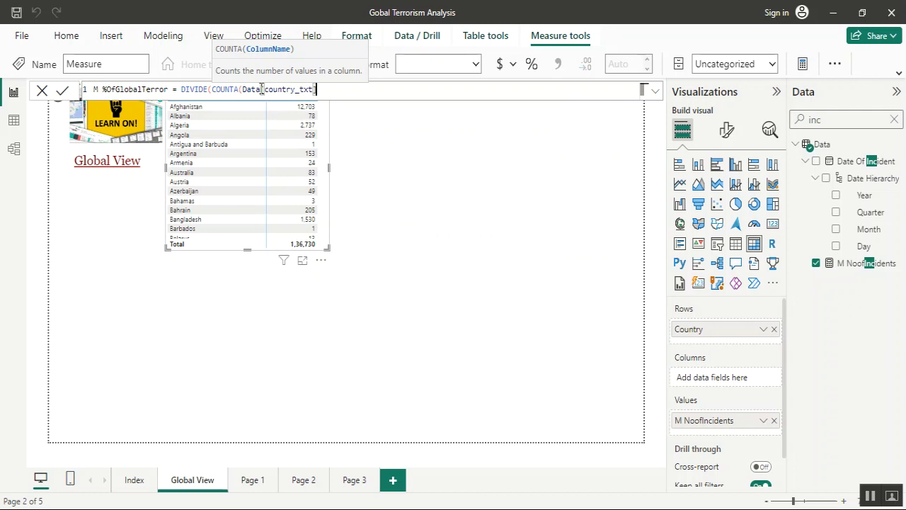
type(")")
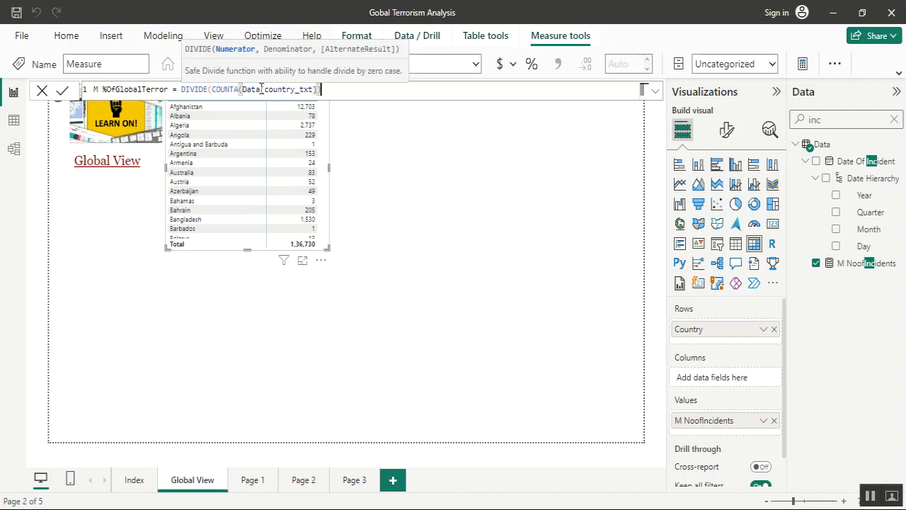
type(",")
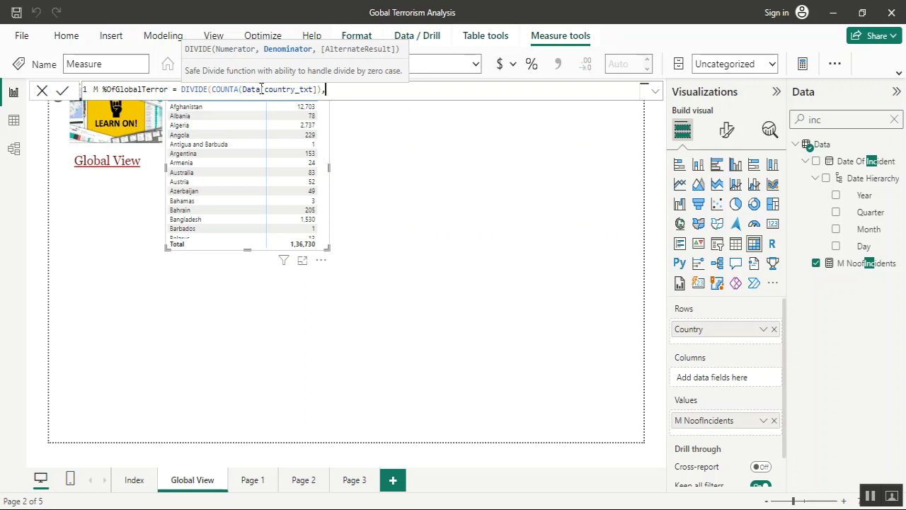
type("count")
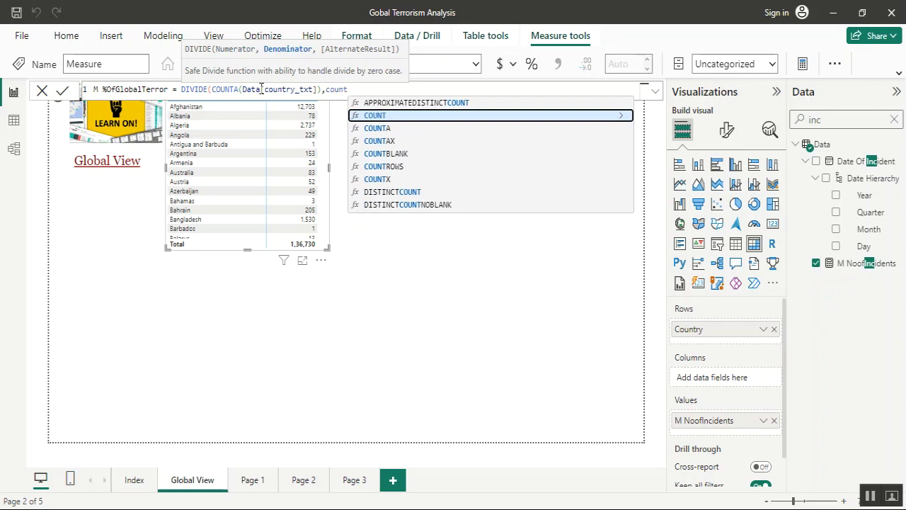
key("BackSpace")
key("BackSpace")
key("BackSpace")
key("BackSpace")
key("BackSpace")
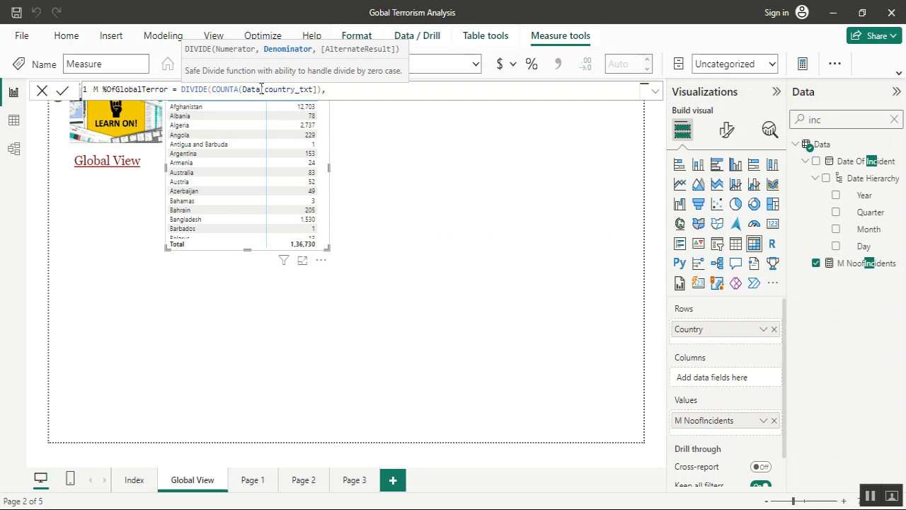
Step: Complete the DIVIDE formula of M %OfGlobalTerror with [M NoofIncidents] as the denominator and commit the measure
type("m")
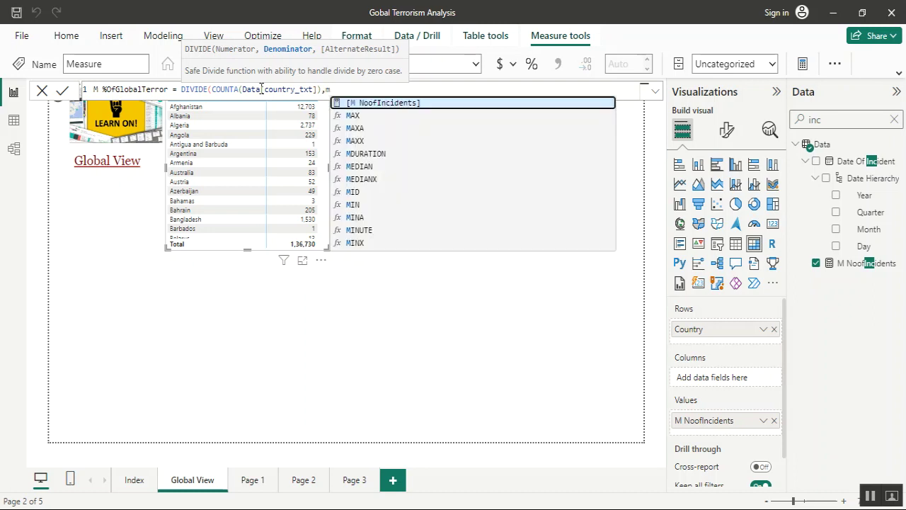
key("Tab")
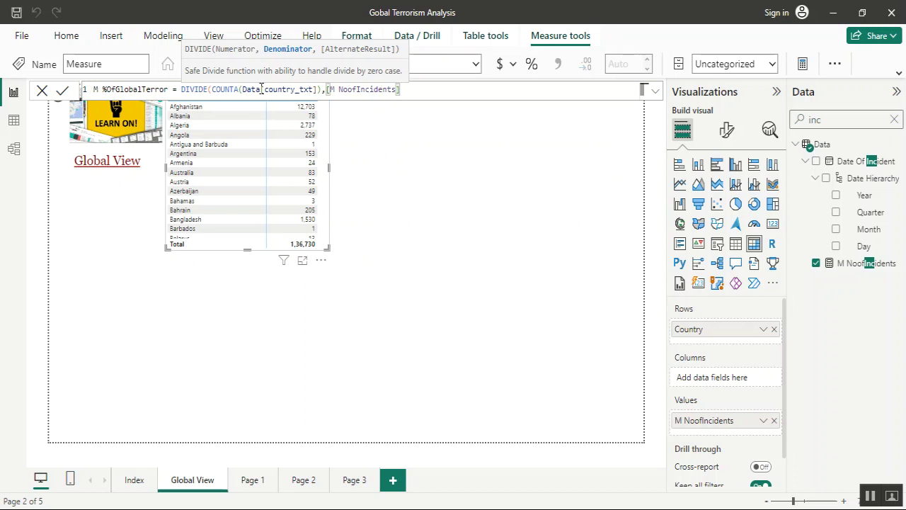
type(")")
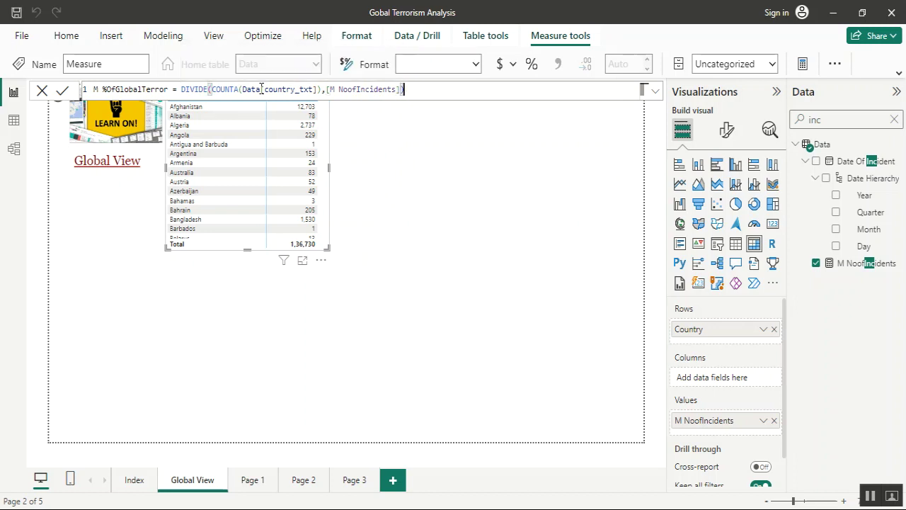
left_click(261, 88)
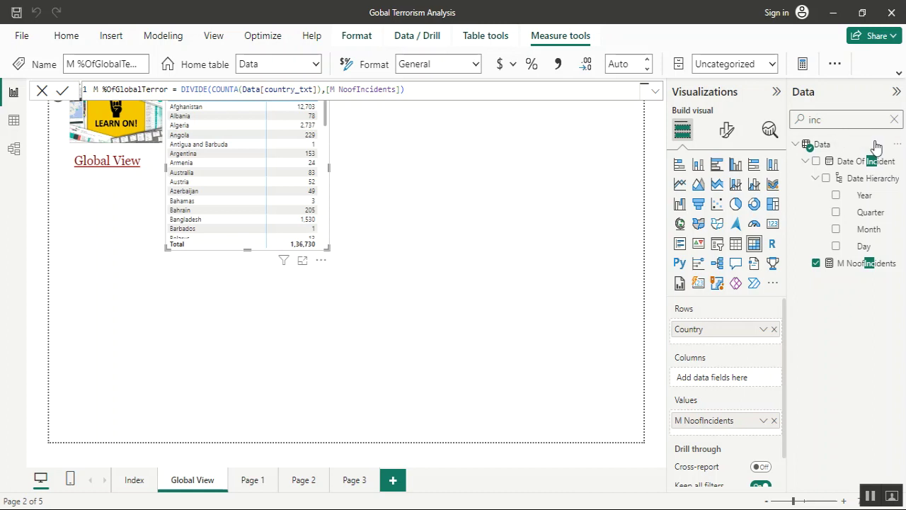
Step: Find the M %OfGlobalTerror measure with the search text "terro", add it to the matrix values and clear the search
double_click(817, 119)
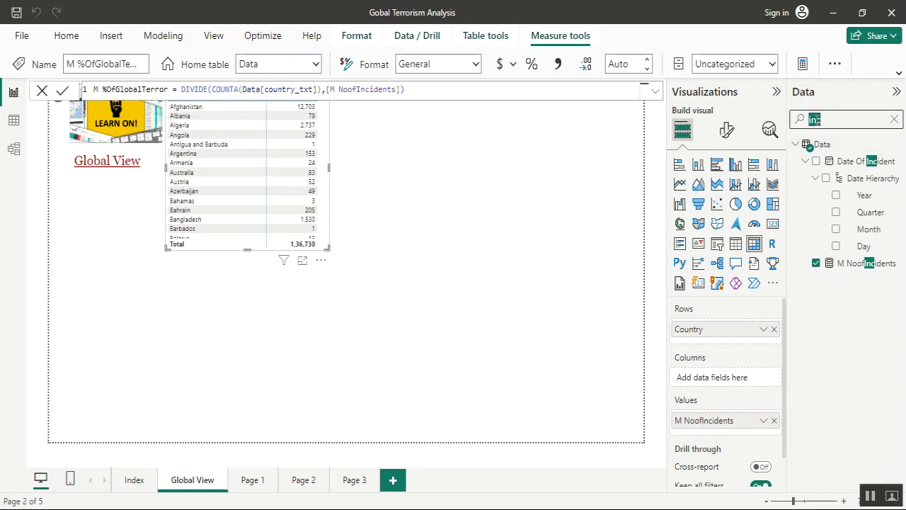
type("terro")
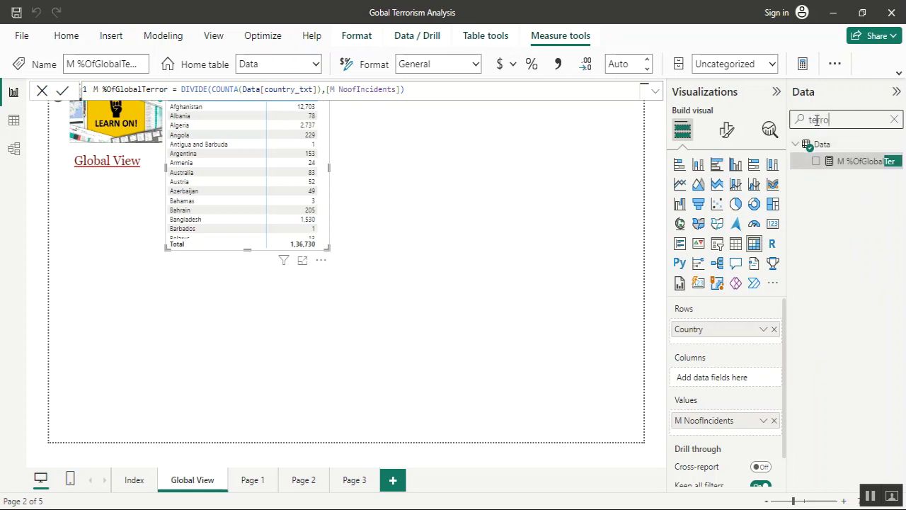
left_click(816, 163)
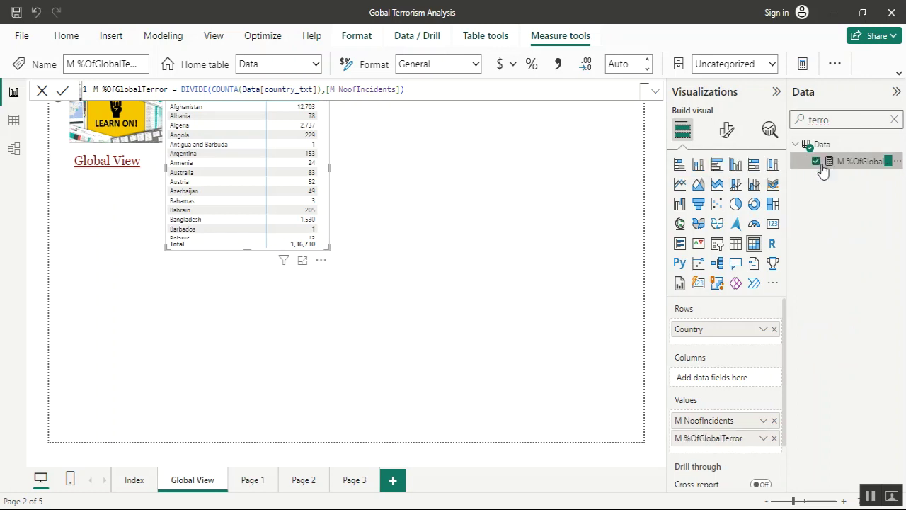
left_click(894, 119)
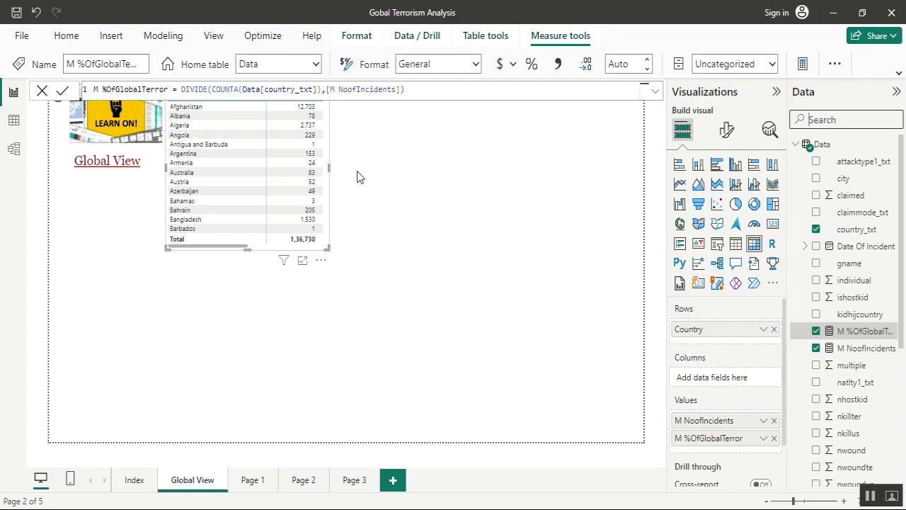
Step: Widen the matrix so the M %OfGlobalTerror column fits and format that measure as a percentage
left_click(329, 172)
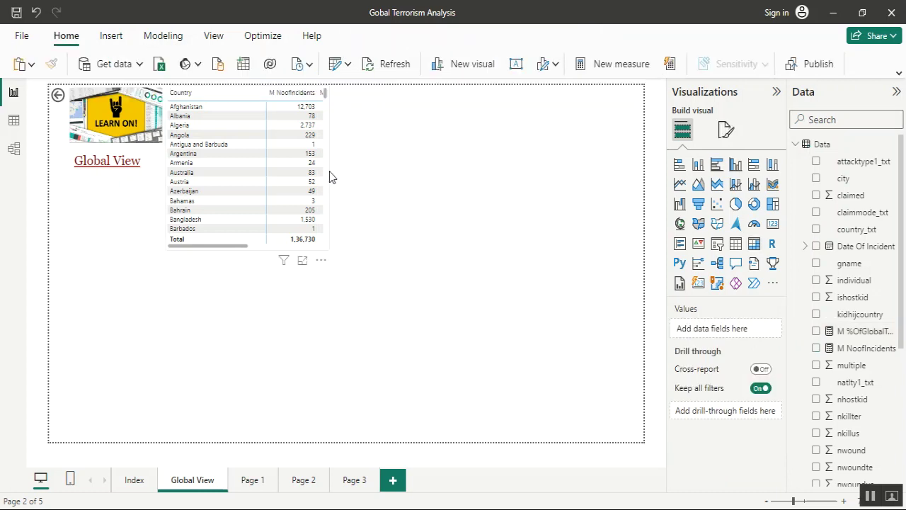
left_click(330, 171)
left_click_drag(329, 170, 392, 170)
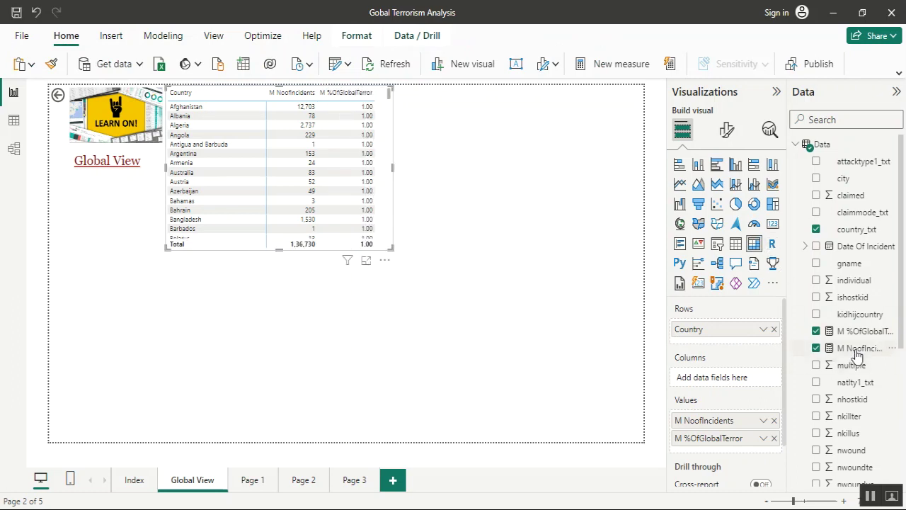
left_click(856, 333)
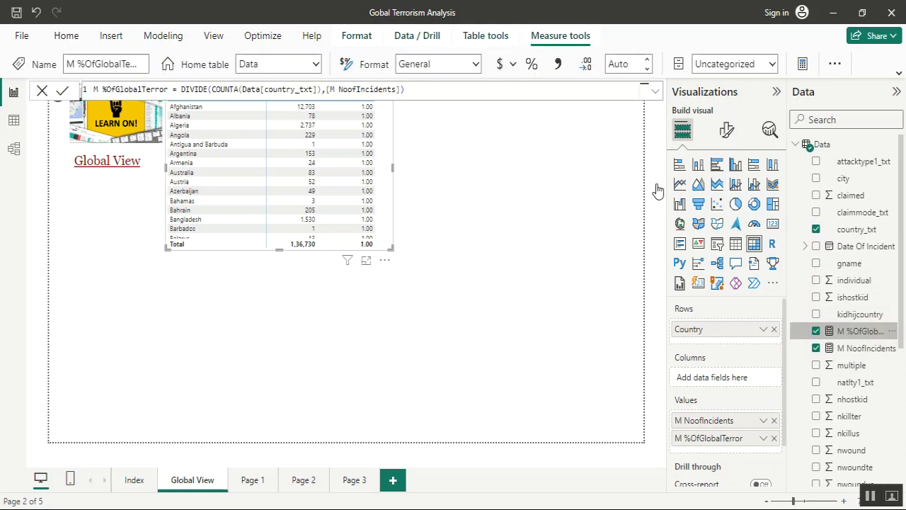
left_click(532, 64)
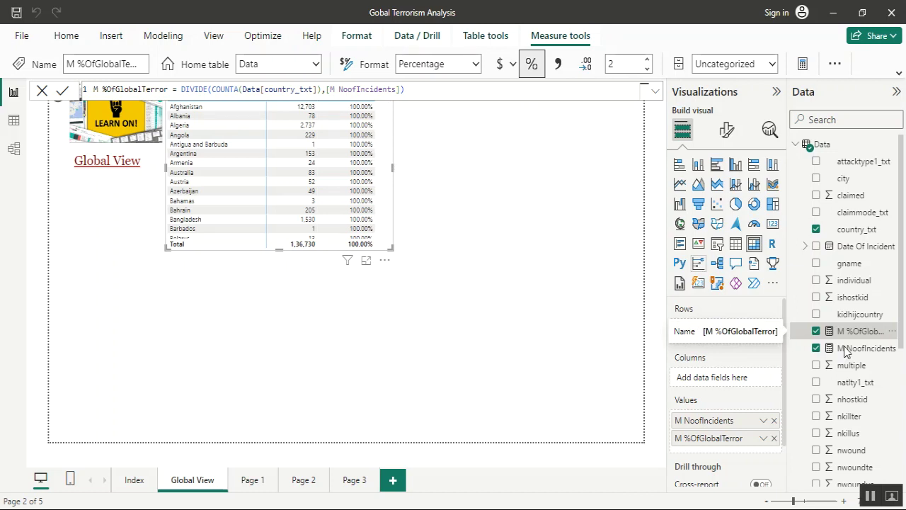
Step: Remove the [M NoofIncidents] denominator and the closing parenthesis from the M %OfGlobalTerror formula
left_click(404, 90)
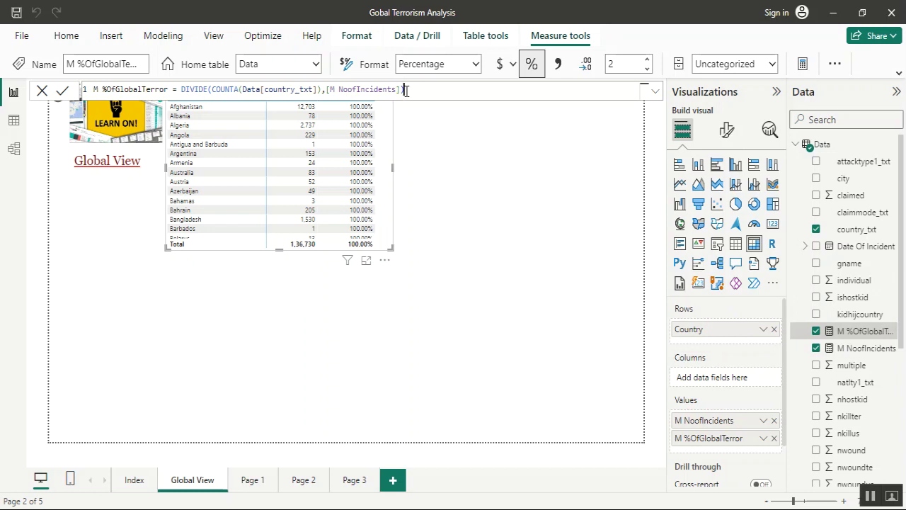
key("BackSpace")
key("BackSpace")
key("BackSpace")
key("BackSpace")
key("BackSpace")
key("BackSpace")
key("BackSpace")
key("BackSpace")
key("BackSpace")
key("BackSpace")
key("BackSpace")
key("BackSpace")
key("BackSpace")
key("BackSpace")
key("BackSpace")
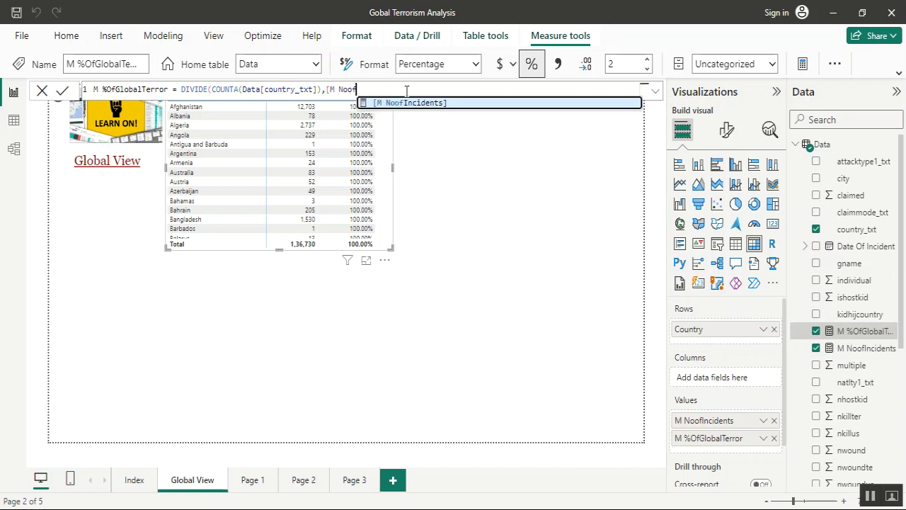
key("BackSpace")
key("BackSpace")
key("BackSpace")
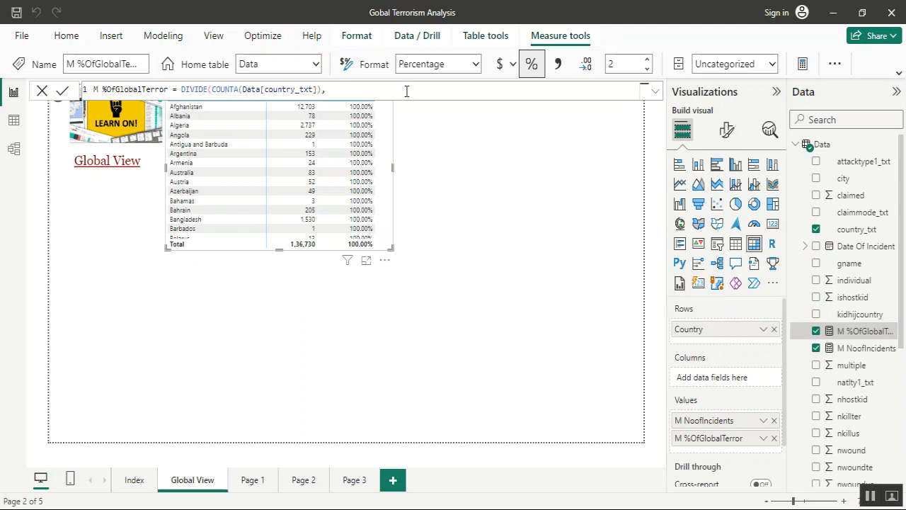
Step: Start the new denominator of M %OfGlobalTerror with COUNTROWS, nesting an ALL function that refers to the Data table
type("count")
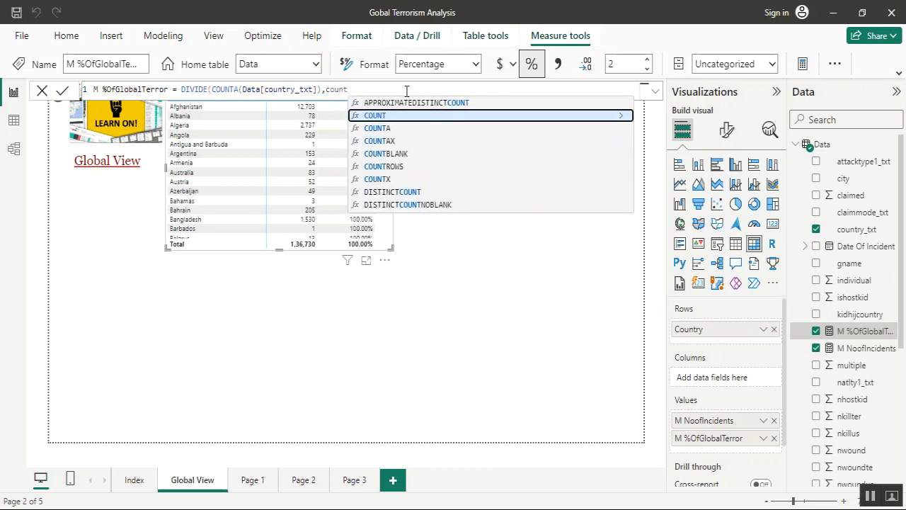
type("r")
key("Tab")
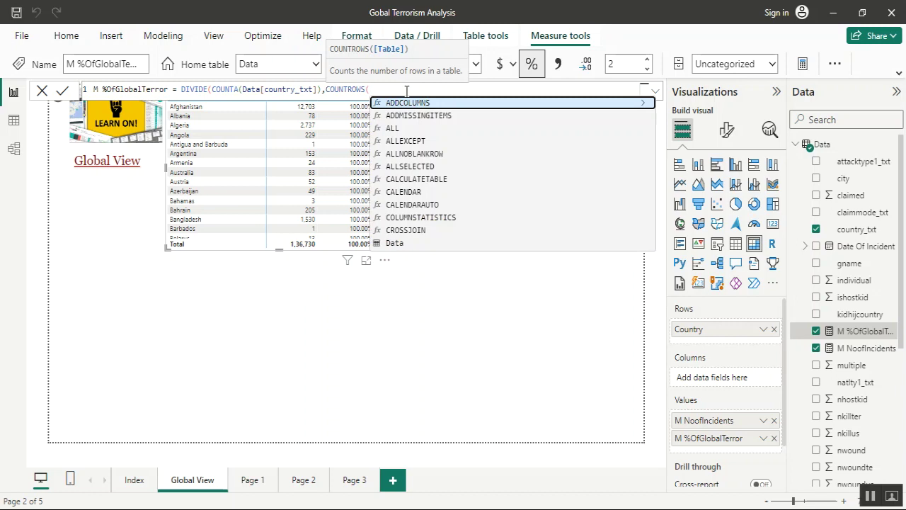
type("all")
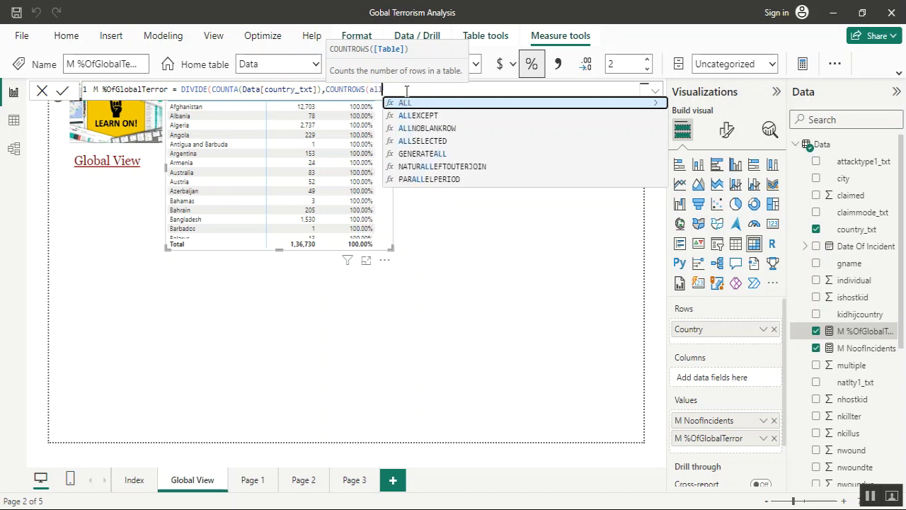
key("Tab")
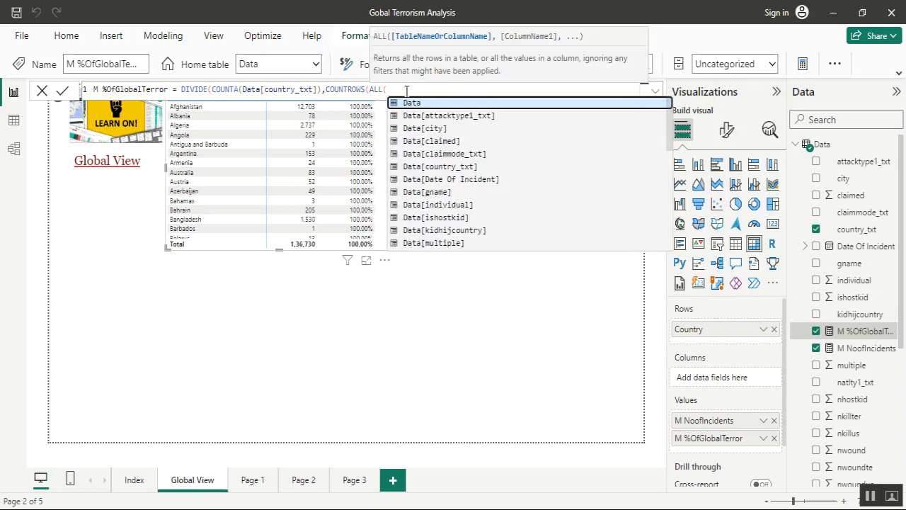
type("data")
key("Tab")
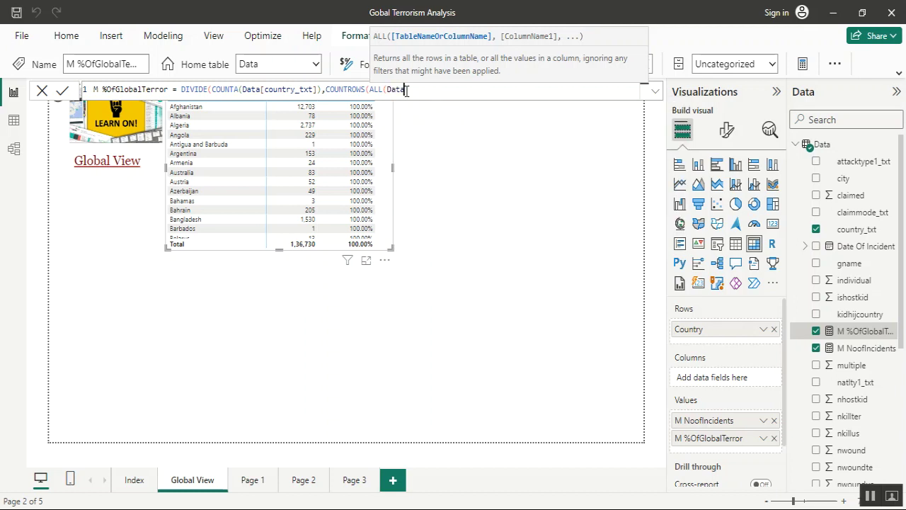
type("[")
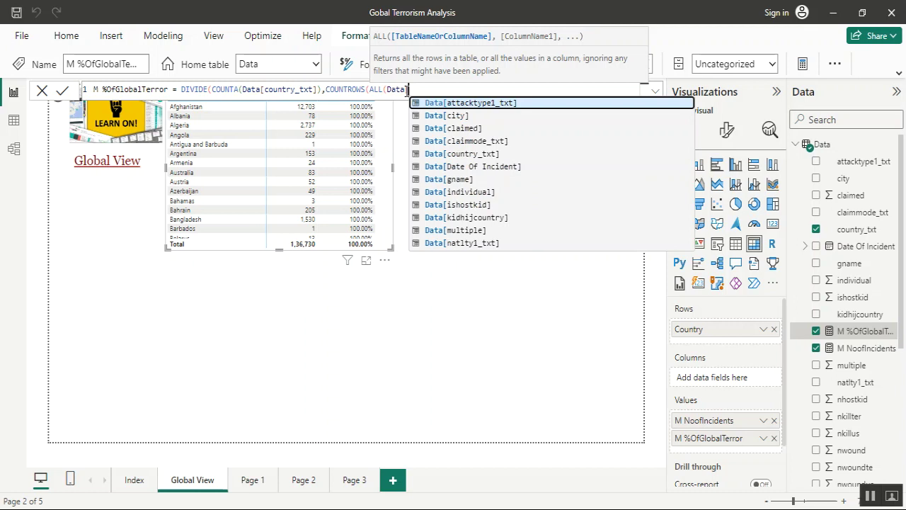
type("dat")
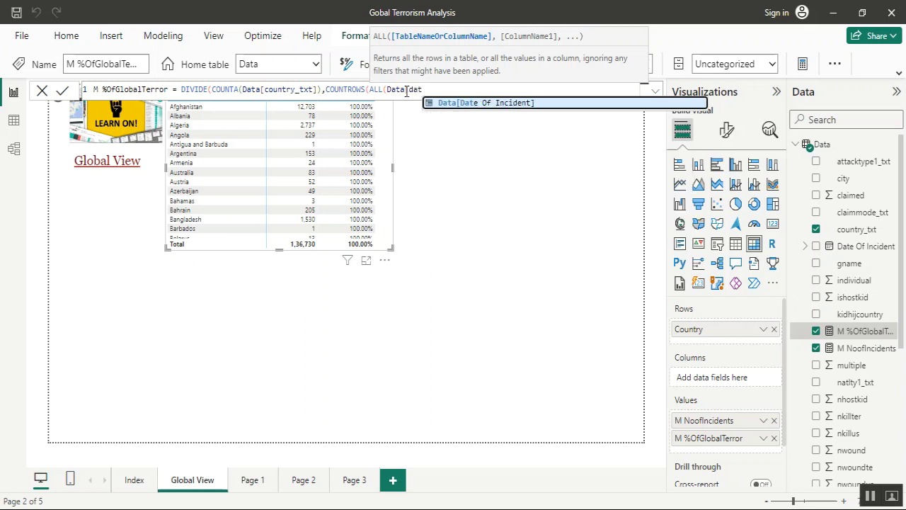
key("BackSpace")
key("BackSpace")
key("BackSpace")
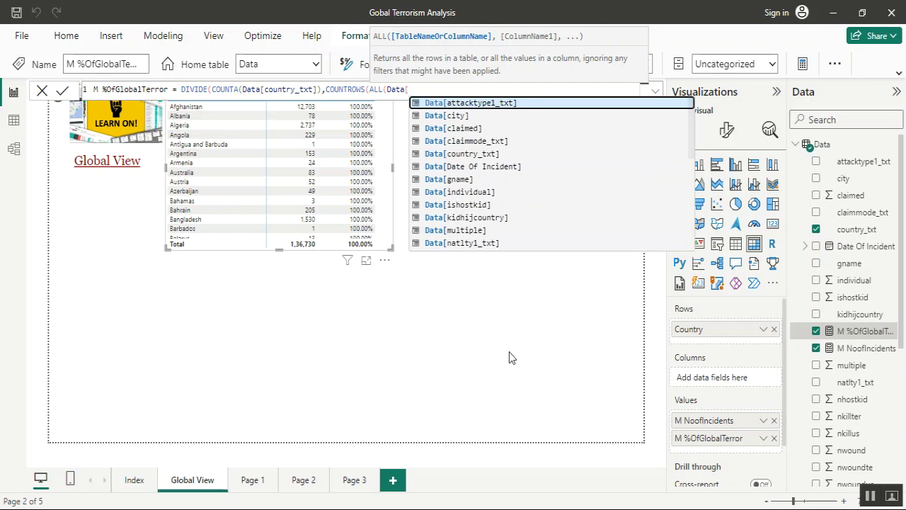
key("BackSpace")
Step: Close the ALL, COUNTROWS and DIVIDE functions in the M %OfGlobalTerror formula and commit the measure
type(")")
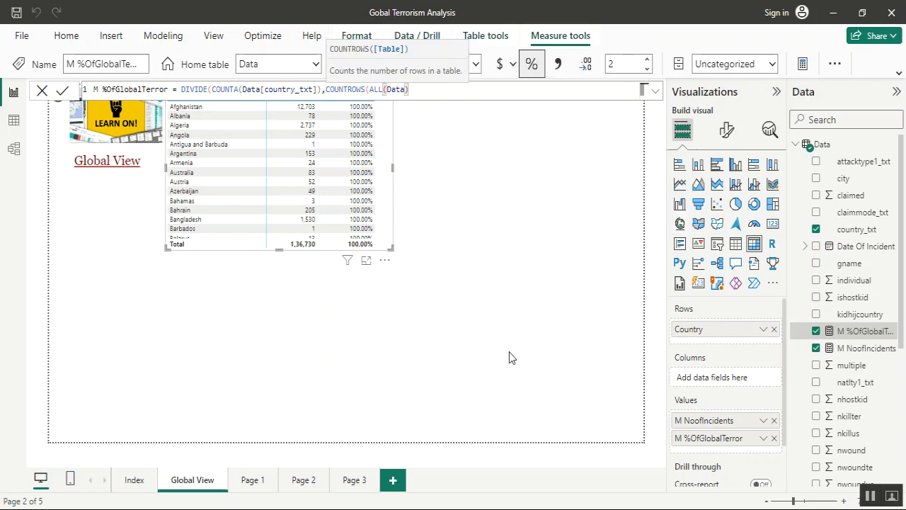
type(")")
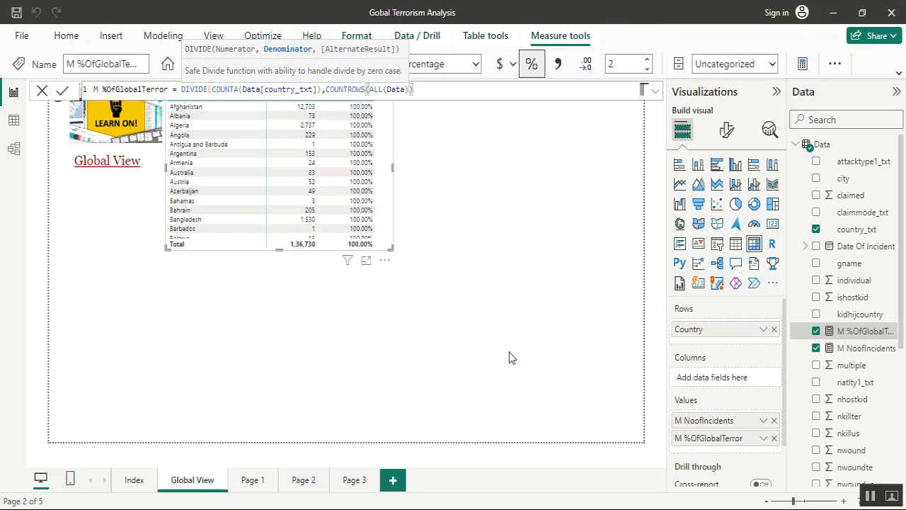
type(")")
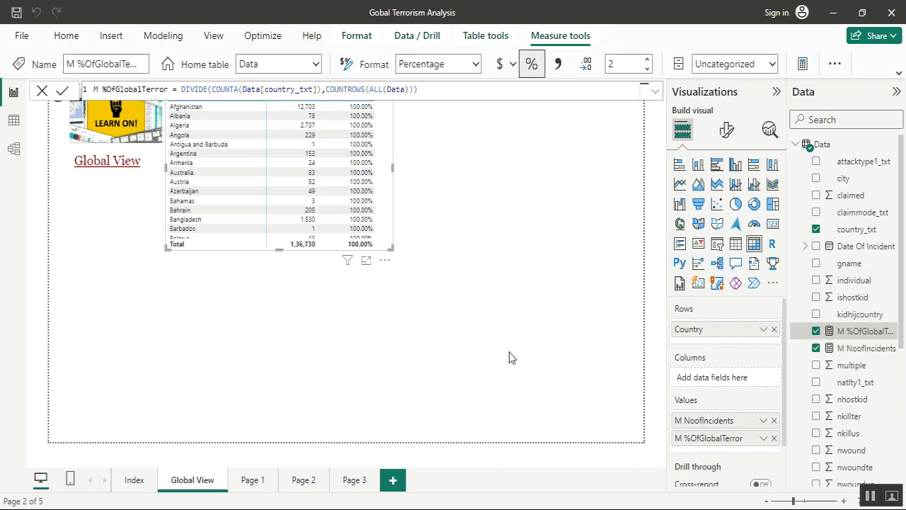
key("Return")
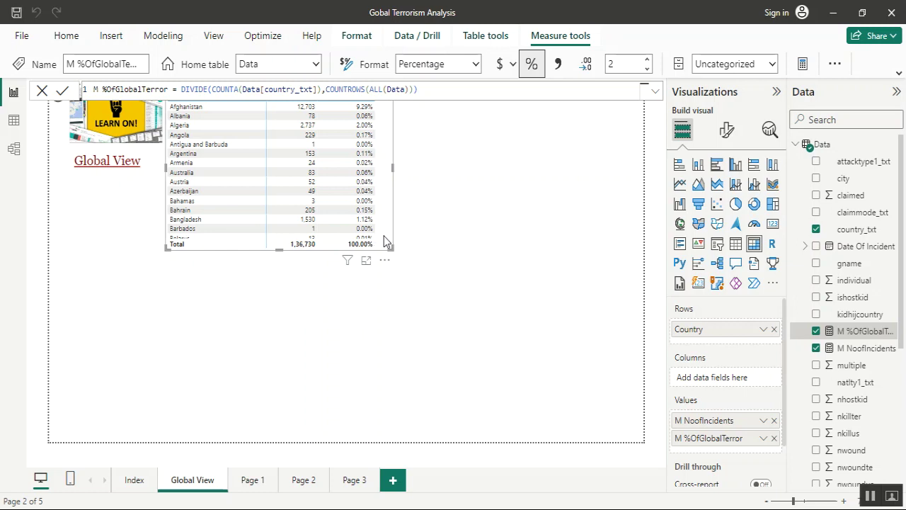
Step: Set M %OfGlobalTerror to 1 decimal place and deselect the matrix
left_click(613, 64)
type("1")
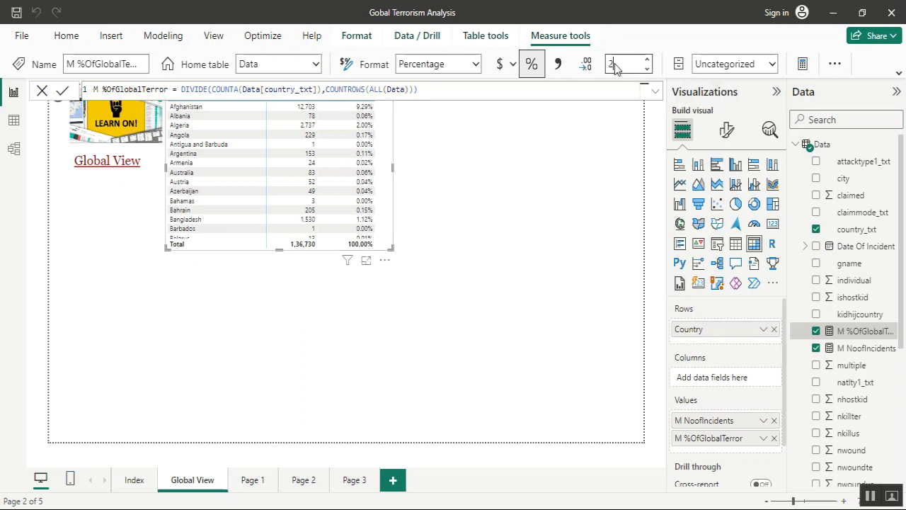
key("Return")
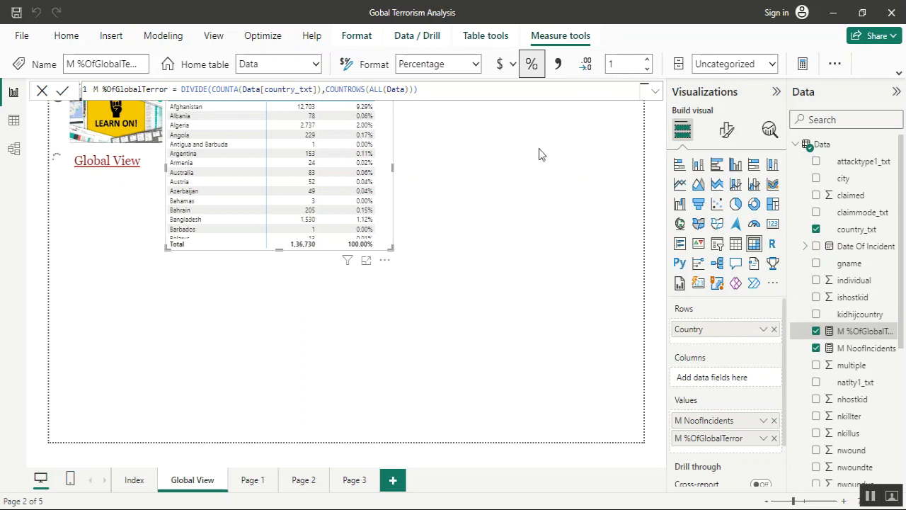
left_click(453, 184)
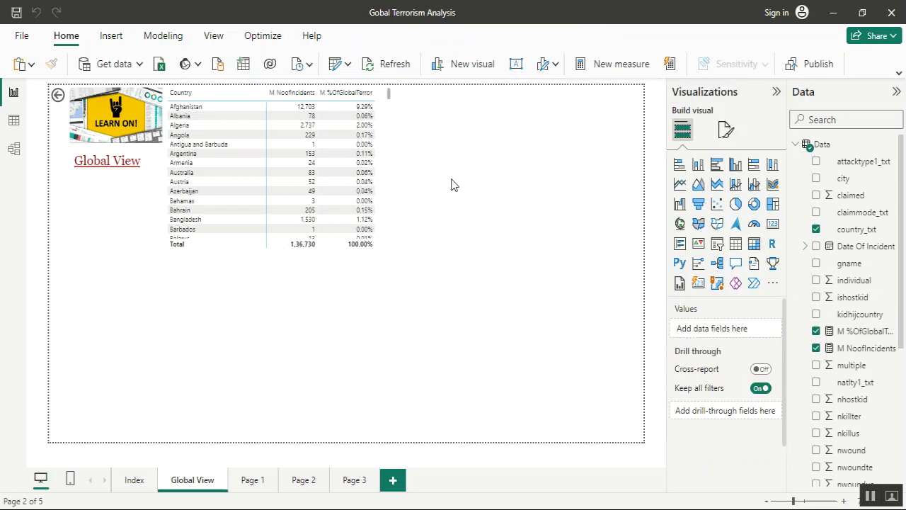
Step: Delete the blank visual beside the matrix on the Global View page
left_click(381, 143)
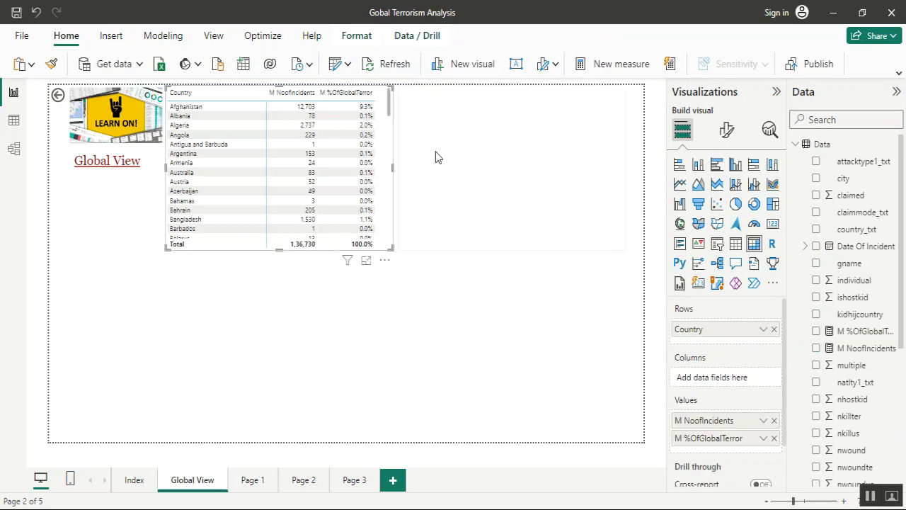
left_click(435, 152)
key("Delete")
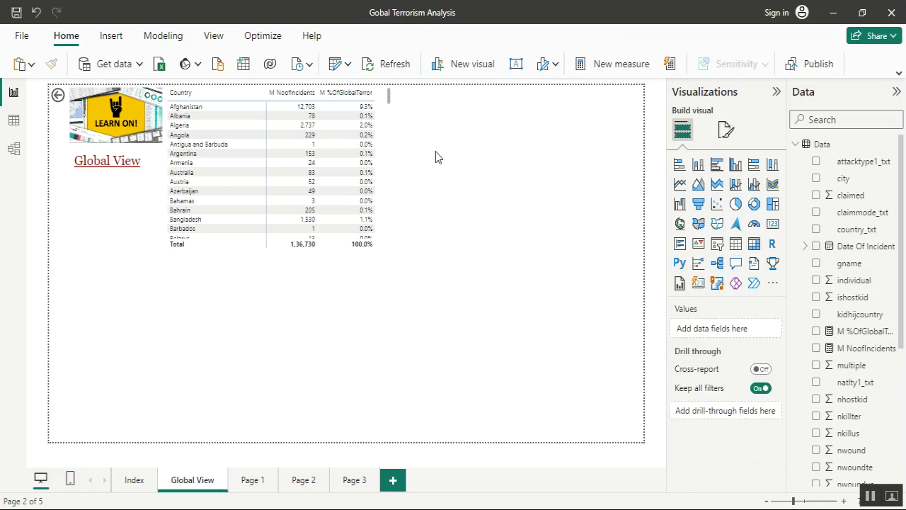
Step: Apply the None style preset to the country matrix and open the formatting options for its values
left_click(381, 148)
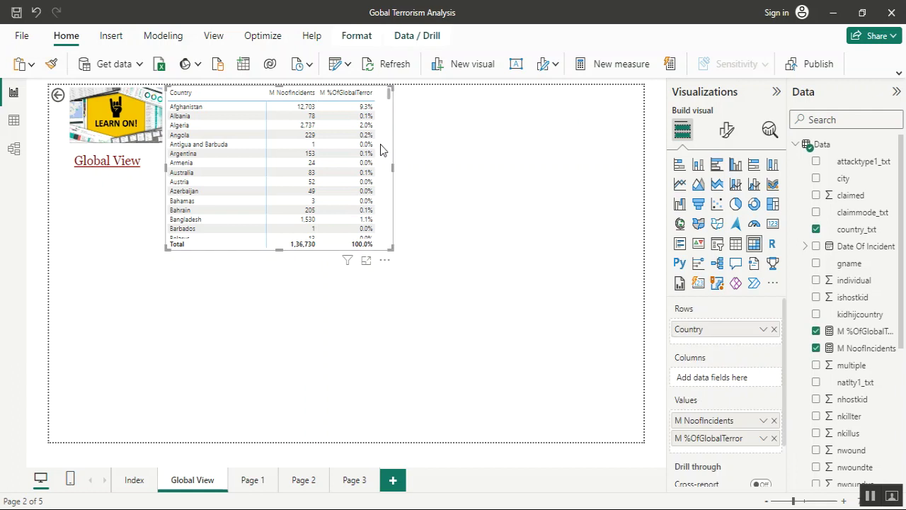
left_click(727, 136)
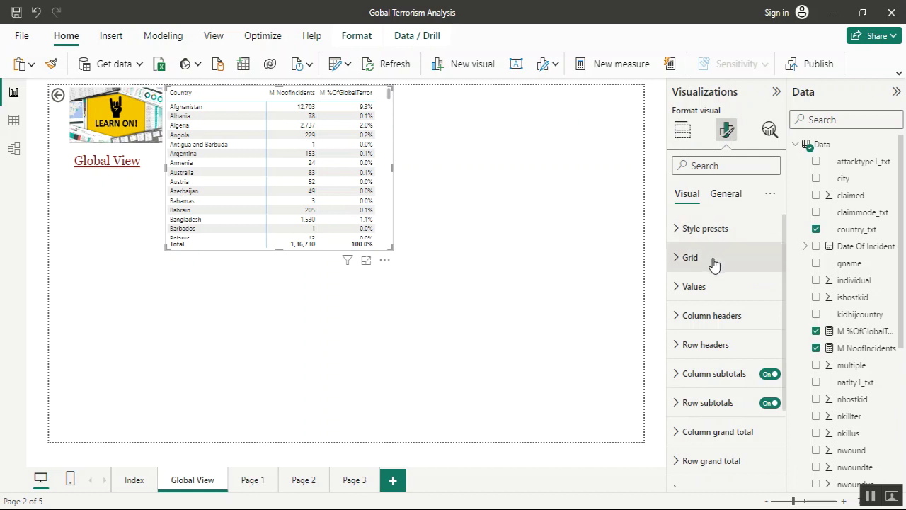
left_click(712, 234)
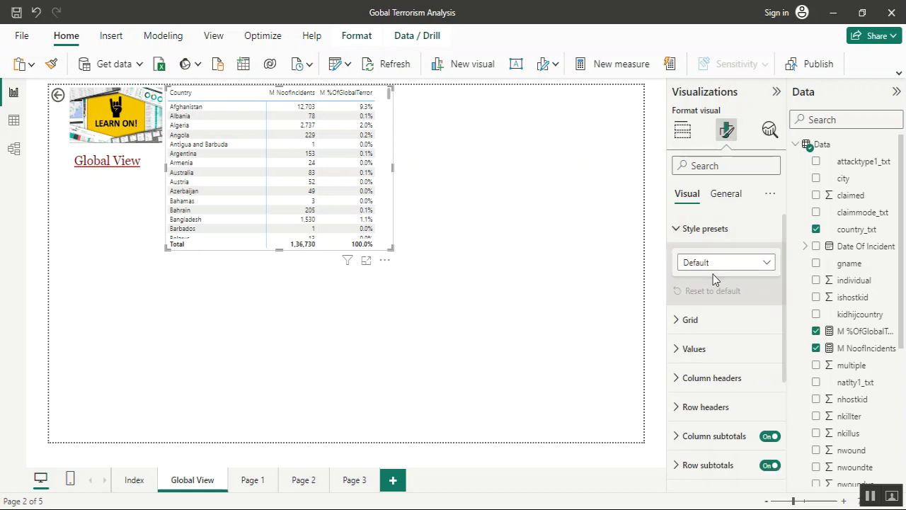
left_click(712, 263)
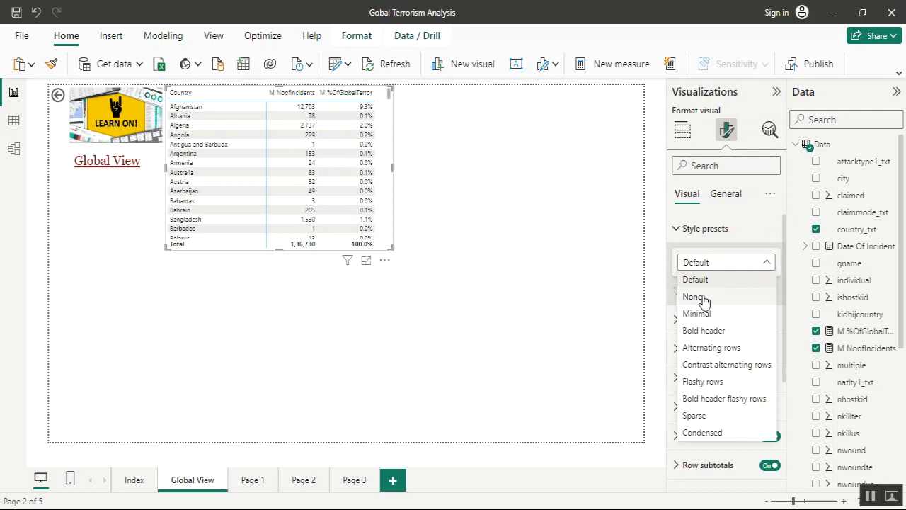
left_click(703, 298)
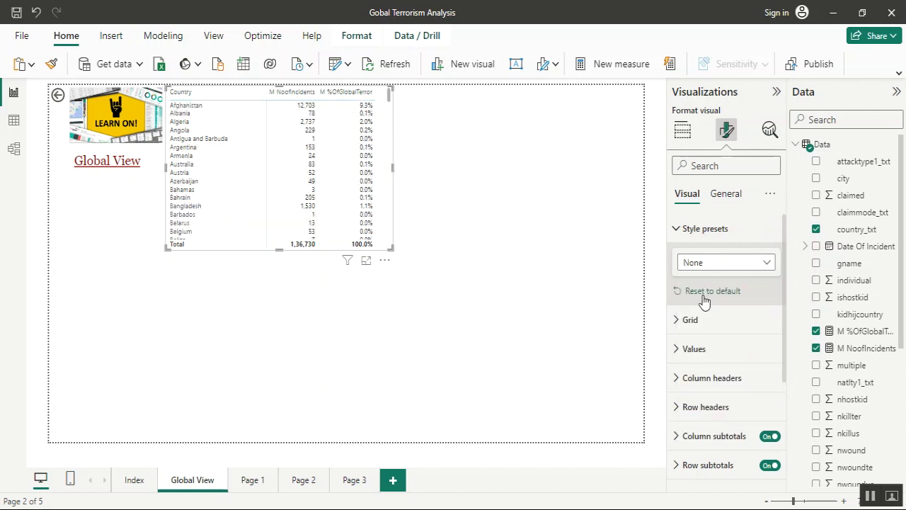
left_click(707, 352)
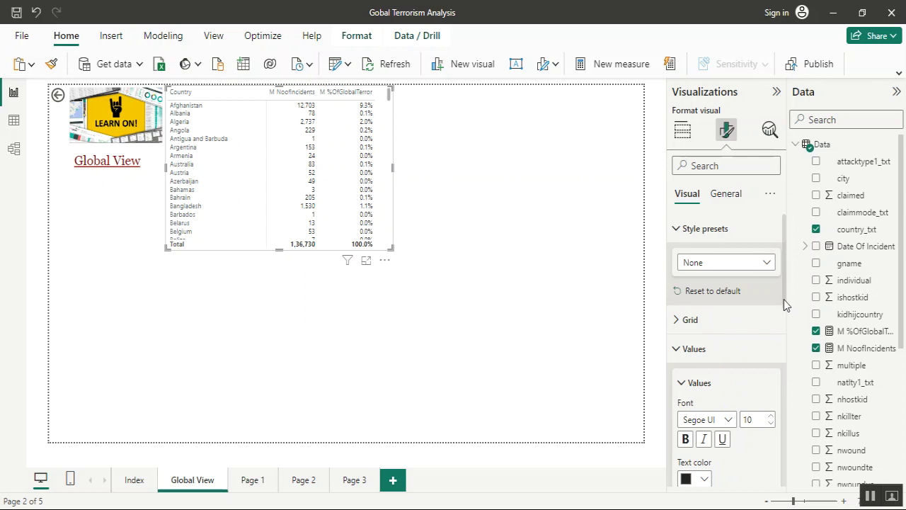
scroll(786, 301, "down", 1)
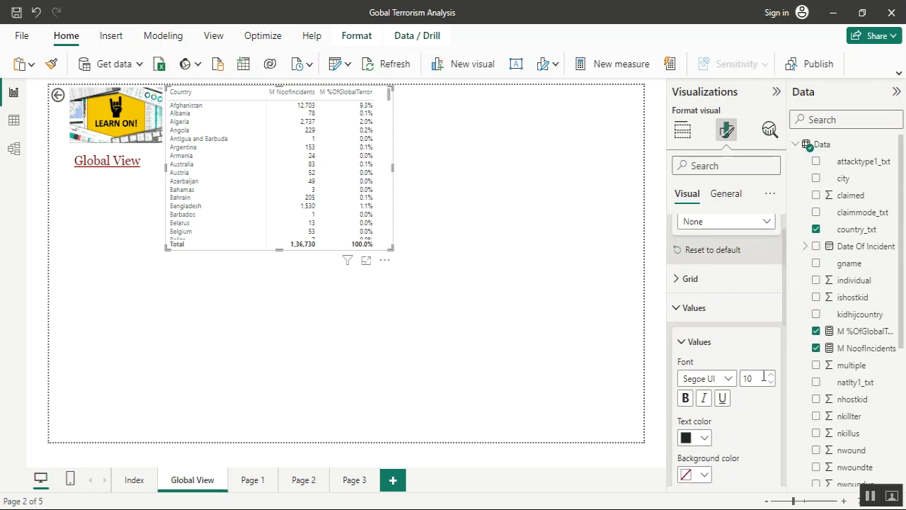
Step: Try Georgia, Consolas, Calibri and Courier New as the font of the matrix values
left_click(730, 380)
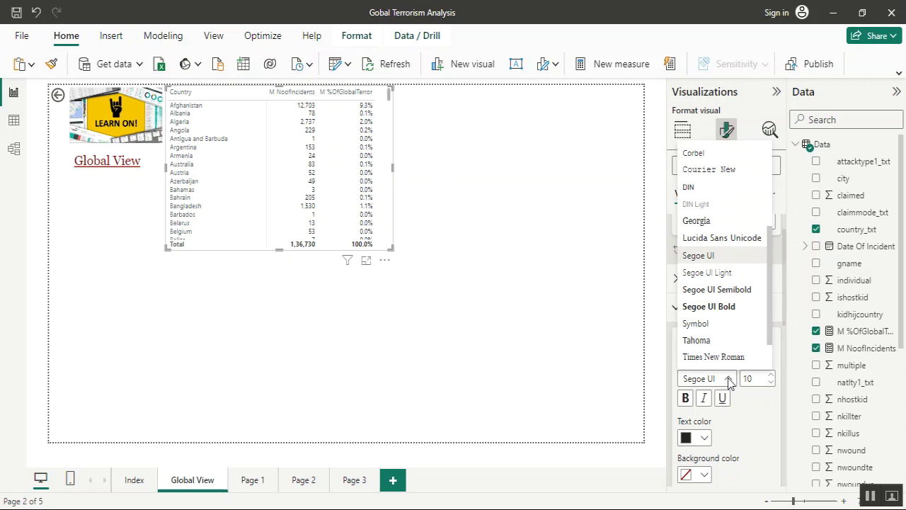
left_click(714, 221)
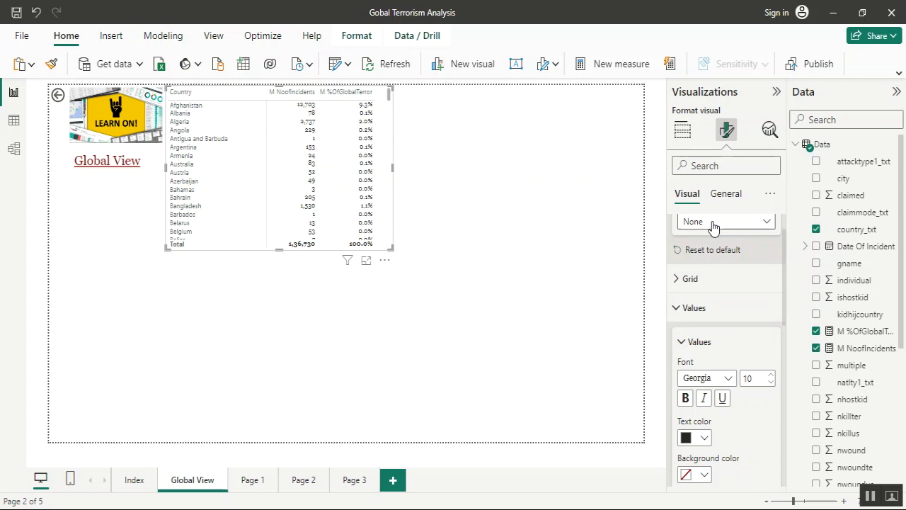
left_click(730, 379)
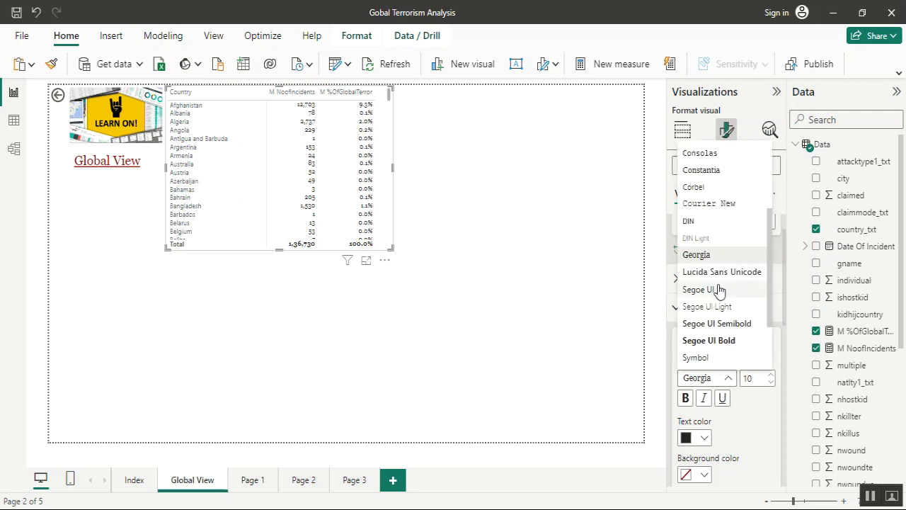
left_click(734, 153)
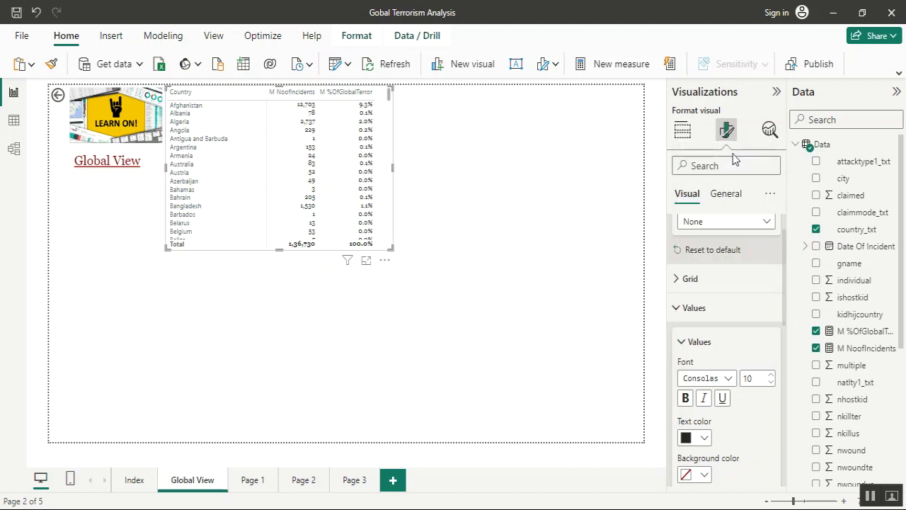
left_click(727, 380)
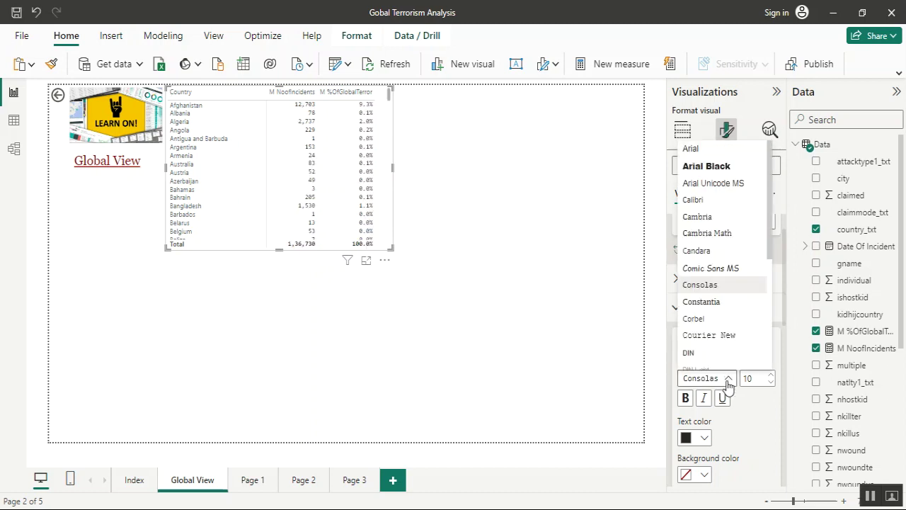
left_click(733, 201)
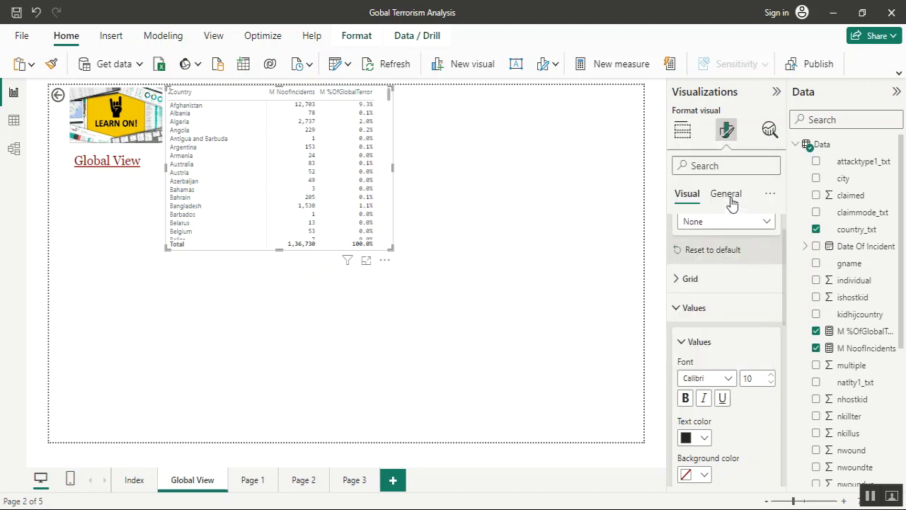
left_click(730, 378)
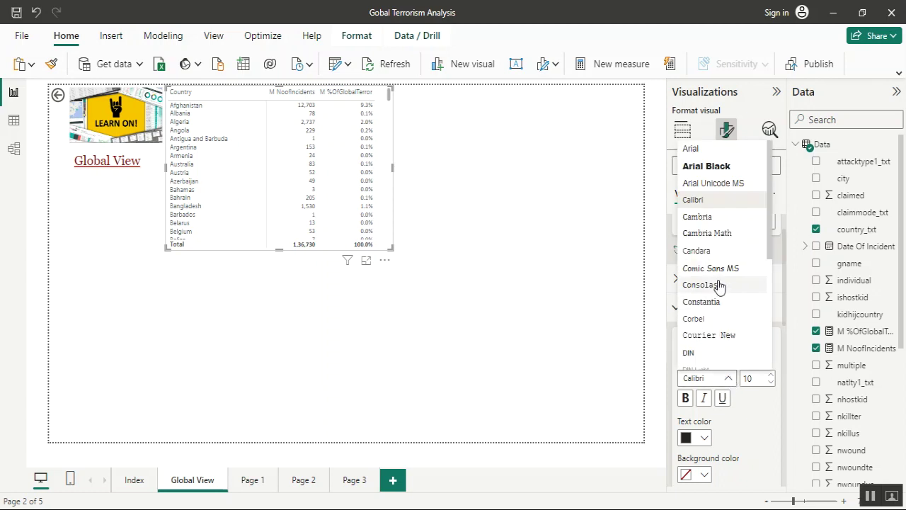
left_click(729, 336)
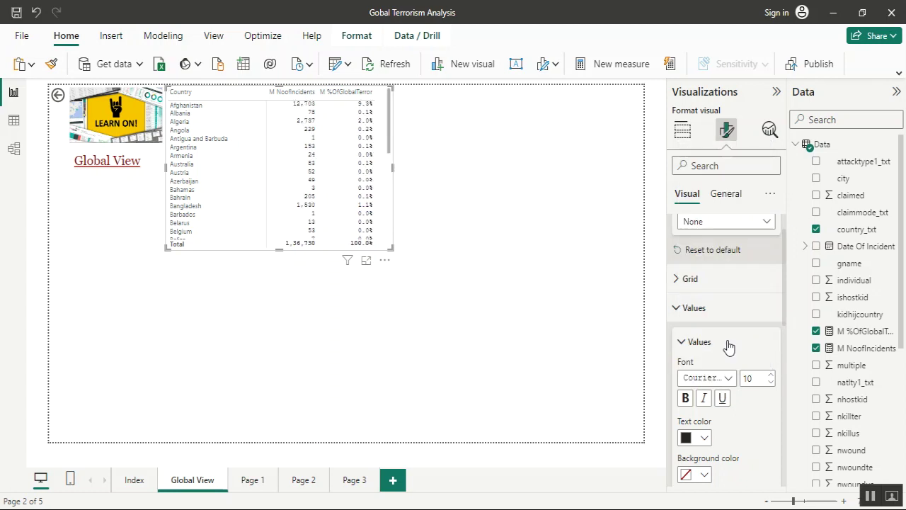
Step: Set the font of the matrix values to Arial at size 9 and collapse their text settings
left_click(728, 378)
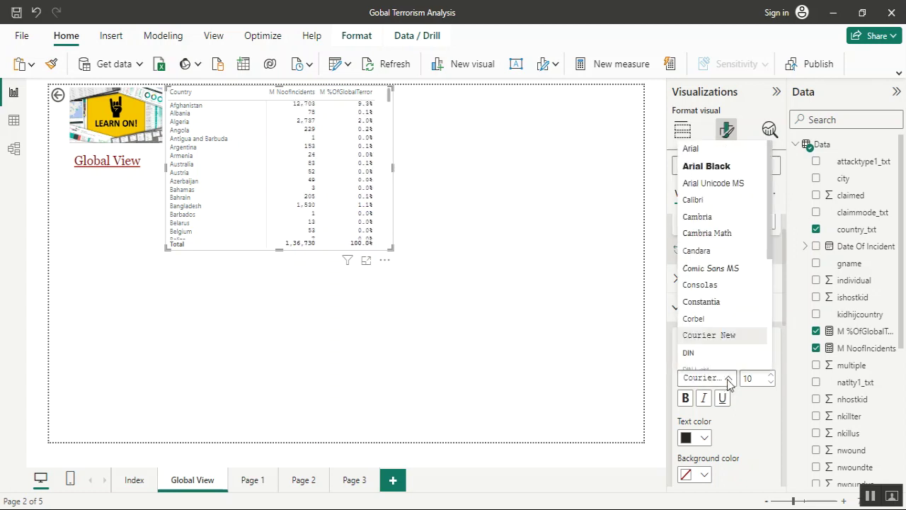
left_click(717, 149)
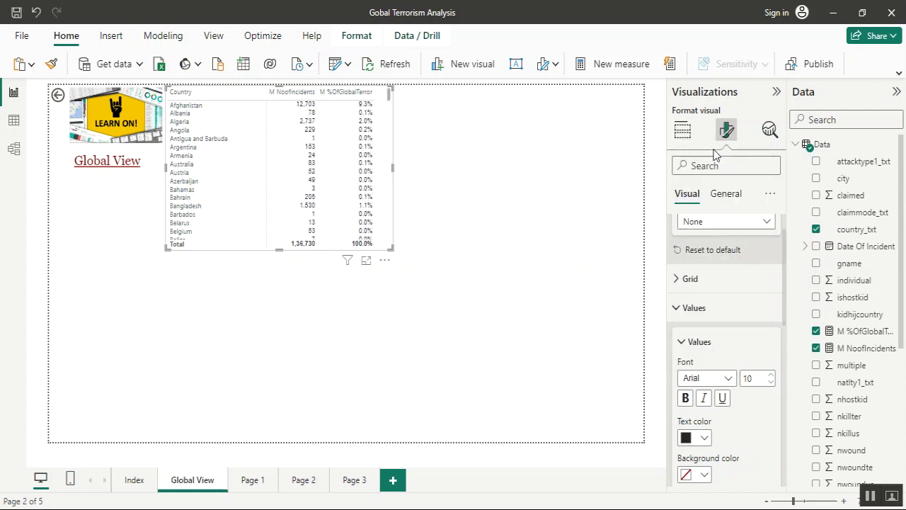
left_click(772, 382)
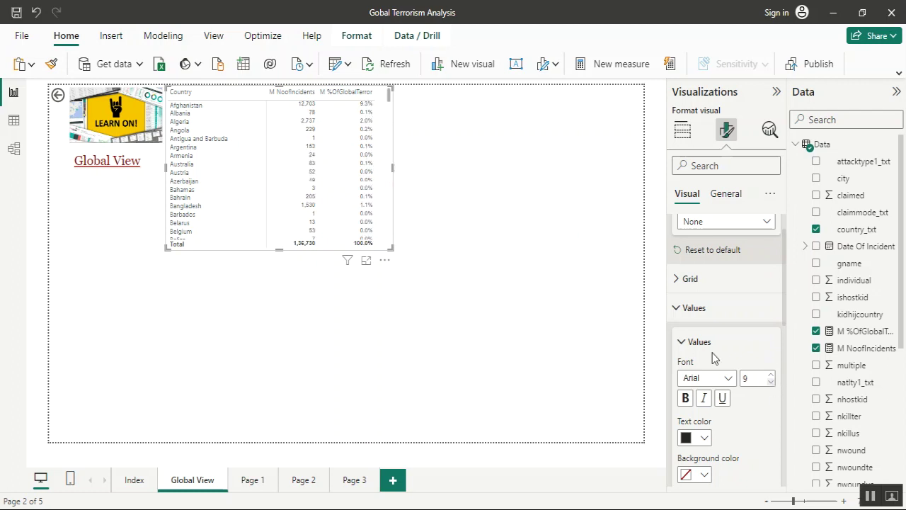
left_click(681, 342)
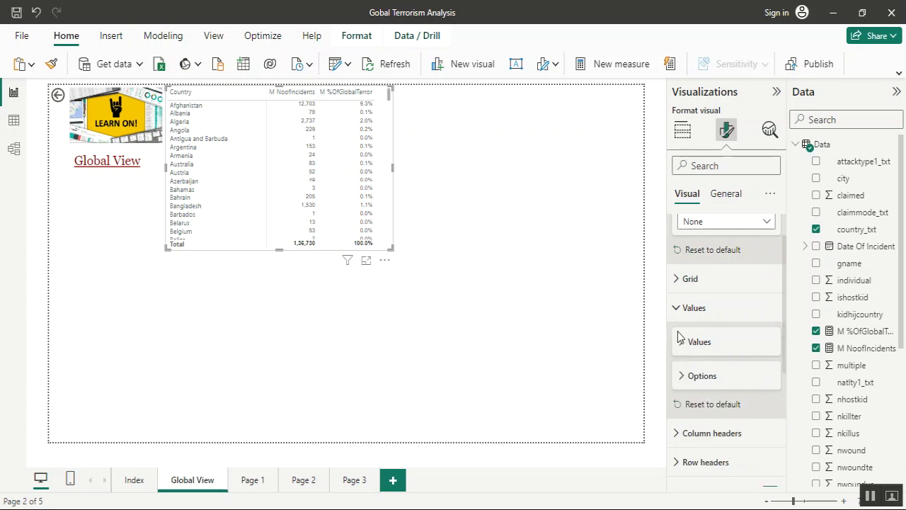
left_click(682, 343)
left_click(682, 342)
Step: Set the font of the matrix row headers to Arial at size 9
left_click_drag(786, 291, 784, 345)
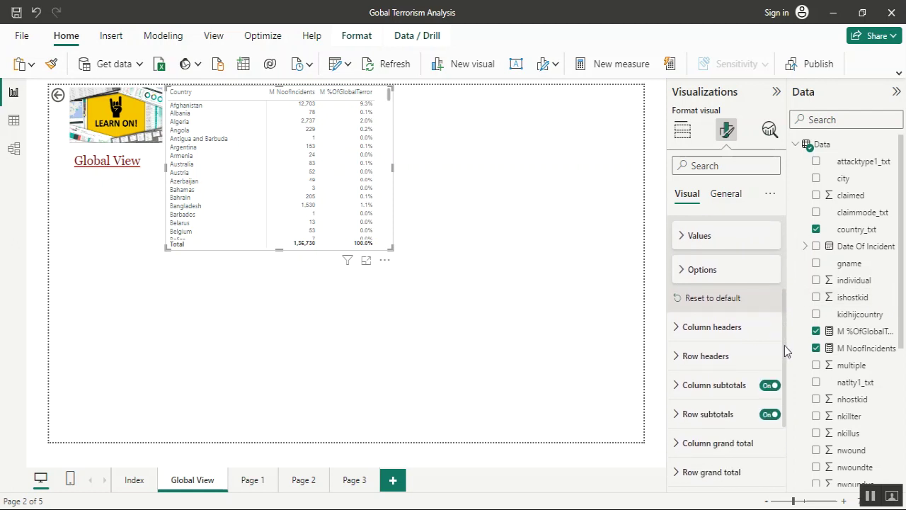
left_click(686, 356)
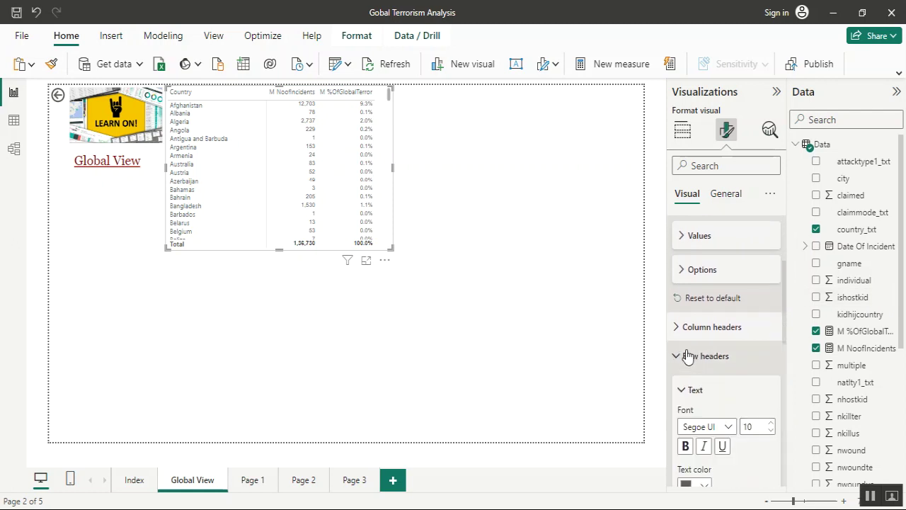
left_click(729, 426)
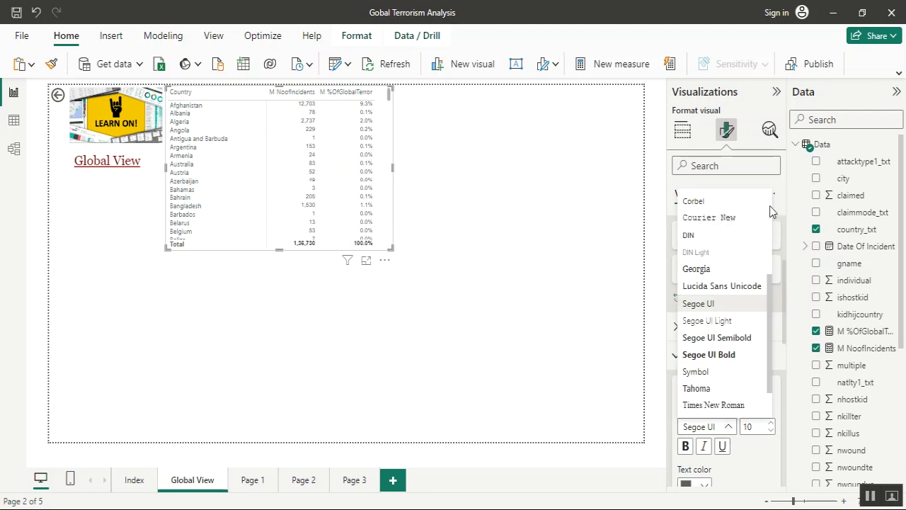
scroll(769, 205, "up", 3)
left_click(733, 199)
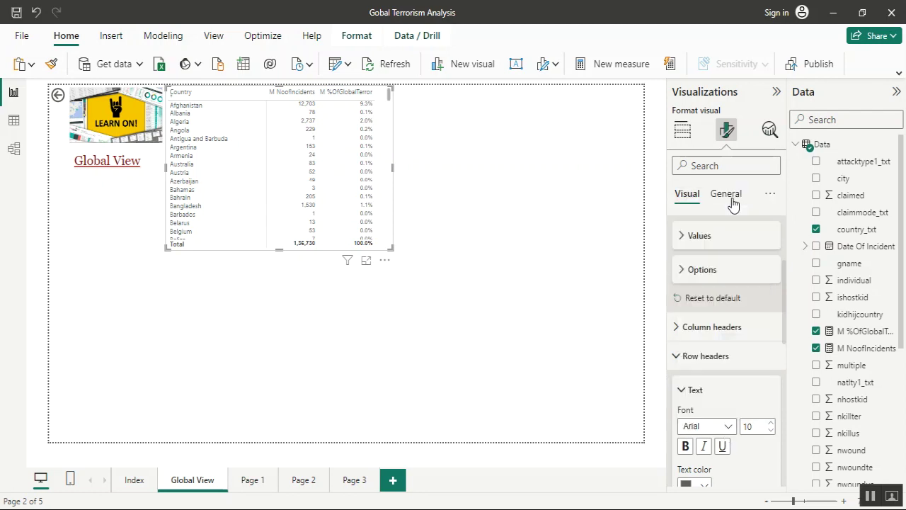
left_click(771, 431)
left_click(771, 431)
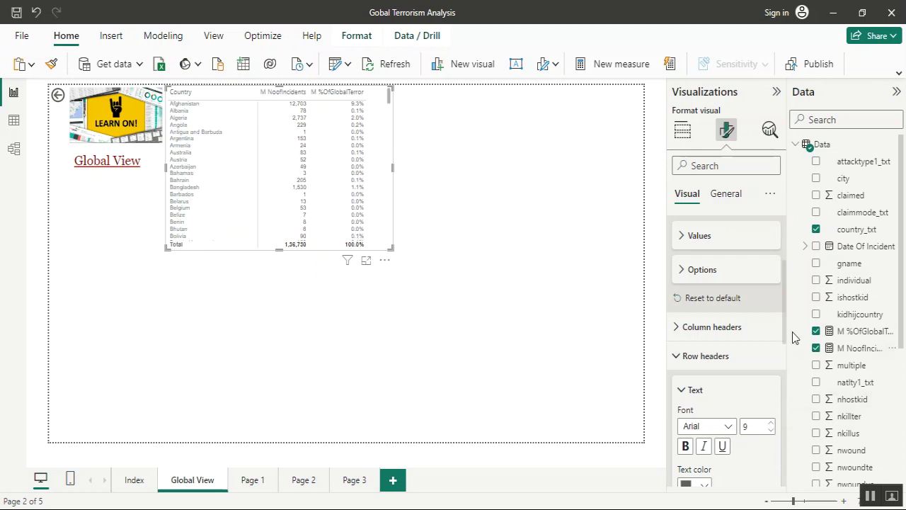
Step: Set the matrix column headers to Arial at size 11 and narrow the Country column close to its names
left_click(728, 329)
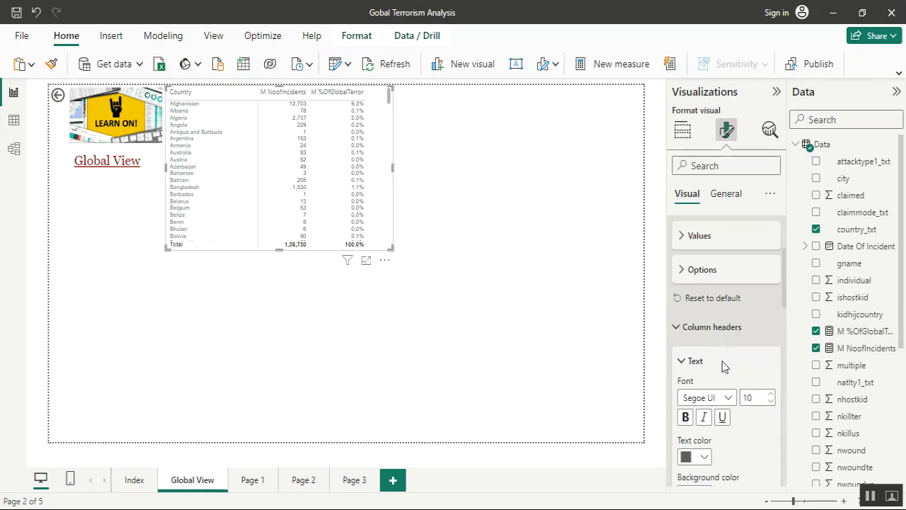
left_click(729, 399)
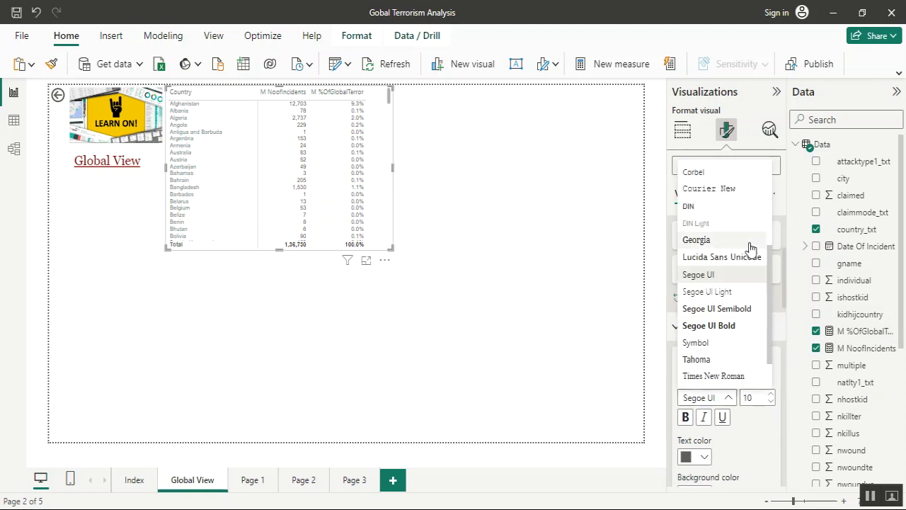
scroll(771, 178, "up", 5)
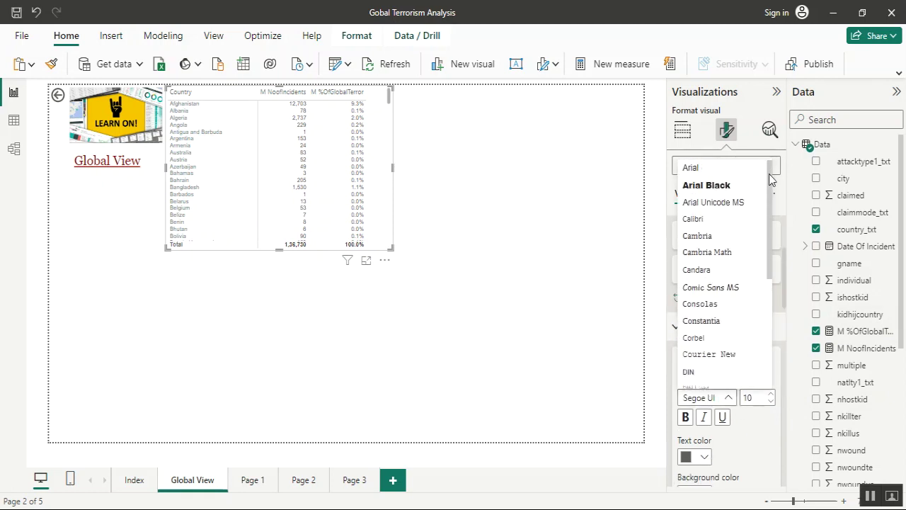
left_click(711, 170)
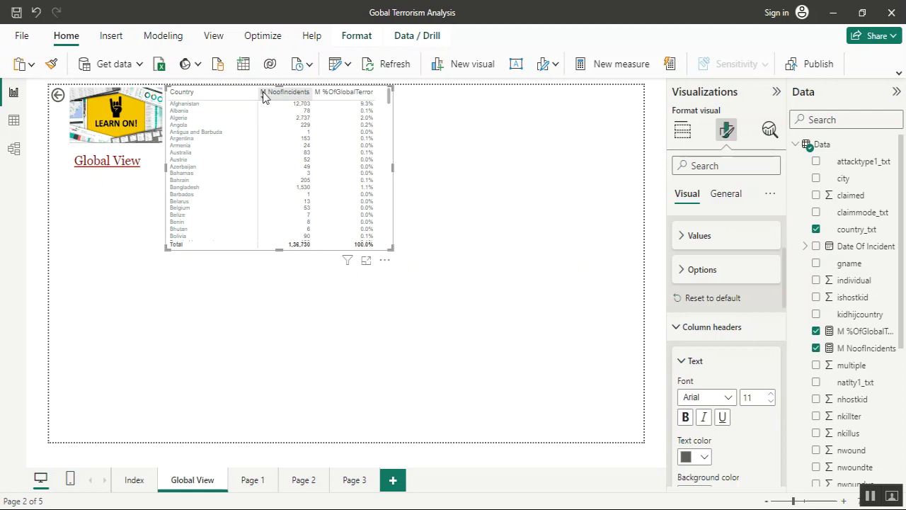
left_click_drag(254, 91, 203, 97)
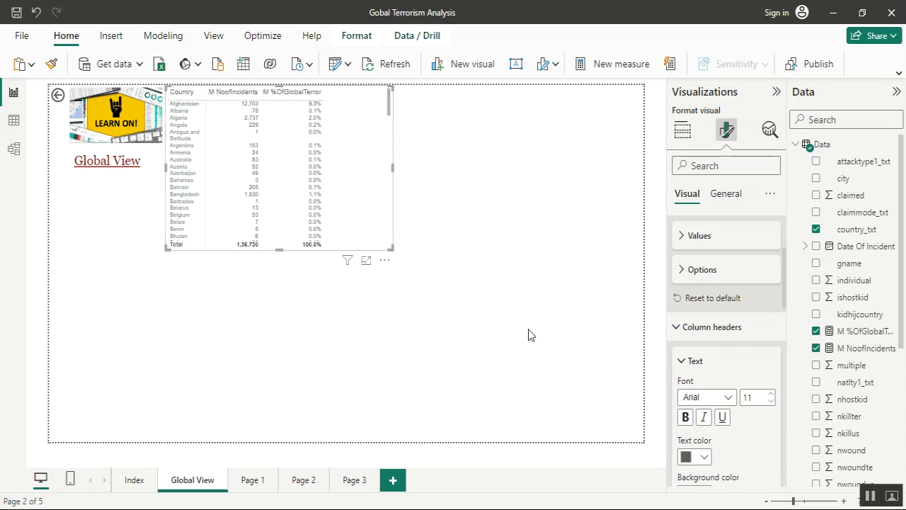
Step: Turn on the matrix title and set its text to "Top 20 Victim Nations"
left_click(732, 196)
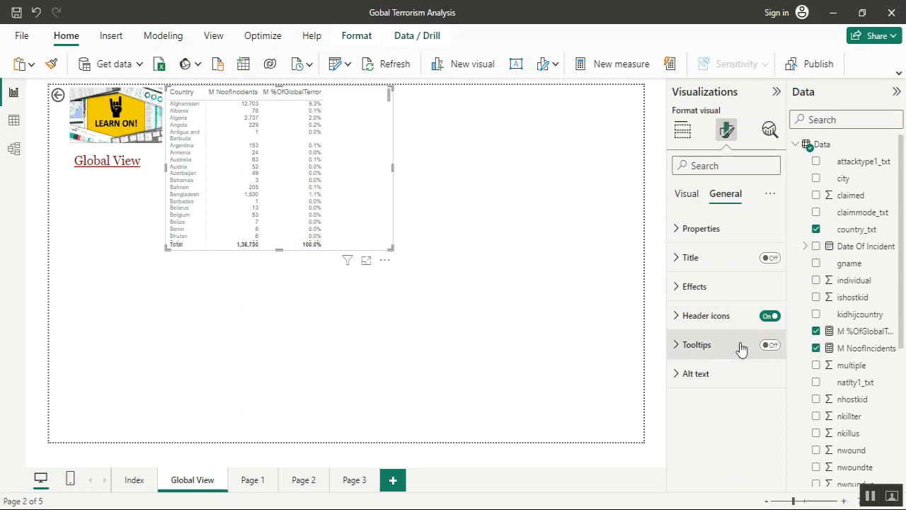
left_click(724, 261)
left_click(767, 258)
left_click(715, 294)
left_click(710, 297)
left_click(707, 295)
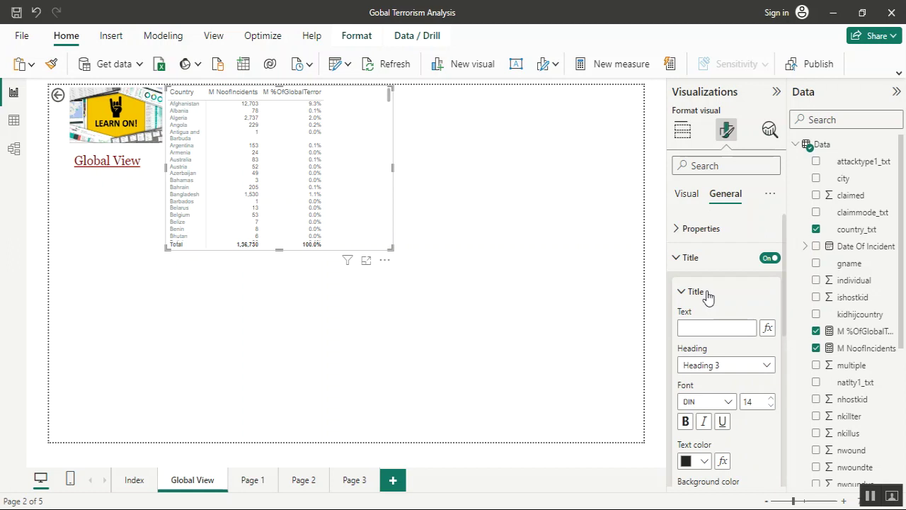
left_click(698, 330)
type("Top 20")
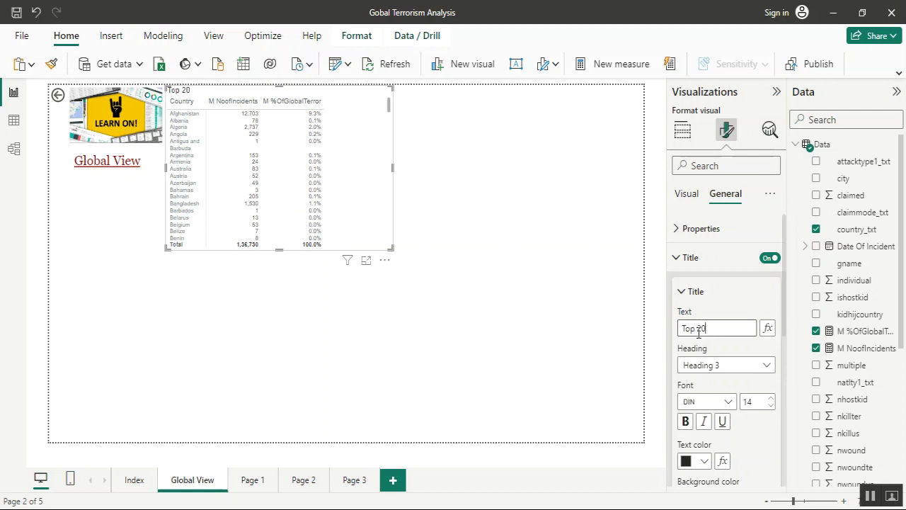
type("Victim Nations")
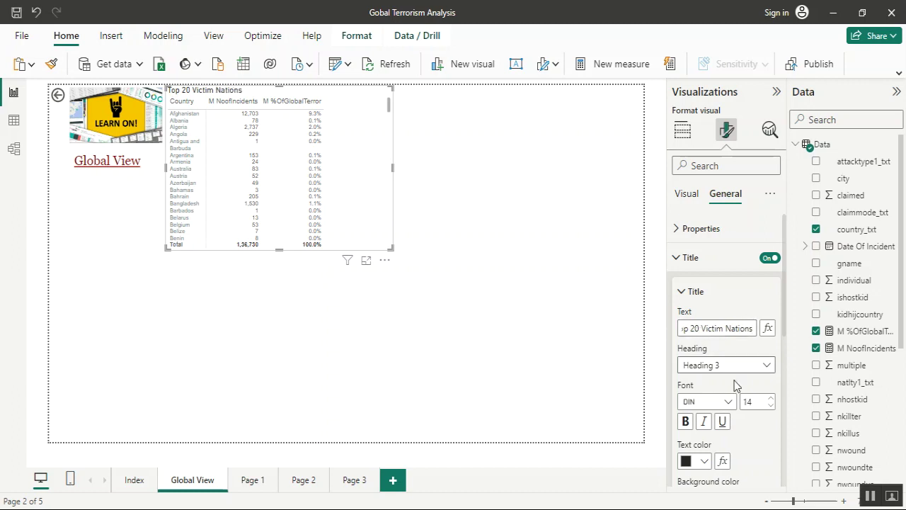
Step: Set the matrix title's font to Georgia at size 11
left_click(729, 401)
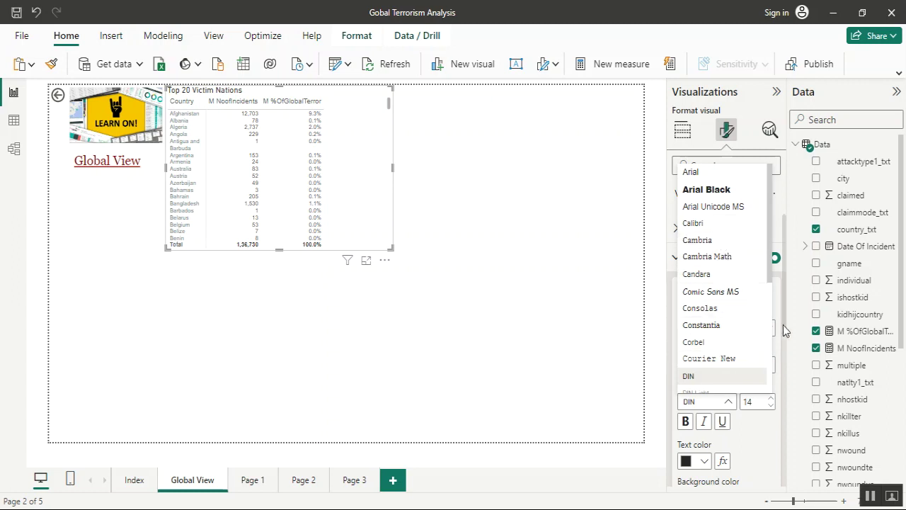
scroll(772, 284, "down", 1)
scroll(772, 284, "down", 3)
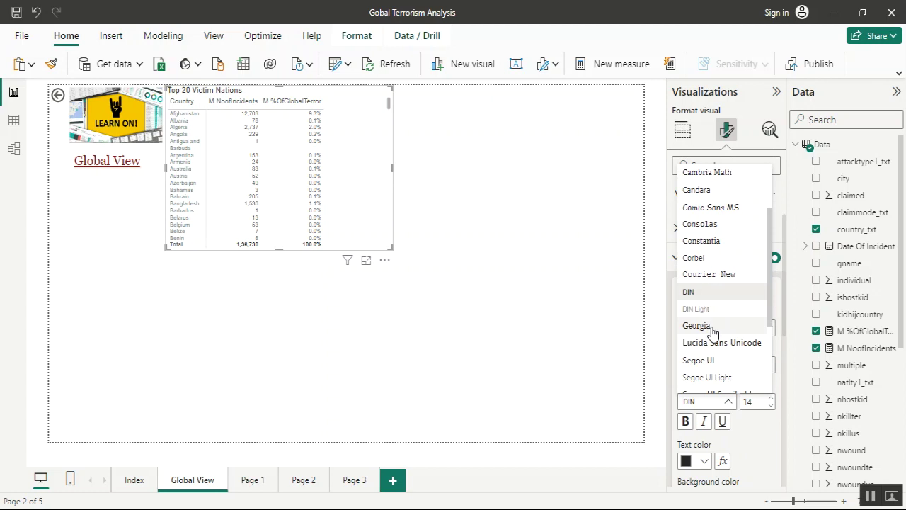
left_click(711, 329)
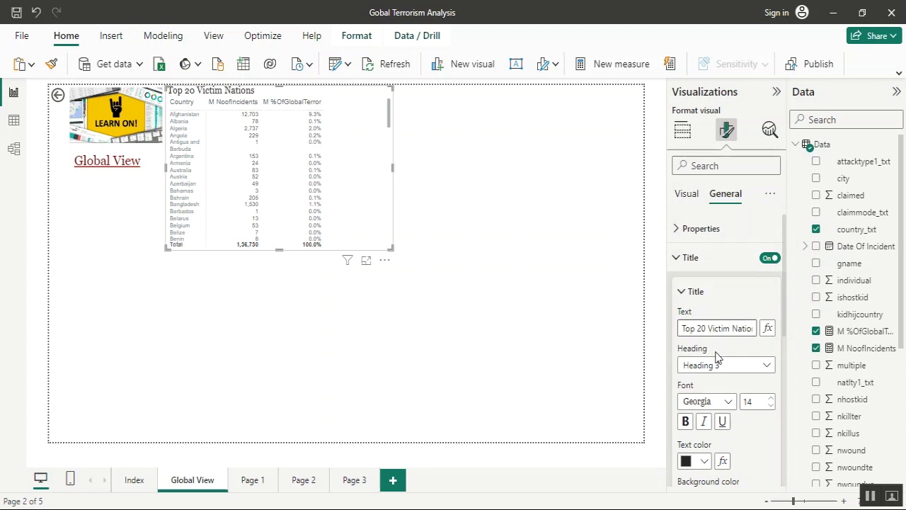
left_click(771, 408)
left_click(772, 408)
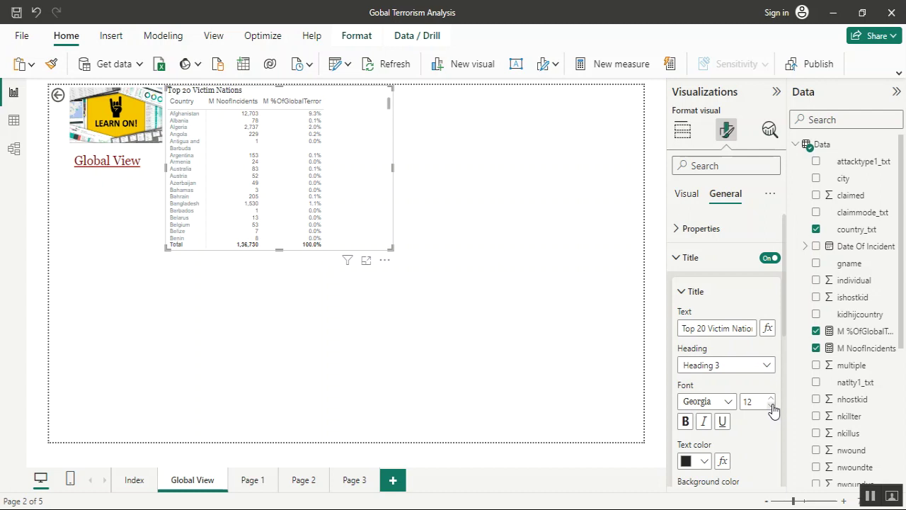
left_click(772, 408)
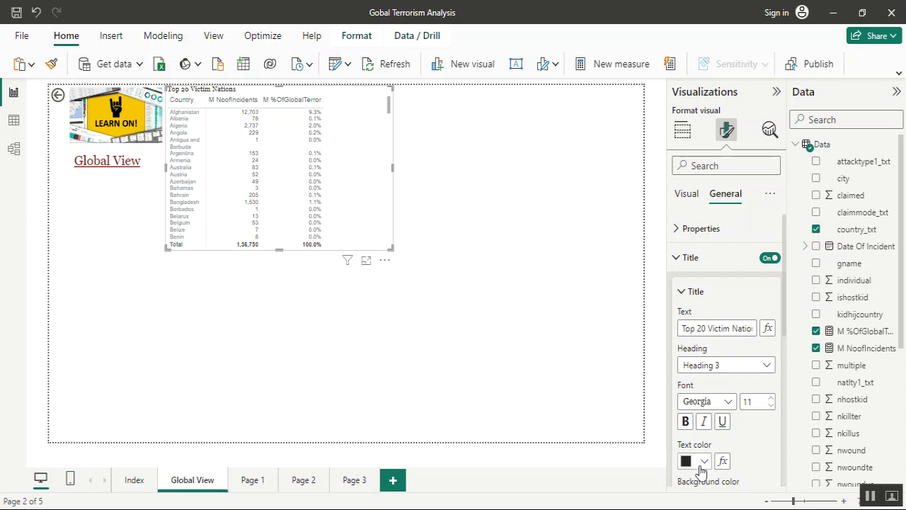
Step: Set the matrix title's text color to white and open its background color choices
left_click_drag(783, 316, 781, 369)
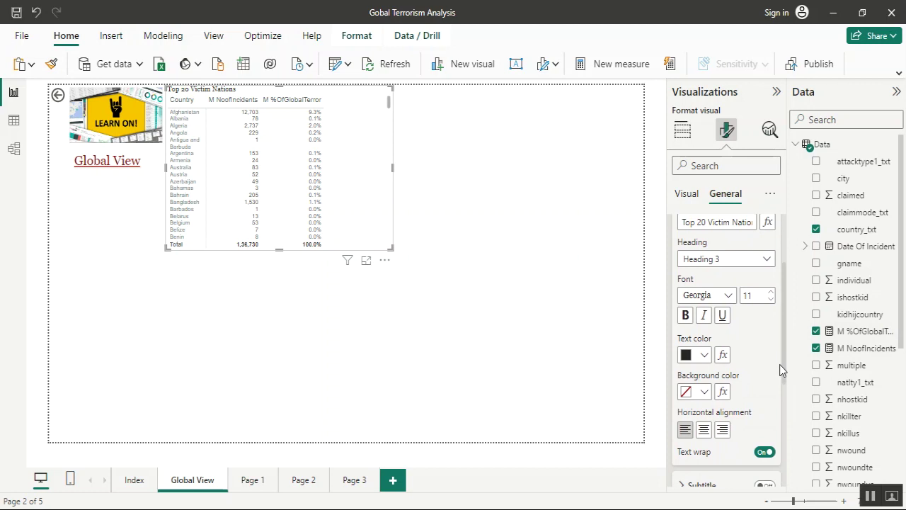
left_click(704, 356)
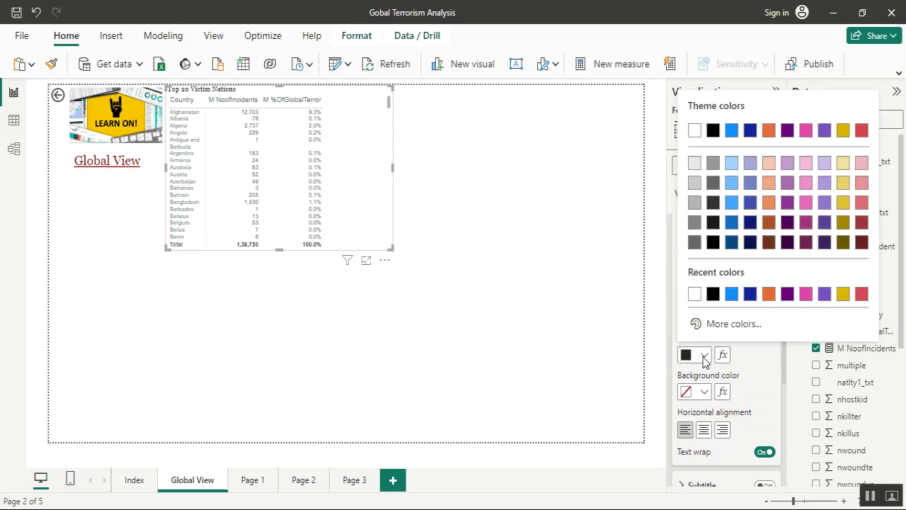
left_click(693, 294)
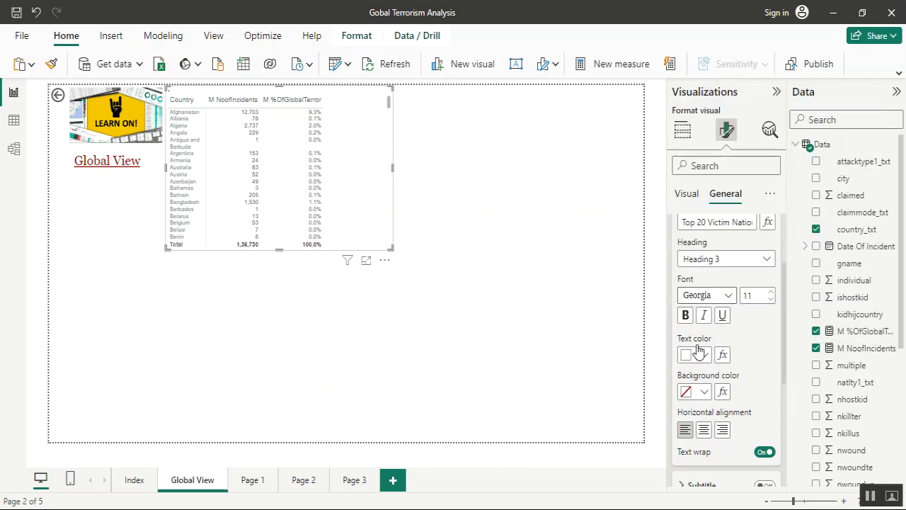
left_click(705, 394)
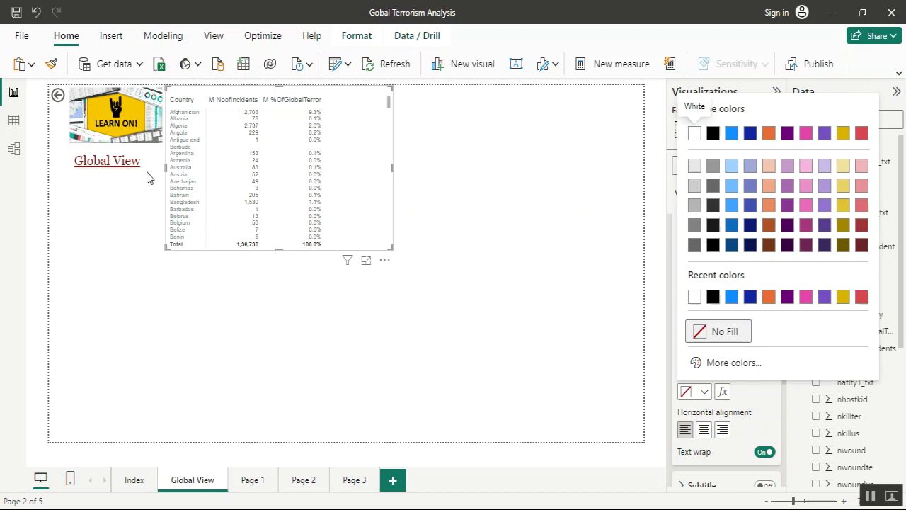
Step: Copy the formatting of the "Global View" heading onto the matrix with the Format Painter
left_click(119, 170)
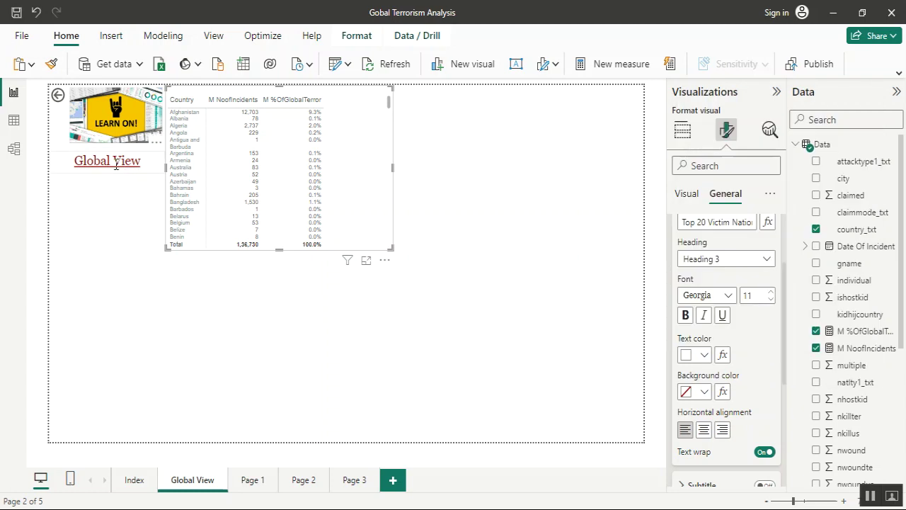
double_click(116, 162)
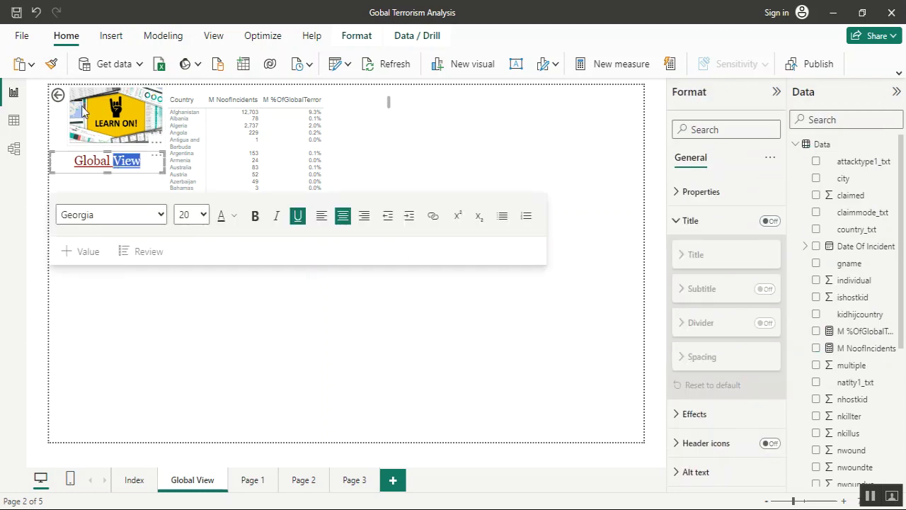
left_click(53, 64)
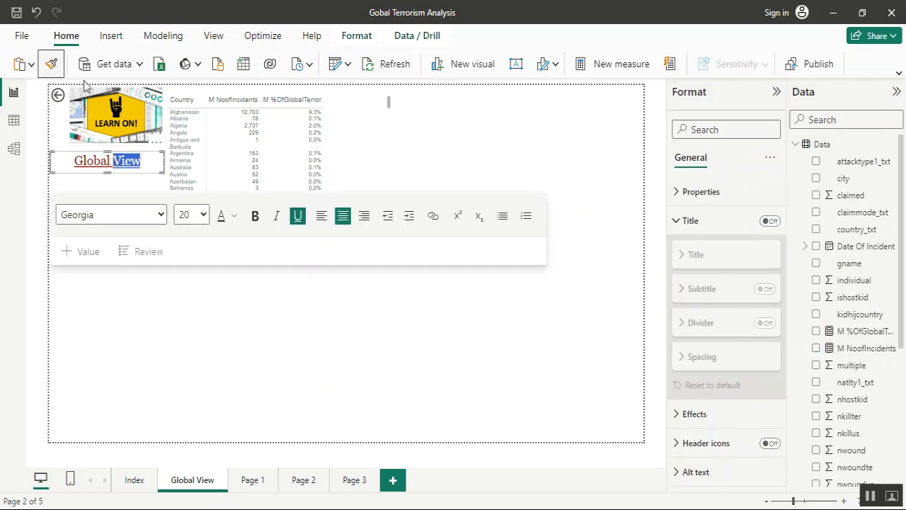
left_click(233, 94)
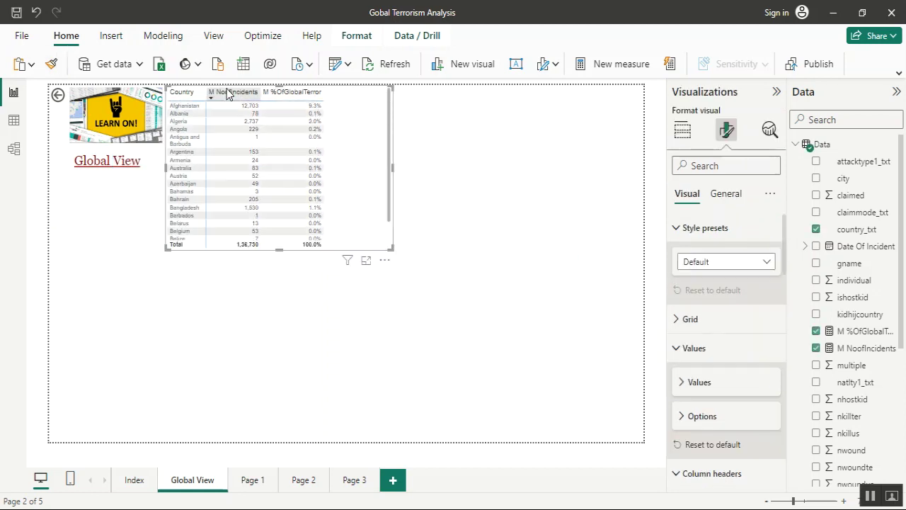
Step: Check the font color of the "Global View" heading and leave its text box
double_click(121, 161)
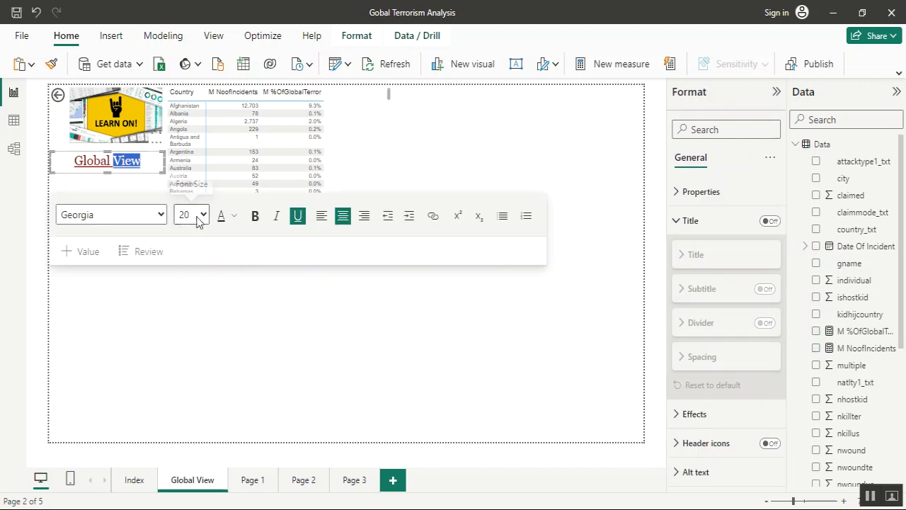
left_click(236, 217)
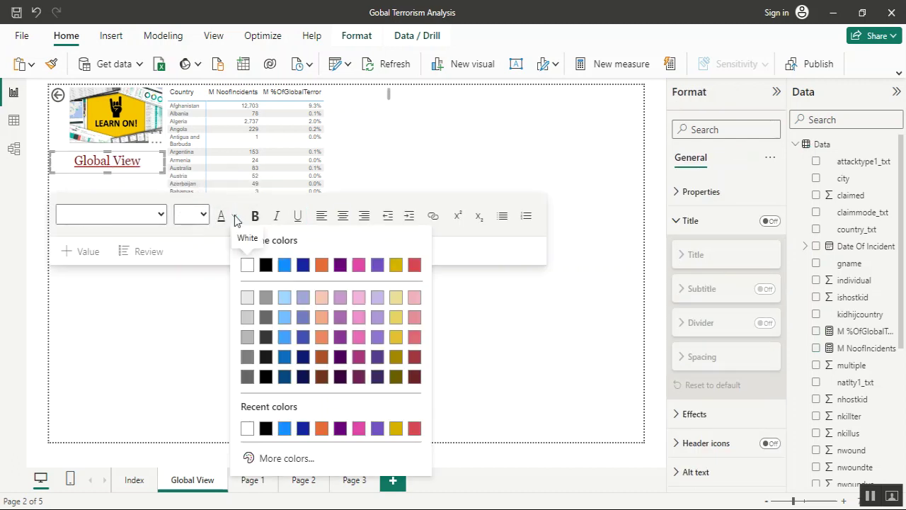
key("Escape")
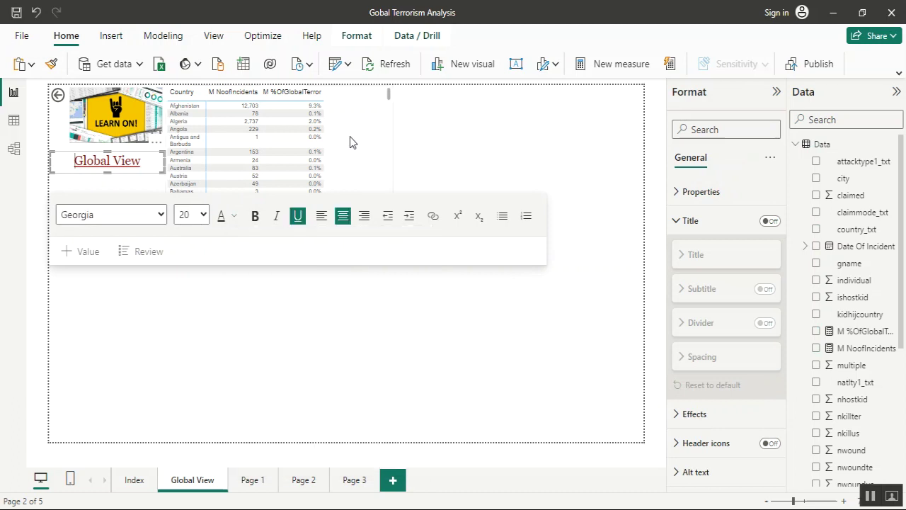
left_click(445, 145)
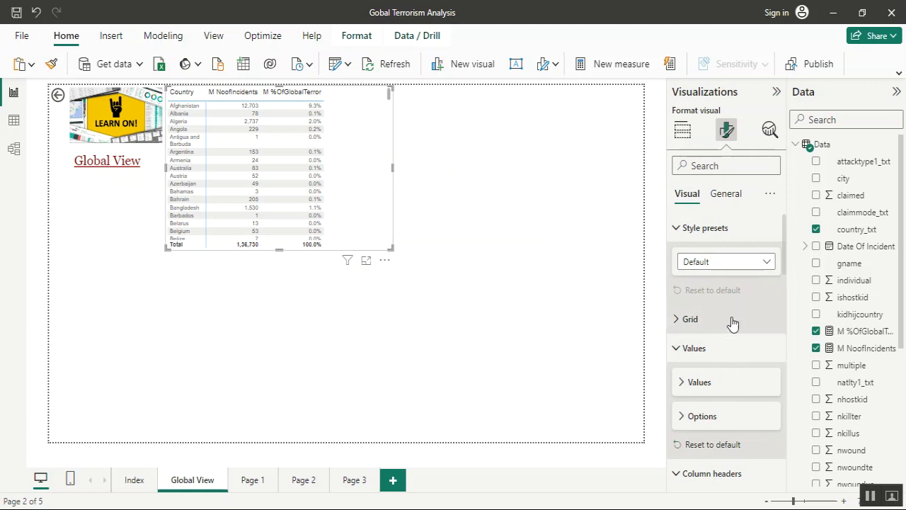
Step: Turn the matrix title back on and set its font size to 11
scroll(784, 266, "down", 3)
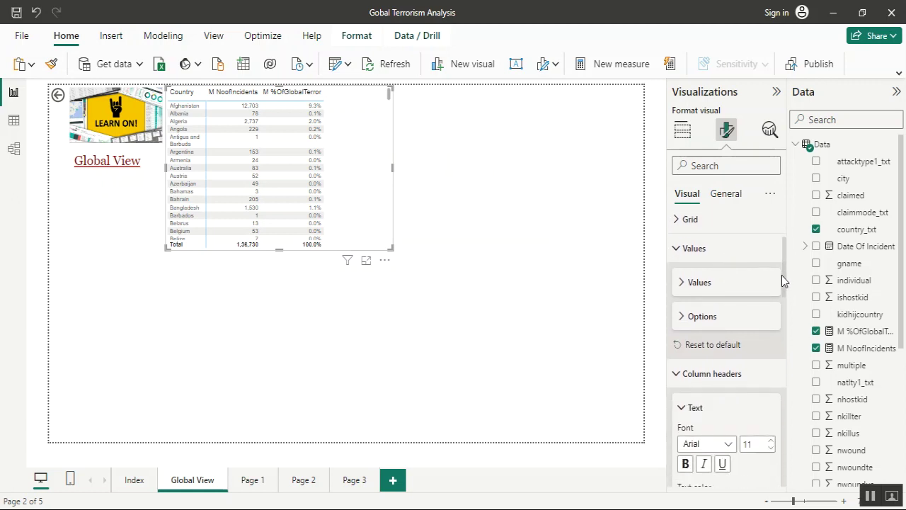
left_click(726, 193)
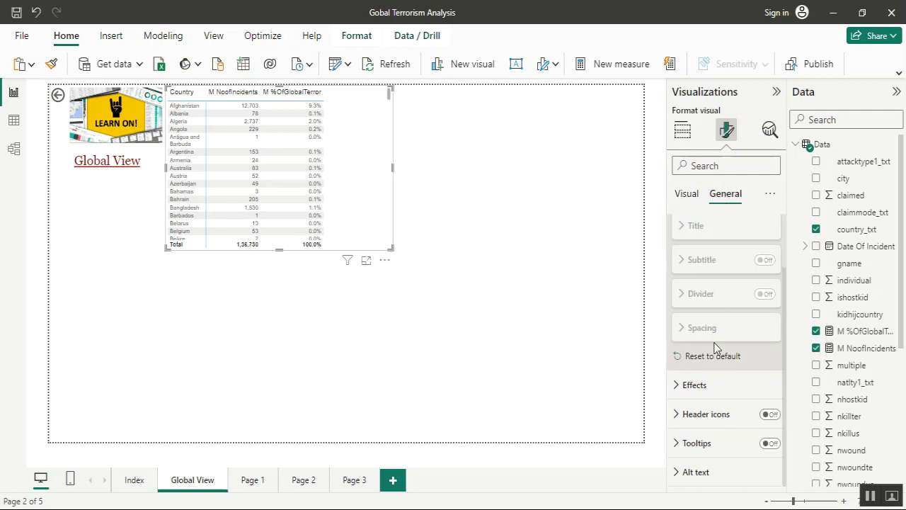
scroll(783, 248, "up", 1)
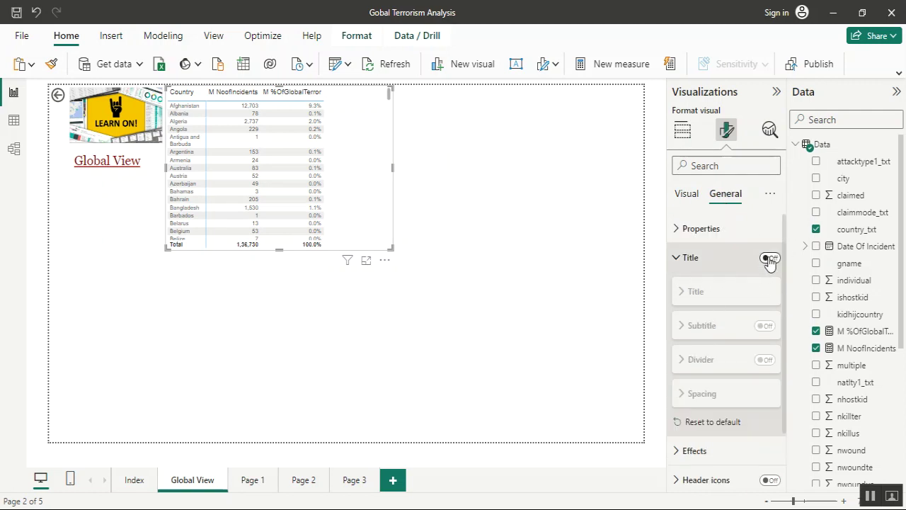
left_click(770, 259)
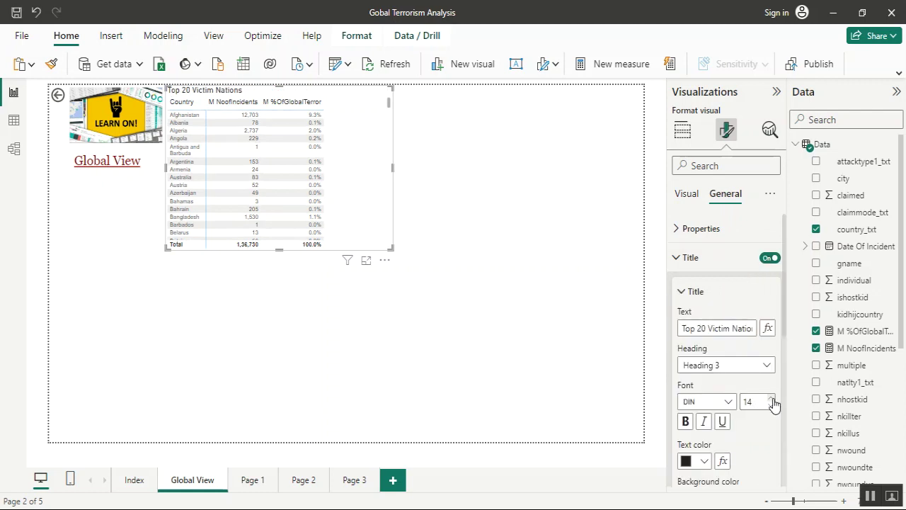
left_click(772, 406)
left_click(771, 406)
left_click(771, 406)
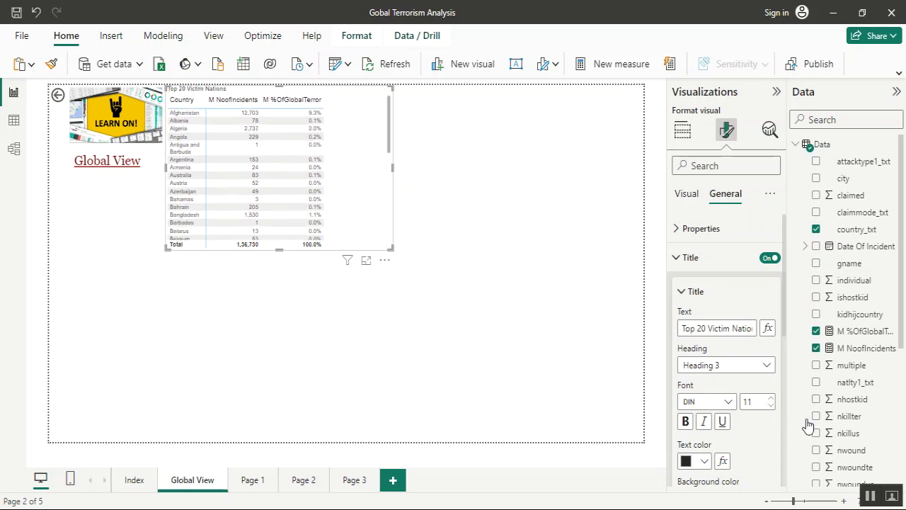
Step: Give the matrix title a dark red background matching the "Global View" heading and white text
scroll(784, 401, "down", 3)
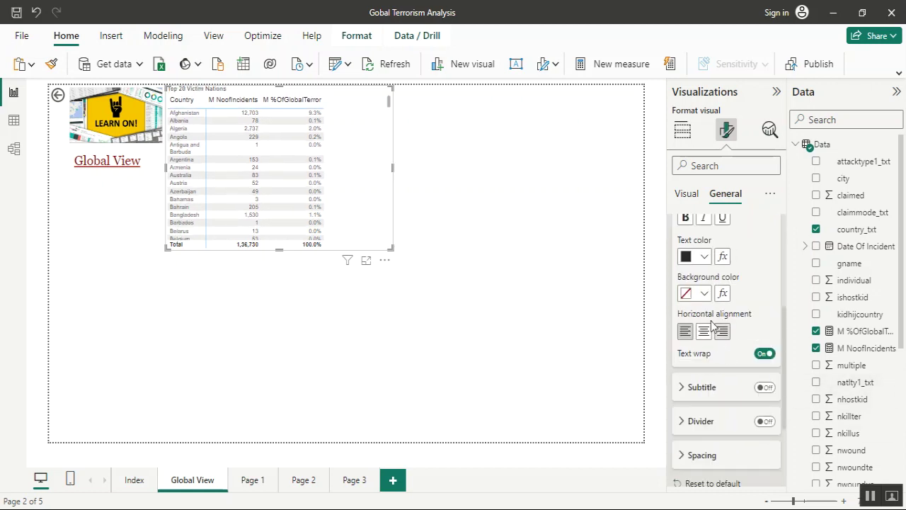
left_click(706, 295)
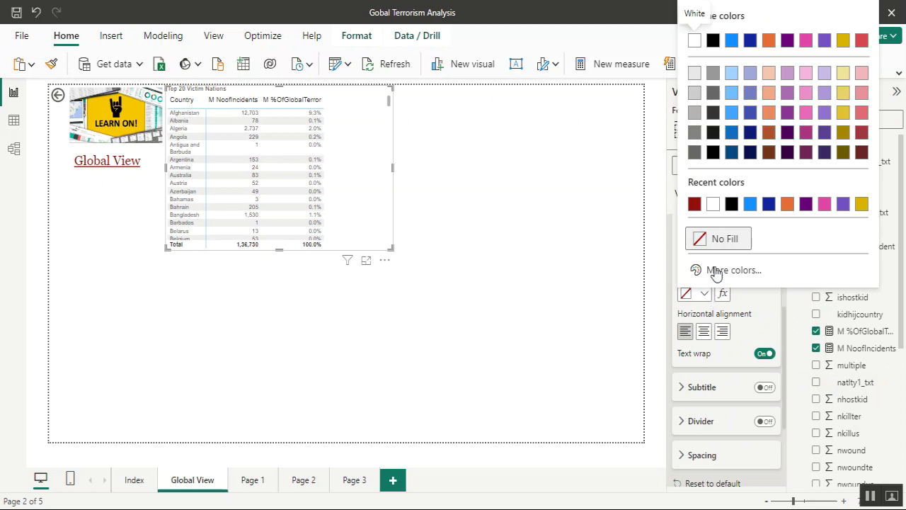
left_click(694, 204)
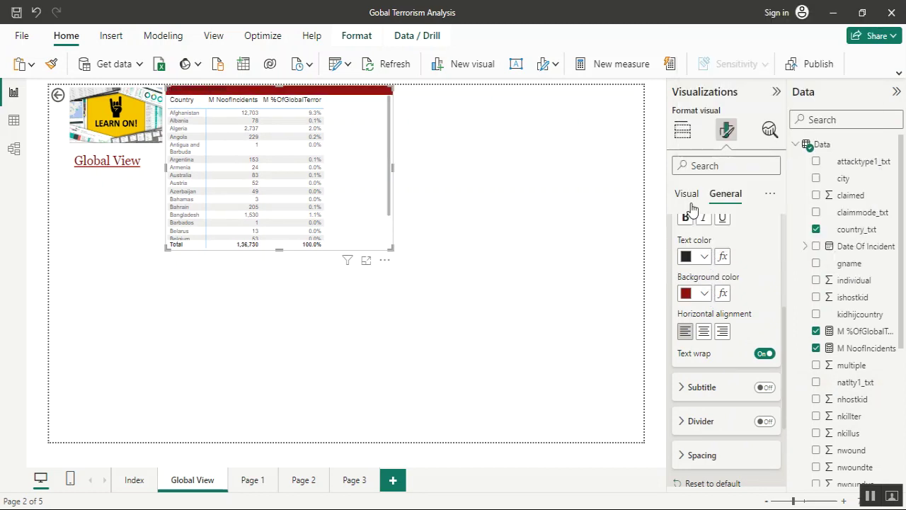
left_click(705, 257)
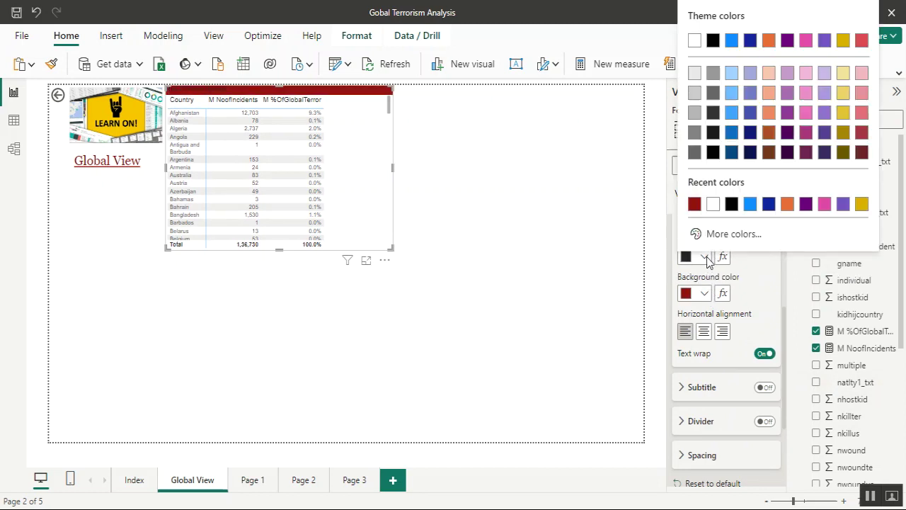
left_click(713, 205)
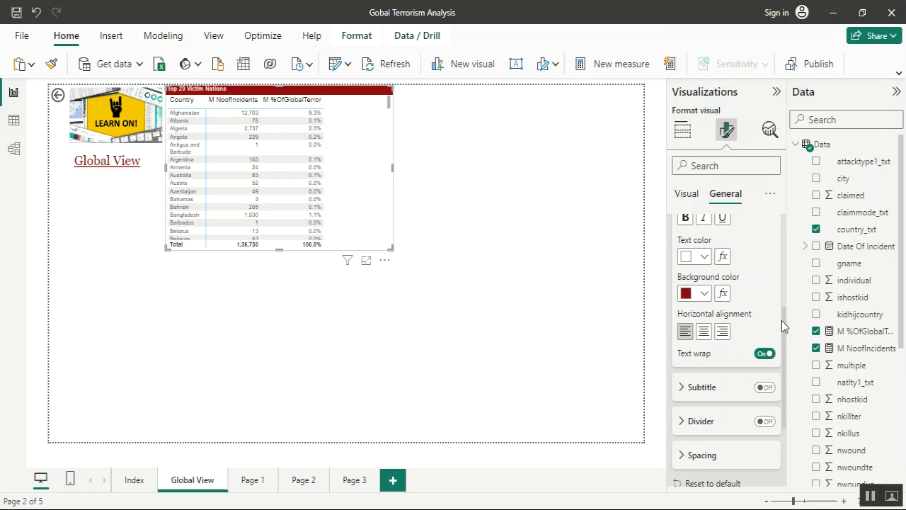
Step: Set the font of the "Top 20 Victim Nations" title to Georgia
scroll(786, 301, "up", 3)
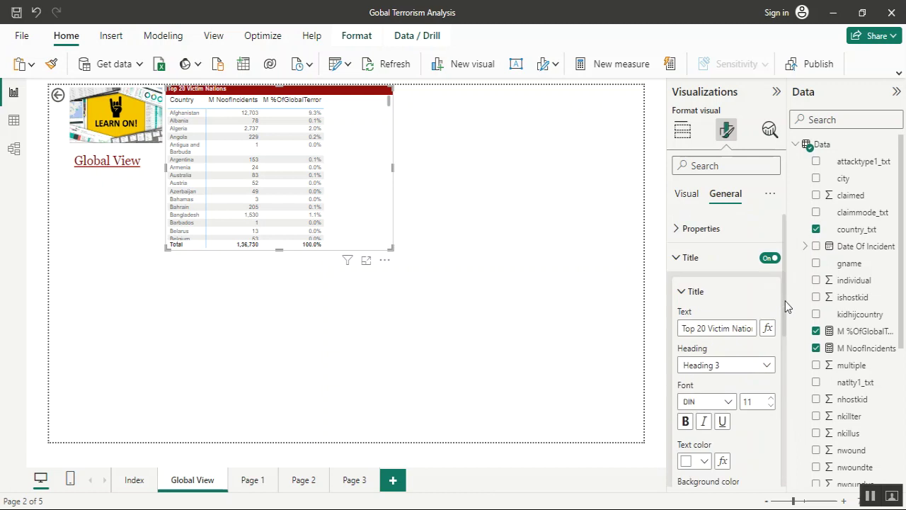
left_click(727, 405)
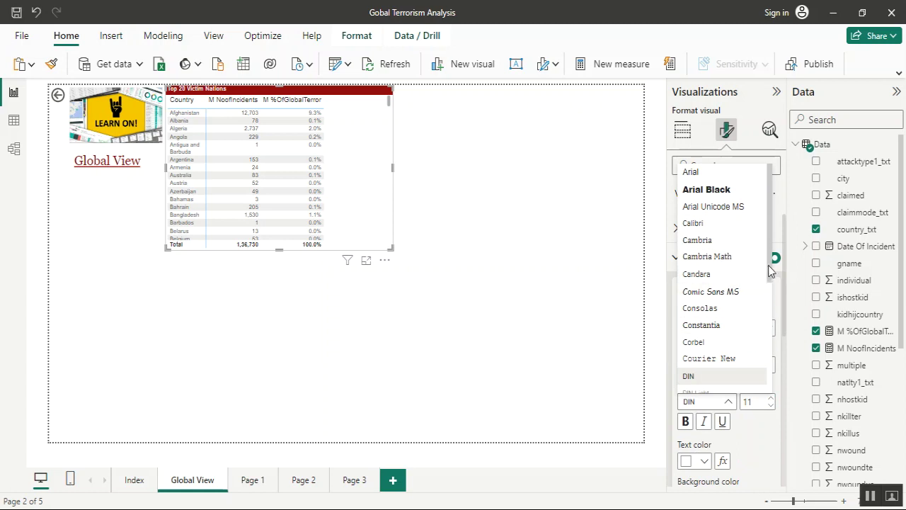
left_click_drag(773, 274, 774, 319)
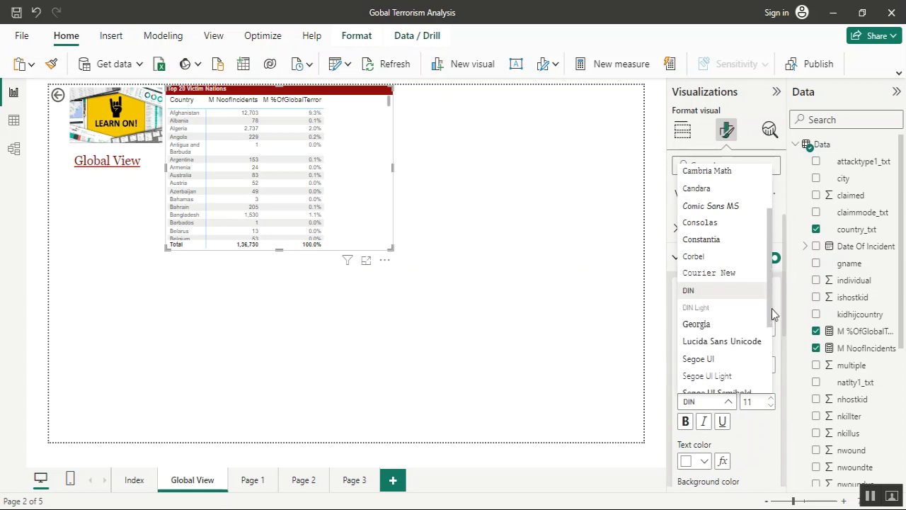
left_click(698, 324)
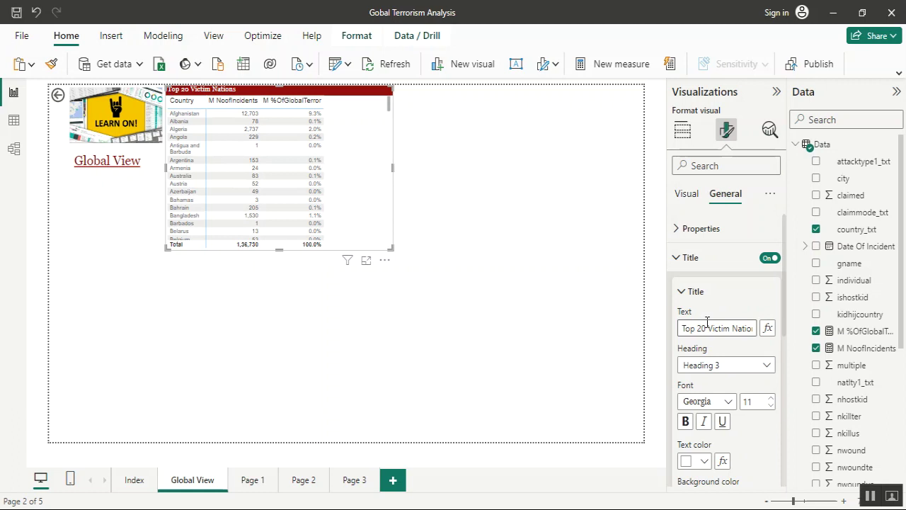
Step: Set the matrix style preset to None and show the matrix's field assignments
left_click(690, 199)
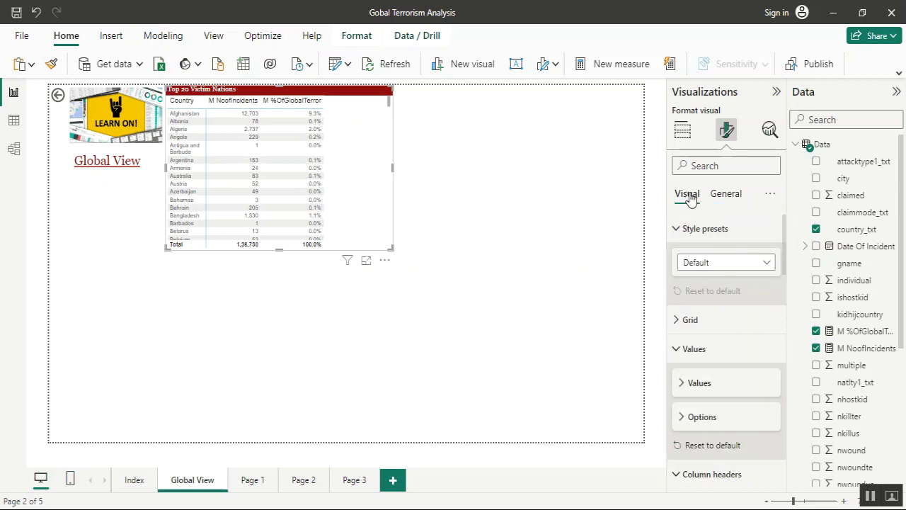
left_click(701, 266)
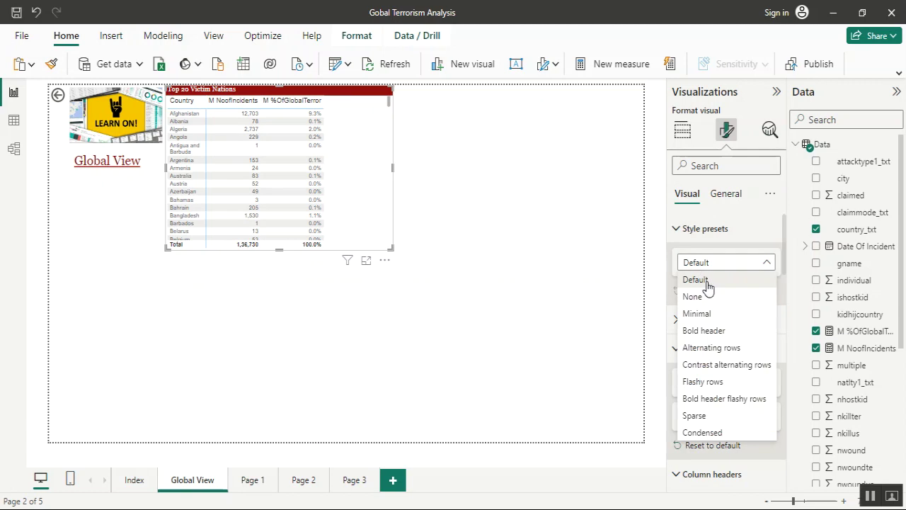
left_click(705, 297)
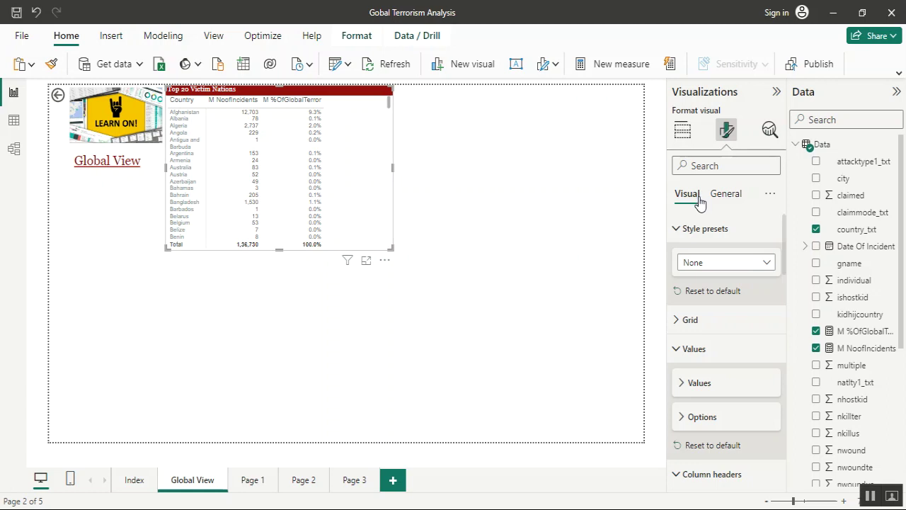
left_click(684, 131)
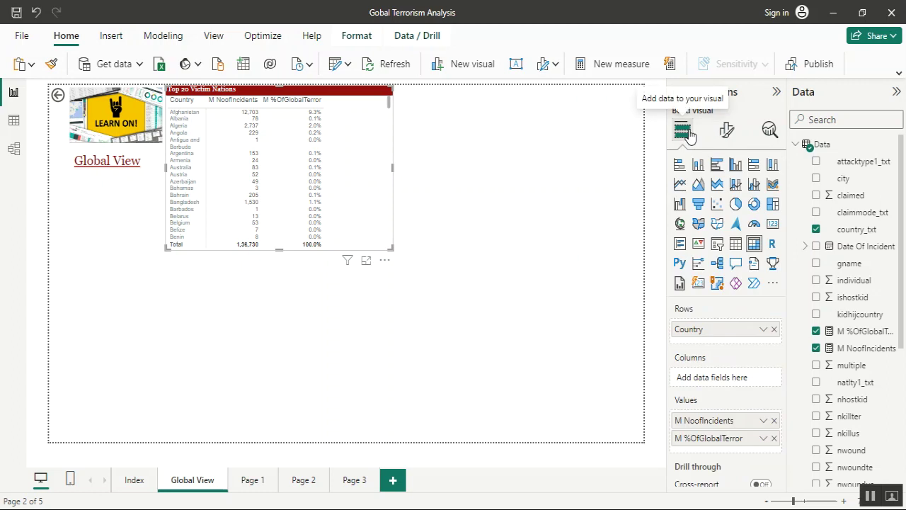
Step: Rename the matrix's M NoofIncidents value field to "No Of Incidents"
double_click(694, 421)
key("Home")
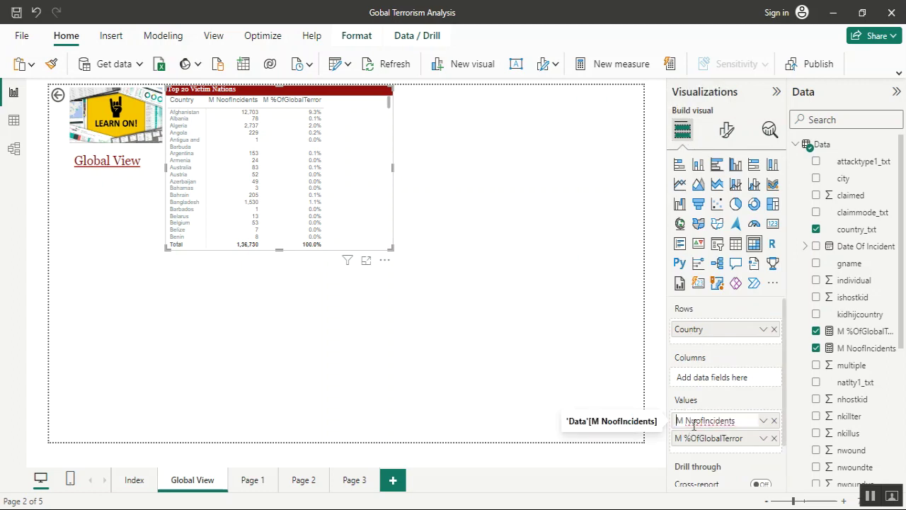
key("Delete")
key("Delete")
key("shift+Right")
type("O")
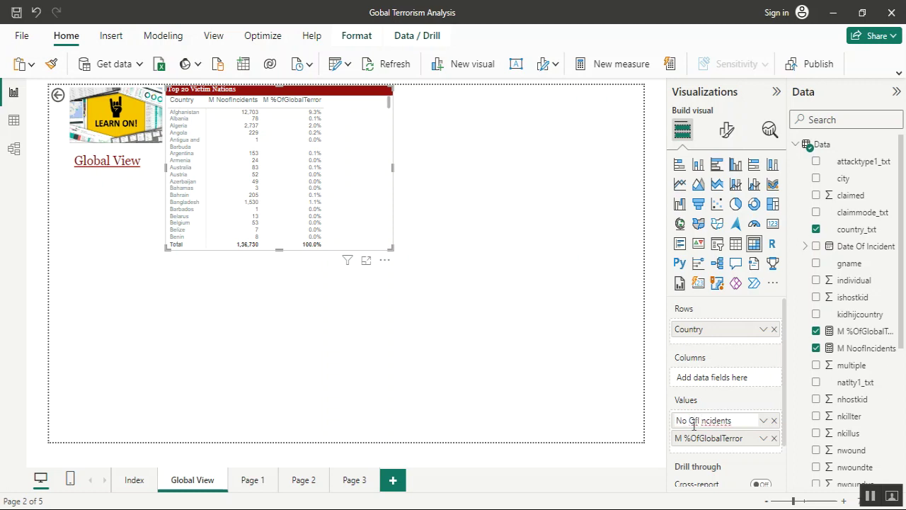
key("Return")
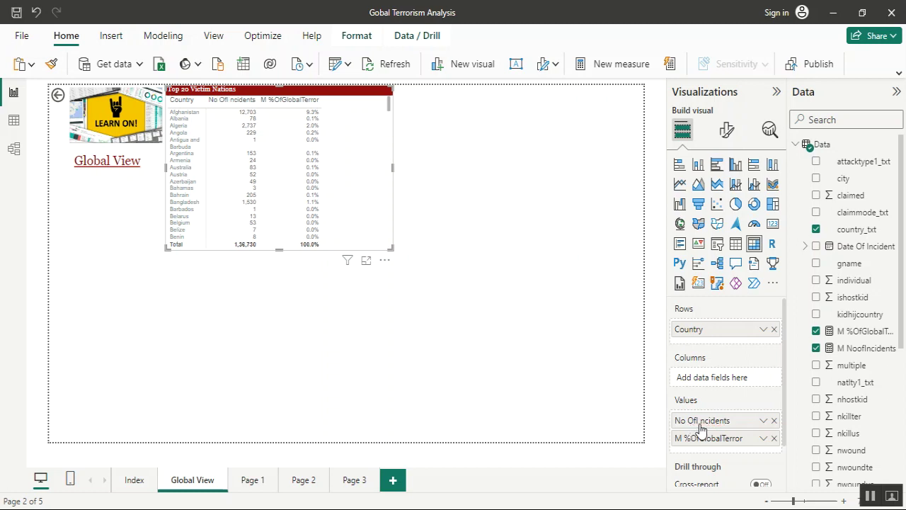
double_click(700, 423)
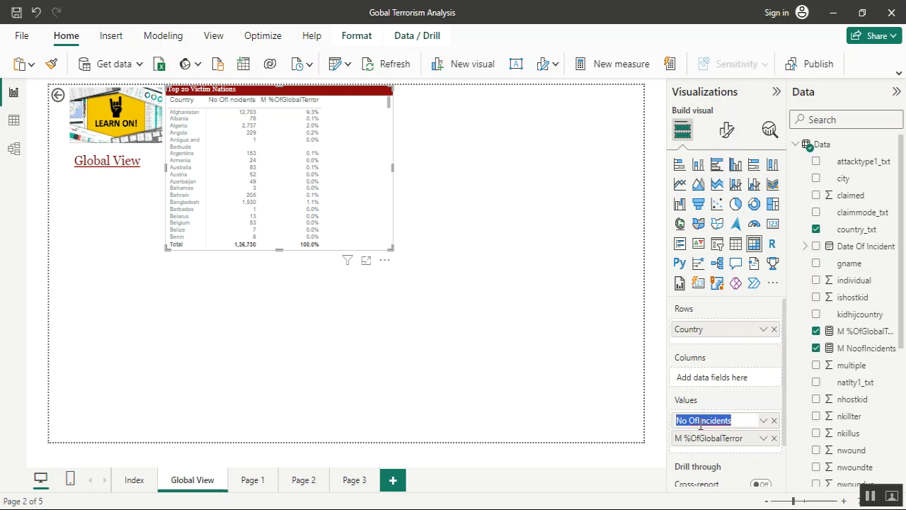
left_click(700, 421)
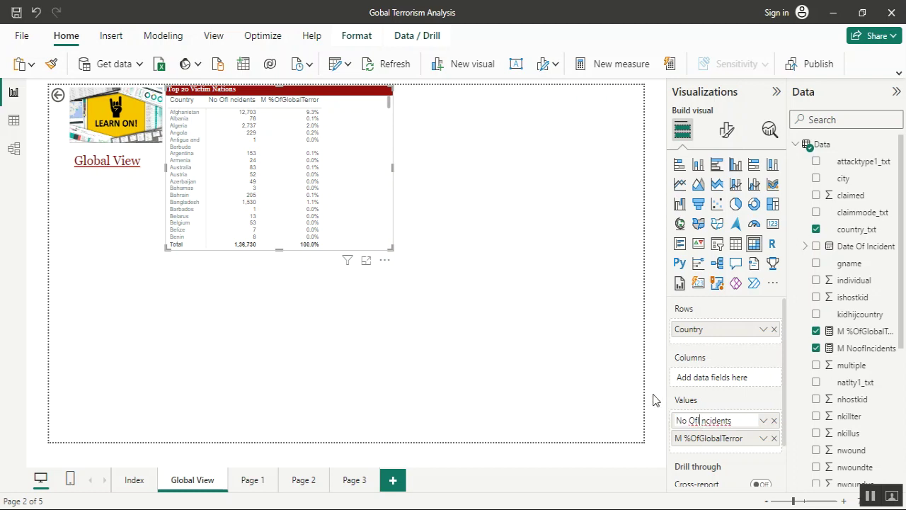
key("BackSpace")
key("Return")
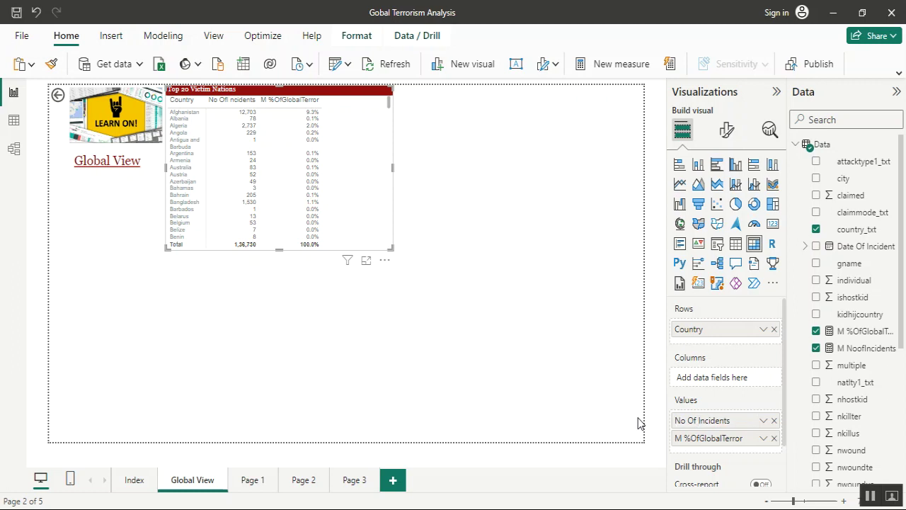
Step: Rename the matrix's M %OfGlobalTerror value field to "% Of Global Terror"
double_click(686, 440)
left_click(686, 439)
key("BackSpace")
key("BackSpace")
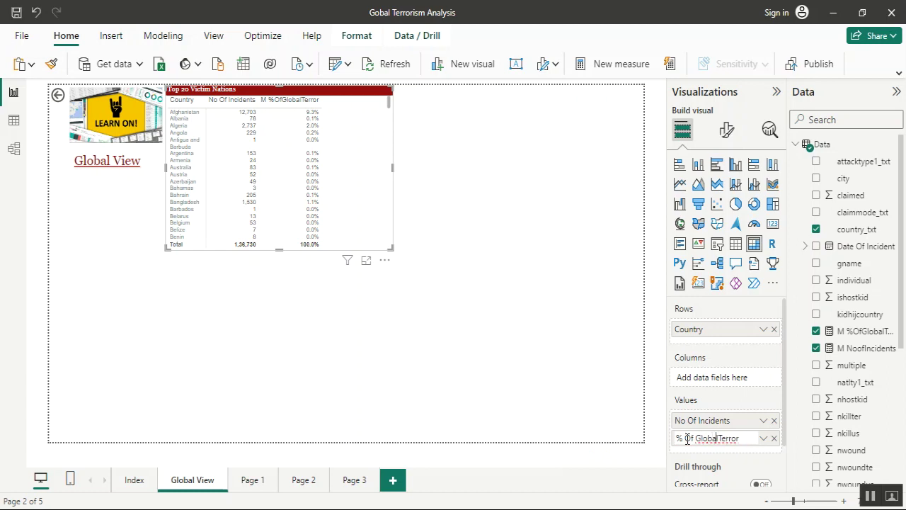
key("Return")
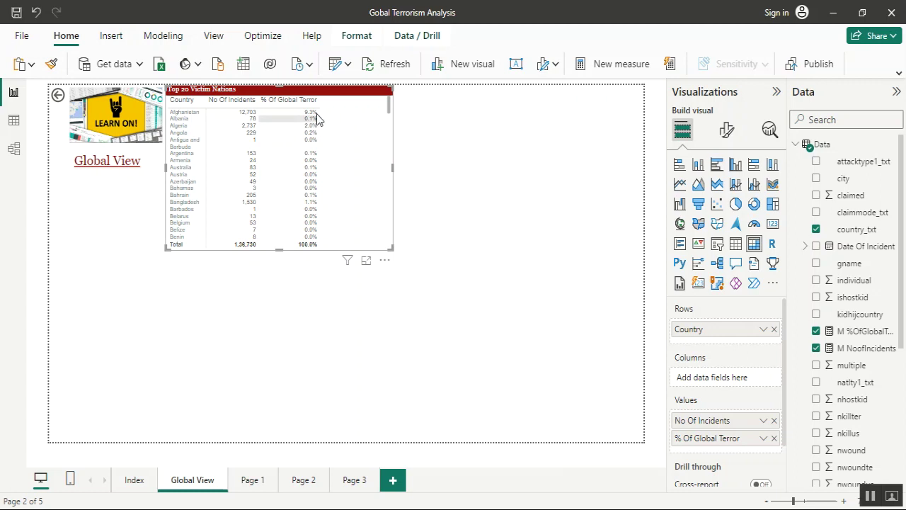
Step: Narrow the matrix's two value columns so their headers wrap, and sort the countries by % Of Global Terror in descending order
left_click_drag(319, 100, 302, 102)
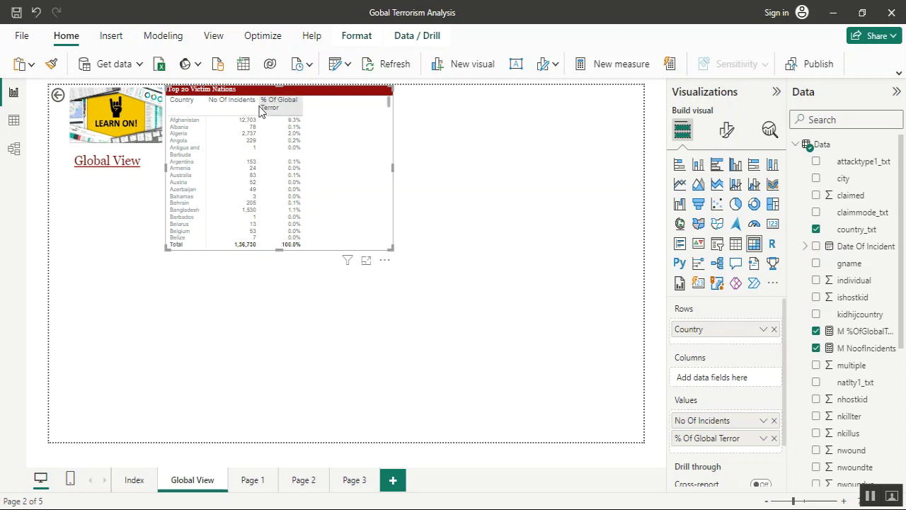
left_click_drag(257, 103, 240, 104)
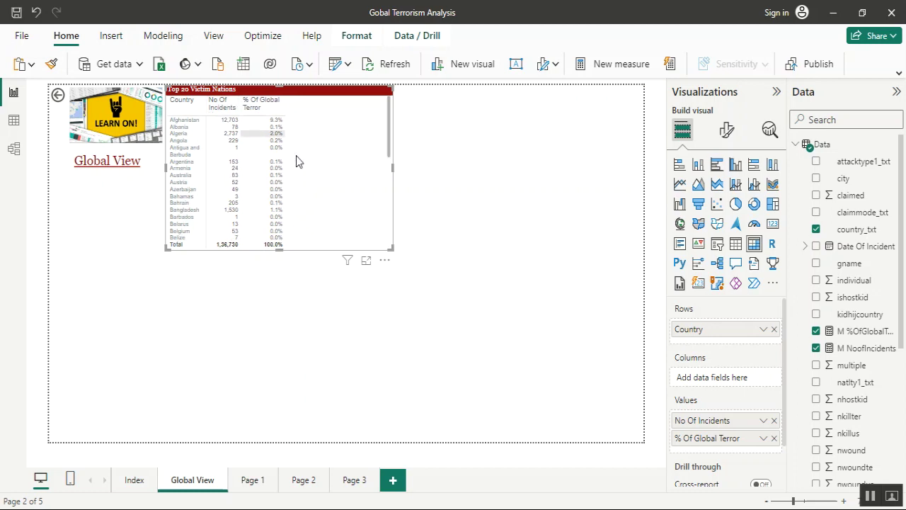
left_click(269, 111)
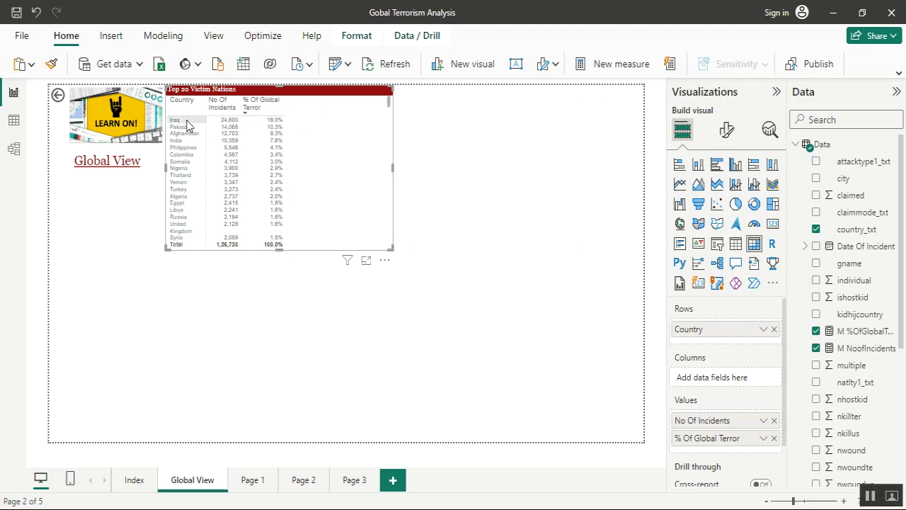
Step: Show the Top 20 Victim Nations matrix in focus mode and display its filters
left_click(367, 262)
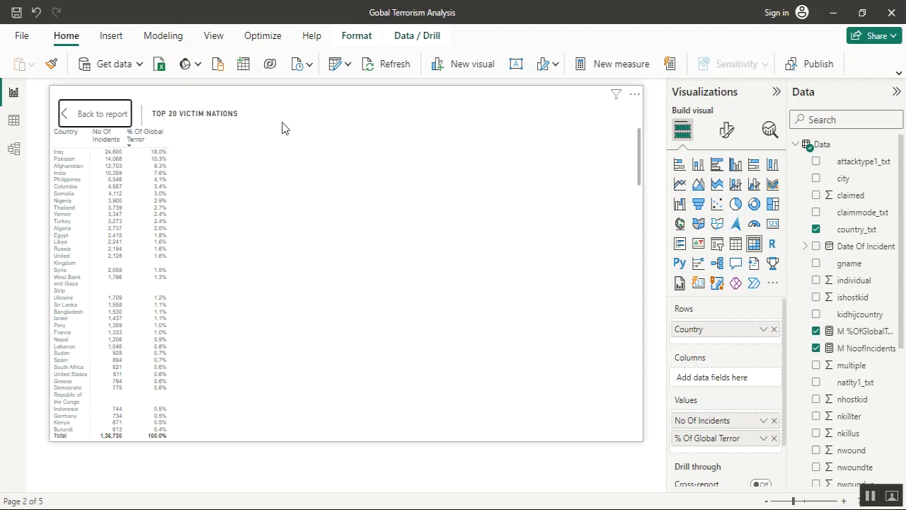
left_click(121, 39)
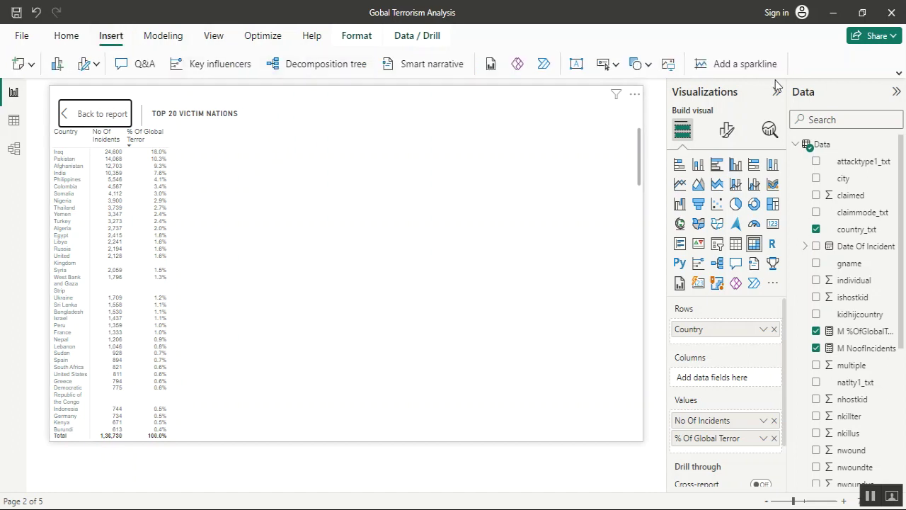
left_click(899, 75)
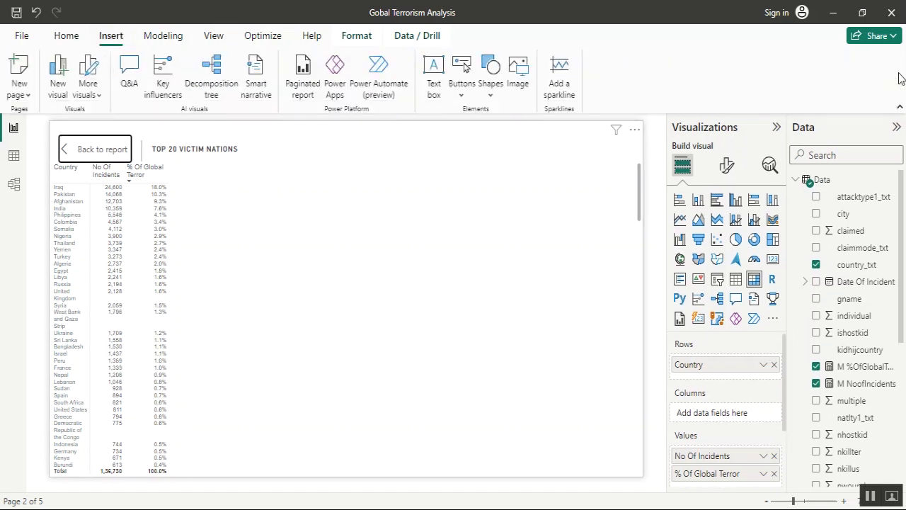
left_click(214, 39)
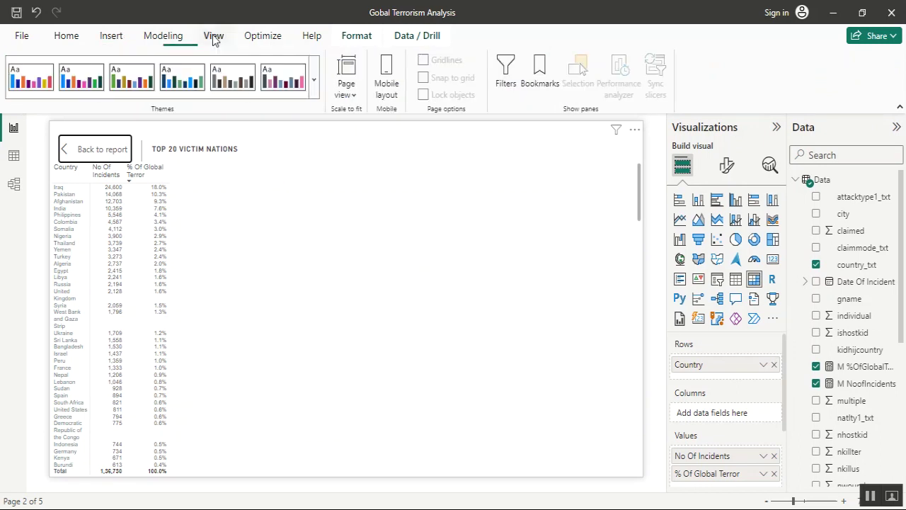
left_click(504, 71)
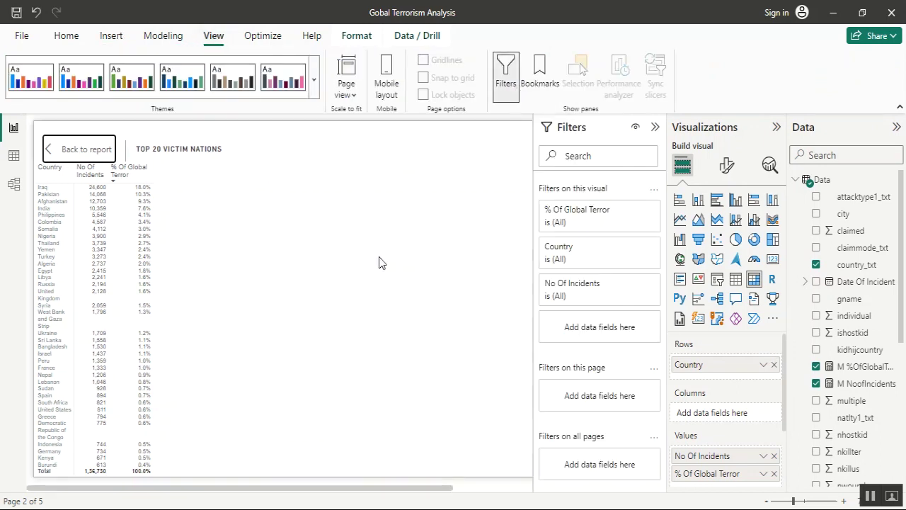
Step: Examine the filter conditions offered for % Of Global Terror and No Of Incidents on the matrix
left_click(598, 224)
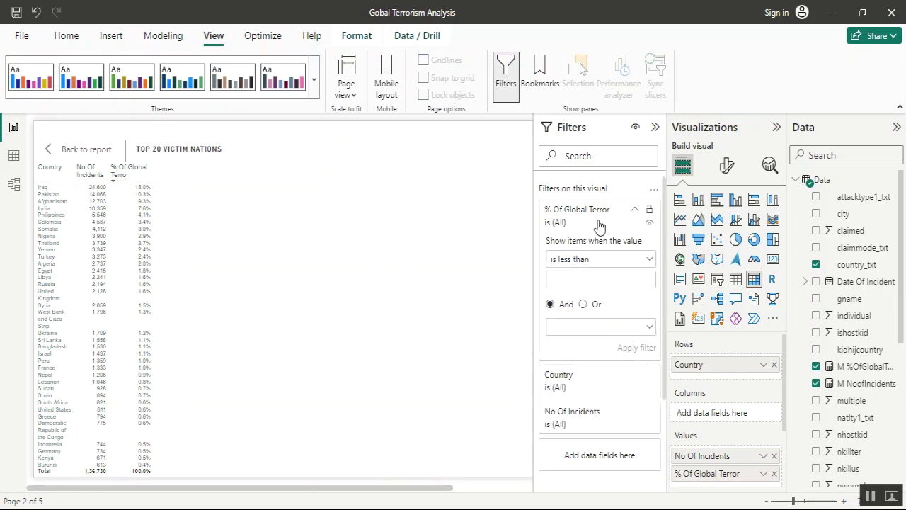
left_click(598, 225)
left_click(599, 226)
left_click(597, 263)
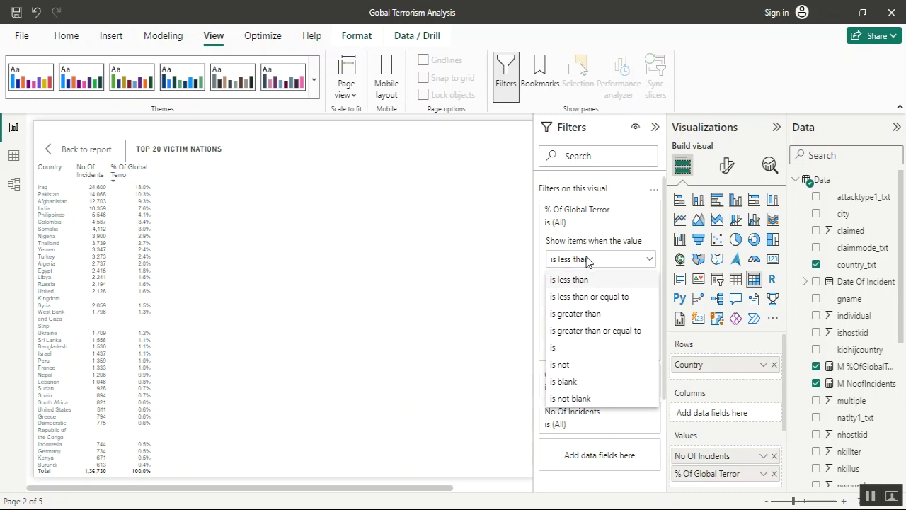
left_click(586, 262)
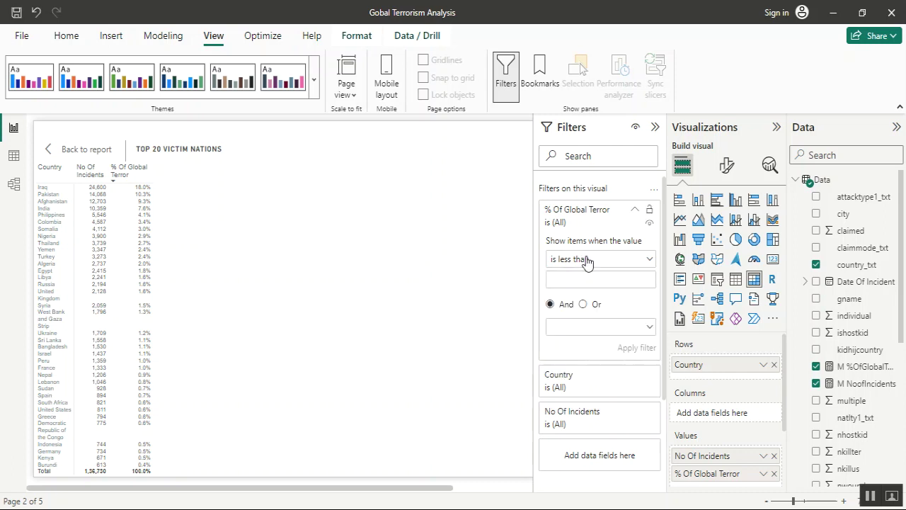
left_click(579, 423)
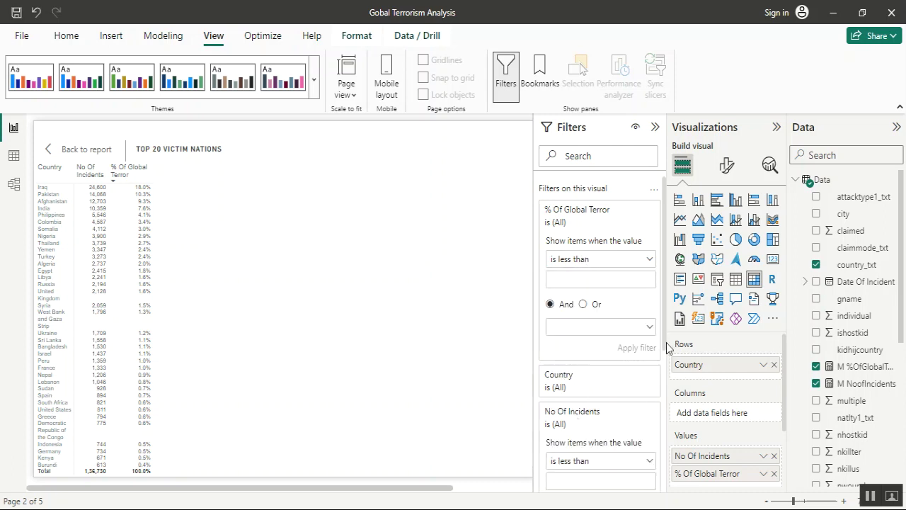
left_click_drag(666, 347, 662, 413)
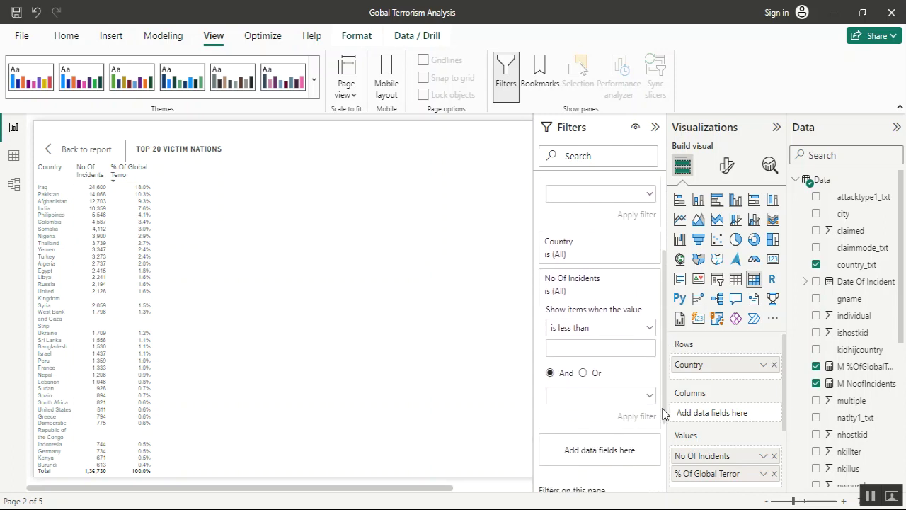
left_click(616, 328)
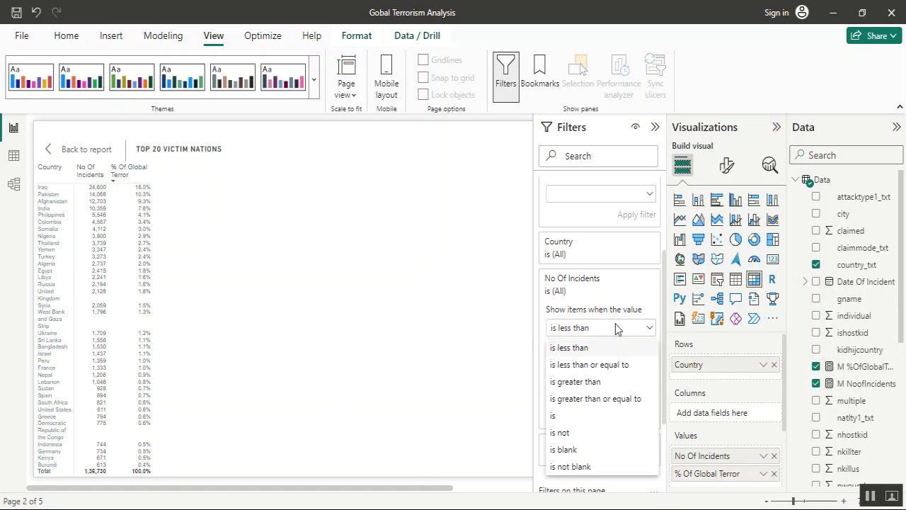
left_click(616, 323)
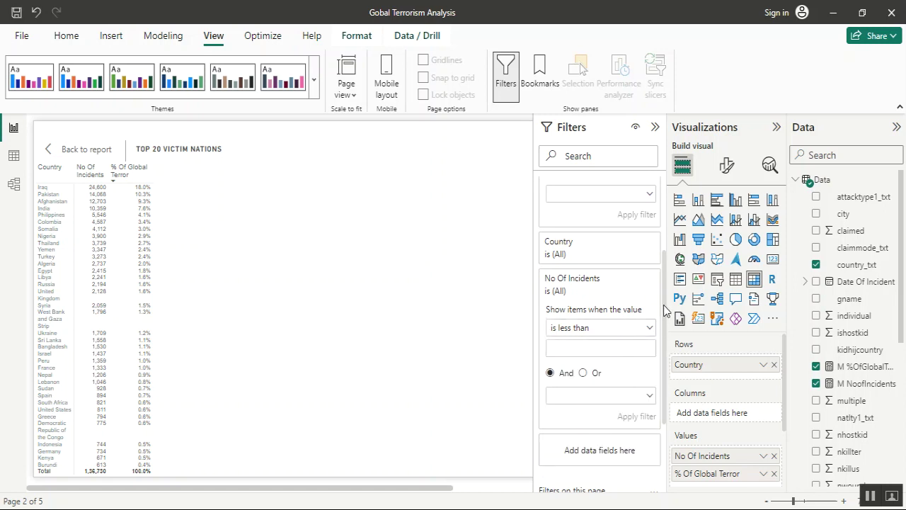
scroll(666, 311, "down", 3)
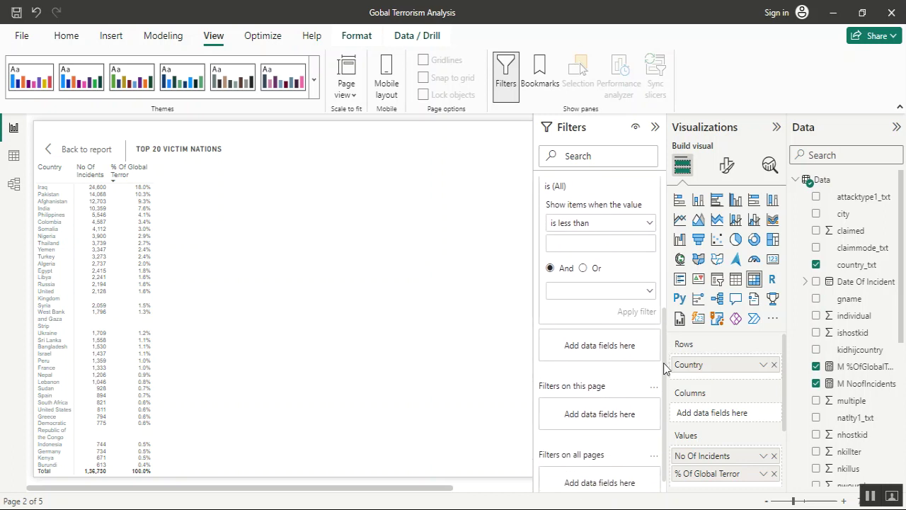
Step: Add M NoofIncidents as an extra visual-level filter on the matrix and check its available conditions
left_click_drag(863, 392, 618, 360)
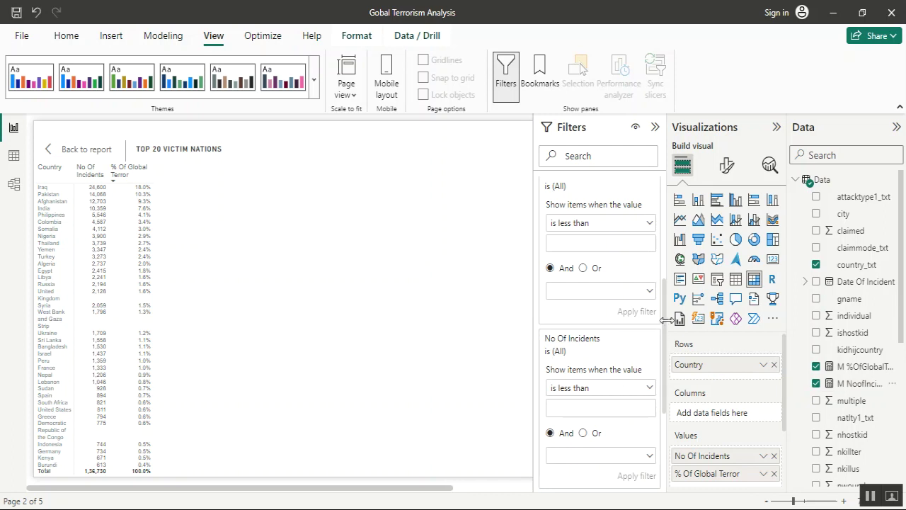
left_click_drag(668, 319, 666, 374)
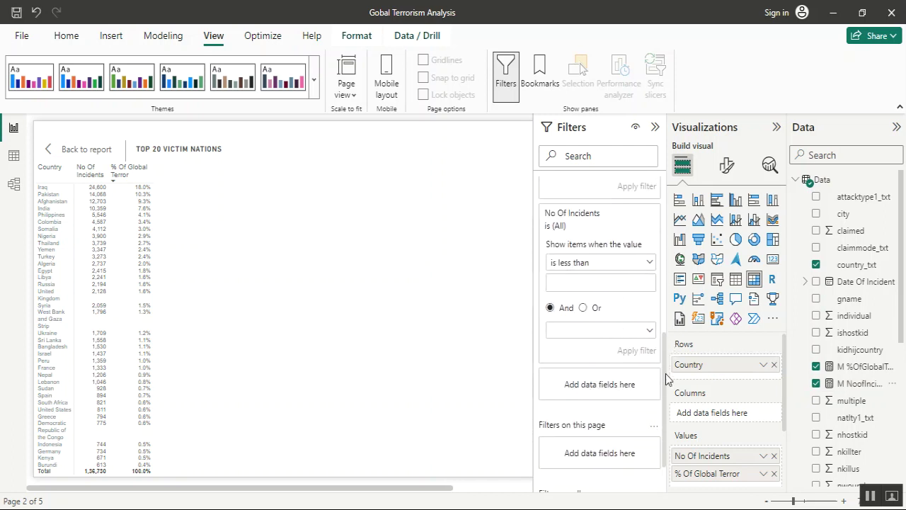
left_click(594, 262)
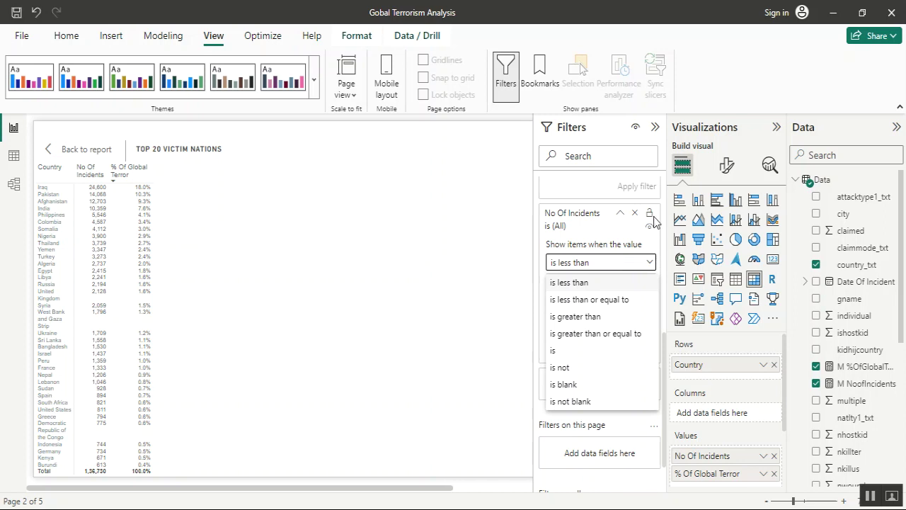
left_click(635, 217)
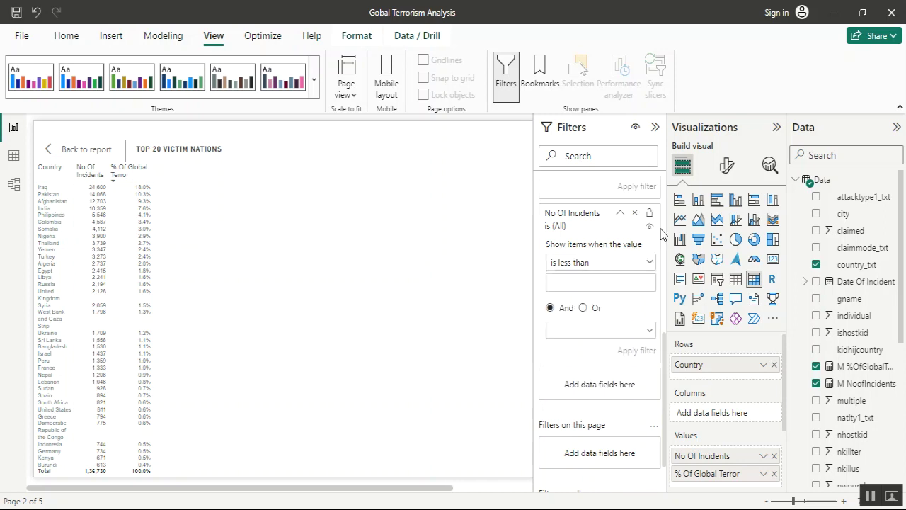
scroll(667, 232, "up", 3)
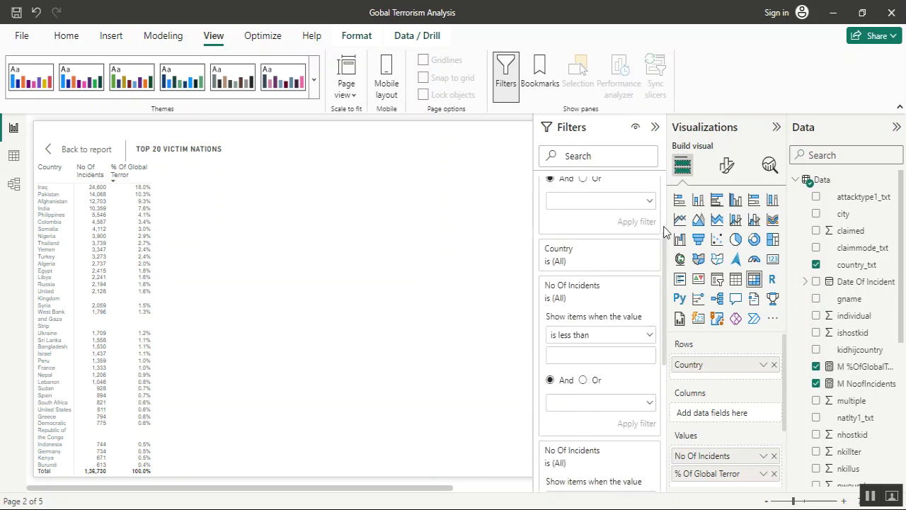
Step: Apply a Top N filter on Country showing the top 20 by M NoofIncidents, and hide that filter from report viewers
left_click(591, 256)
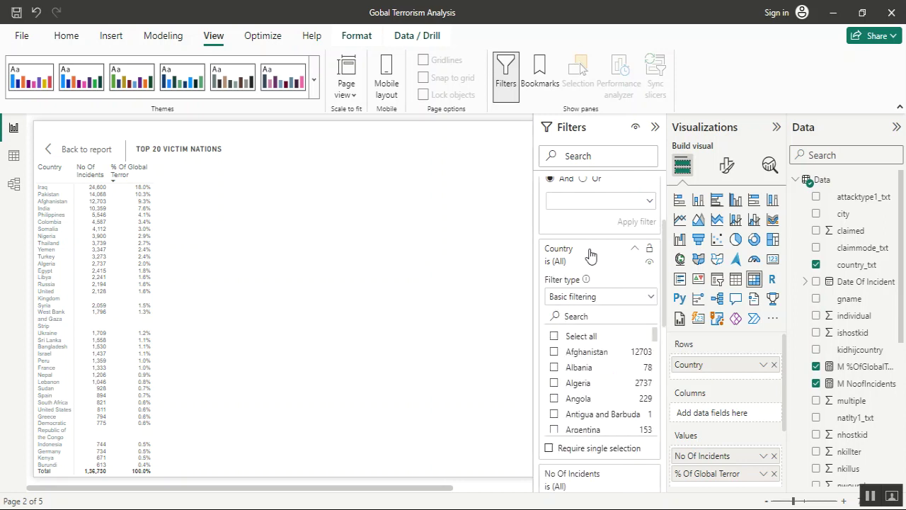
left_click(592, 300)
left_click(570, 352)
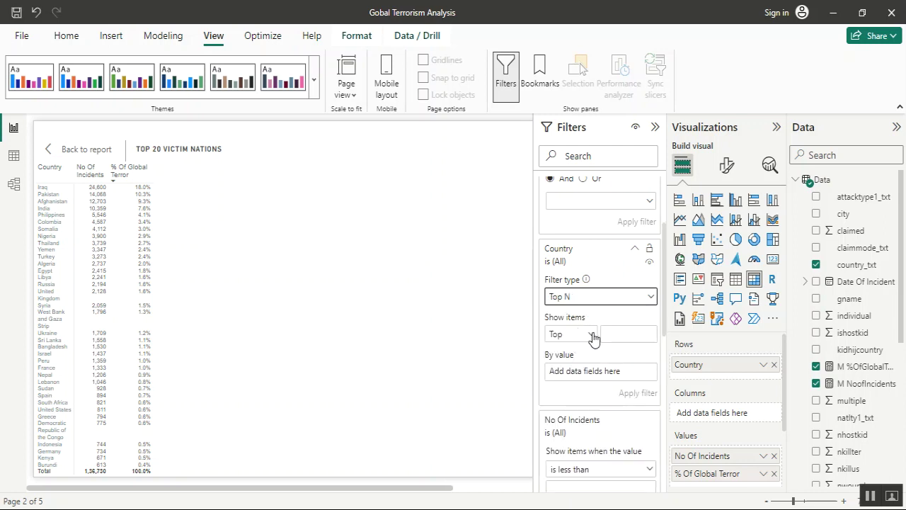
left_click(619, 333)
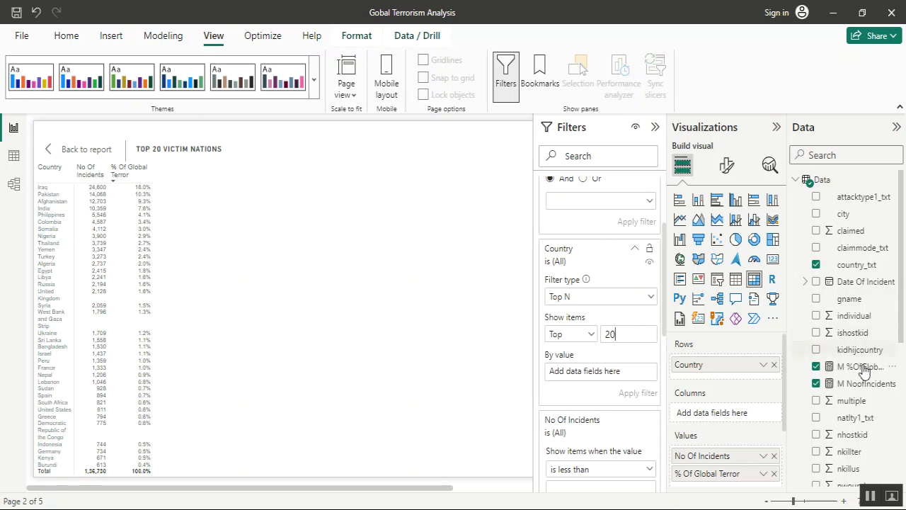
left_click_drag(854, 389, 613, 378)
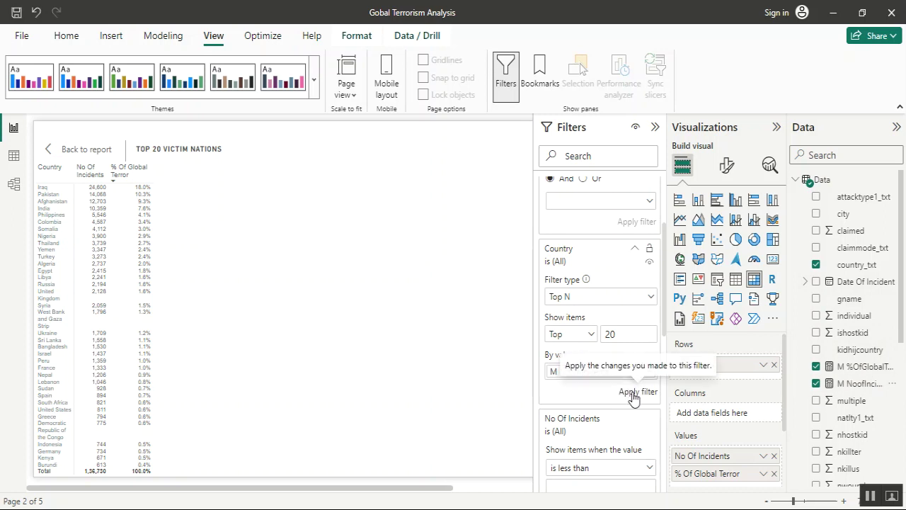
left_click(634, 394)
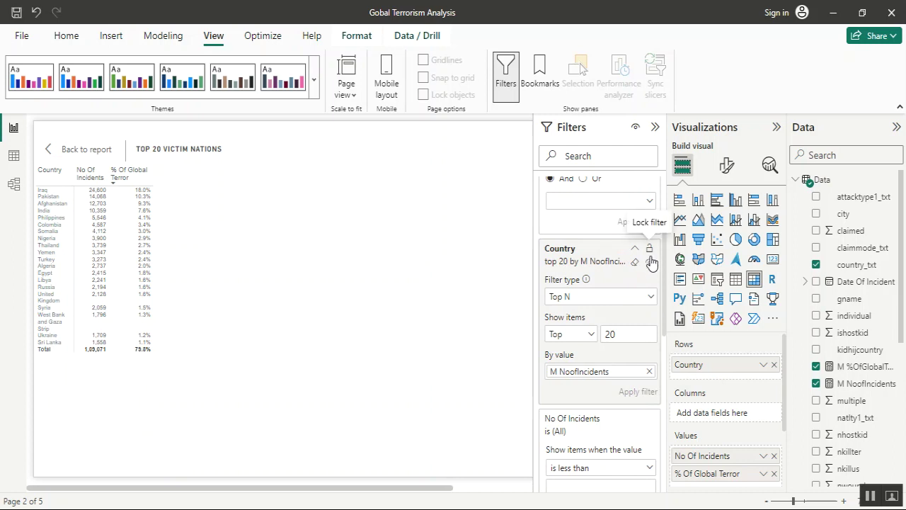
left_click(651, 264)
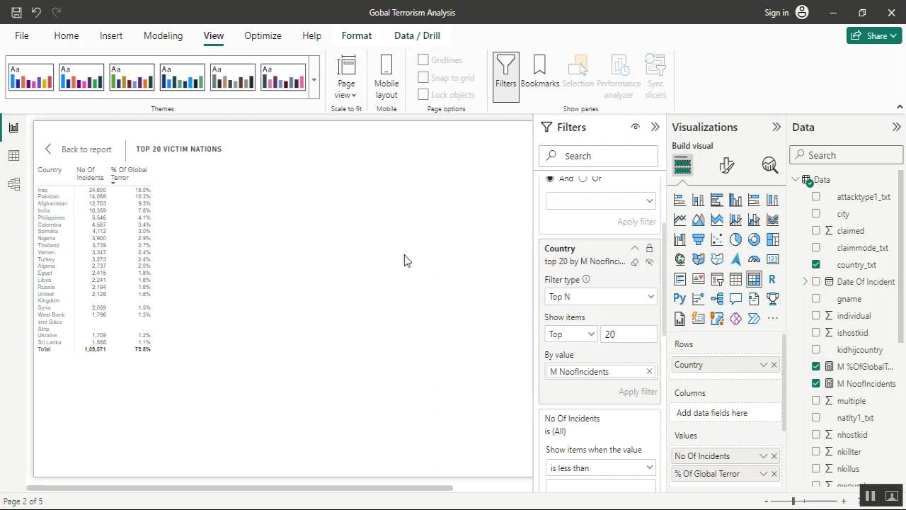
Step: Return to the Global View page, narrow the matrix to fit its three columns, and collapse the Filters pane and ribbon
left_click(62, 148, "ctrl")
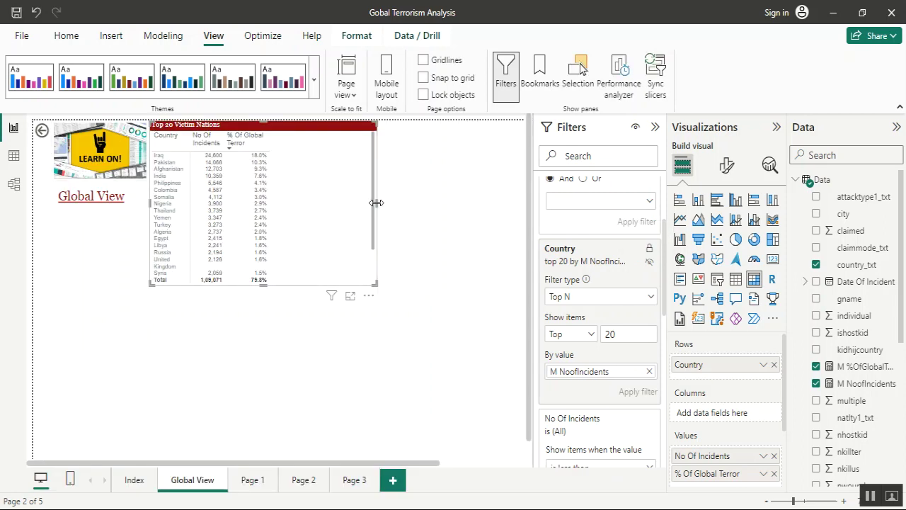
left_click_drag(313, 208, 278, 201)
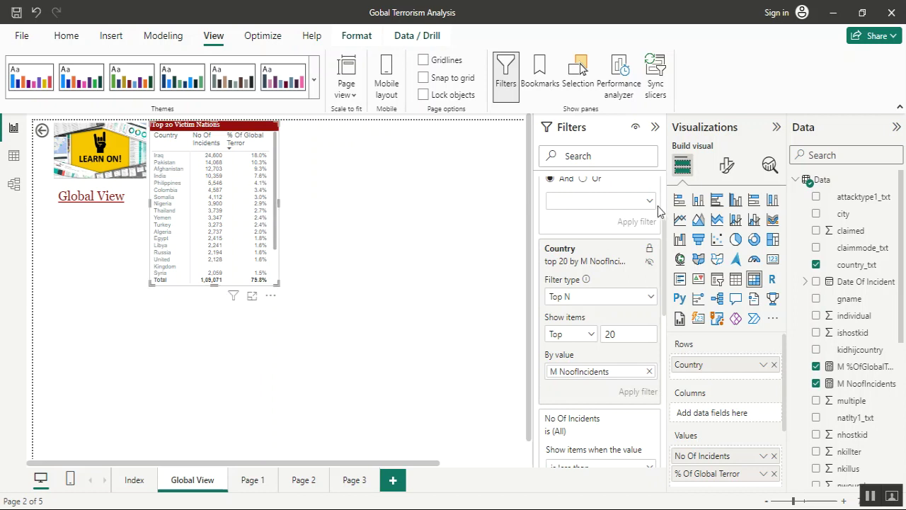
left_click(655, 128)
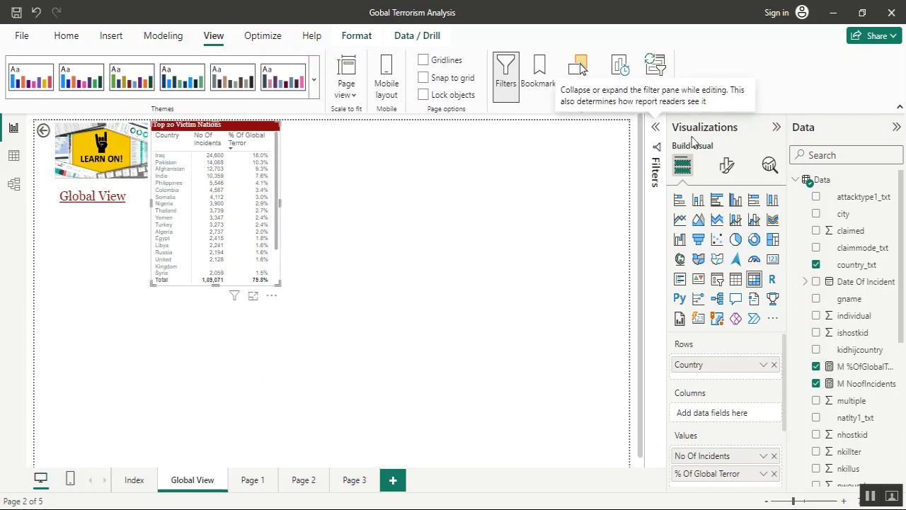
left_click(901, 109)
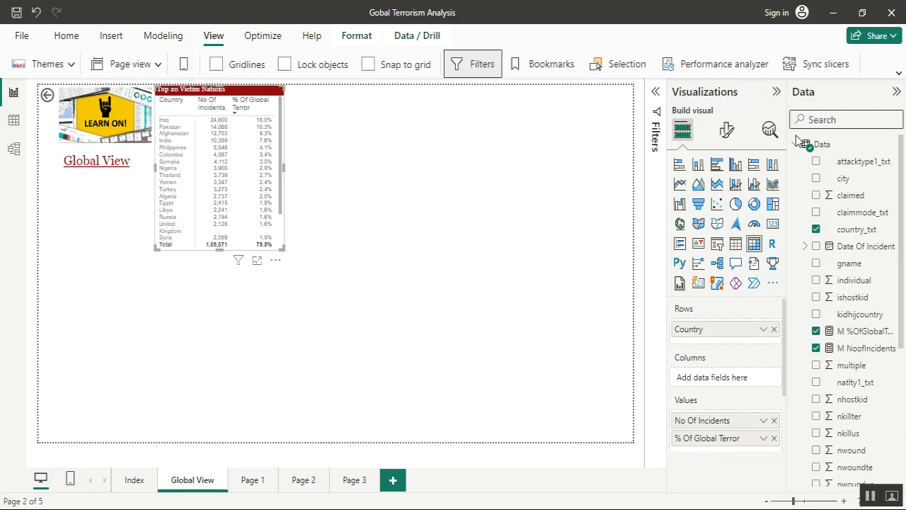
Step: Set the matrix's background transparency to 100%
left_click(727, 132)
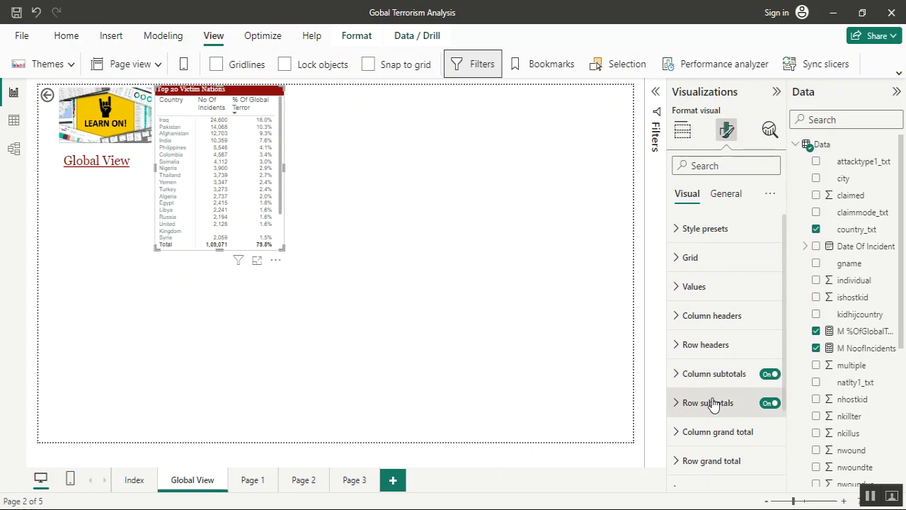
left_click(726, 195)
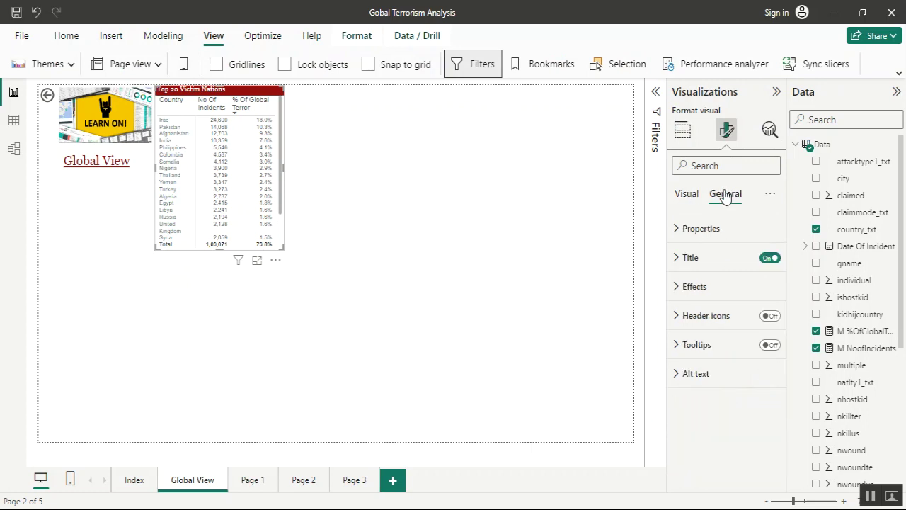
left_click(710, 291)
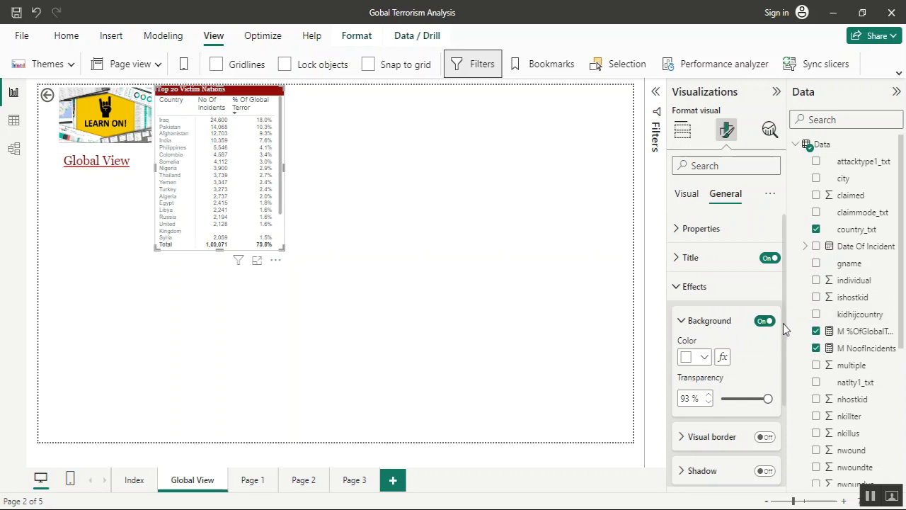
left_click_drag(783, 324, 781, 396)
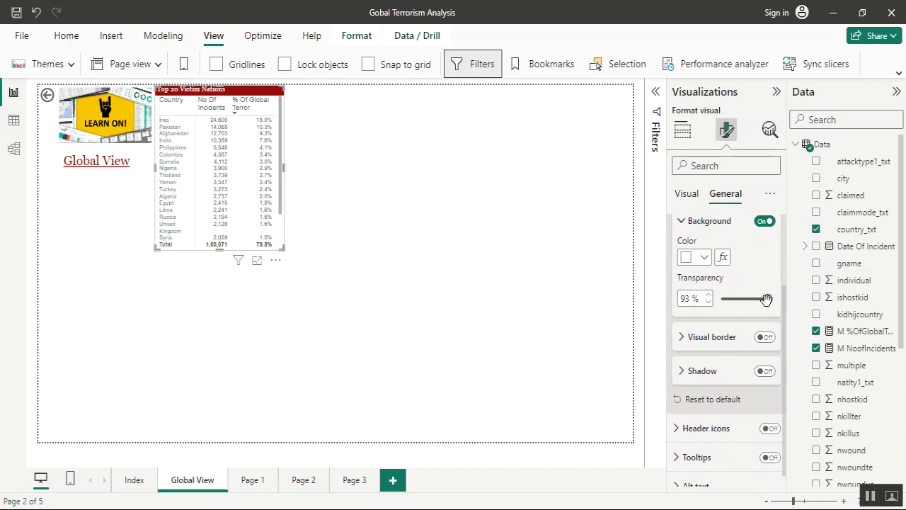
left_click_drag(767, 298, 775, 303)
Step: Turn on a dark red visual border for the matrix and check its lower rows
left_click(764, 337)
left_click(718, 344)
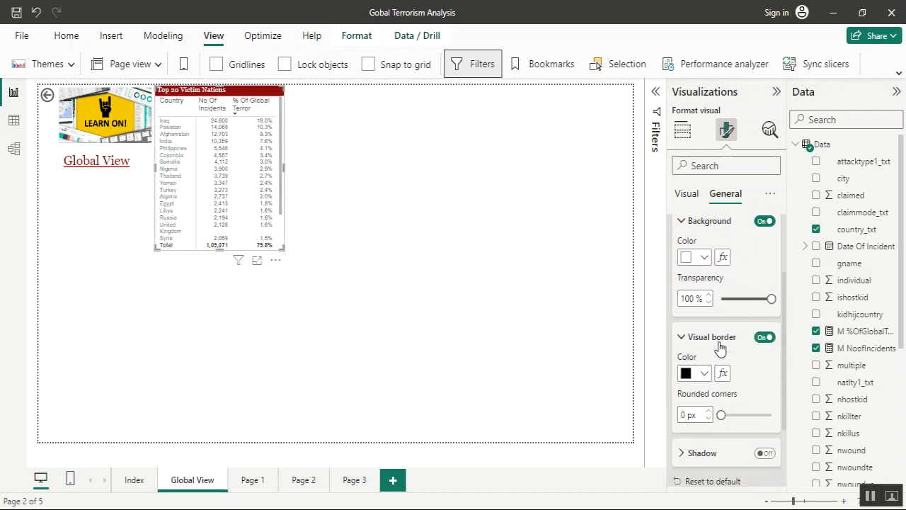
left_click(707, 374)
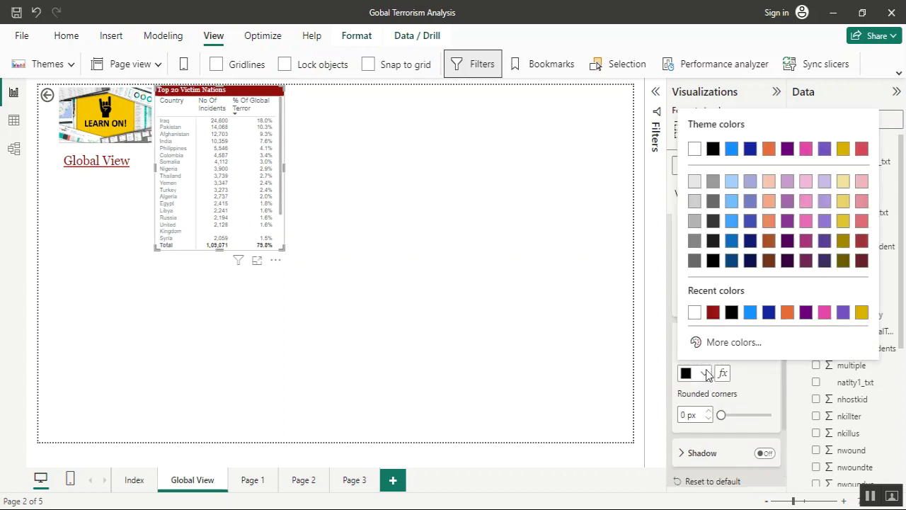
left_click(712, 312)
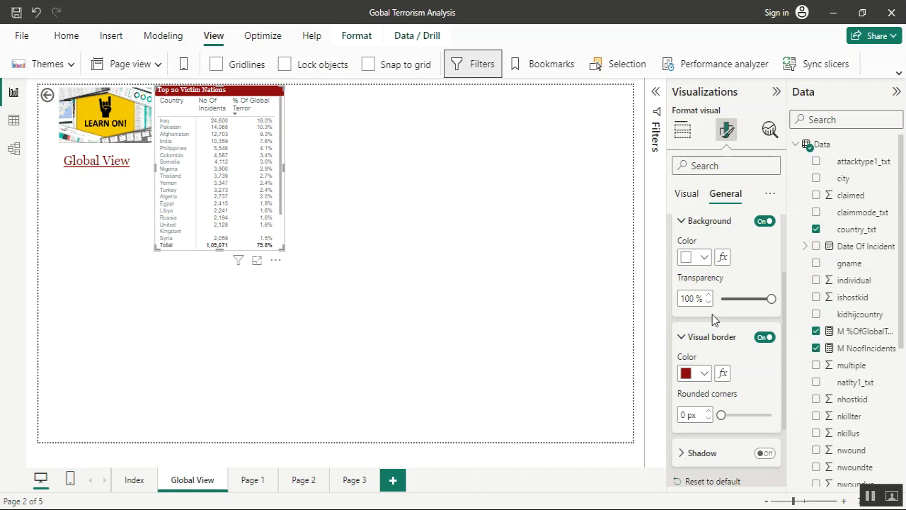
left_click(281, 230)
left_click(282, 230)
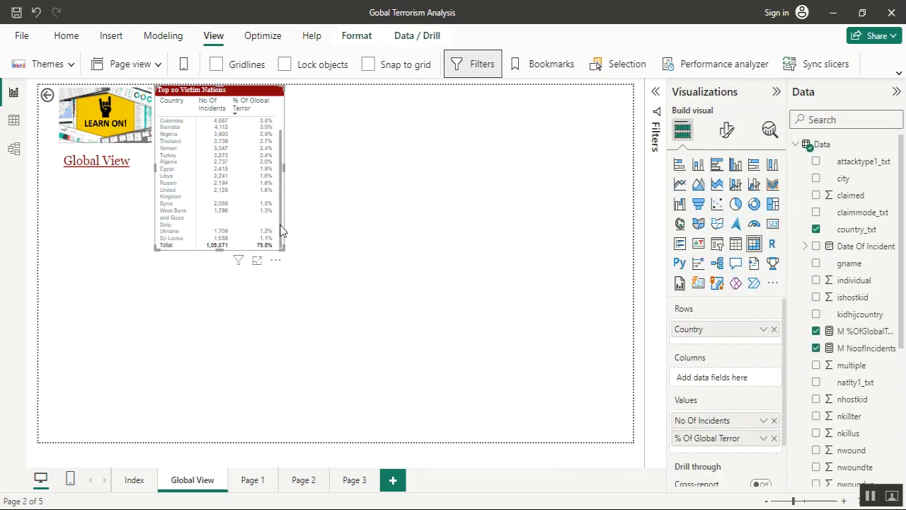
scroll(279, 198, "up", 2)
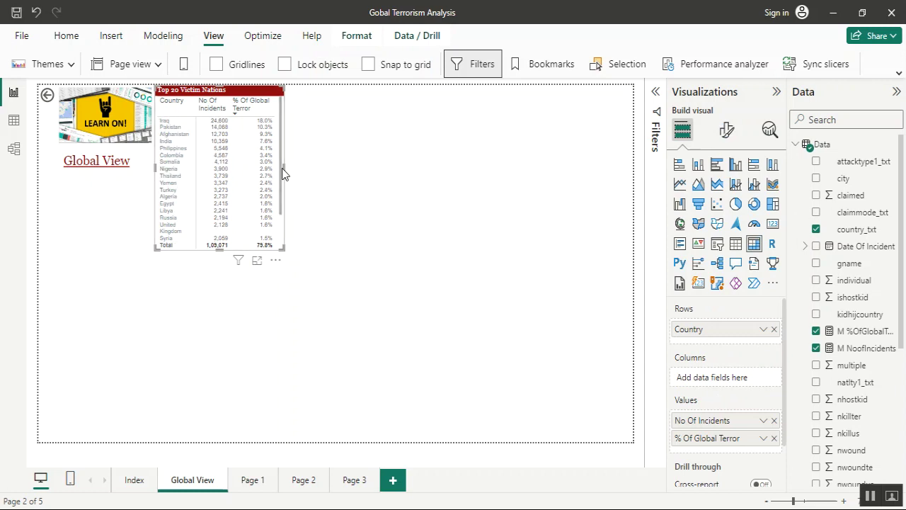
Step: Insert a treemap beside the matrix and widen it to the right edge of the page
left_click(332, 202)
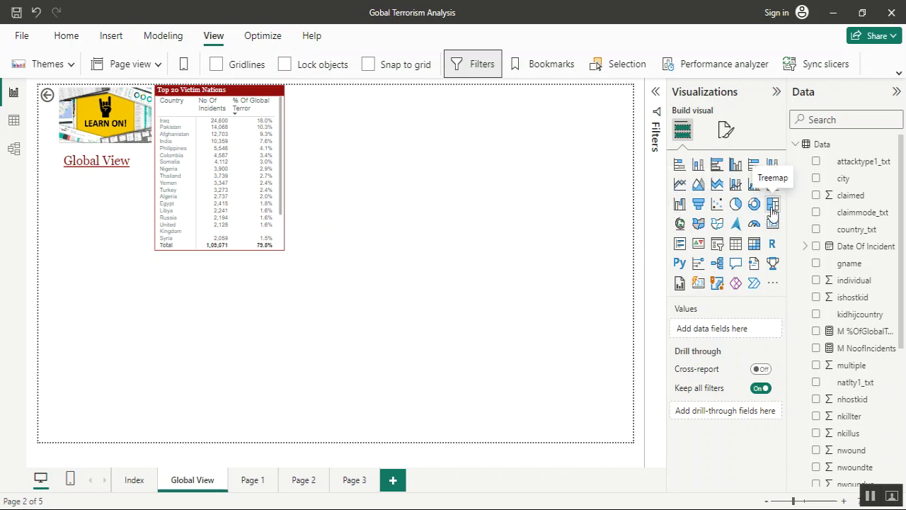
left_click(772, 205)
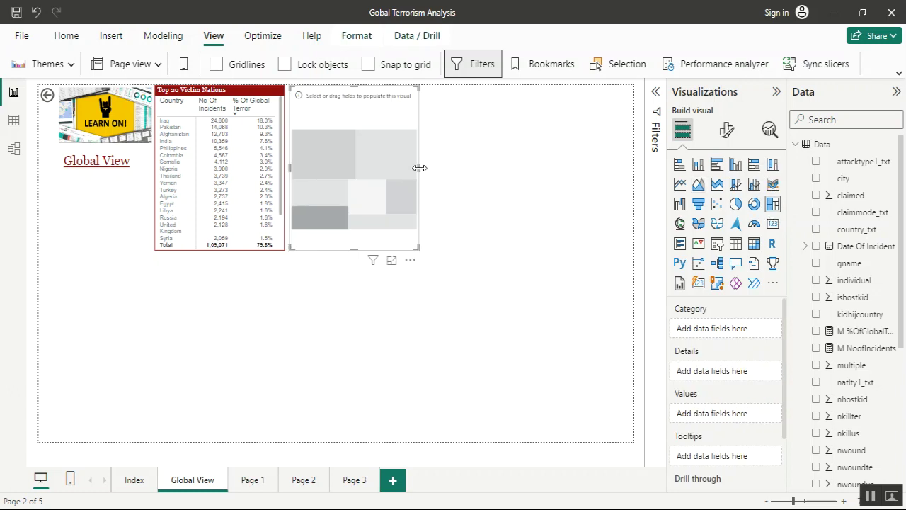
left_click_drag(420, 167, 635, 177)
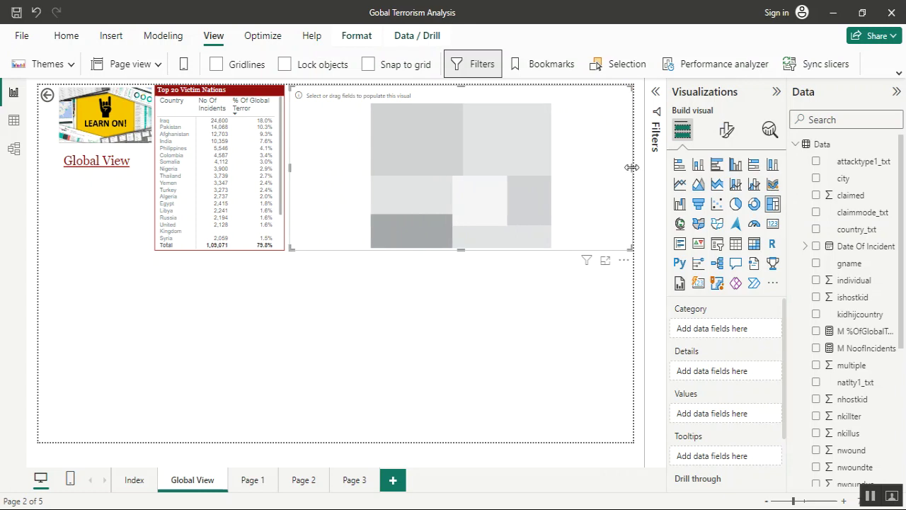
left_click(633, 173)
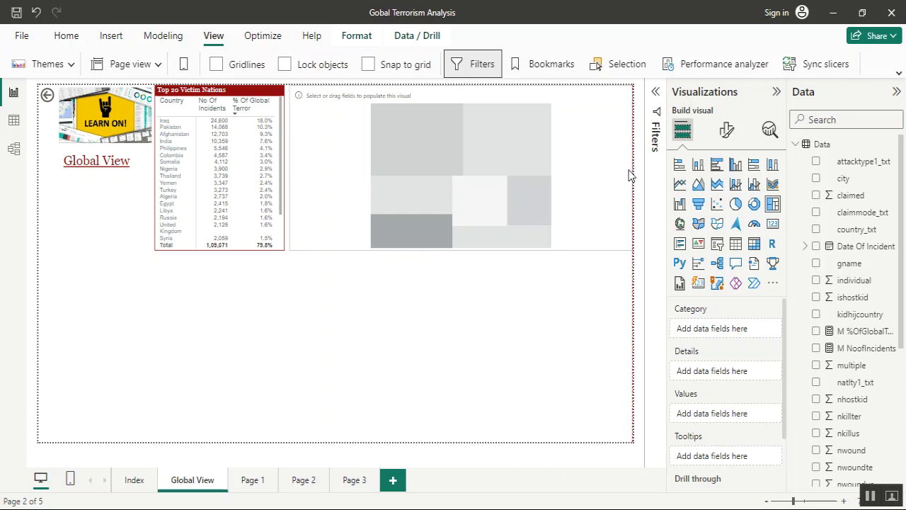
left_click_drag(631, 175, 628, 175)
left_click(626, 169)
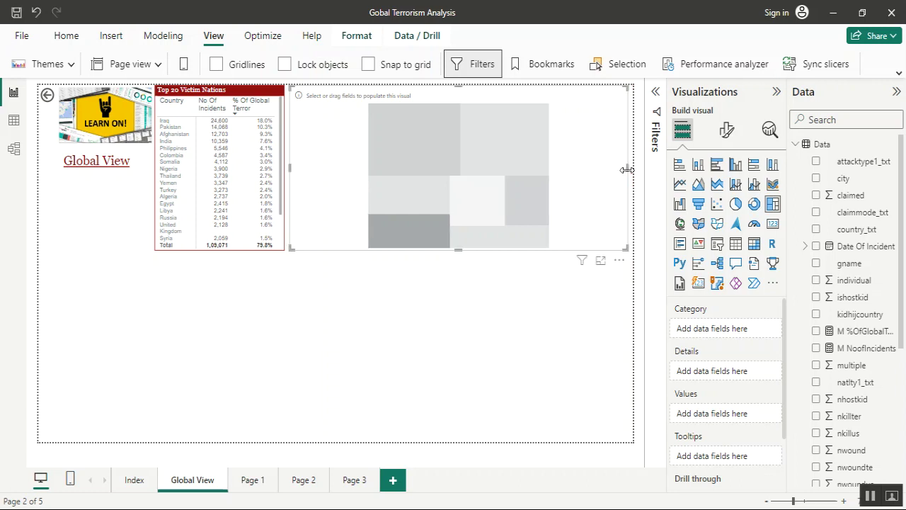
left_click_drag(626, 170, 658, 171)
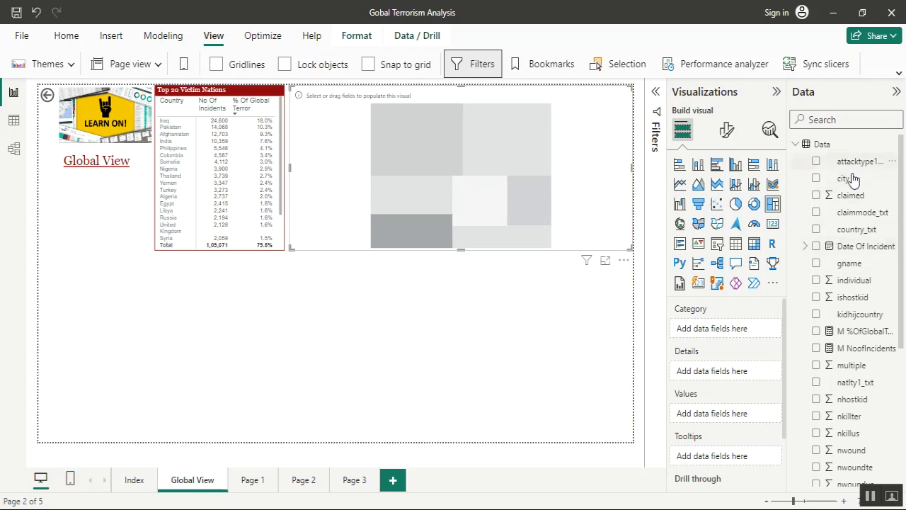
Step: Add Year from the Date Of Incident hierarchy as the treemap's category
left_click(806, 247)
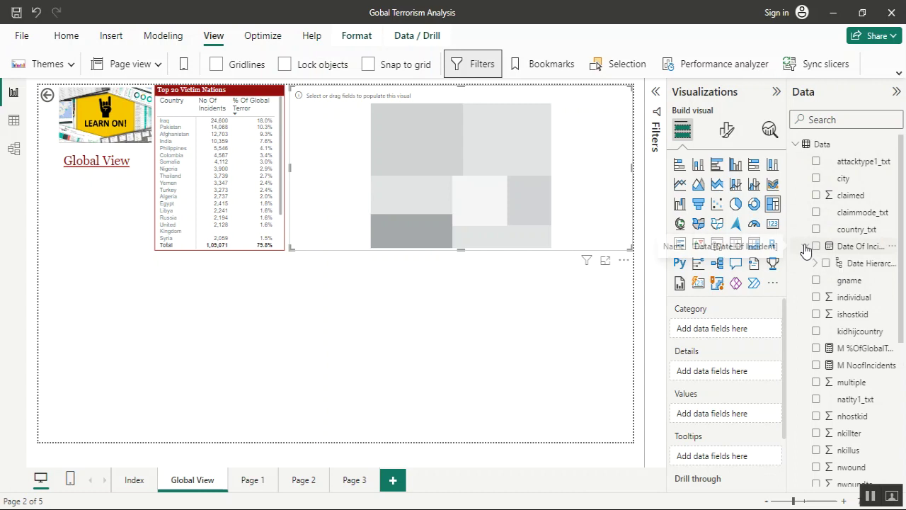
left_click(815, 264)
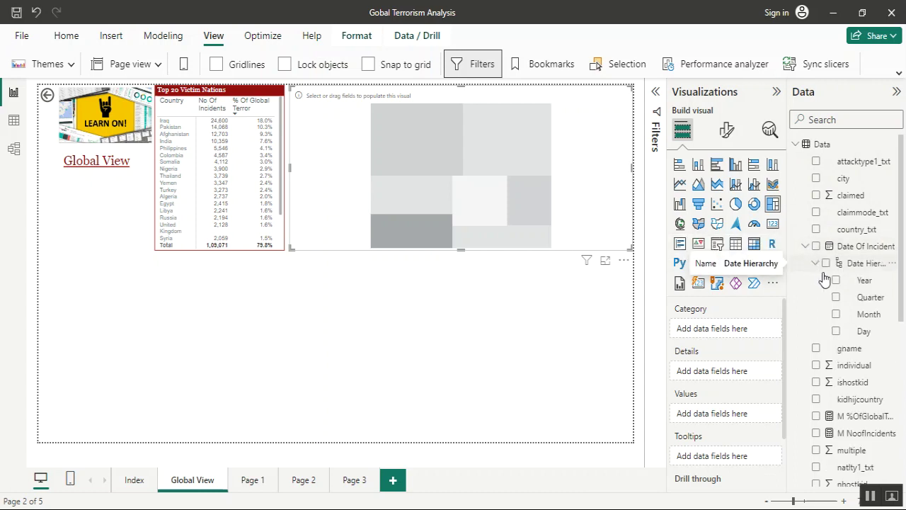
left_click(836, 281)
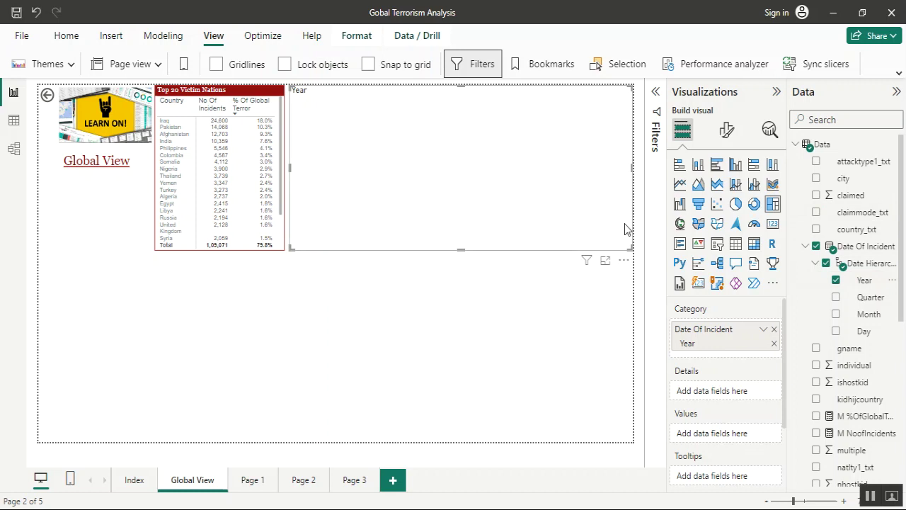
Step: Search the fields for "ki", try nkillus as the treemap's values, and remove it
left_click(823, 118)
type("ki")
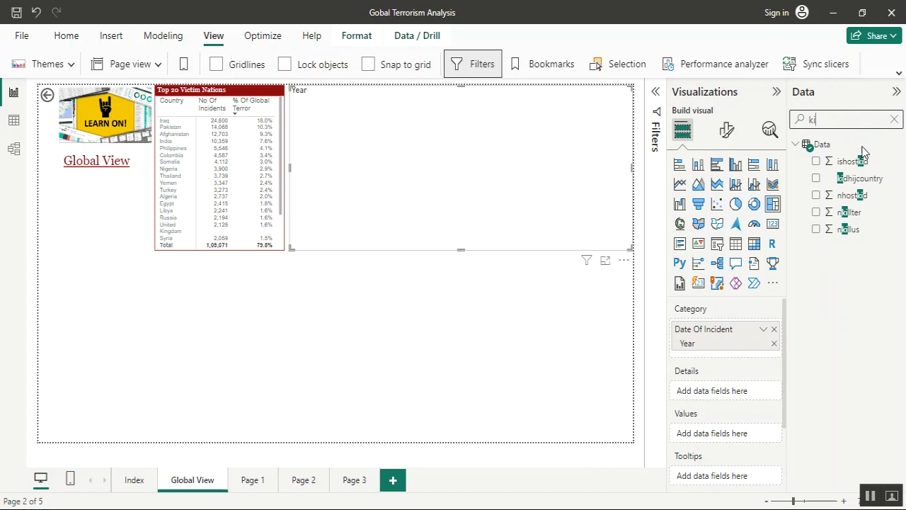
left_click(848, 233)
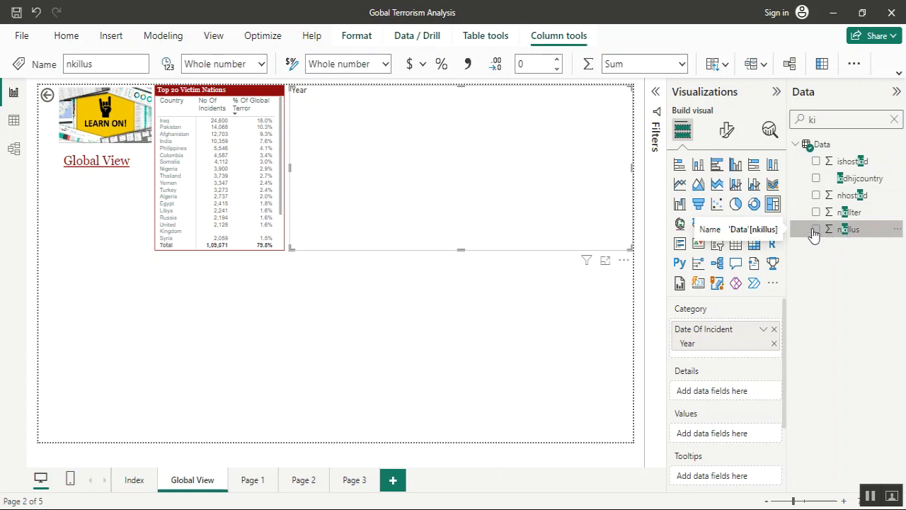
left_click(816, 230)
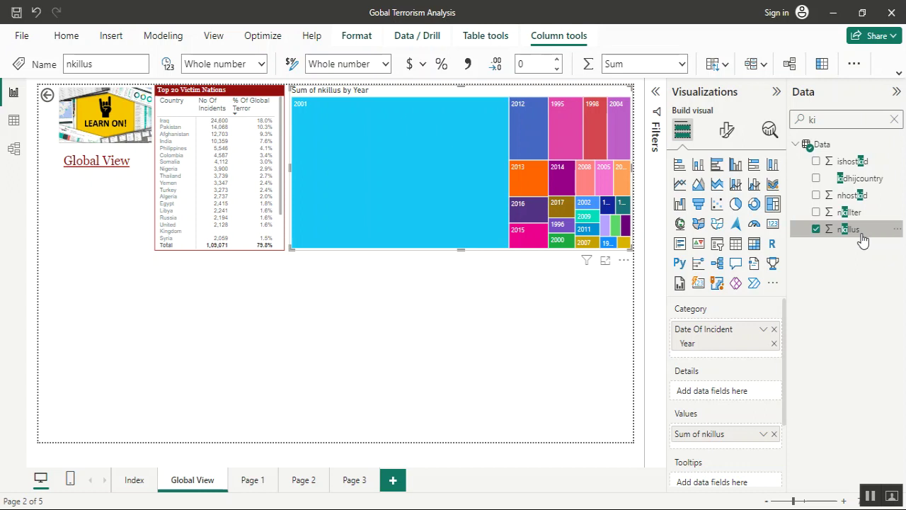
left_click(816, 231)
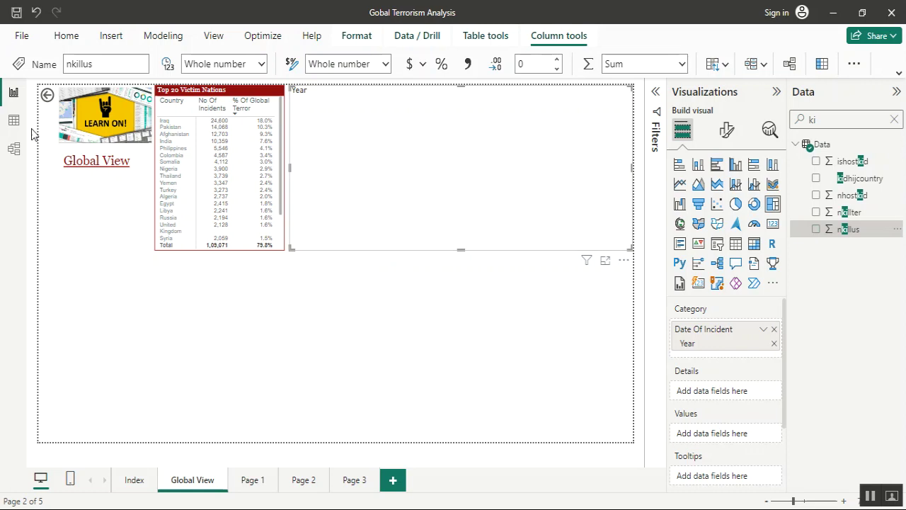
Step: Show the Data table's rows and search its fields for "kill"
left_click(14, 125)
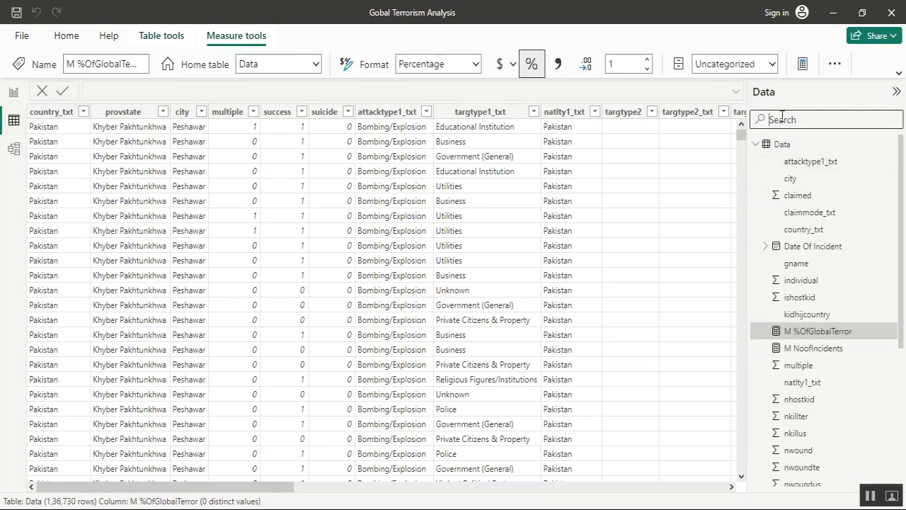
left_click(783, 118)
type("ki")
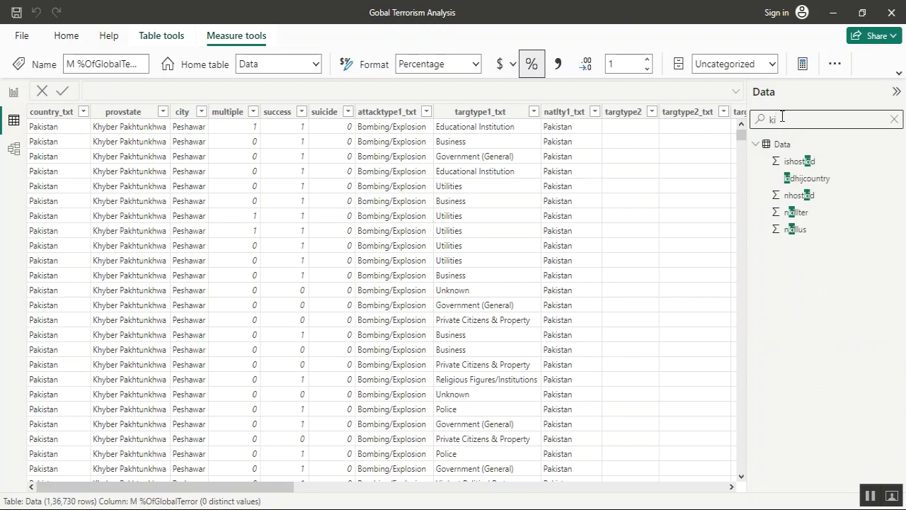
type("ll")
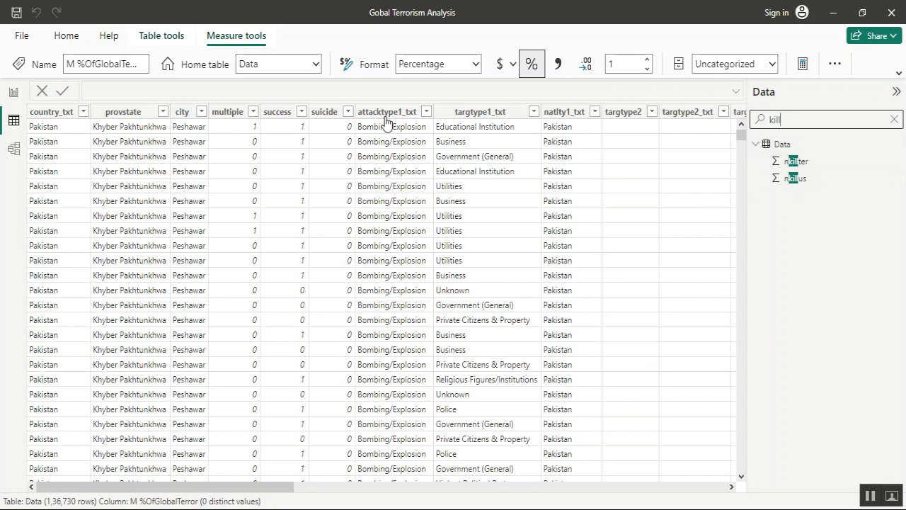
Step: Open the Data query in the Power Query Editor and select its Removed Columns applied step
left_click(66, 37)
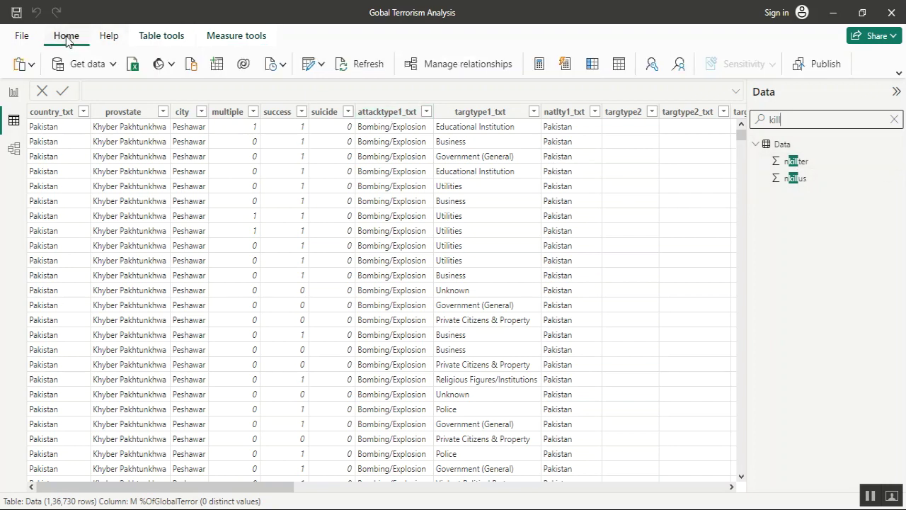
left_click(321, 64)
left_click(330, 94)
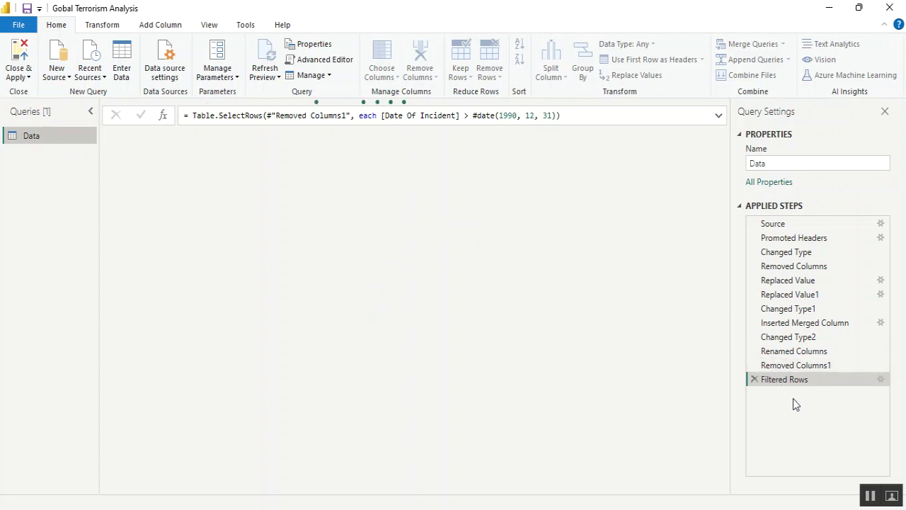
left_click_drag(795, 398, 788, 356)
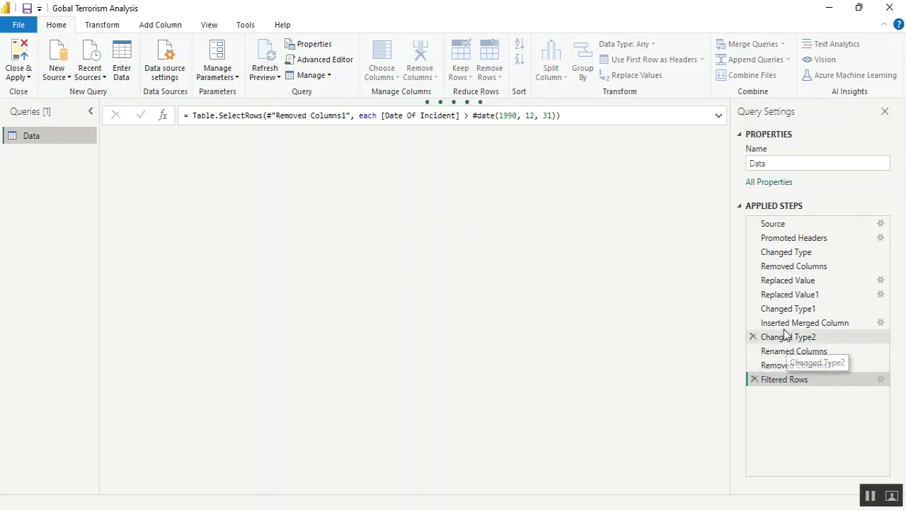
left_click(779, 271)
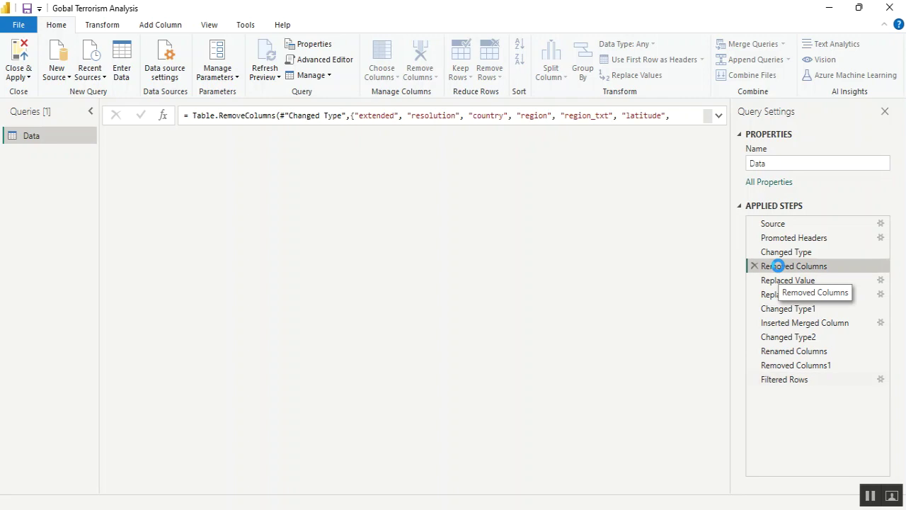
Step: Delete "nkill" from the list of columns in the Removed Columns step's formula so the column is kept in the query
left_click(719, 116)
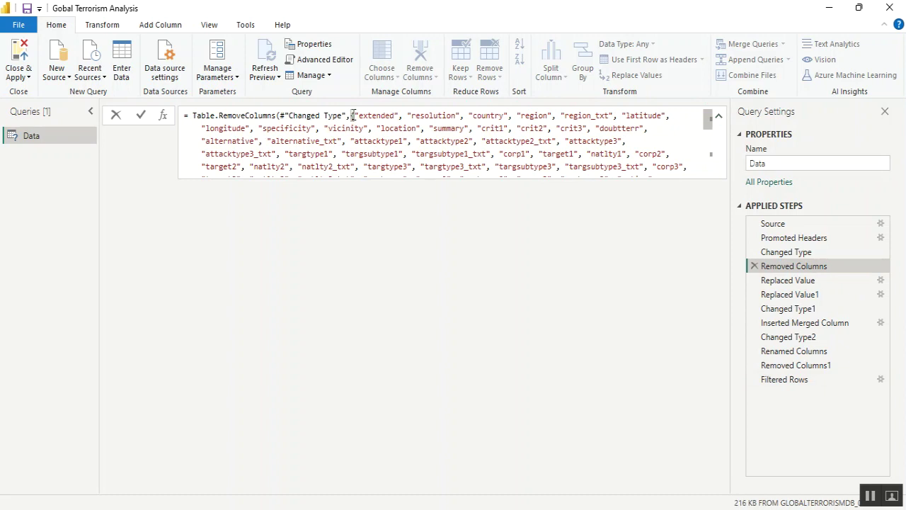
key("Right")
key("Right")
key("Right")
key("Right")
key("Right")
key("Right")
key("Right")
key("Right")
key("Right")
key("Right")
key("Right")
key("Right")
key("Right")
key("Right")
key("Right")
key("Right")
key("Right")
key("Right")
key("Right")
key("Right")
key("Right")
key("Right")
key("Right")
key("Right")
key("Right")
key("Right")
key("Right")
key("Right")
key("Right")
key("Right")
key("Right")
key("Right")
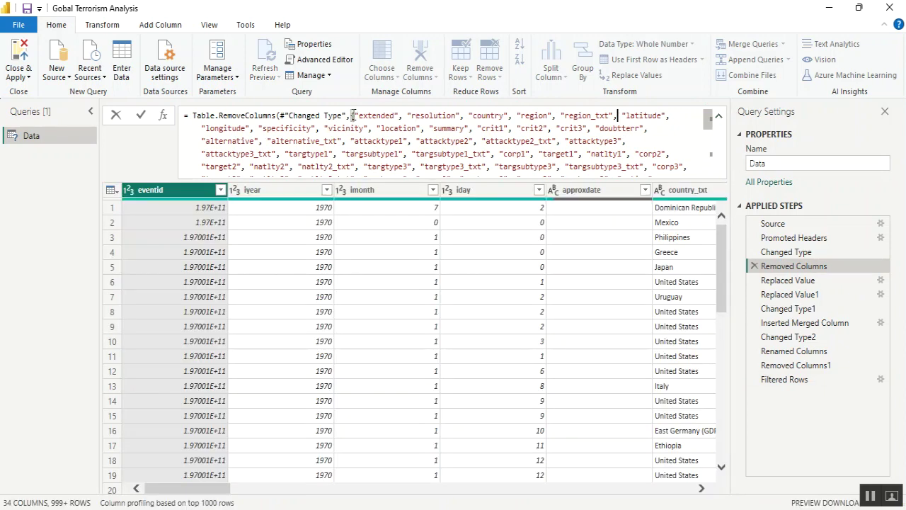
key("Right")
key("Right")
key("Right")
key("Right")
key("Right")
key("Right")
key("Right")
key("Right")
key("Right")
key("Right")
key("Right")
key("Right")
key("Right")
key("Right")
key("Right")
key("Right")
key("Right")
key("Right")
key("Right")
key("Right")
key("Down")
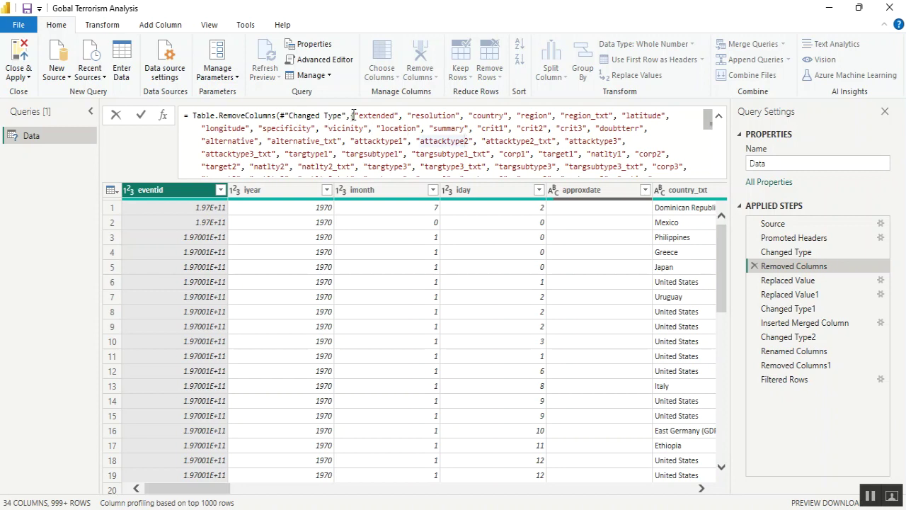
key("Down")
key("Down")
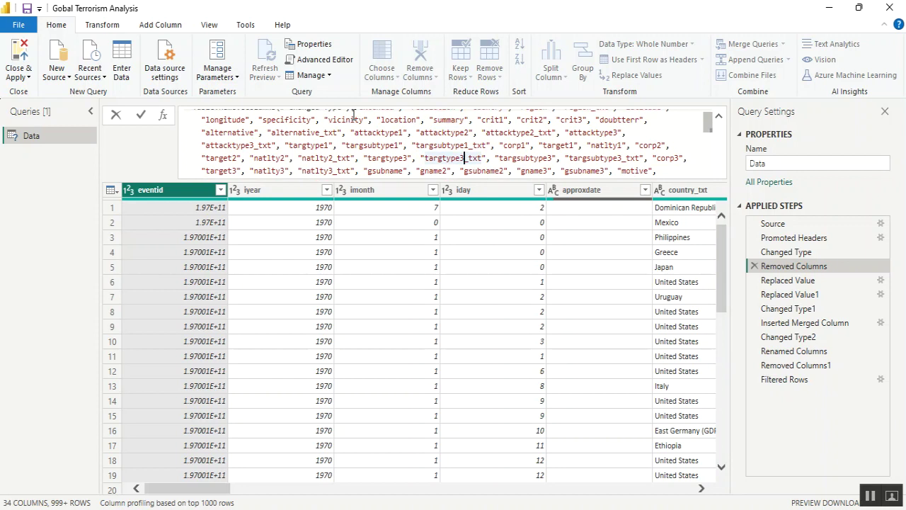
key("Down")
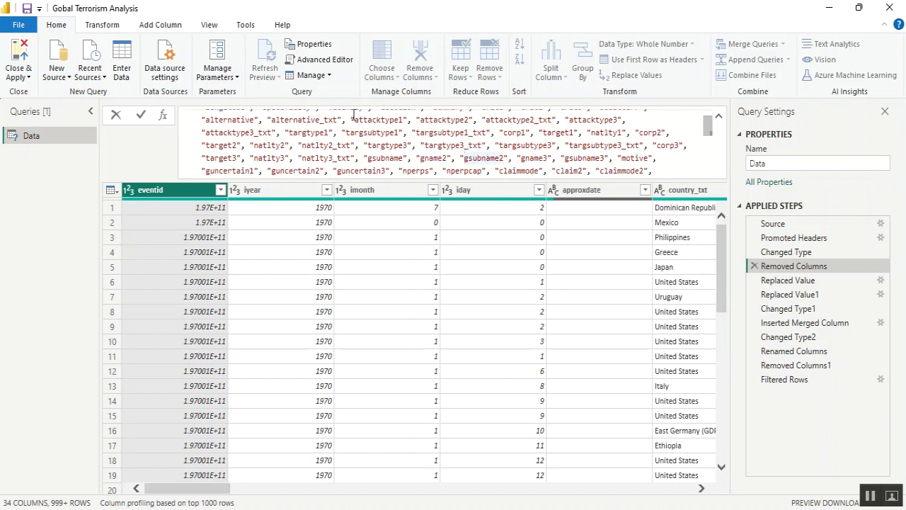
key("Down")
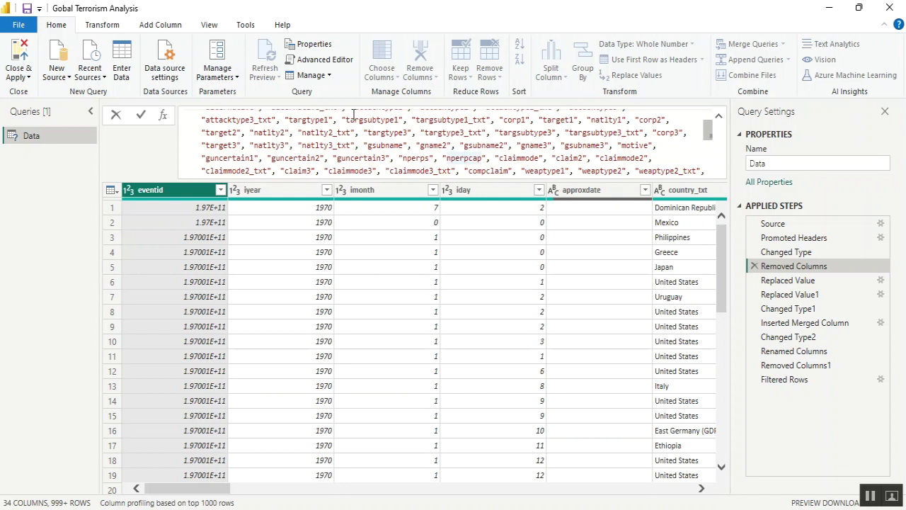
key("Down")
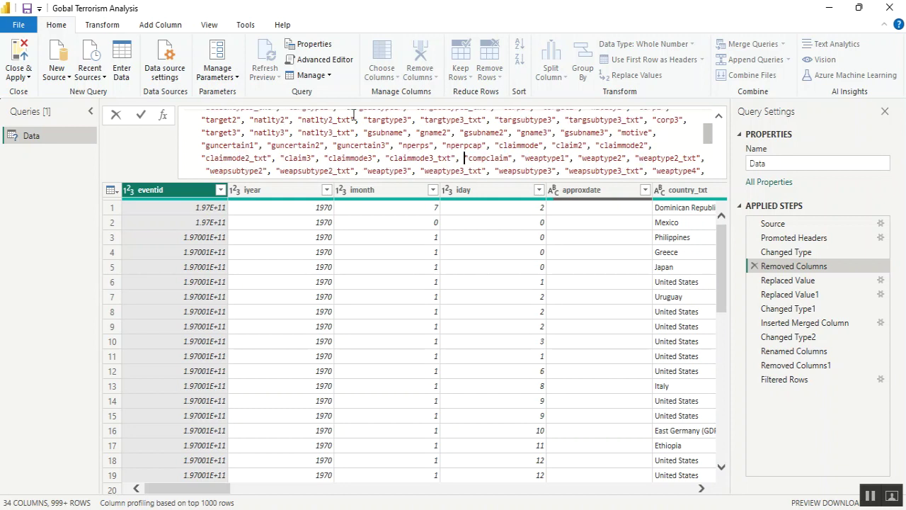
key("Down")
key("Down")
key("Right")
key("Right")
key("Right")
key("Right")
key("Right")
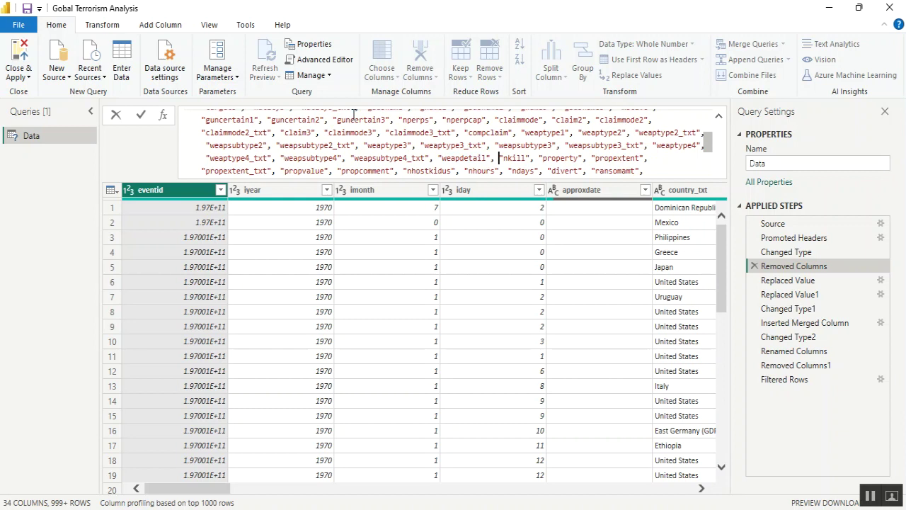
key("shift+Right")
key("shift+Right")
key("shift+Right")
key("shift+Right")
key("shift+Right")
key("shift+Right")
key("shift+Right")
key("shift+Right")
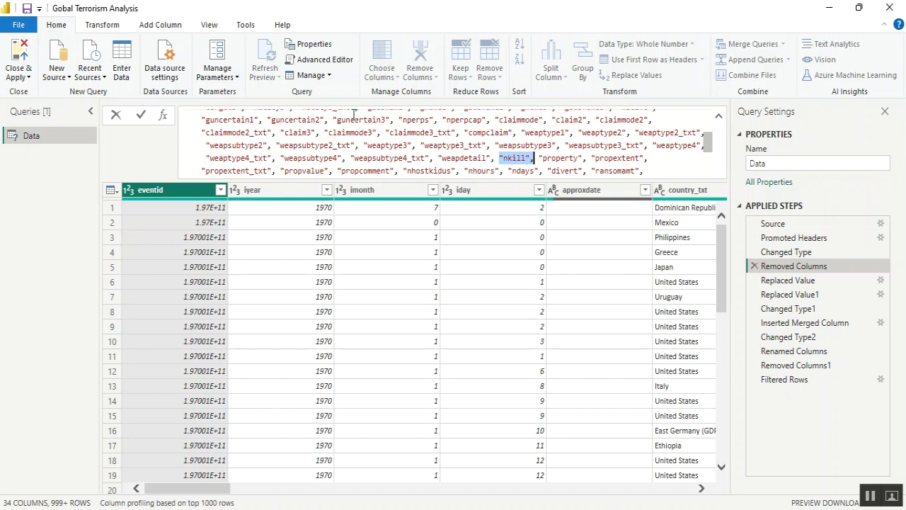
key("Delete")
key("BackSpace")
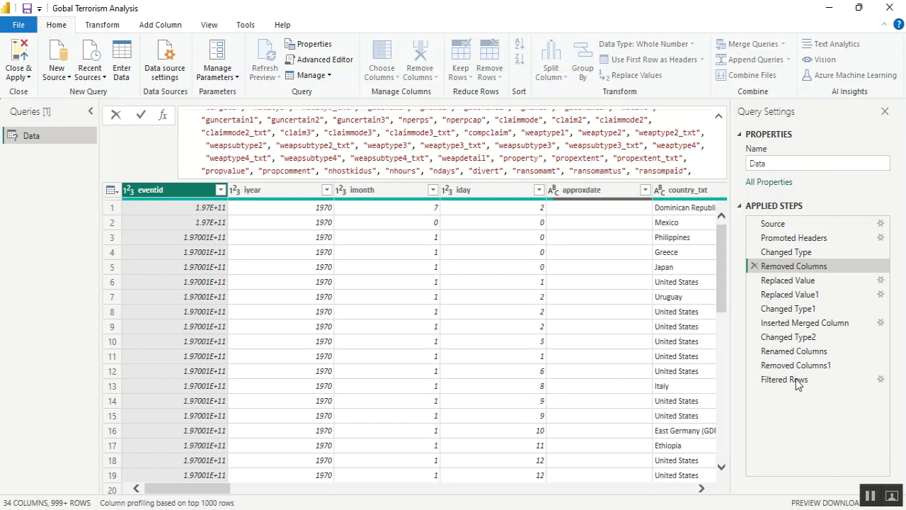
key("Return")
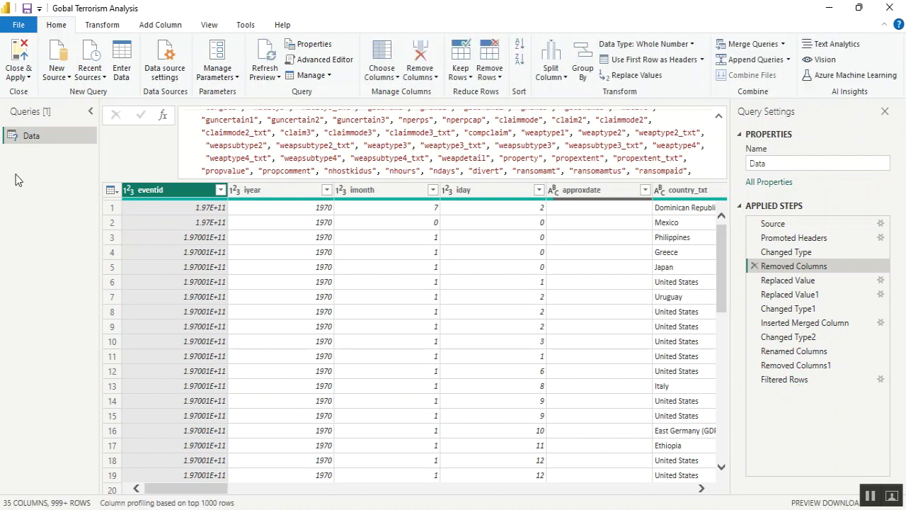
Step: Return to the Filtered Rows applied step, collapse the formula, and close the Power Query Editor with the changes applied
left_click(792, 380)
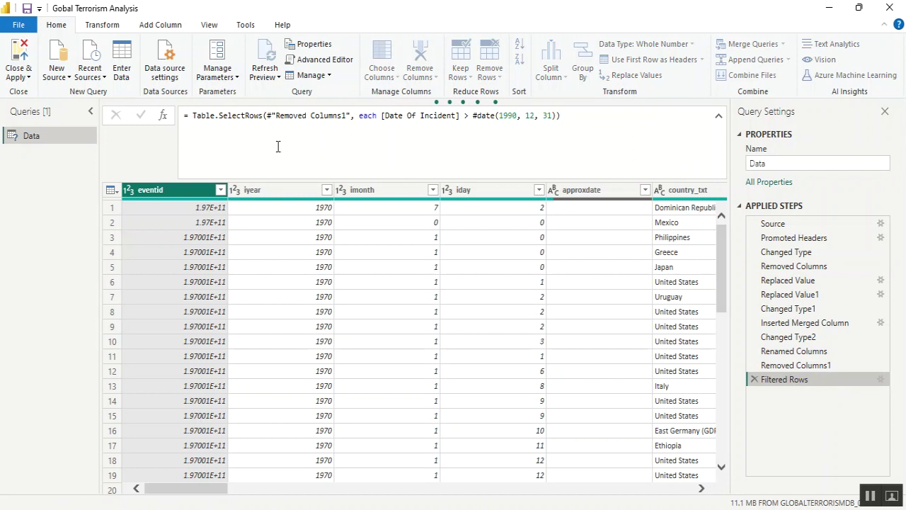
left_click(719, 117)
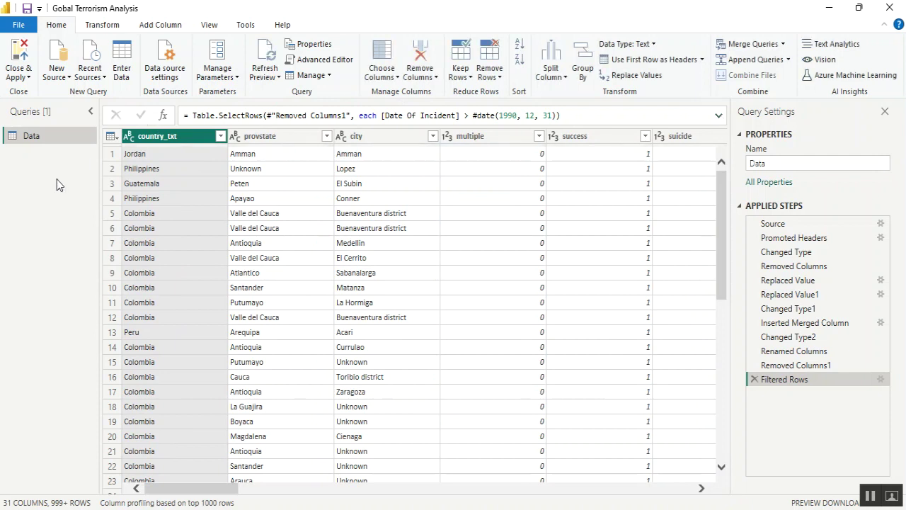
left_click(19, 76)
left_click(30, 92)
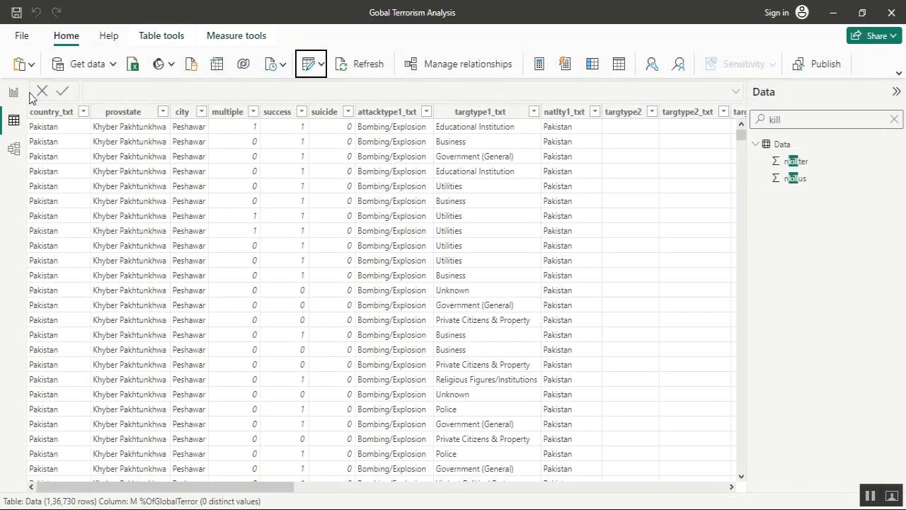
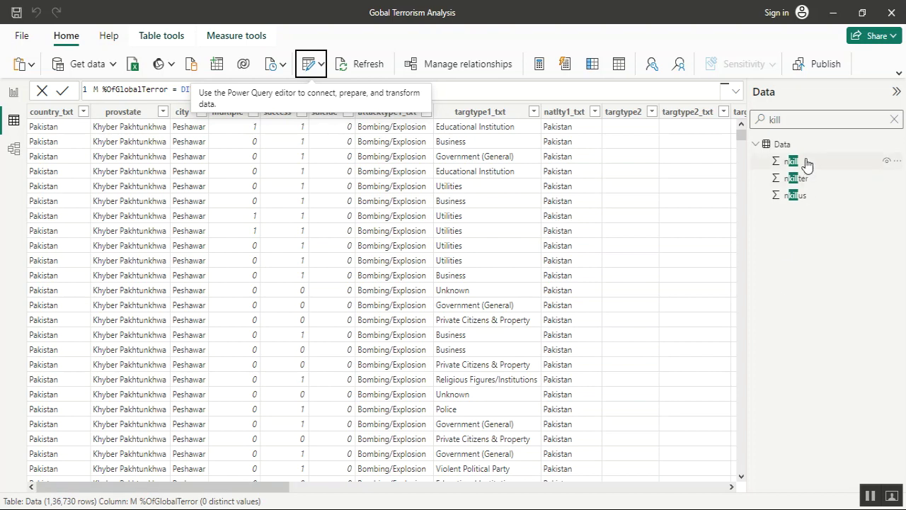
Step: Locate the nkill column in the Data table and list its distinct values for review
left_click(795, 161)
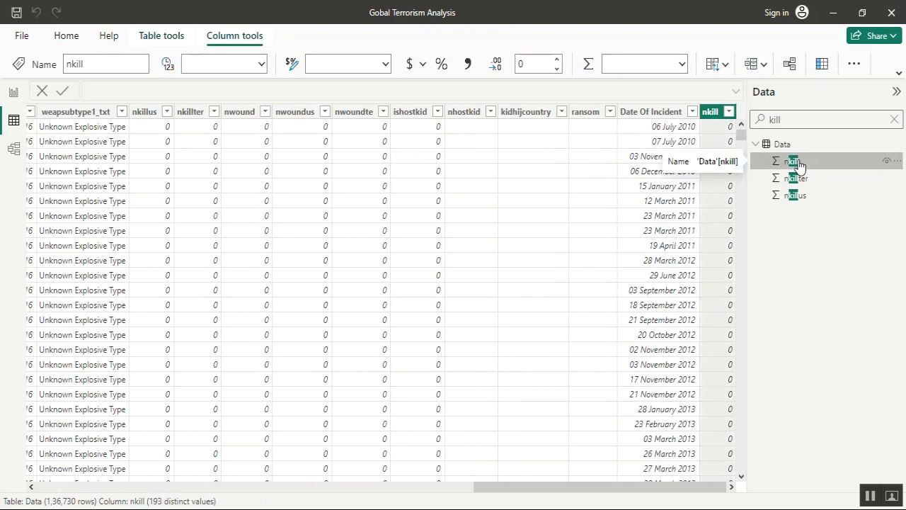
left_click(728, 112)
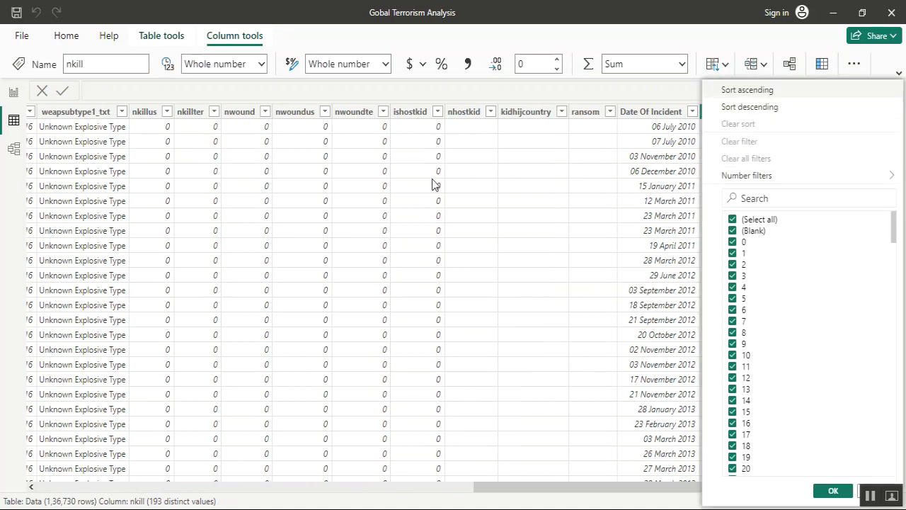
Step: Return to the Global View report page and add nkill as the treemap's values
left_click(13, 93)
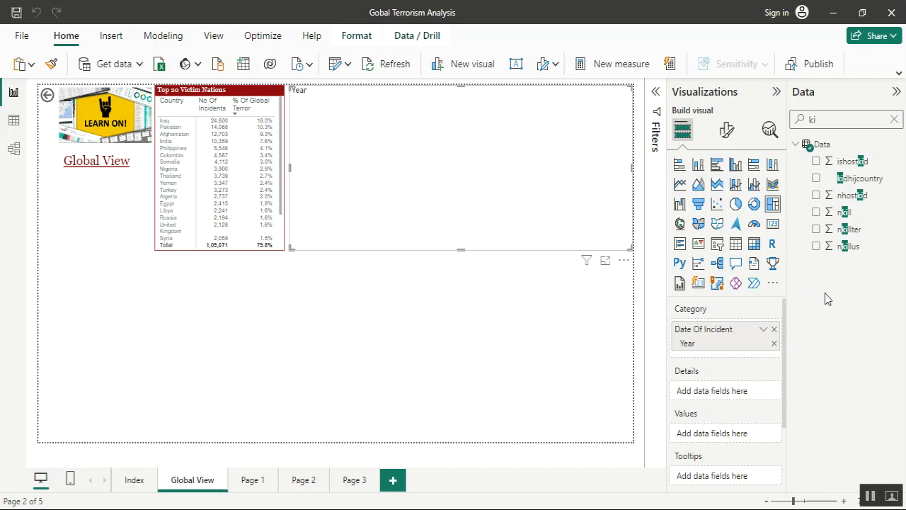
left_click(816, 212)
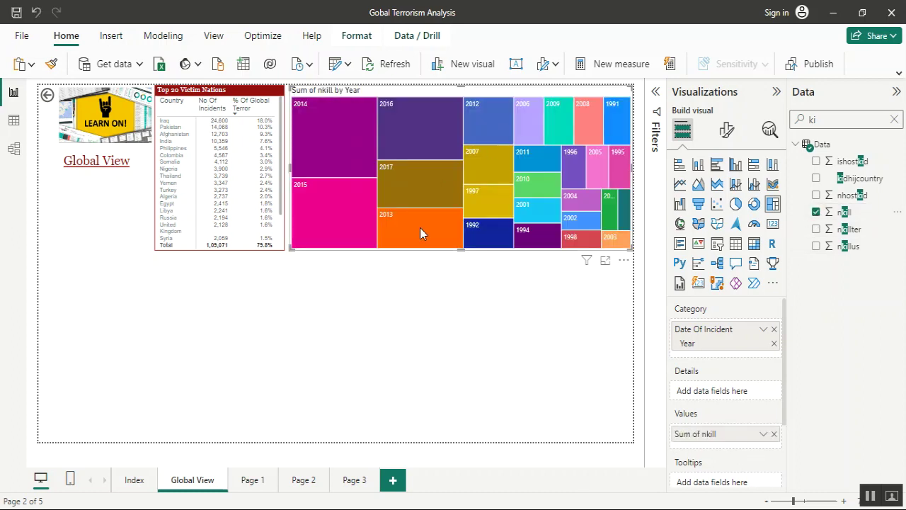
mouse_move(319, 138)
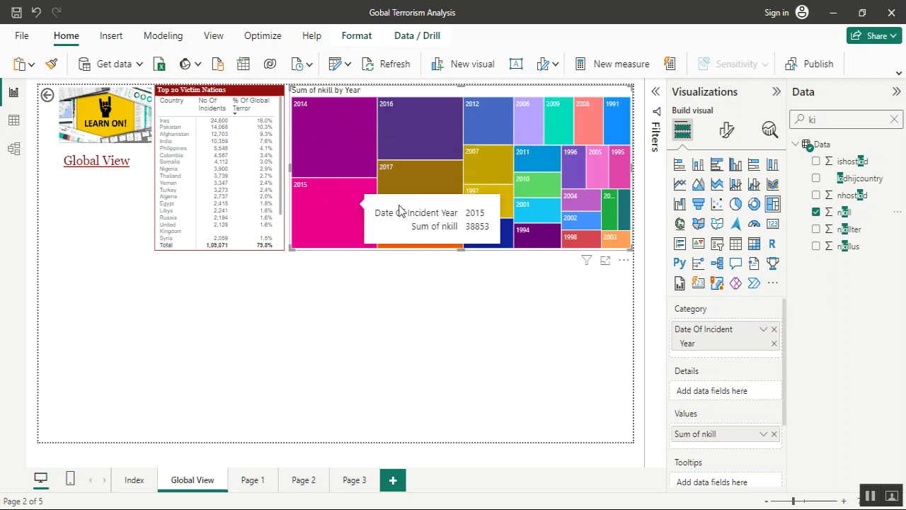
Step: Rename the treemap's nkill value field as "Ppl killed"
double_click(698, 434)
left_click(699, 434)
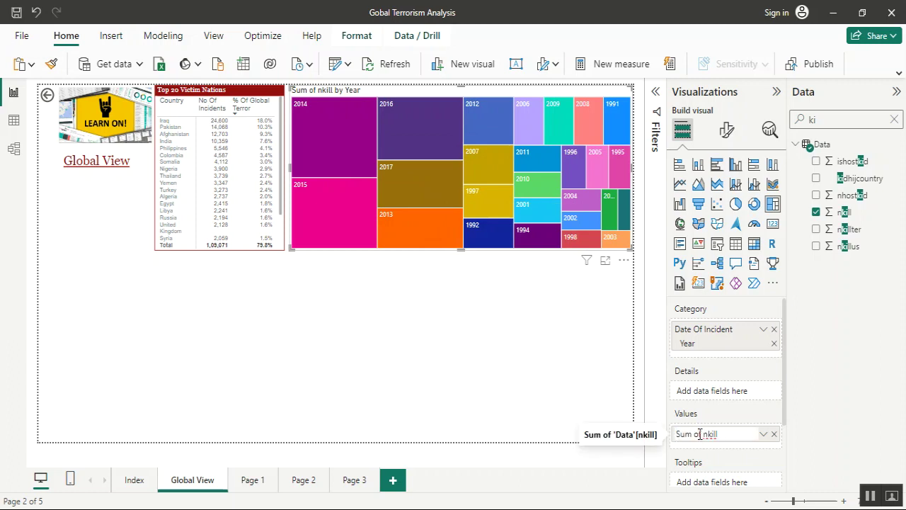
key("BackSpace")
key("BackSpace")
key("BackSpace")
key("BackSpace")
key("BackSpace")
key("BackSpace")
key("BackSpace")
key("BackSpace")
type("Ppl kill")
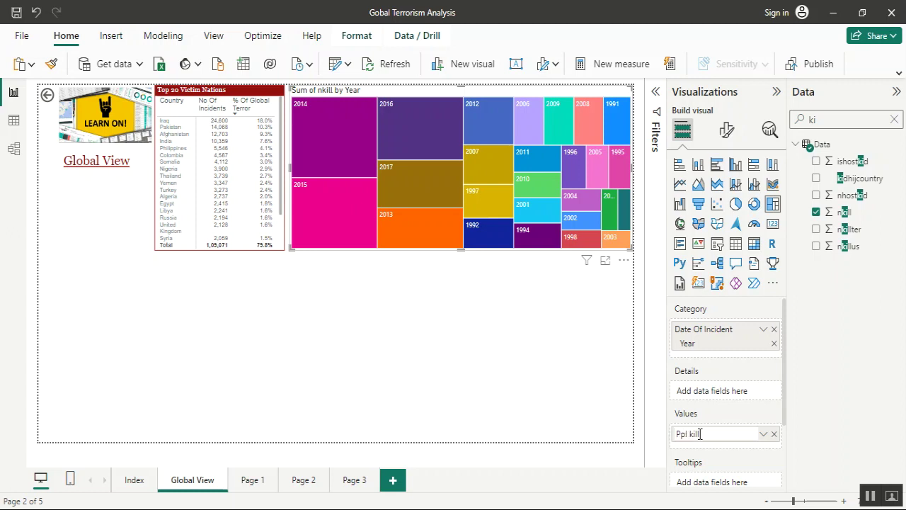
type("ed")
key("Return")
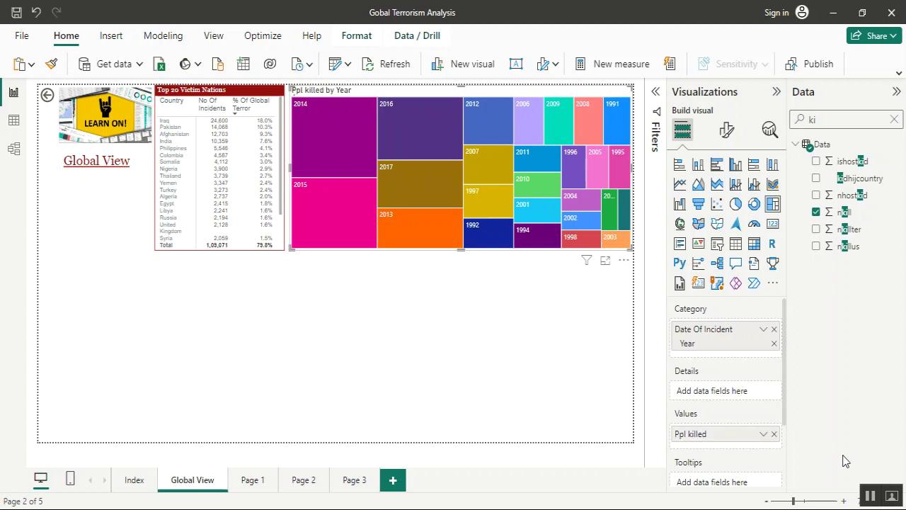
Step: Search the fields for "count", try country_txt as a tooltip field of the treemap, and remove it
double_click(828, 114)
type("count")
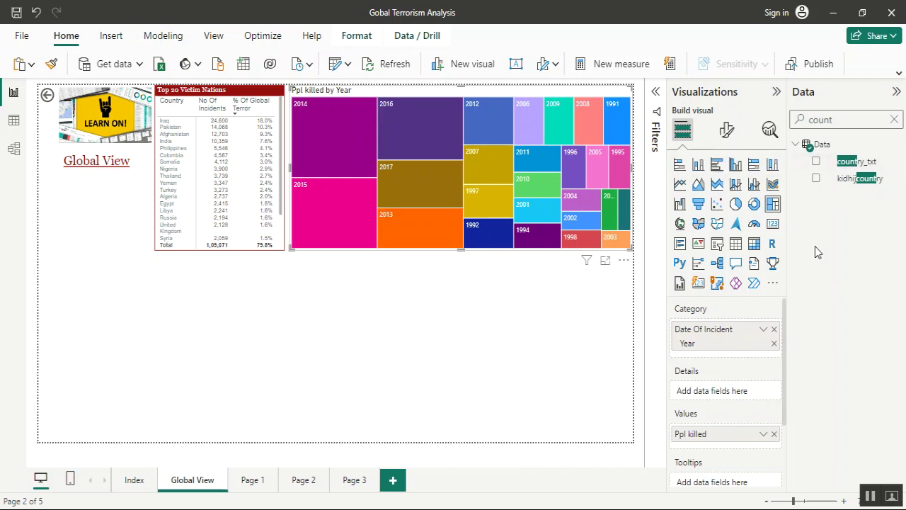
left_click(855, 164)
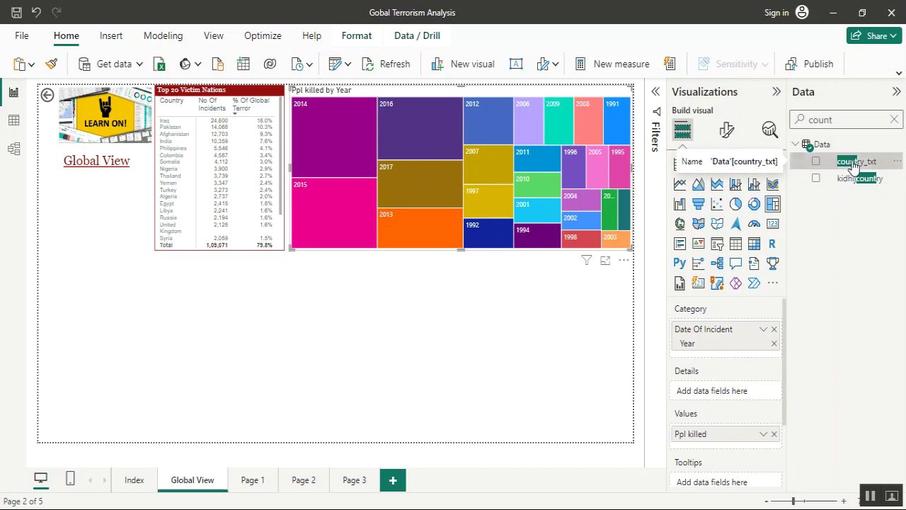
left_click_drag(831, 287, 730, 399)
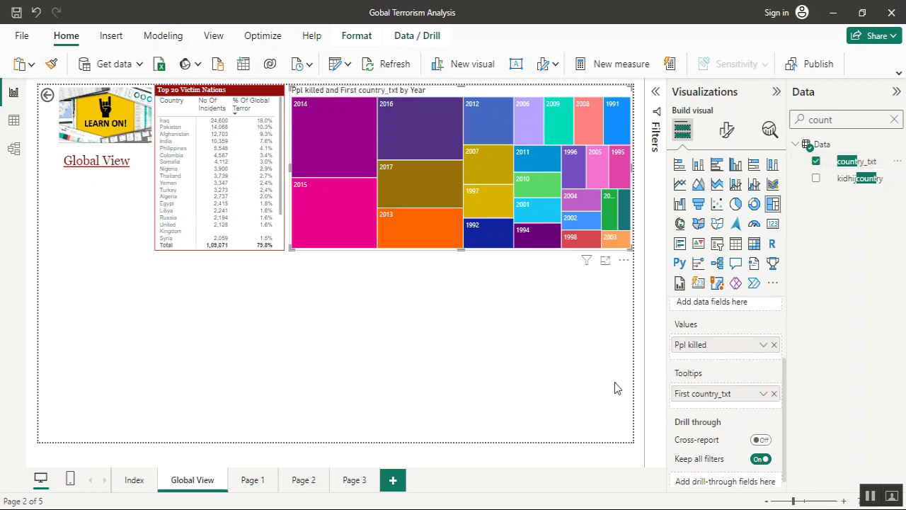
mouse_move(326, 124)
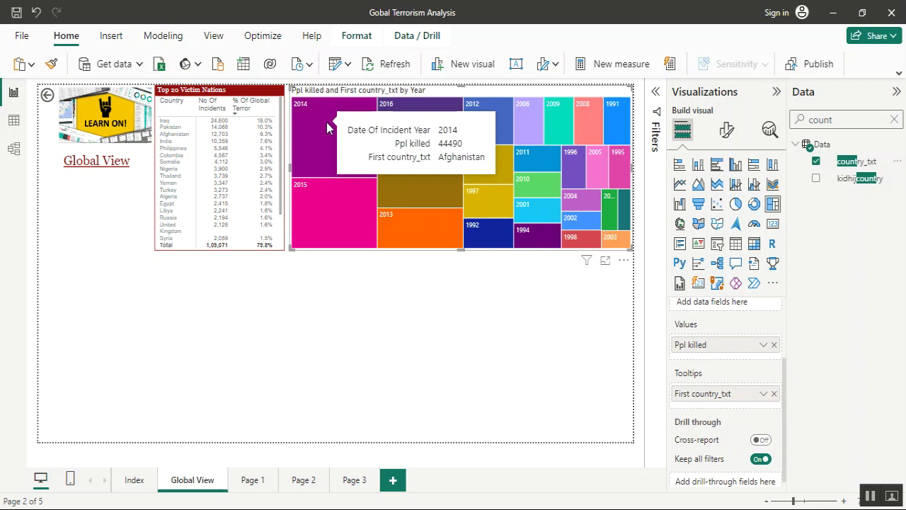
left_click(774, 394)
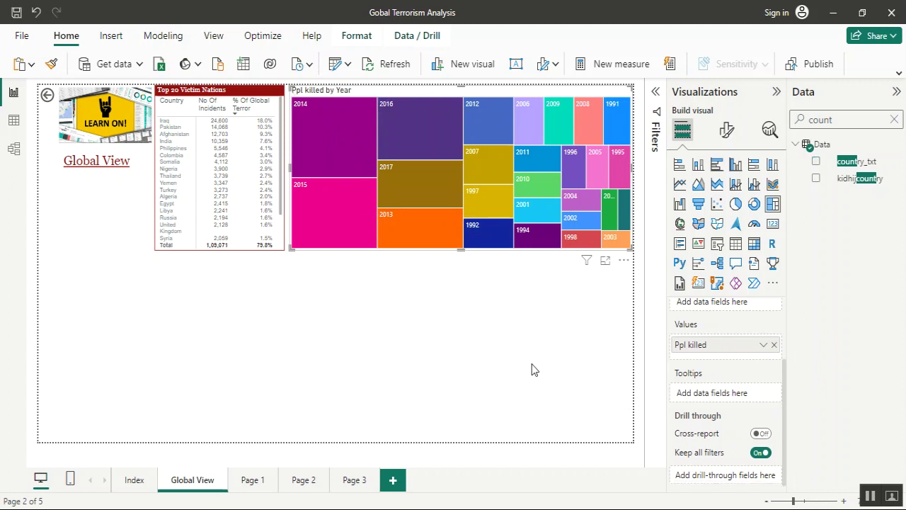
Step: Copy the Top 20 Victim Nations matrix's formatting onto the treemap with the Format Painter
left_click(729, 134)
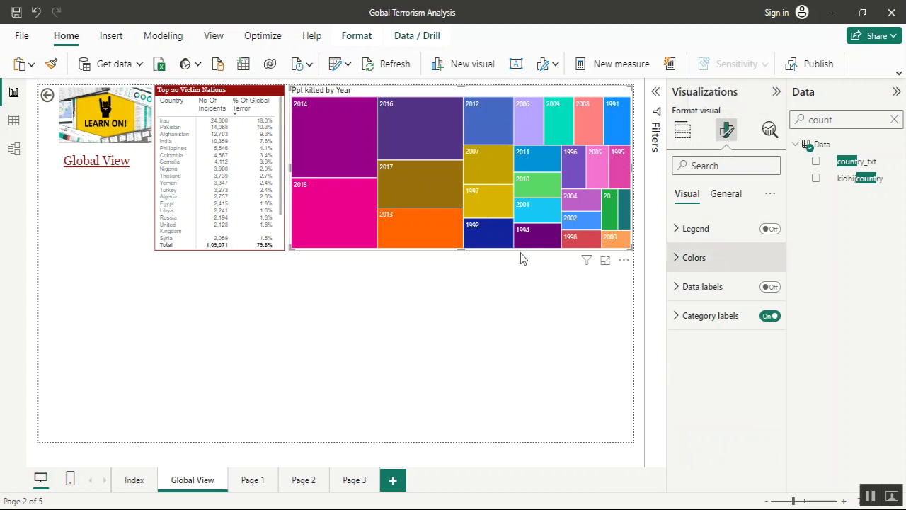
left_click(195, 246)
left_click(53, 64)
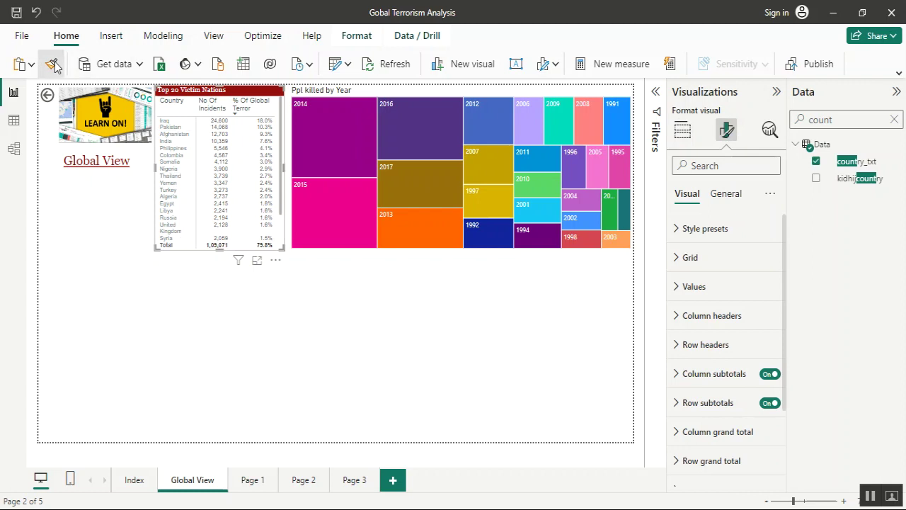
left_click(382, 94)
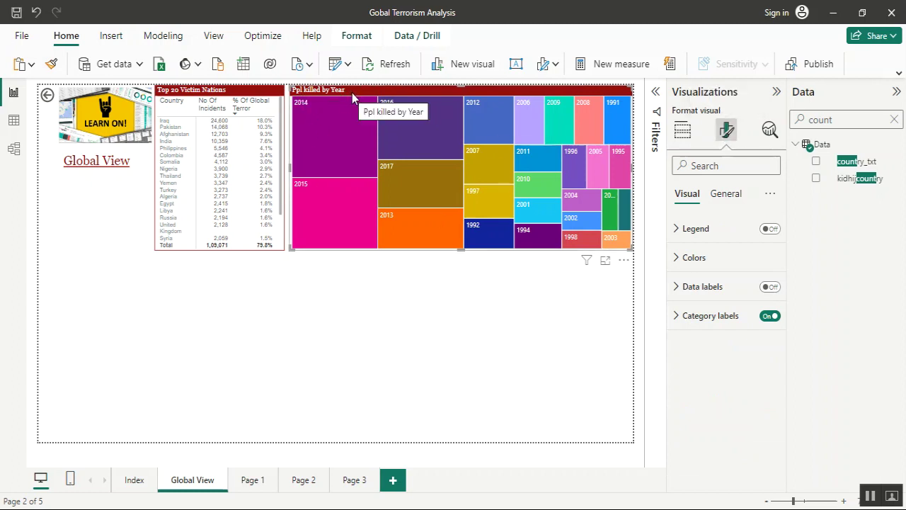
Step: Change the title text of the Ppl killed by Year treemap to "Deadliest Year"
left_click(725, 194)
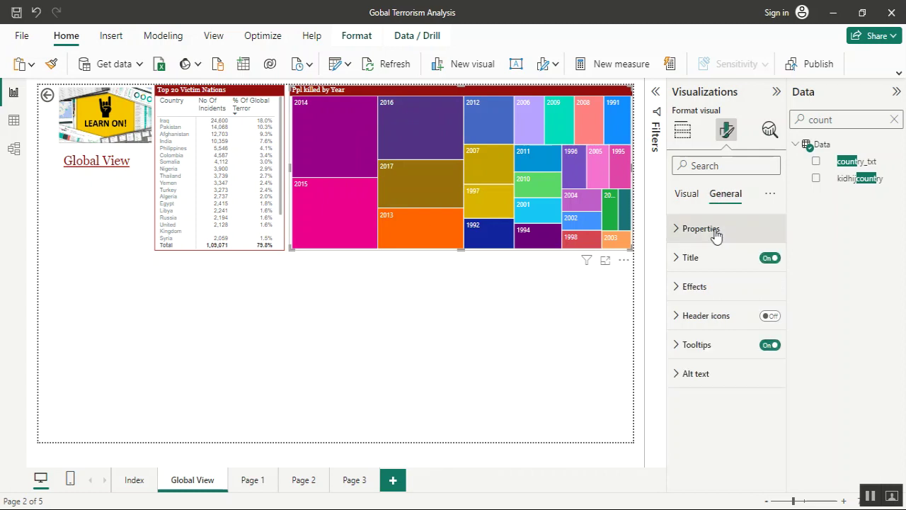
left_click(717, 257)
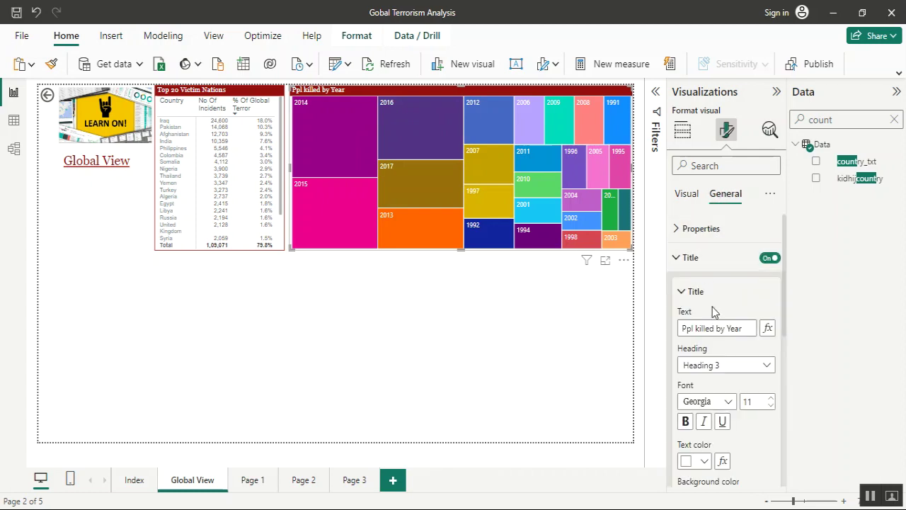
left_click(721, 328)
key("BackSpace")
key("BackSpace")
key("BackSpace")
key("BackSpace")
key("BackSpace")
key("BackSpace")
key("BackSpace")
key("BackSpace")
key("BackSpace")
key("BackSpace")
key("BackSpace")
key("BackSpace")
key("BackSpace")
key("BackSpace")
key("BackSpace")
key("BackSpace")
key("BackSpace")
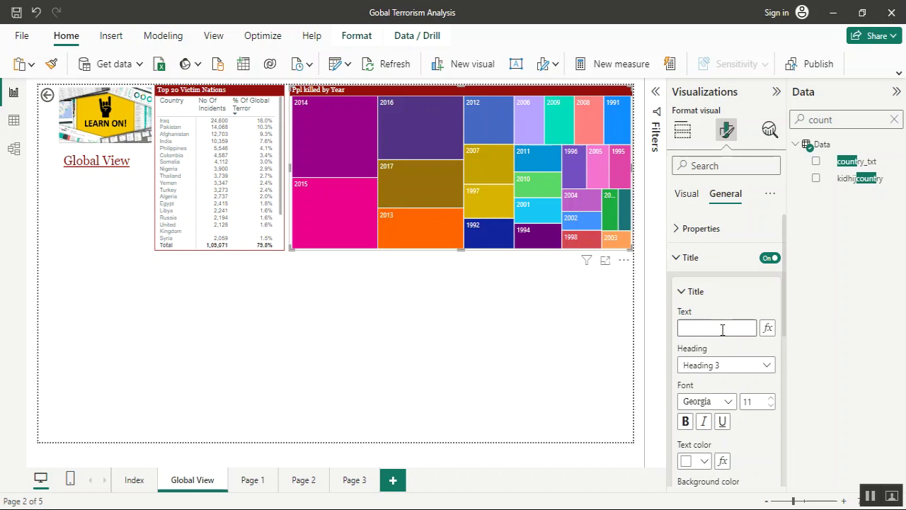
type("Deadliest")
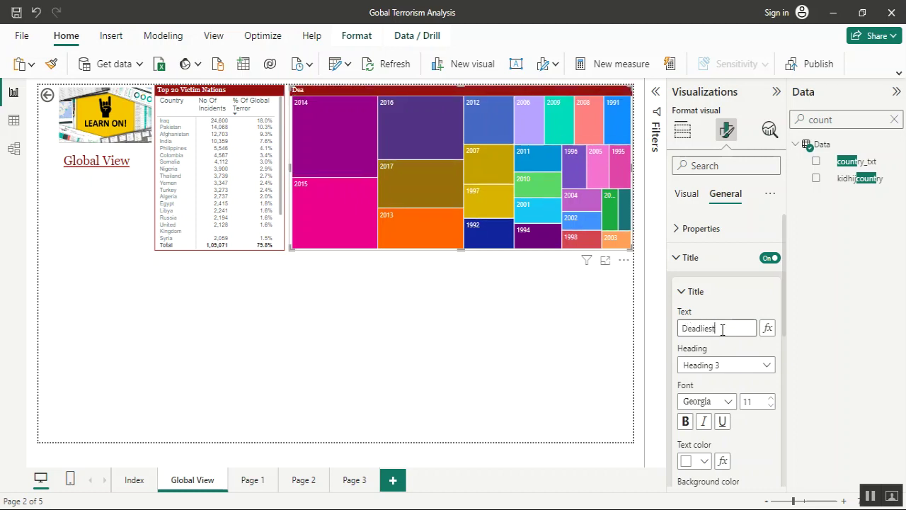
type(" Year")
left_click(434, 308)
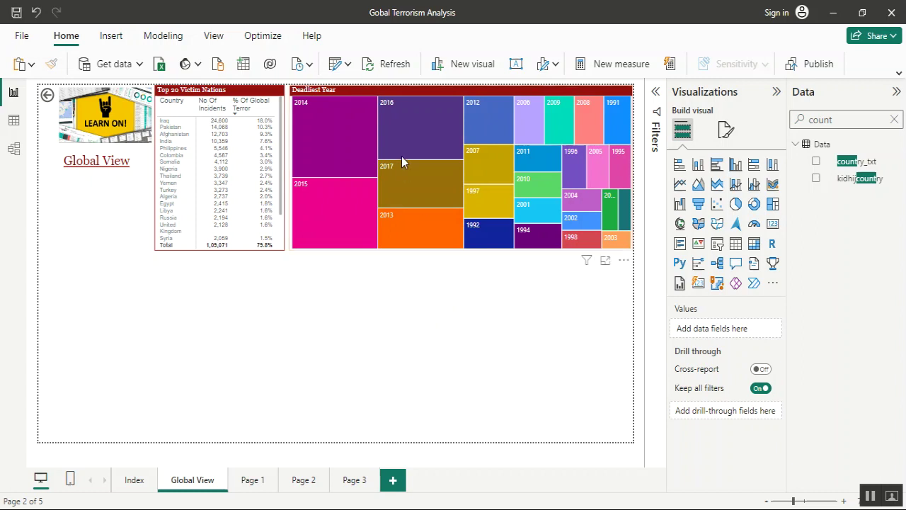
Step: Check how selecting 2016, 2017 and 2013 in the treemap filters the Top 20 Victim Nations table, and clear the selection
left_click(413, 125)
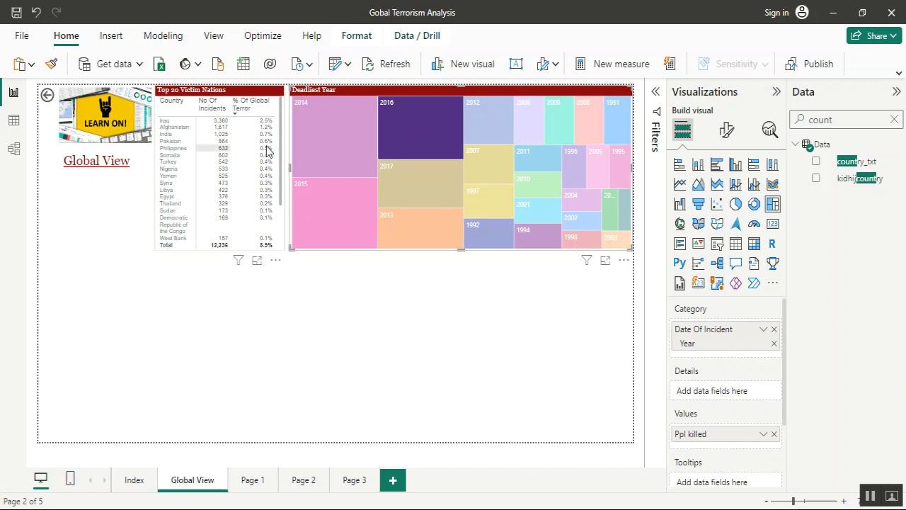
left_click(419, 178)
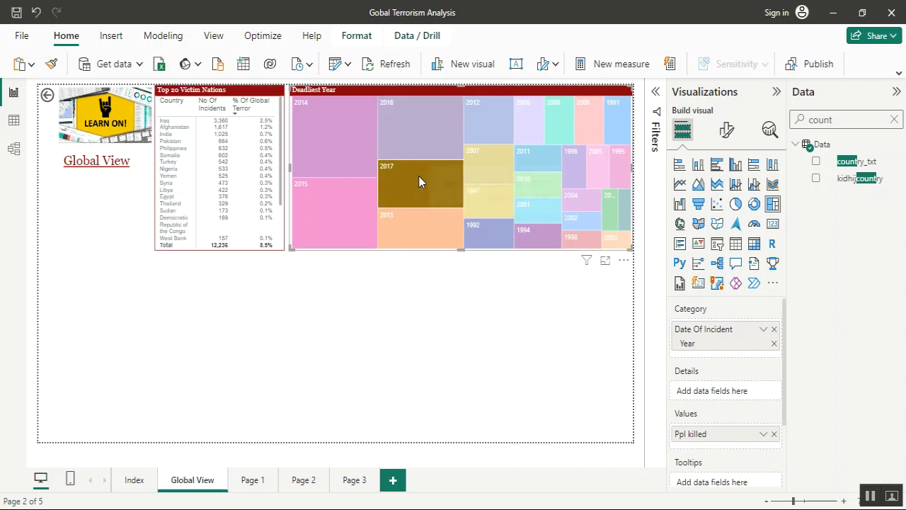
left_click(432, 228)
left_click(433, 230)
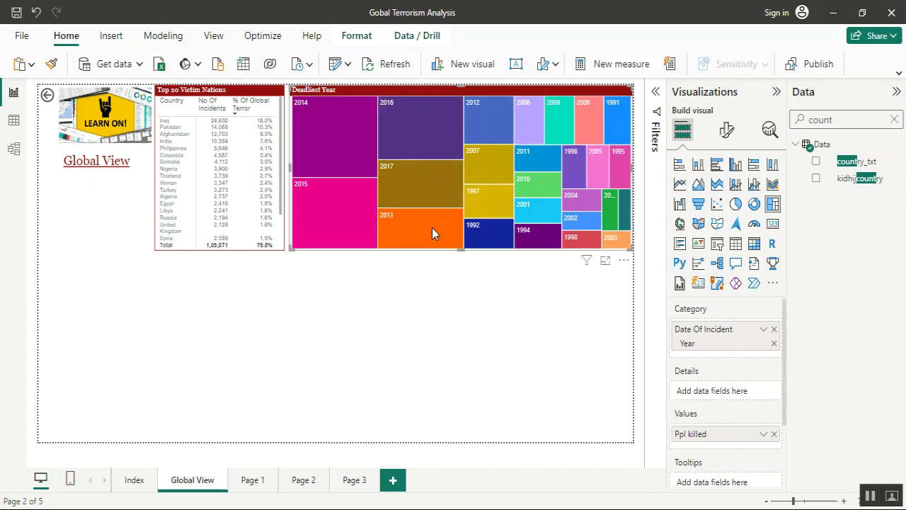
left_click(272, 316)
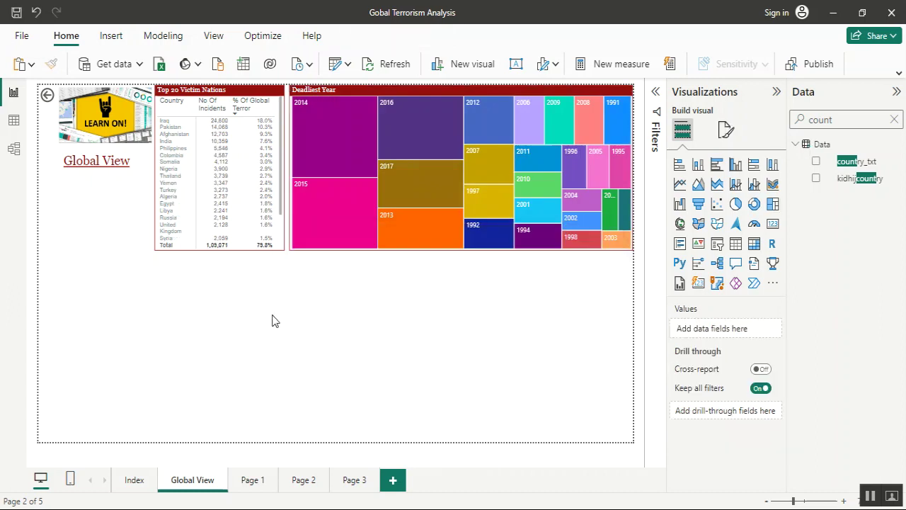
Step: Add a slicer on the country_txt field below the treemap and rename its field as Country
left_click(716, 244)
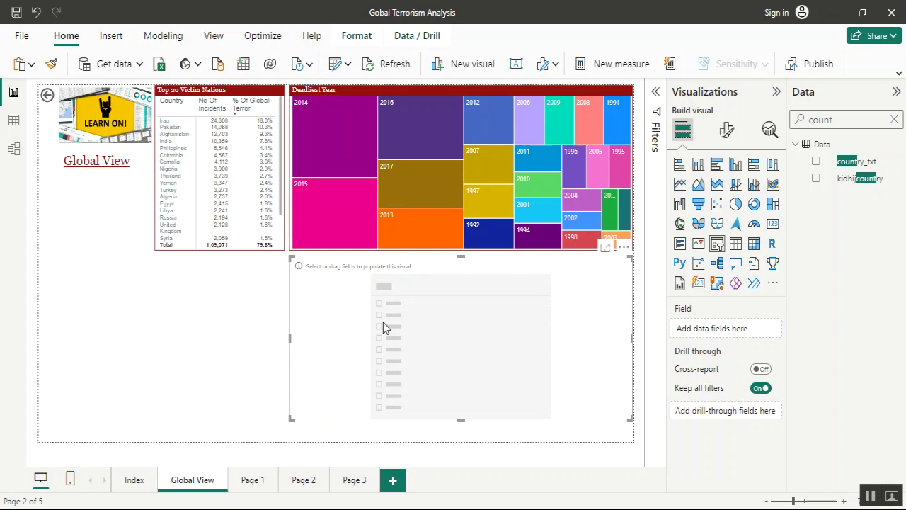
left_click(817, 163)
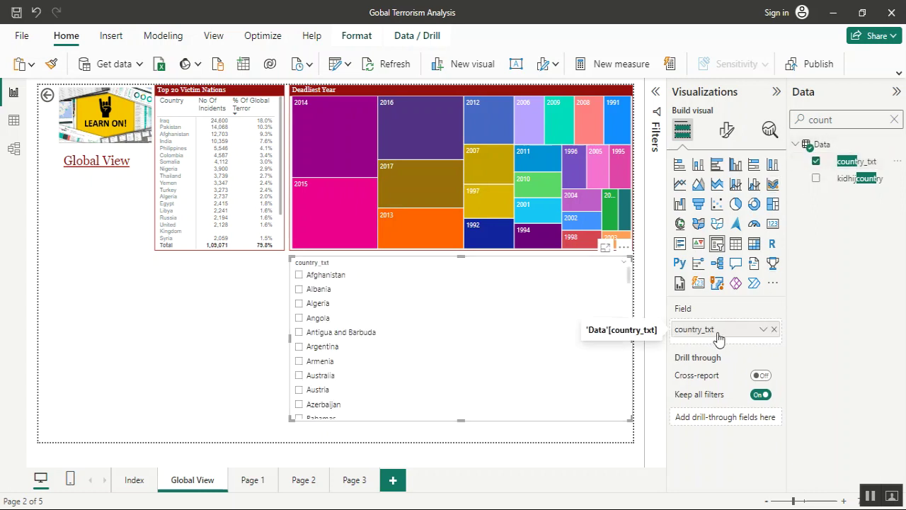
double_click(717, 331)
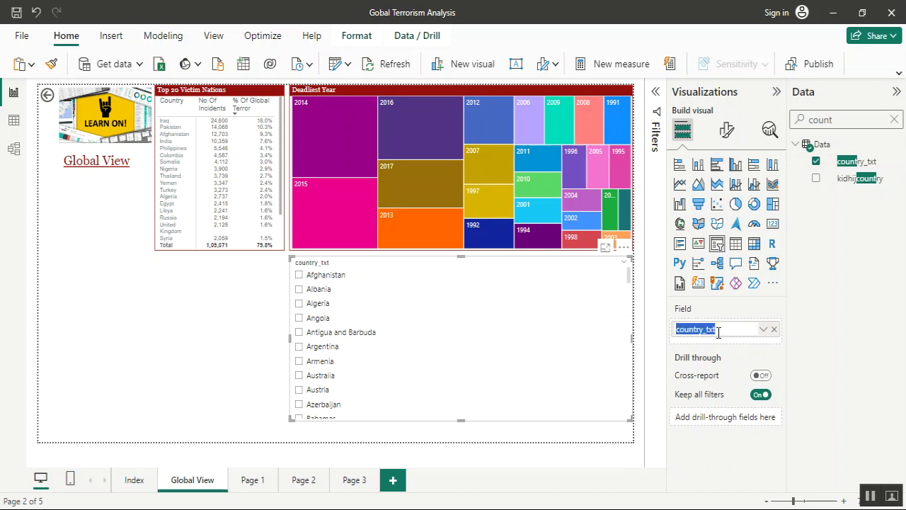
left_click(719, 331)
key("BackSpace")
key("BackSpace")
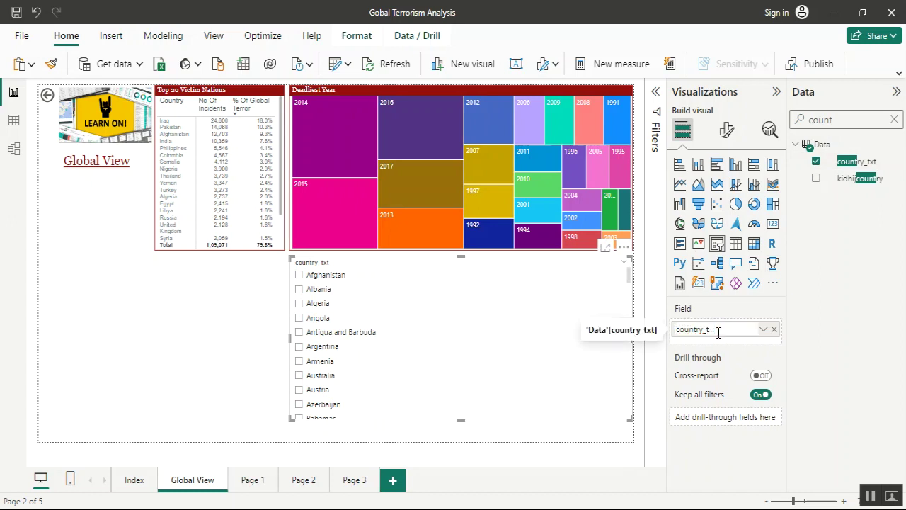
key("Delete")
type("C")
key("Return")
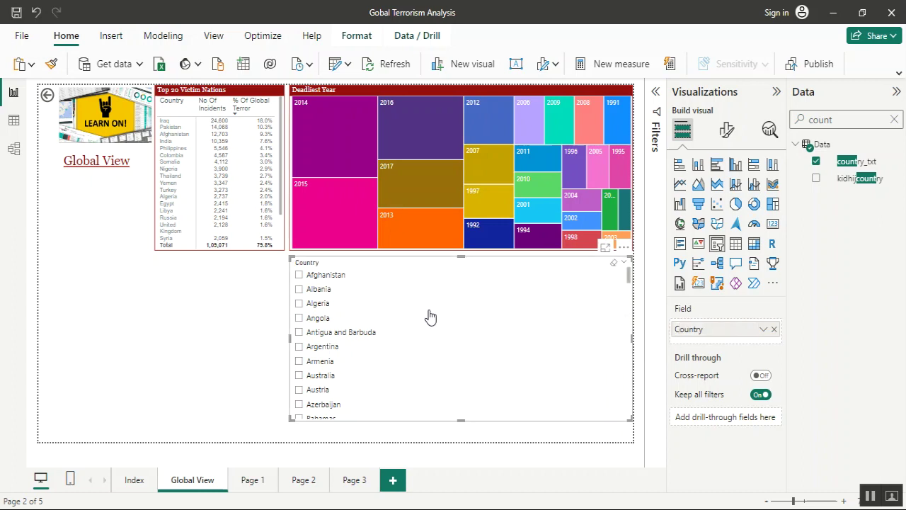
Step: Copy the formatting of the Deadliest Year treemap onto the Country slicer with Format painter
left_click(291, 247)
left_click(51, 65)
left_click(543, 367)
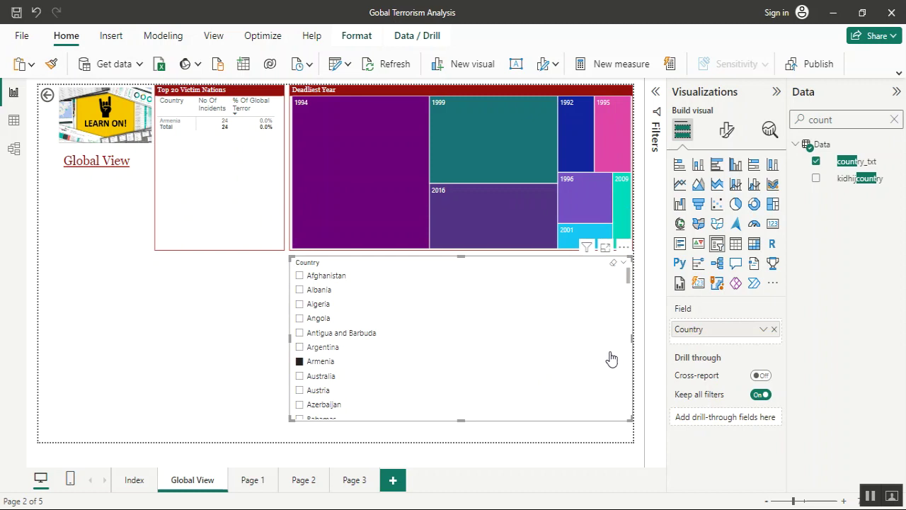
Step: Narrow the Country slicer to less than half its width and change its style to Dropdown
left_click_drag(631, 340, 424, 319)
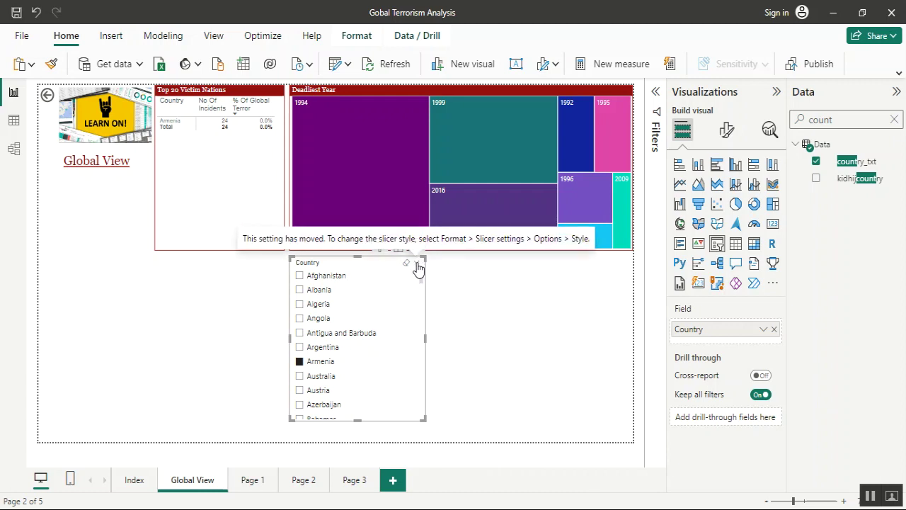
left_click(725, 131)
left_click(722, 240)
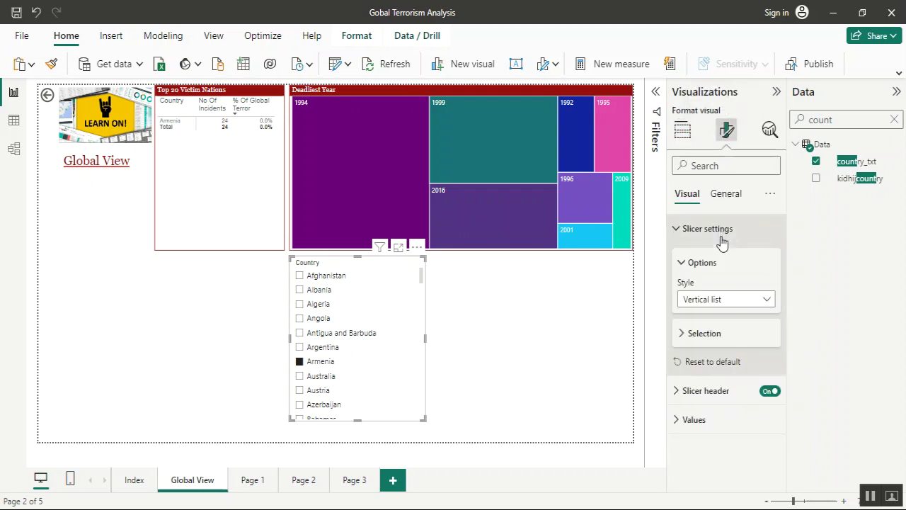
left_click(738, 302)
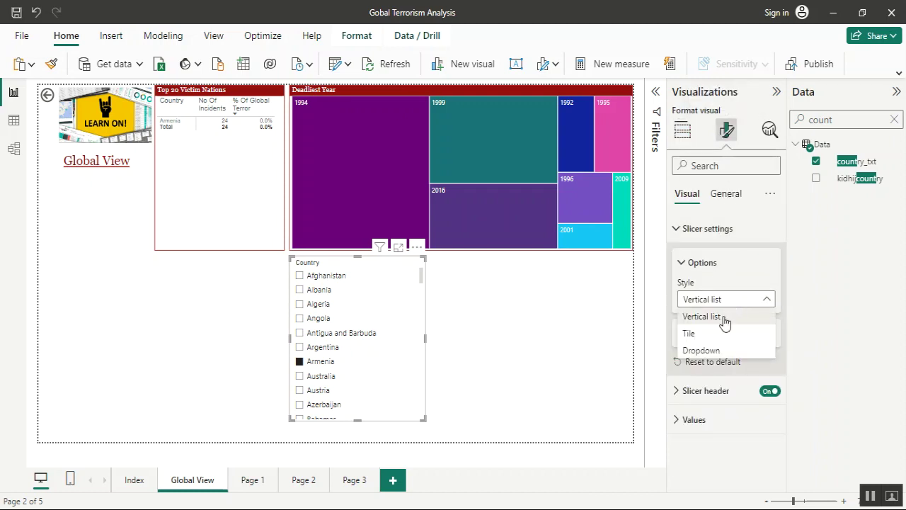
left_click(708, 351)
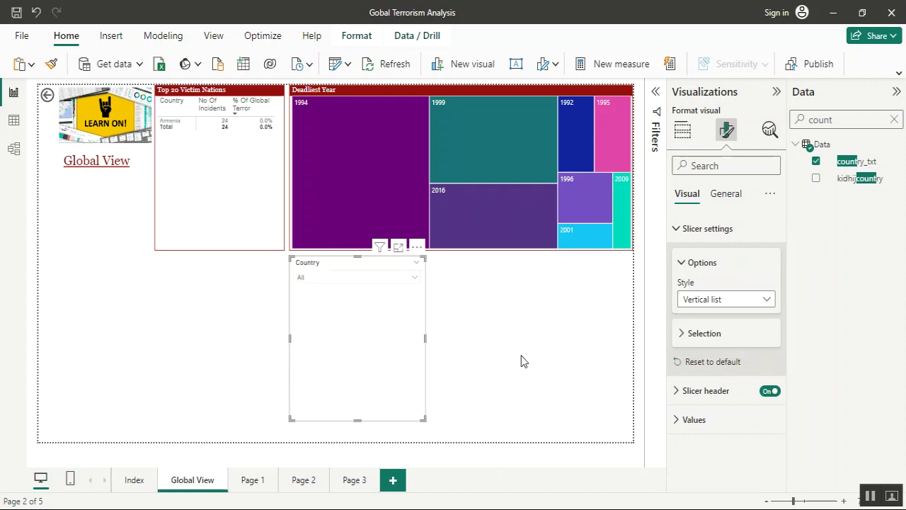
Step: Shrink the Country slicer, place it under the Global View heading beside the table, and check its dropdown list
left_click_drag(358, 422, 97, 185)
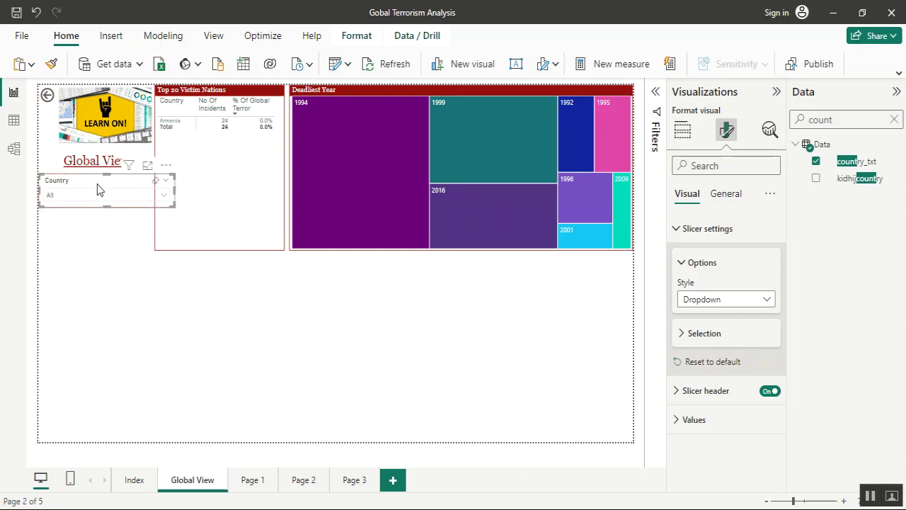
left_click_drag(177, 201, 147, 192)
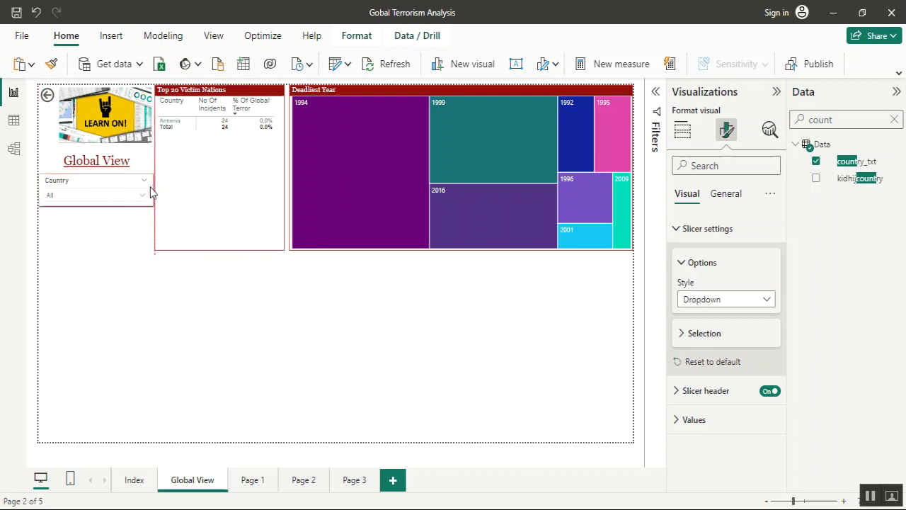
left_click_drag(149, 187, 150, 188)
left_click(103, 295)
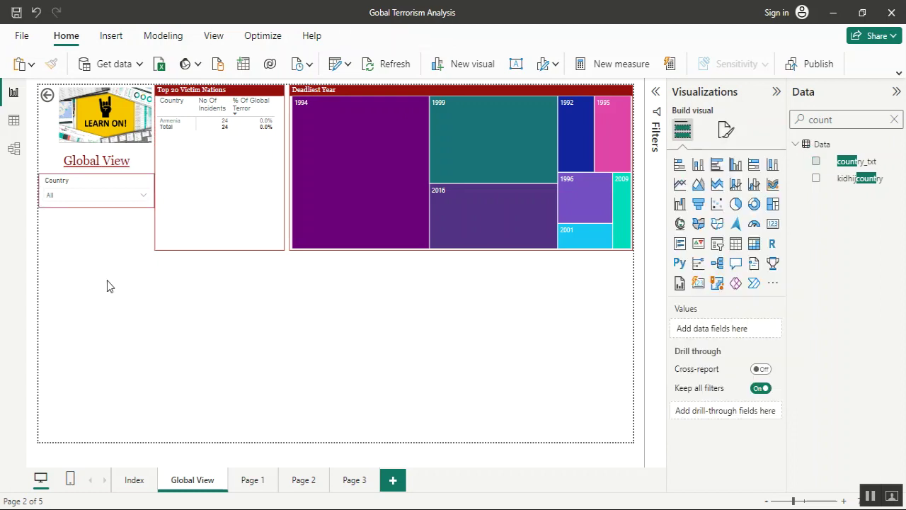
left_click(134, 204)
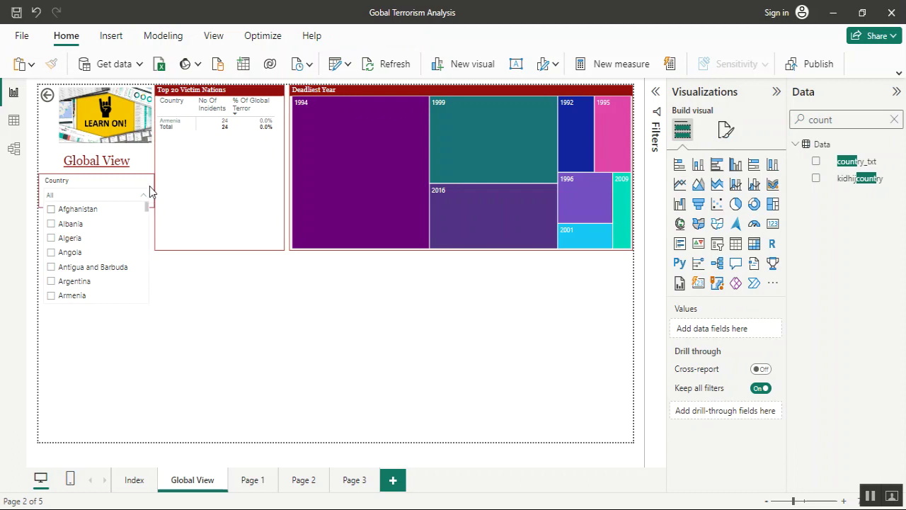
left_click(145, 181)
Step: Set the Country slicer's width to 245
left_click(107, 179)
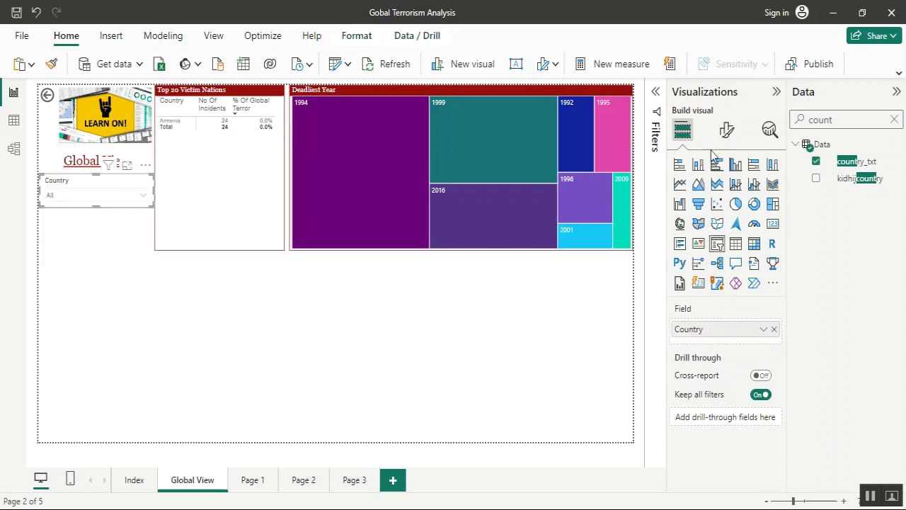
left_click(727, 129)
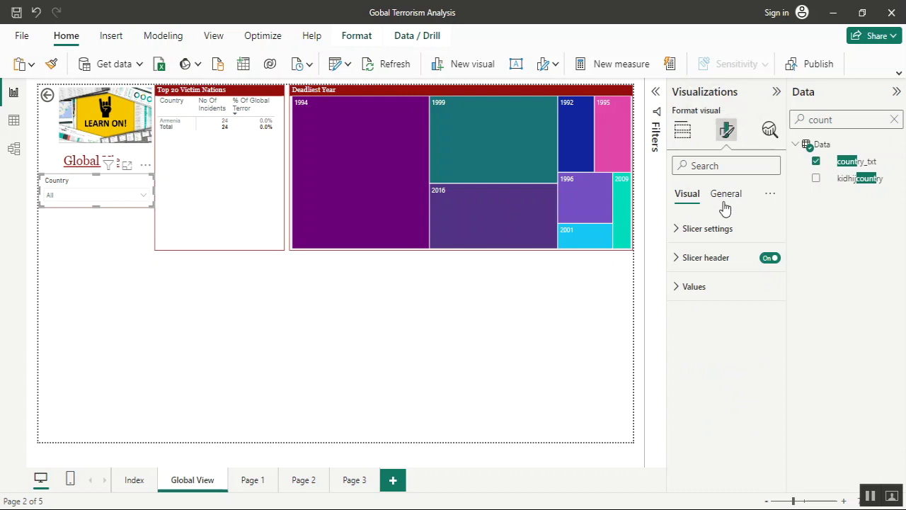
left_click(724, 204)
left_click(714, 234)
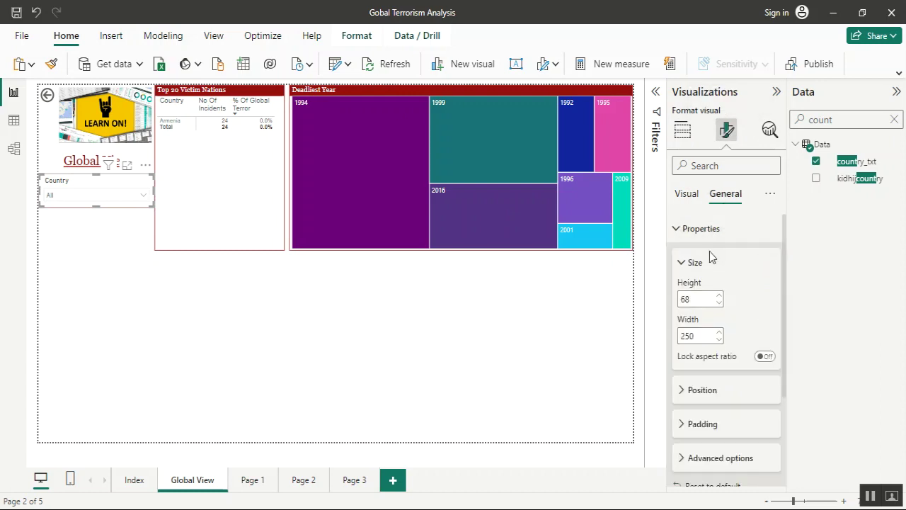
double_click(698, 337)
type("260")
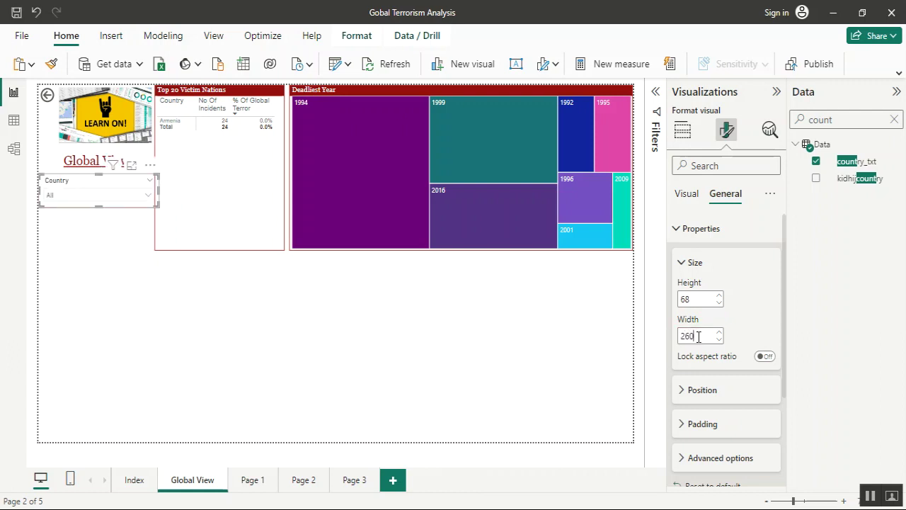
double_click(698, 337)
type("240")
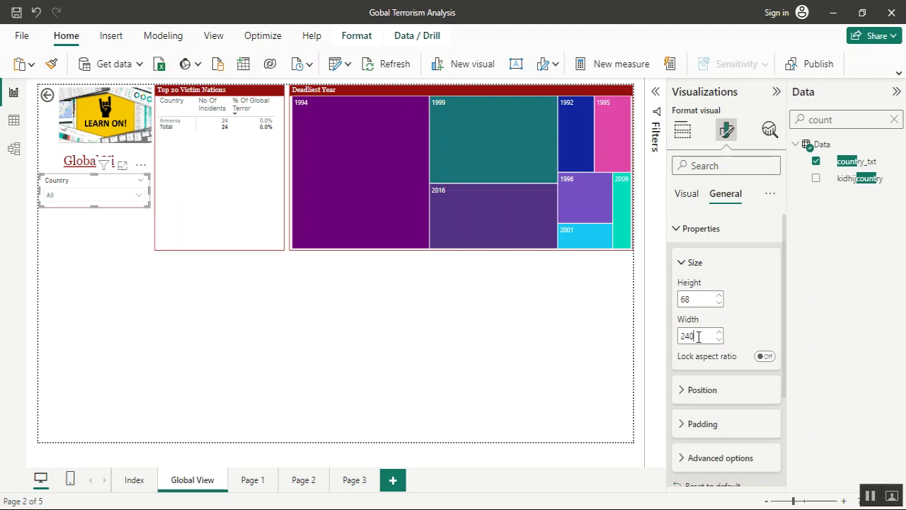
key("BackSpace")
type("5")
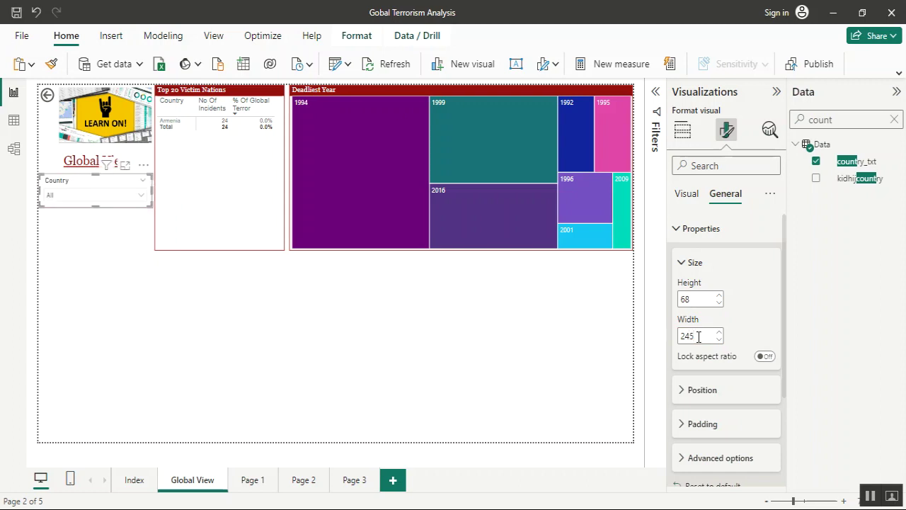
left_click(375, 365)
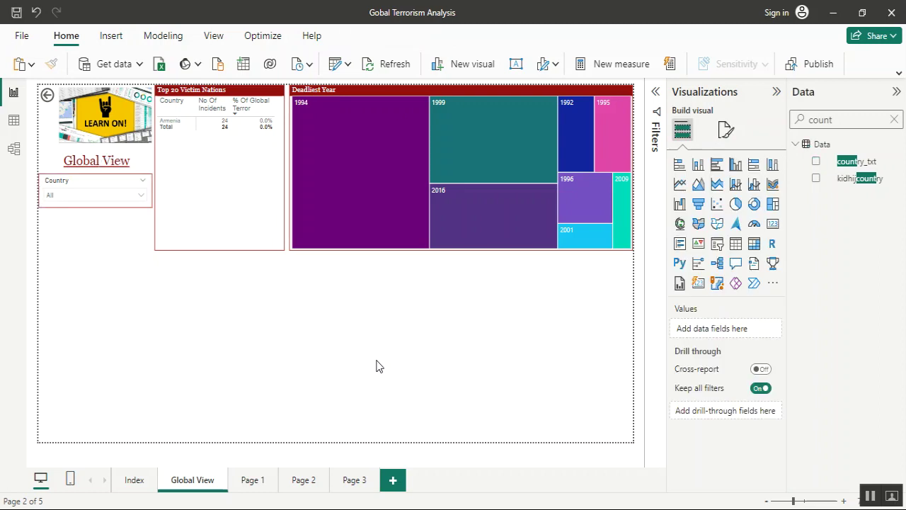
Step: Set the font color of the Country slicer's header to white
left_click(80, 182)
left_click(726, 131)
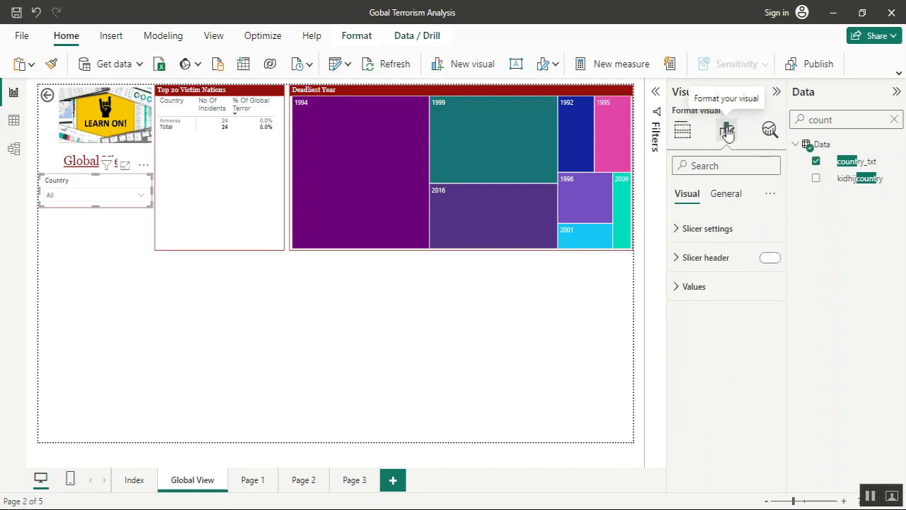
left_click(720, 260)
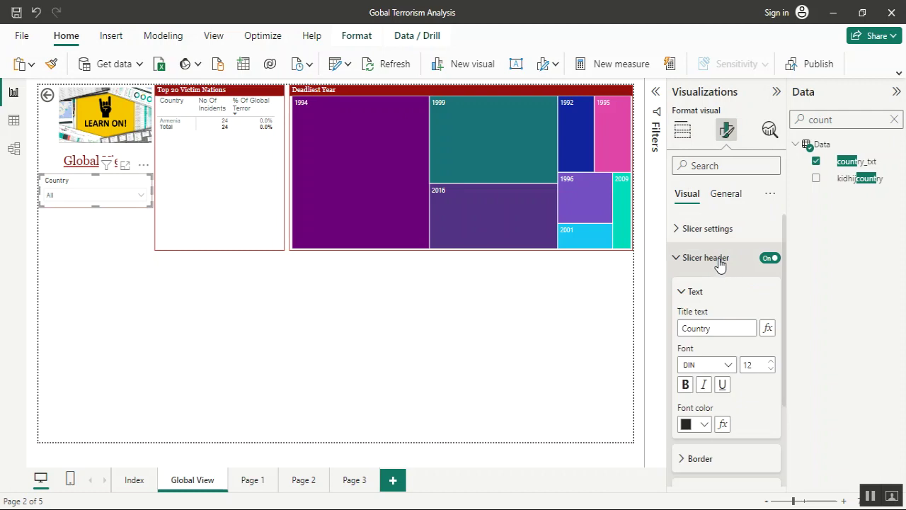
left_click(705, 425)
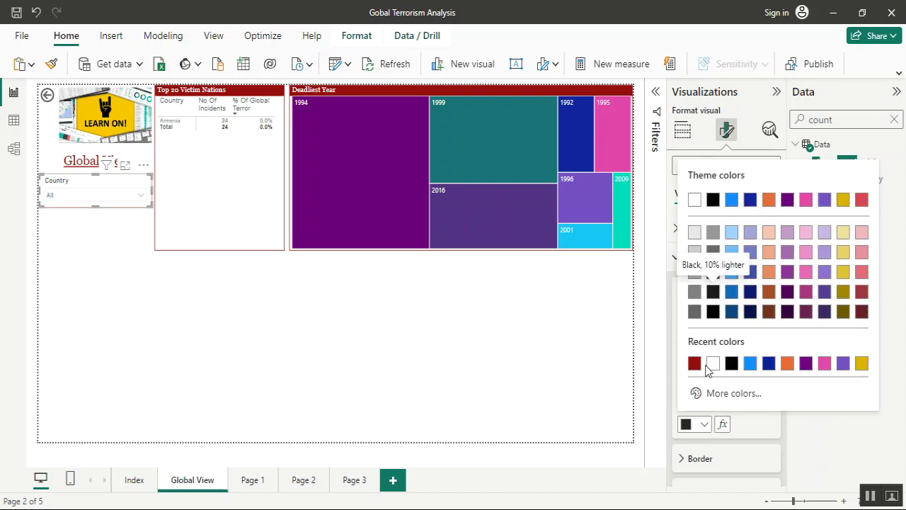
left_click(713, 363)
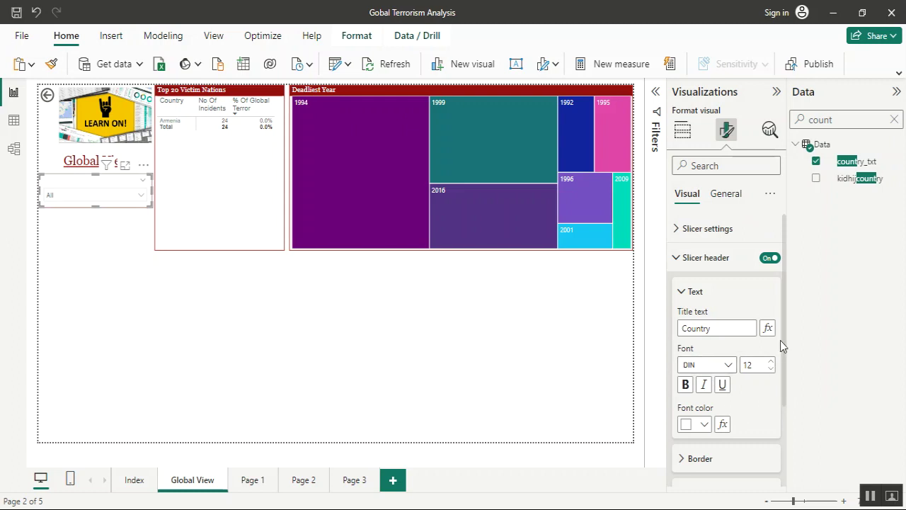
left_click_drag(783, 338, 793, 410)
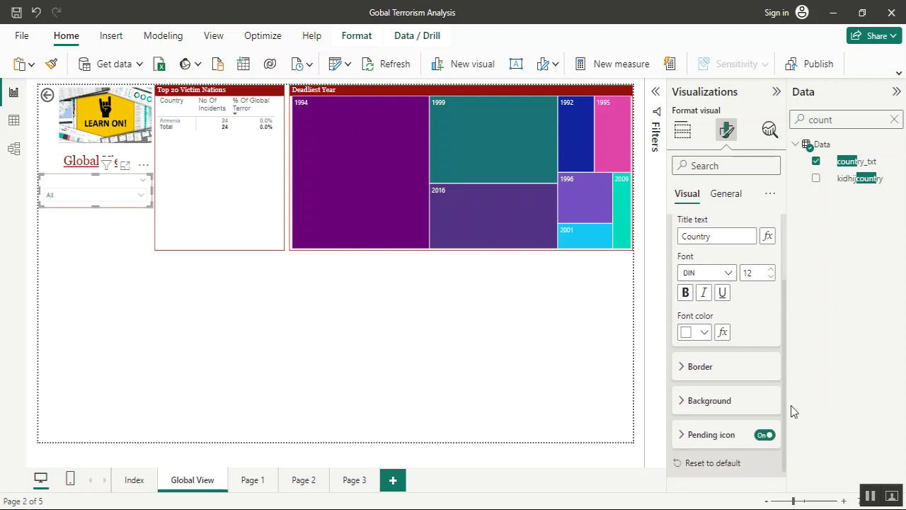
Step: Set the background color of the Country slicer's header to dark red
left_click(706, 399)
left_click(705, 434)
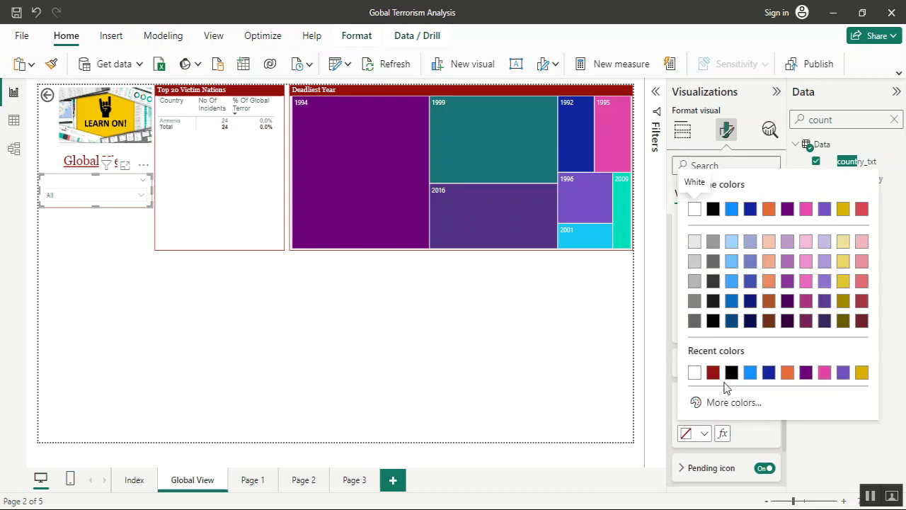
left_click(713, 375)
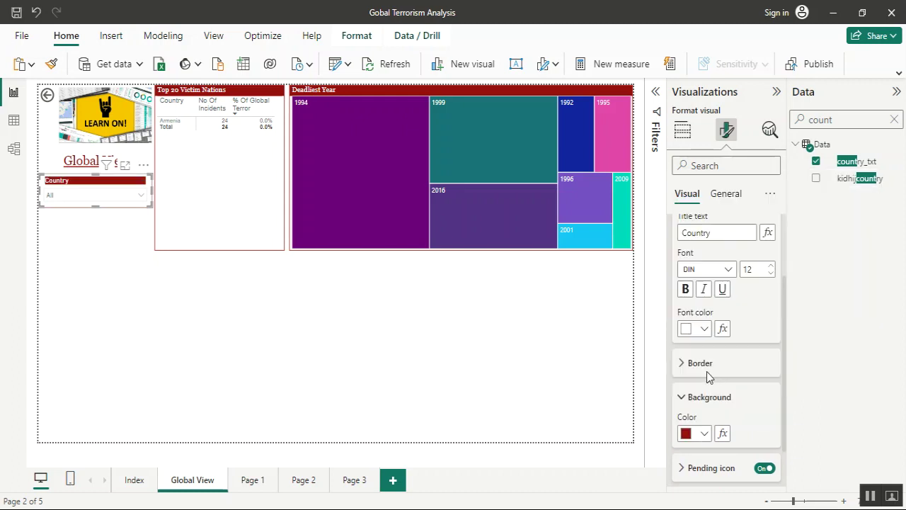
left_click(336, 388)
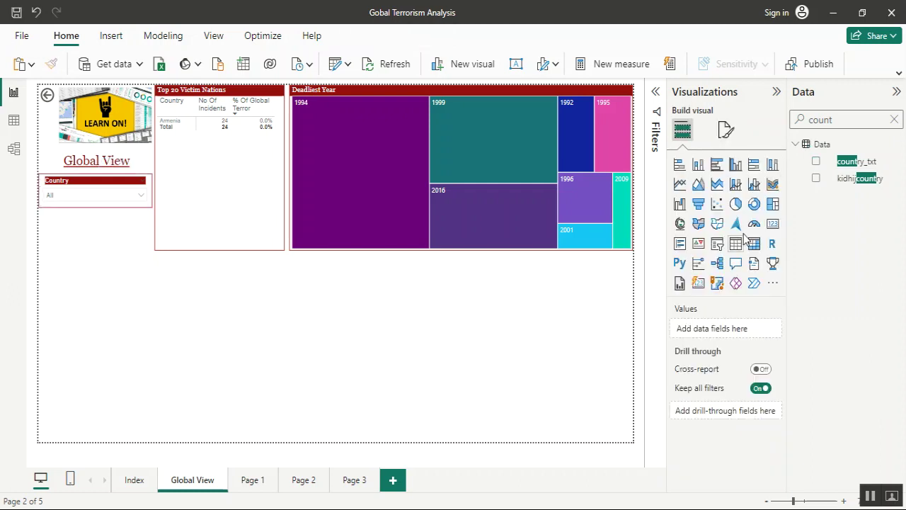
Step: Turn off the slicer header of the Country slicer
left_click(39, 203)
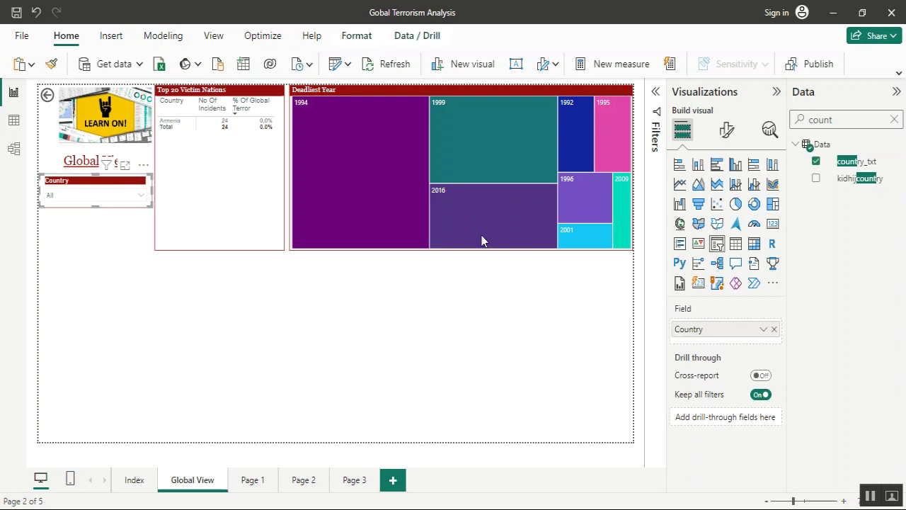
left_click(727, 131)
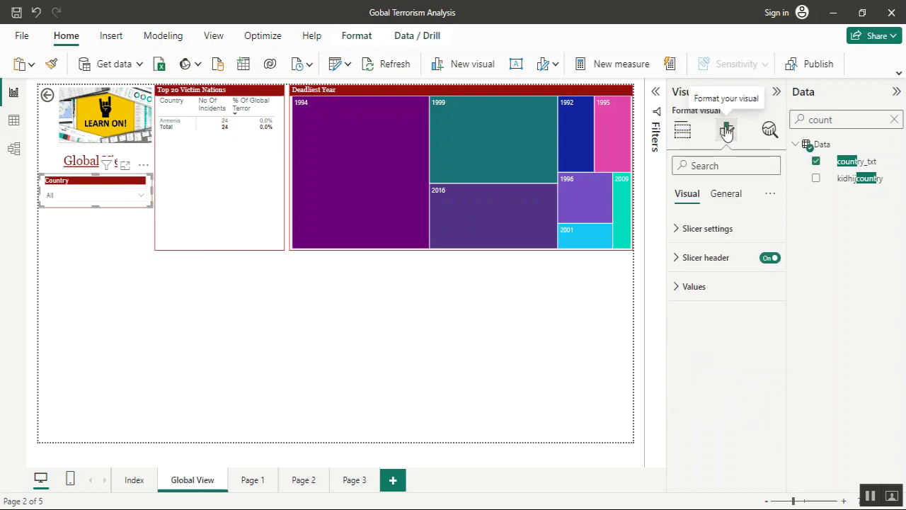
left_click(712, 259)
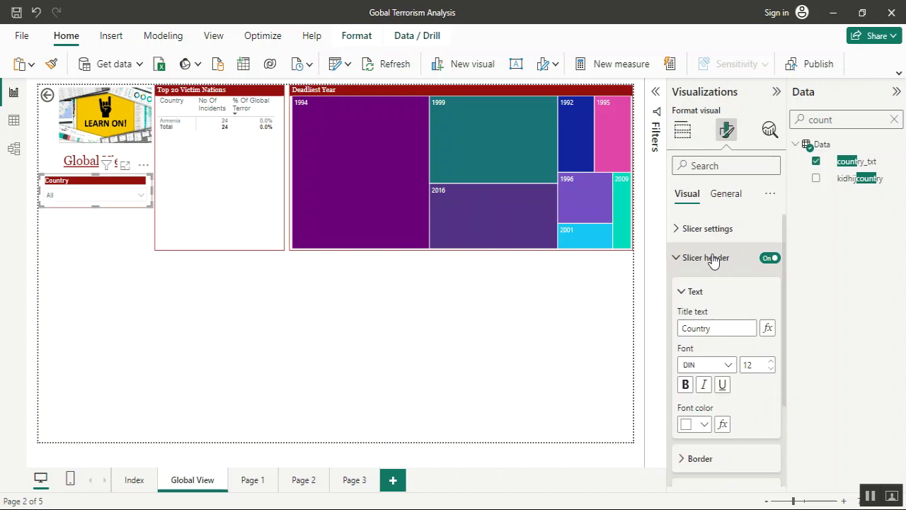
left_click(770, 258)
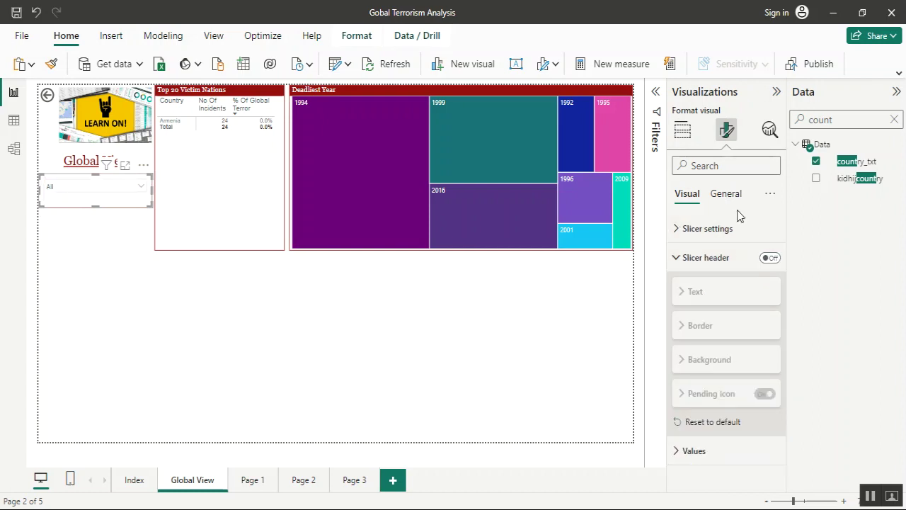
Step: Set the Country slicer's general title text to "Country"
left_click(726, 195)
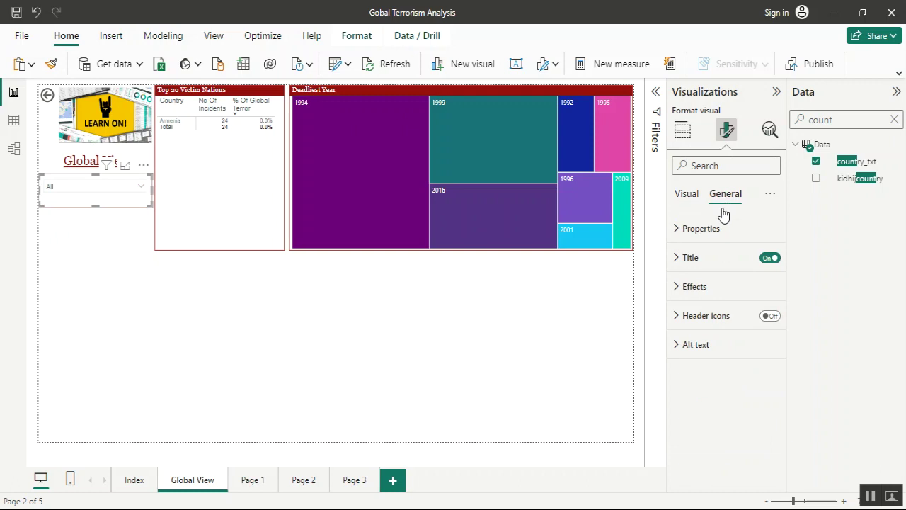
left_click(710, 260)
left_click(709, 326)
type("Country")
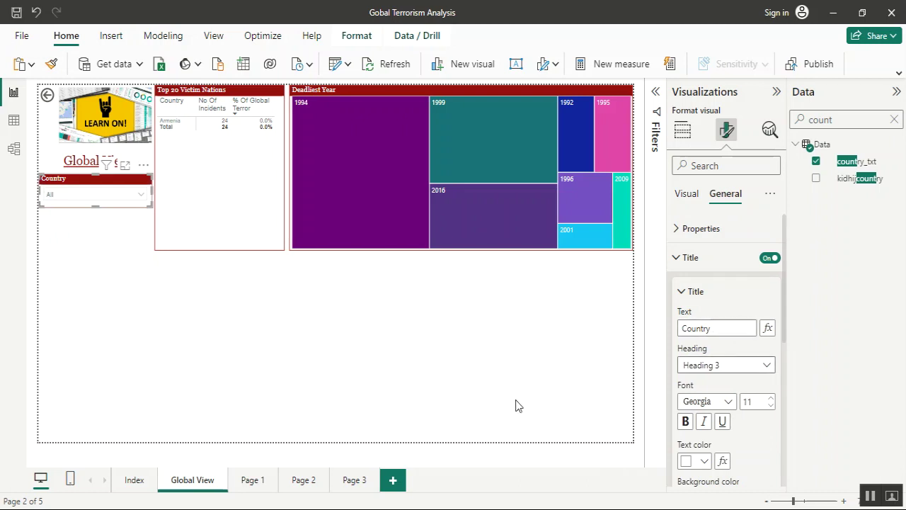
left_click(364, 388)
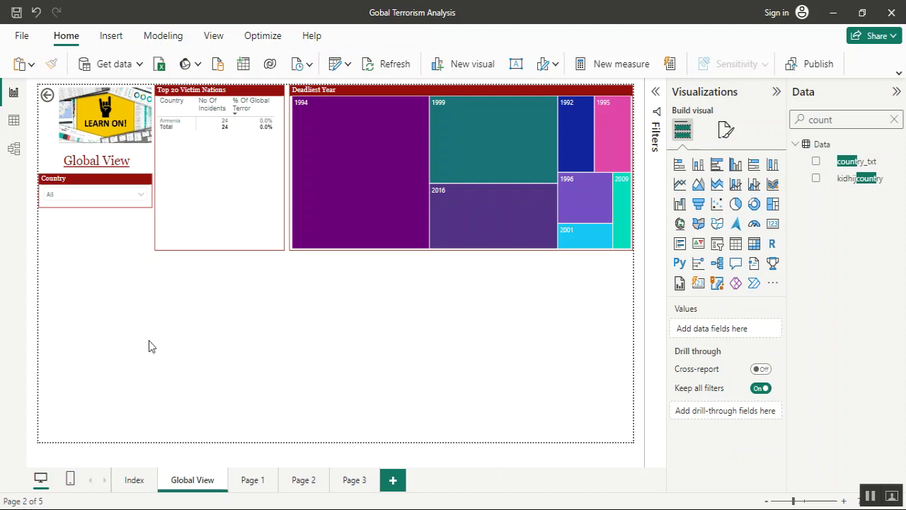
Step: Narrow the Country slicer slightly from its left edge and set its horizontal position to 5
left_click(78, 183)
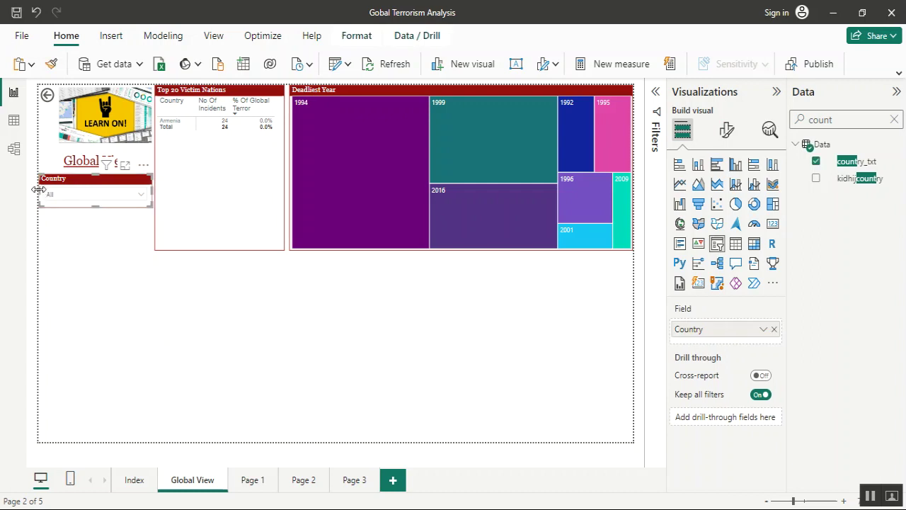
left_click_drag(38, 190, 47, 194)
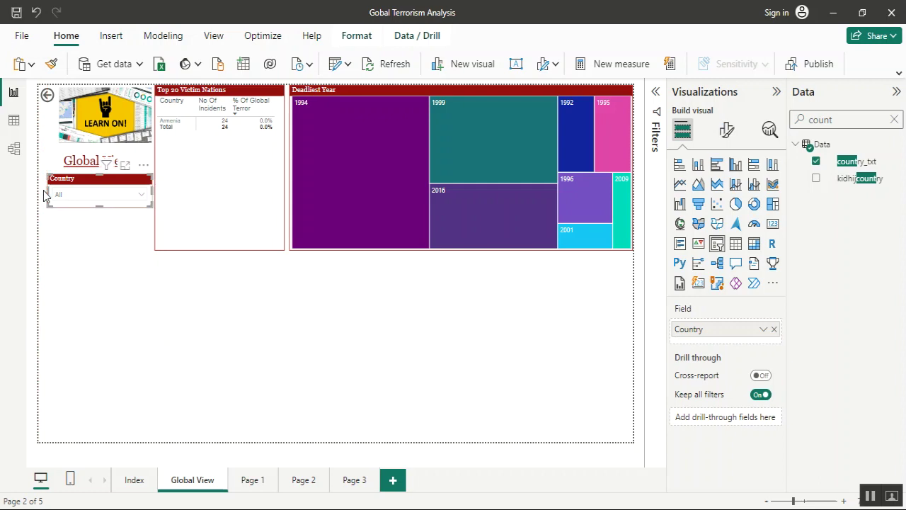
left_click(730, 129)
left_click(725, 198)
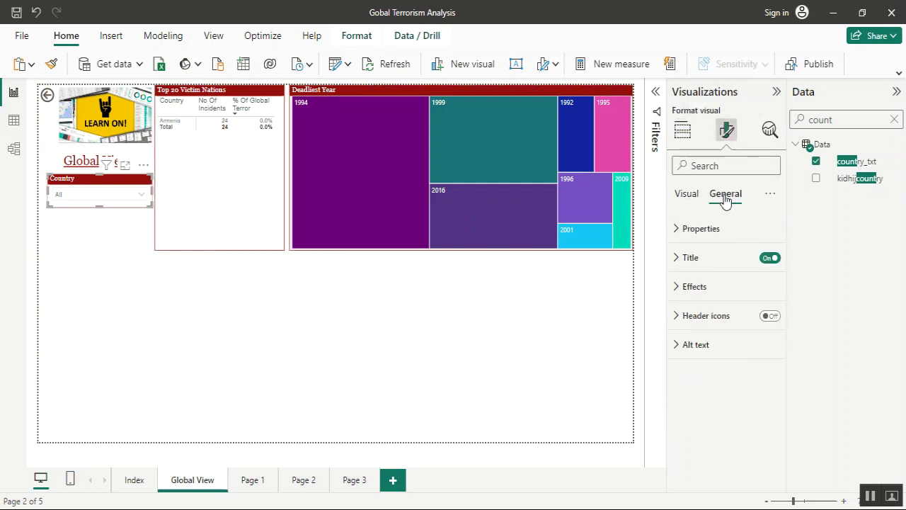
left_click(706, 240)
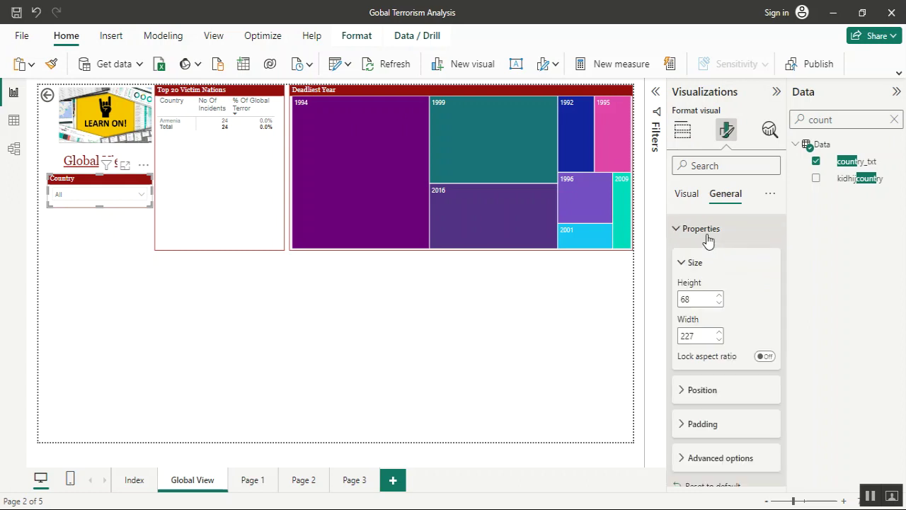
left_click(711, 390)
left_click(697, 429)
type("5")
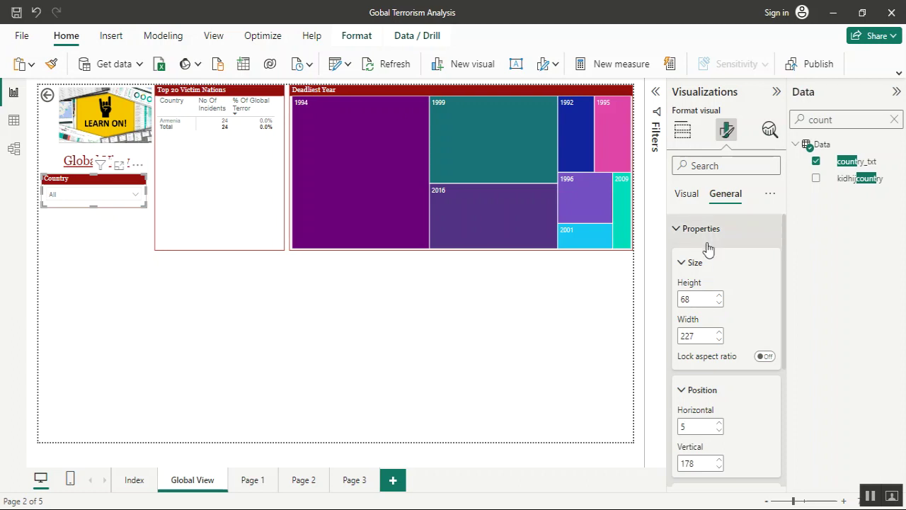
Step: Set the Country slicer's width to 240, trying 230 and 235 first
double_click(700, 332)
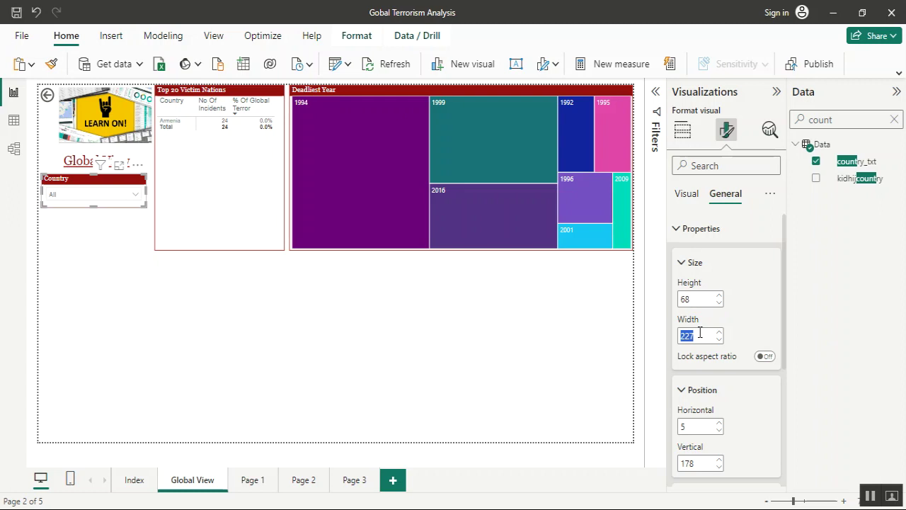
type("230")
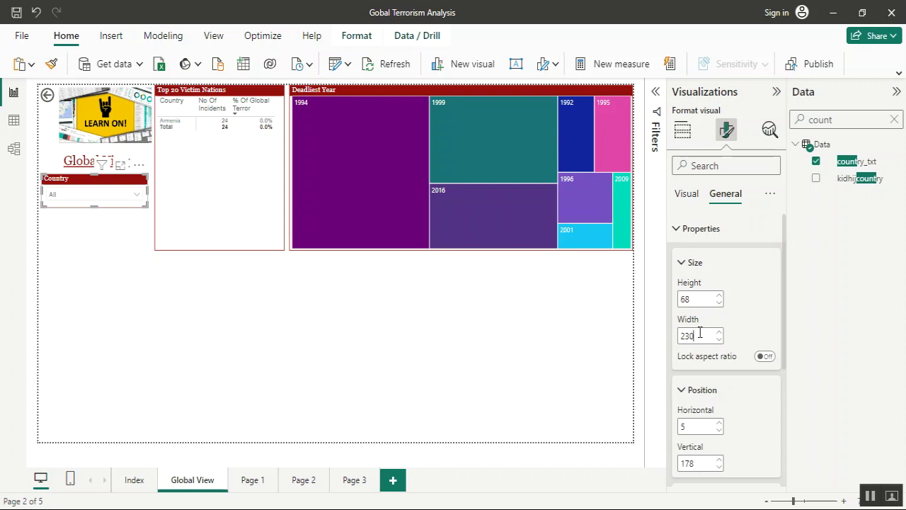
key("BackSpace")
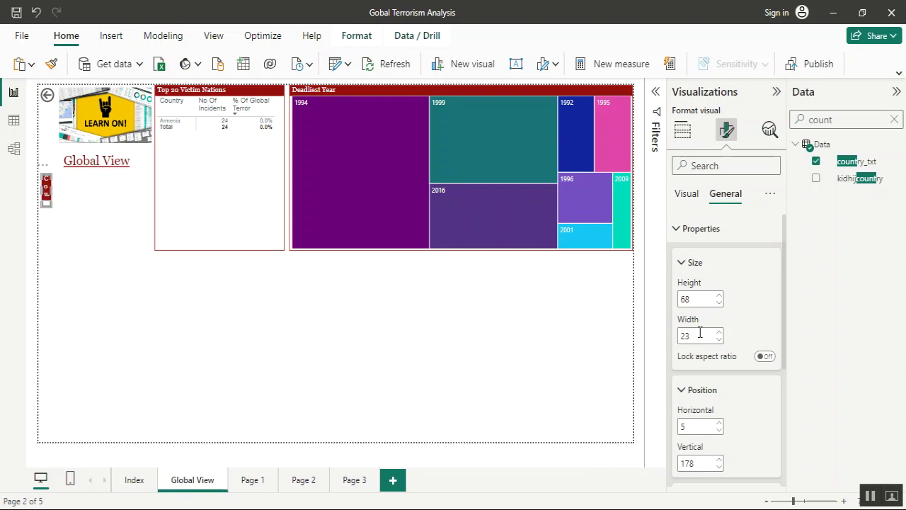
type("5")
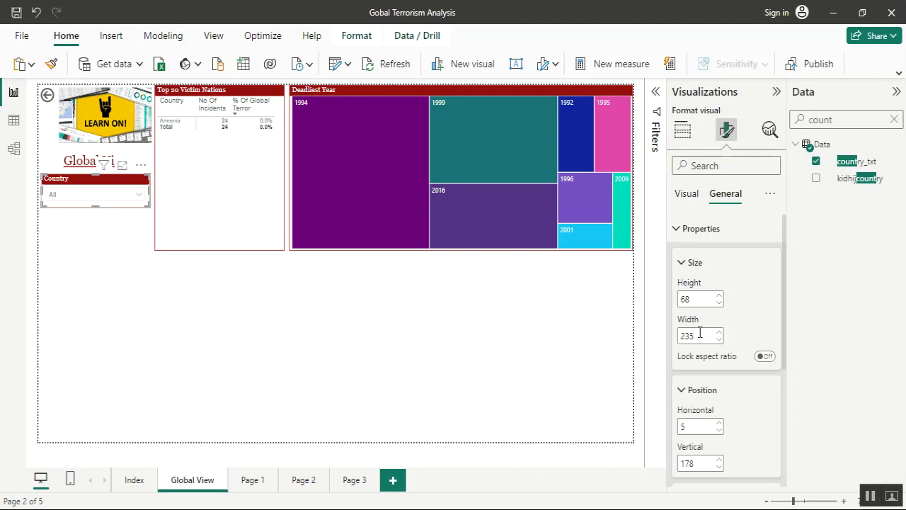
key("BackSpace")
key("BackSpace")
type("40")
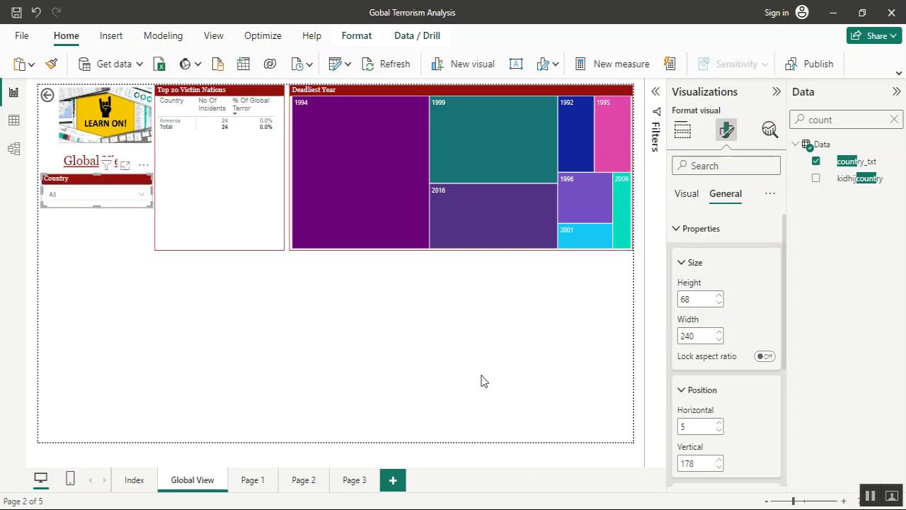
left_click(139, 348)
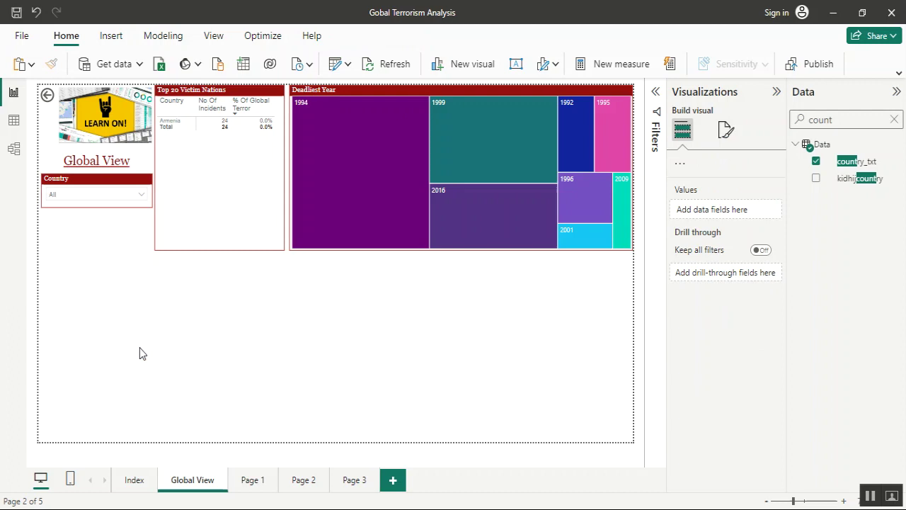
Step: Select Afghanistan in the Country slicer's dropdown list and clear it again to reset the country filter
left_click(117, 195)
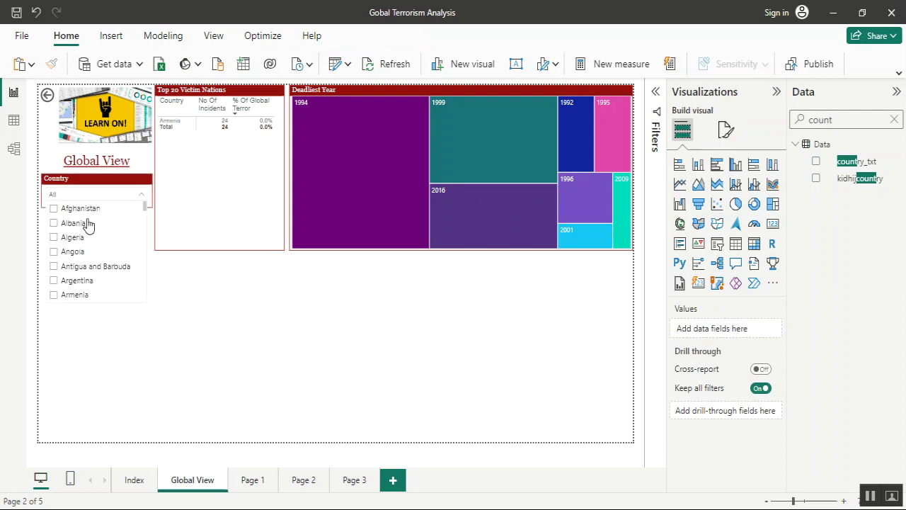
left_click(54, 210)
left_click(54, 210)
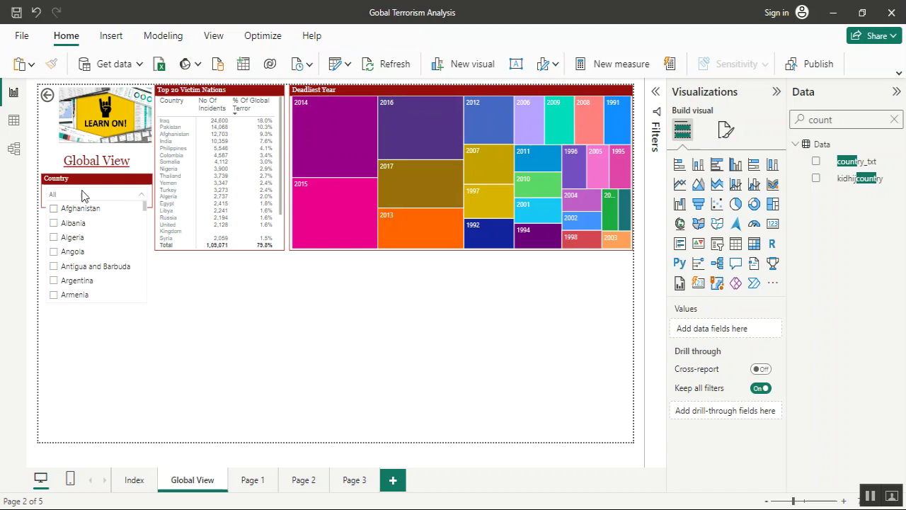
Step: Duplicate the Country slicer and align the copy directly below the original, beside the lower part of the table
left_click(85, 193)
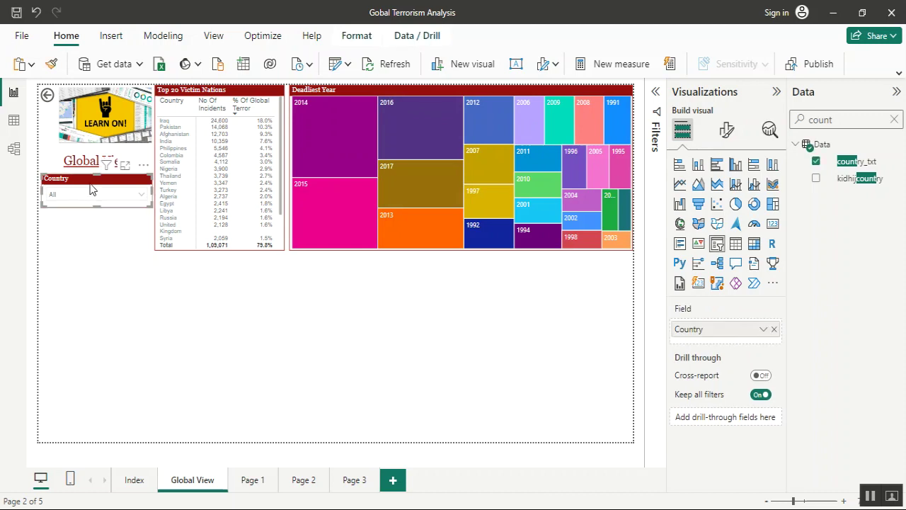
left_click(82, 260)
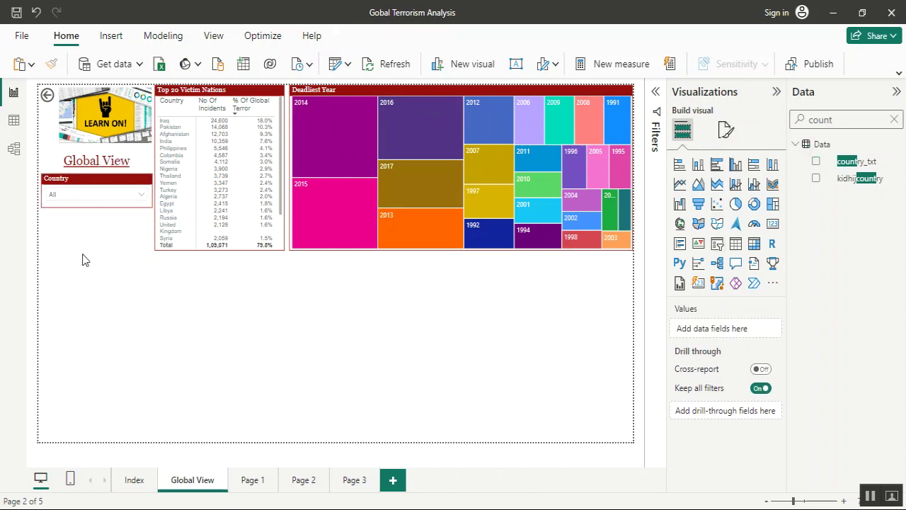
key("ctrl+v")
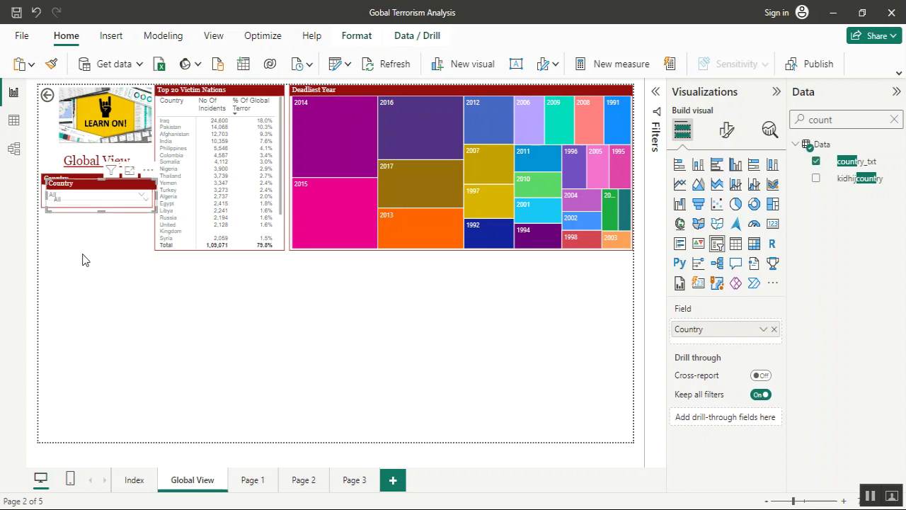
left_click_drag(85, 187, 80, 225)
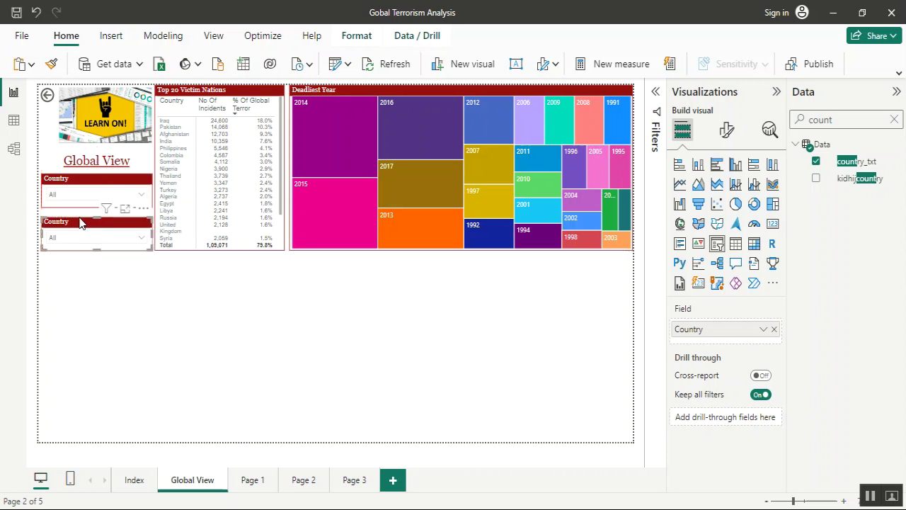
left_click(87, 280)
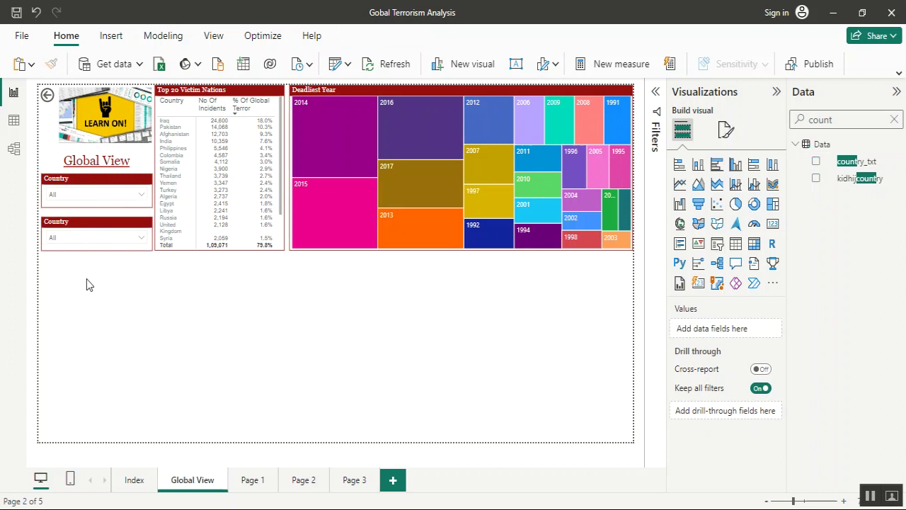
Step: Paste two more copies of the Country slicer and place them in the same column below the second one
key("ctrl+v")
left_click(78, 328)
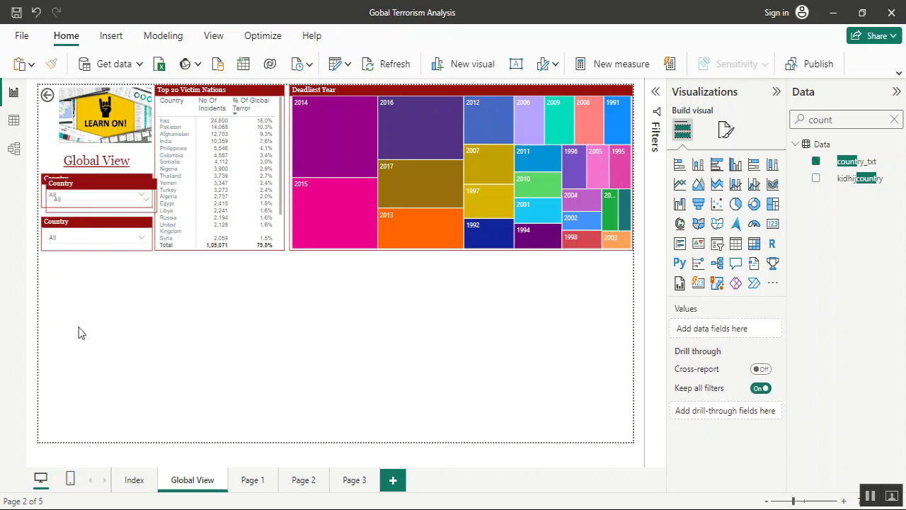
key("ctrl+v")
left_click_drag(80, 193, 72, 376)
Step: Replace the Country field of the second slicer with Date Of Incident, searching the fields for "inc"
left_click(75, 236)
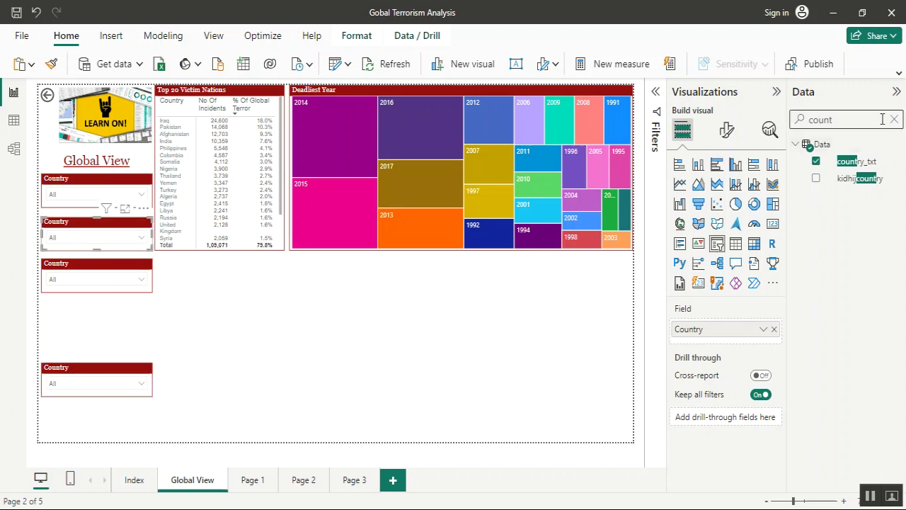
double_click(855, 118)
type("inc")
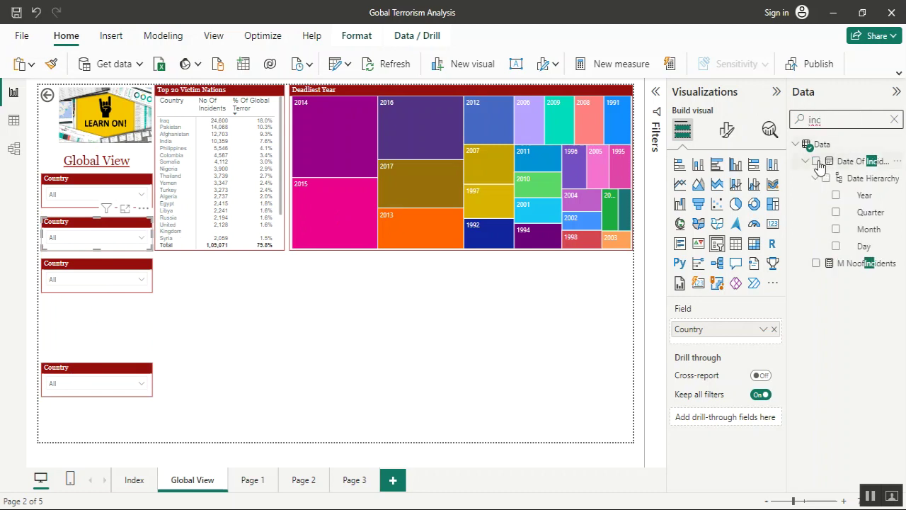
left_click(776, 331)
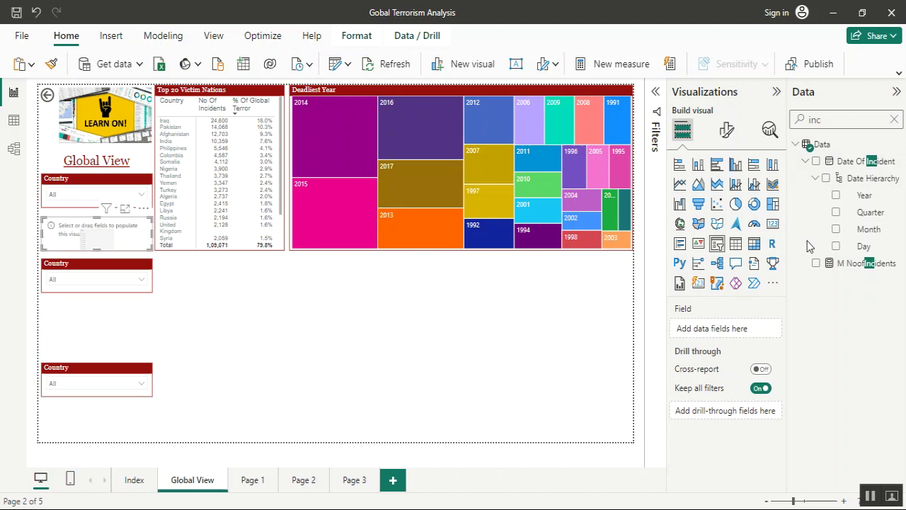
left_click(816, 162)
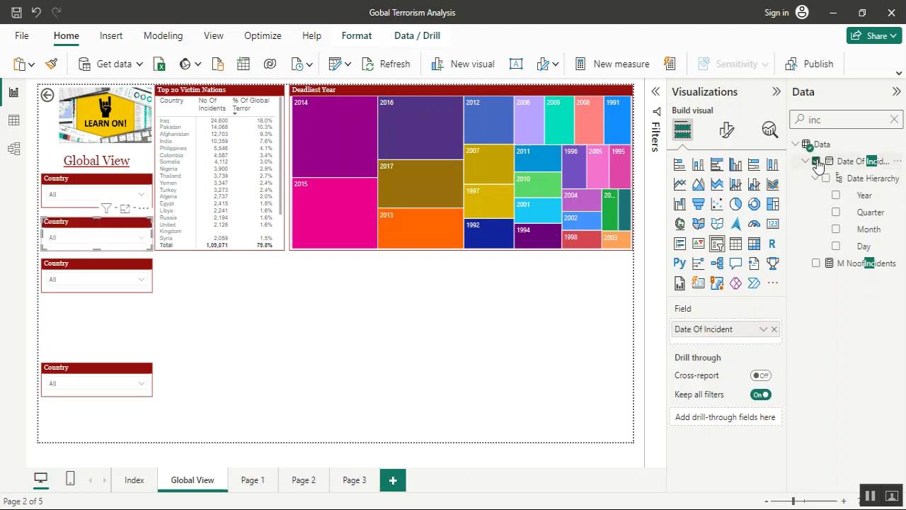
Step: Set the Date Of Incident slicer's style to Between, after trying the Relative Date style
left_click(727, 130)
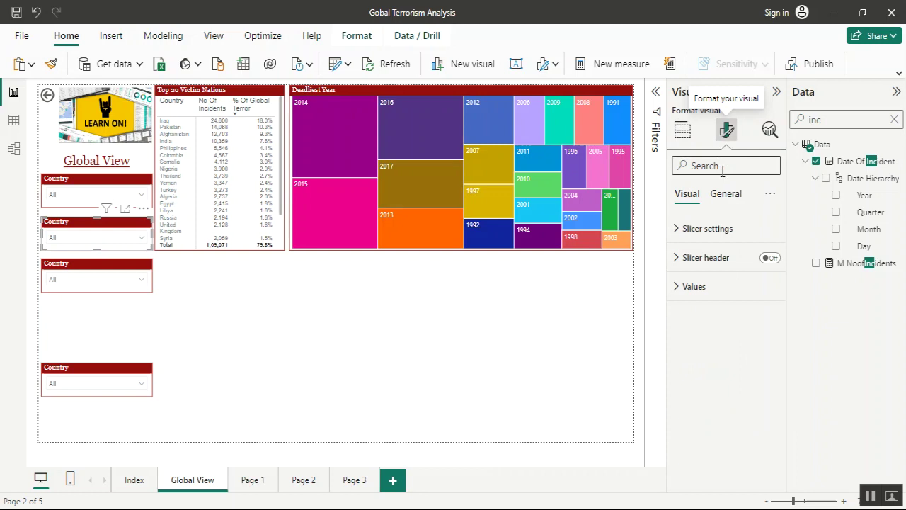
left_click(716, 231)
left_click(714, 300)
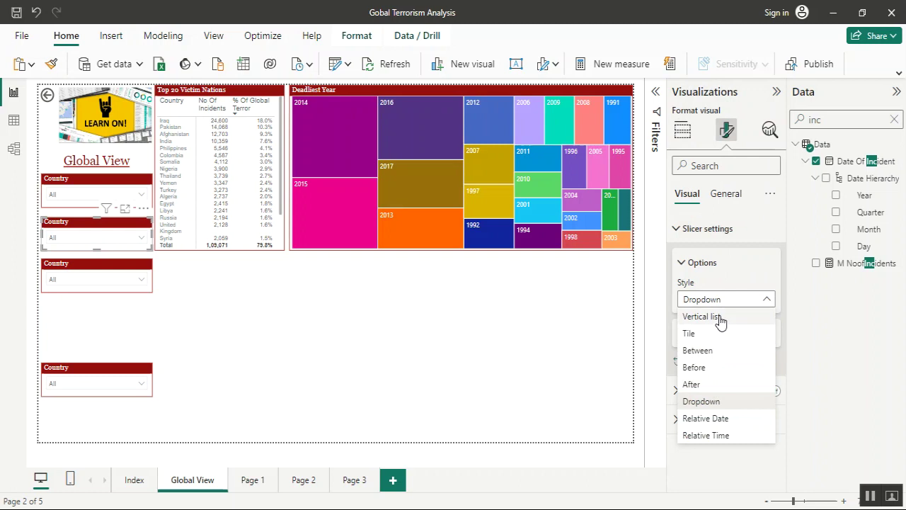
left_click(706, 419)
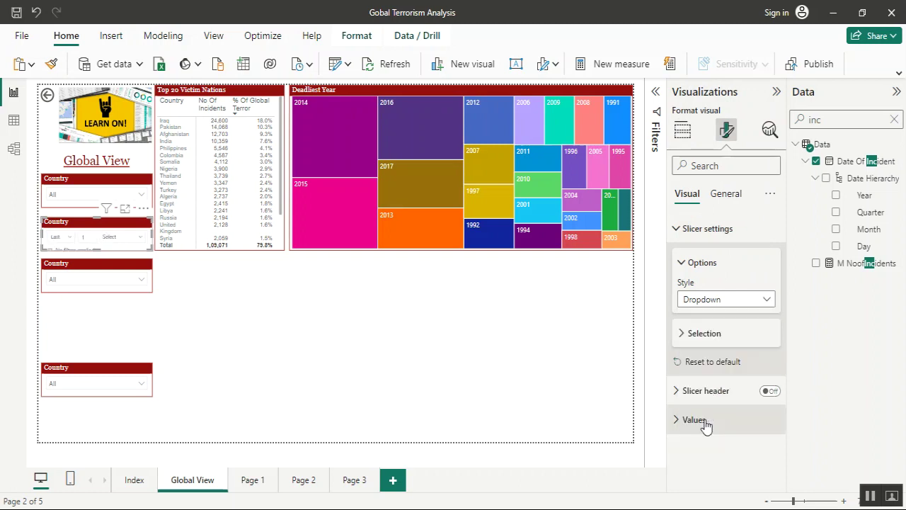
left_click(725, 301)
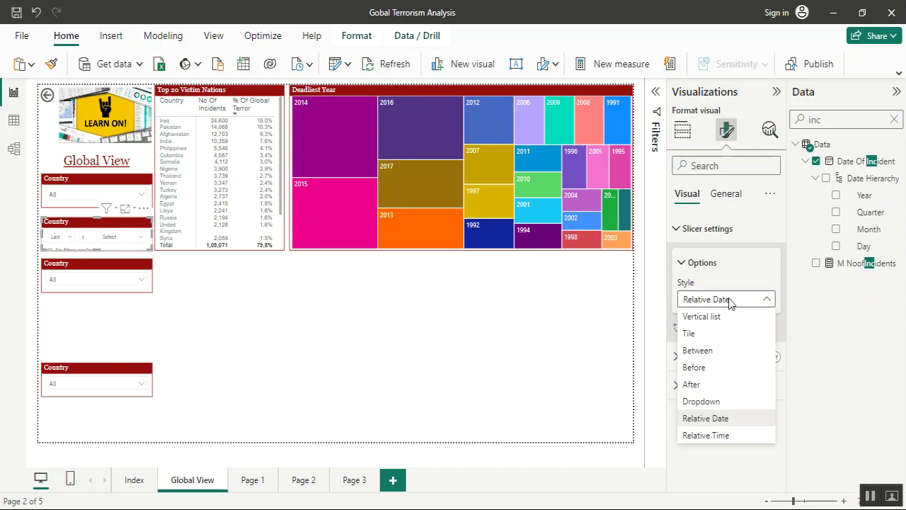
left_click(713, 351)
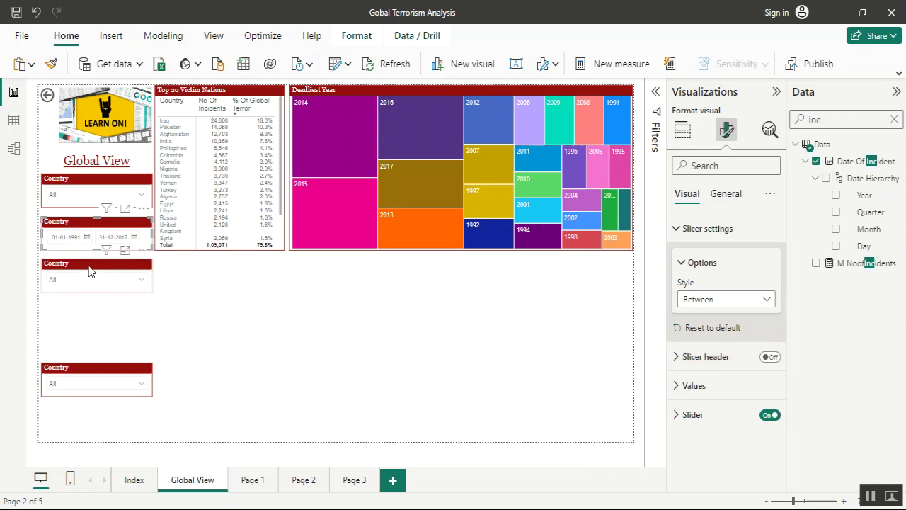
Step: Move the third slicer down and increase the date slicer's height so that its range slider fits above it
left_click_drag(87, 276, 87, 286)
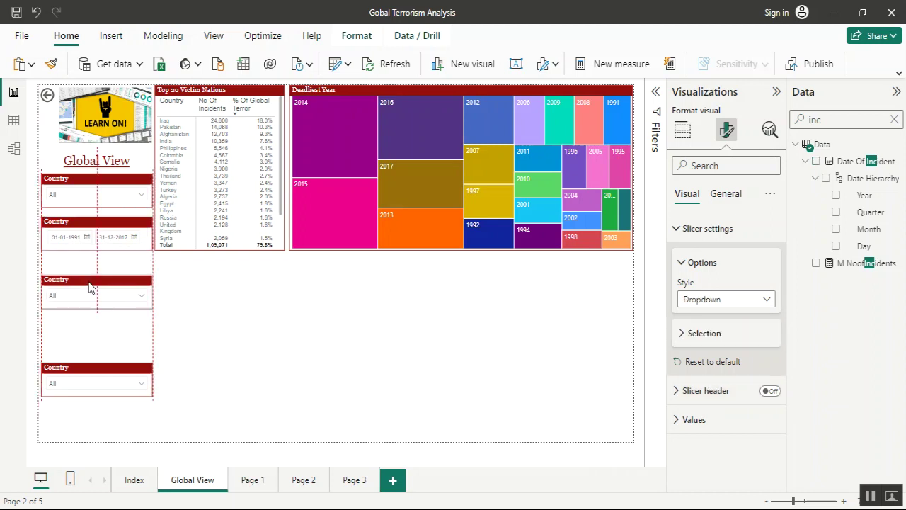
left_click(88, 247)
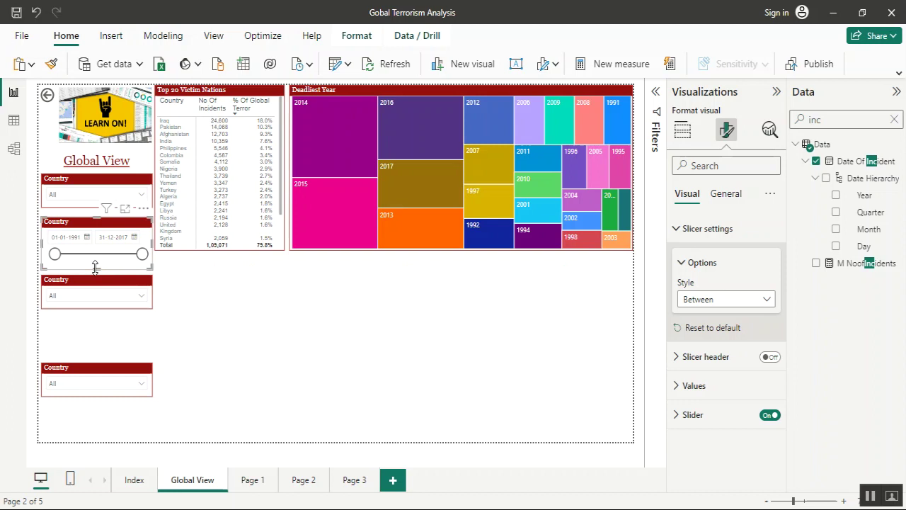
left_click_drag(97, 286, 97, 294)
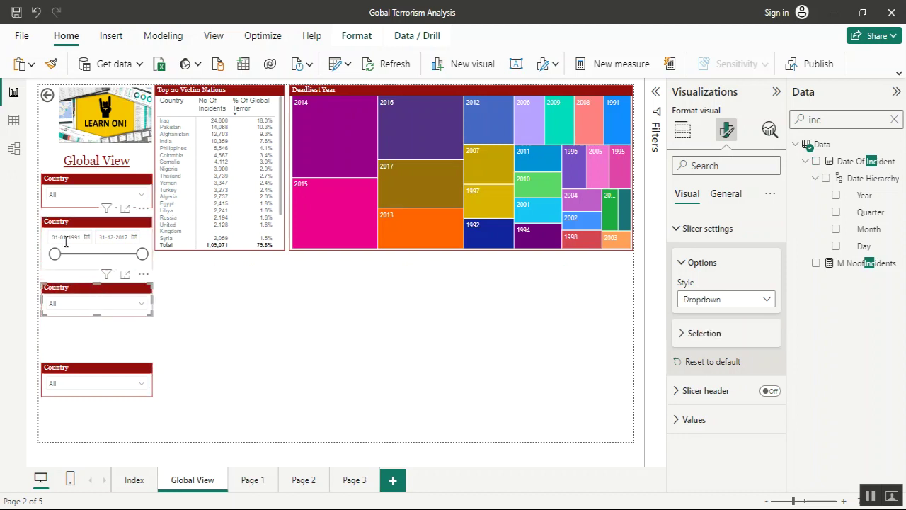
Step: Try the date slicer by moving its start to 19-07-1997, and return the start to 01-01-1991
left_click_drag(55, 257, 78, 263)
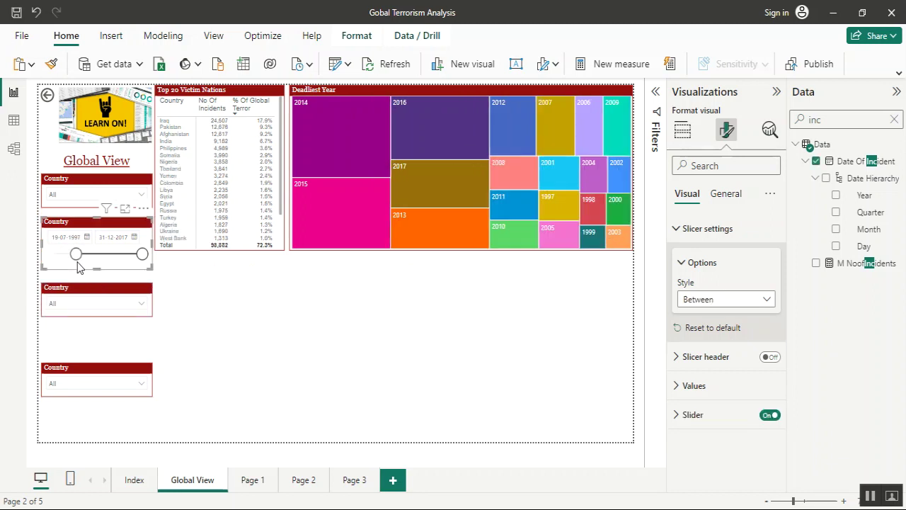
left_click_drag(76, 256, 53, 257)
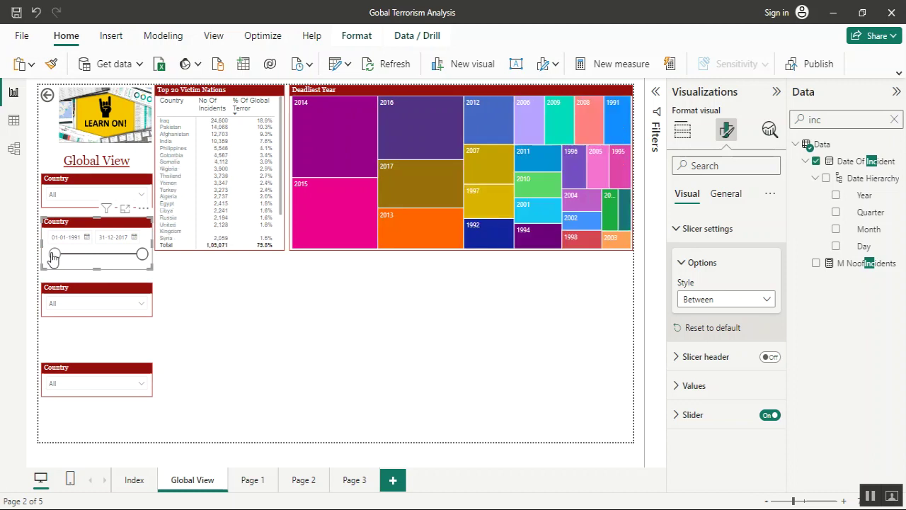
Step: Select the third slicer and search the data fields for "wea"
left_click(97, 302)
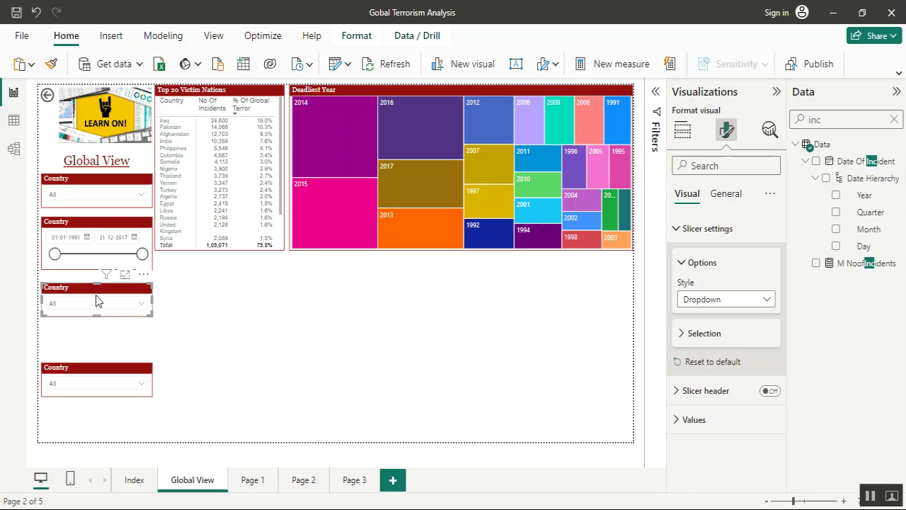
double_click(814, 120)
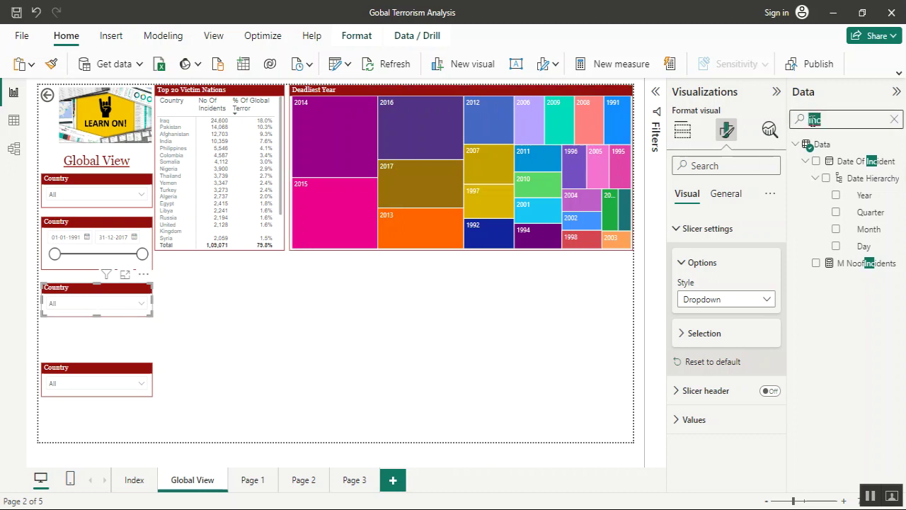
type("wea")
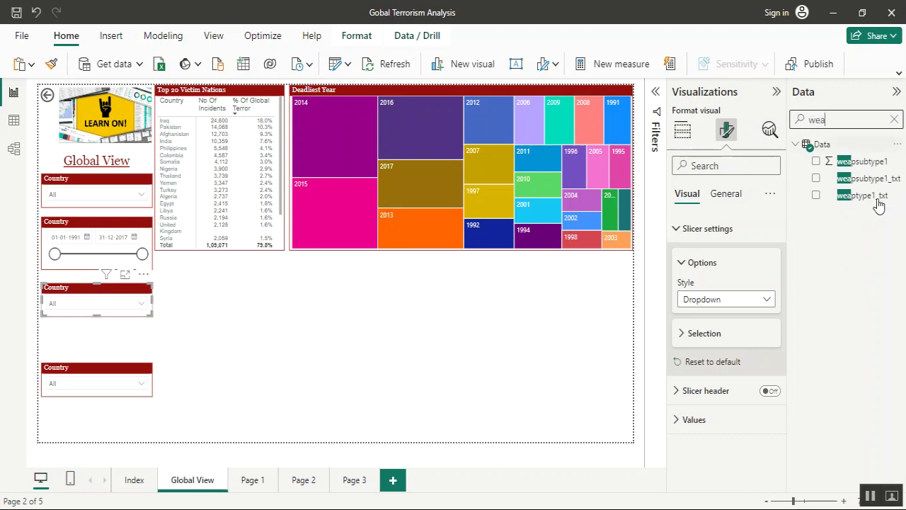
Step: Search the fields for "wea" in the table data and inspect the columns weapsubtype1, weapsubtype1_txt and weaptype1_txt
left_click(14, 121)
double_click(800, 120)
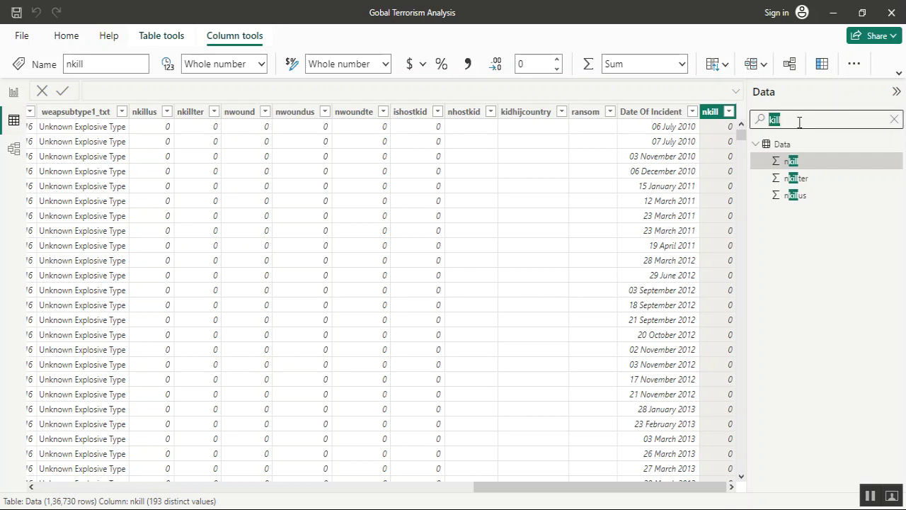
type("wea")
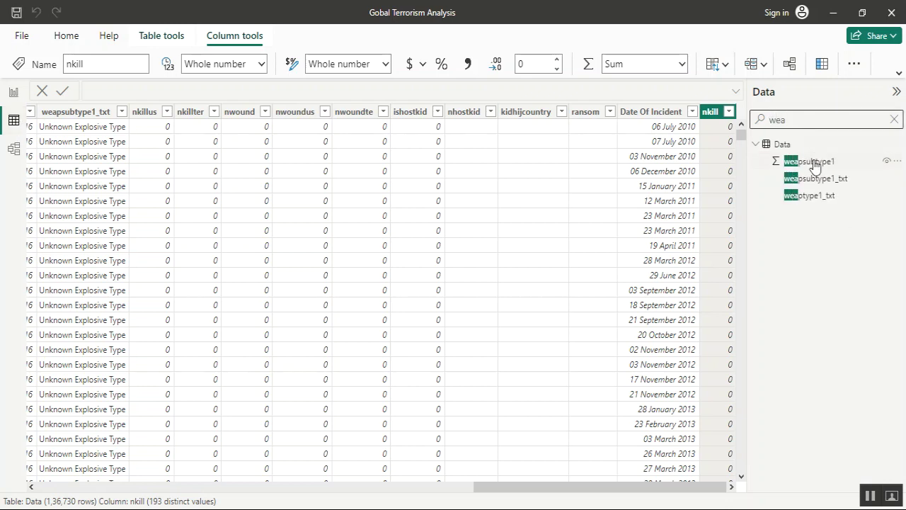
left_click(819, 168)
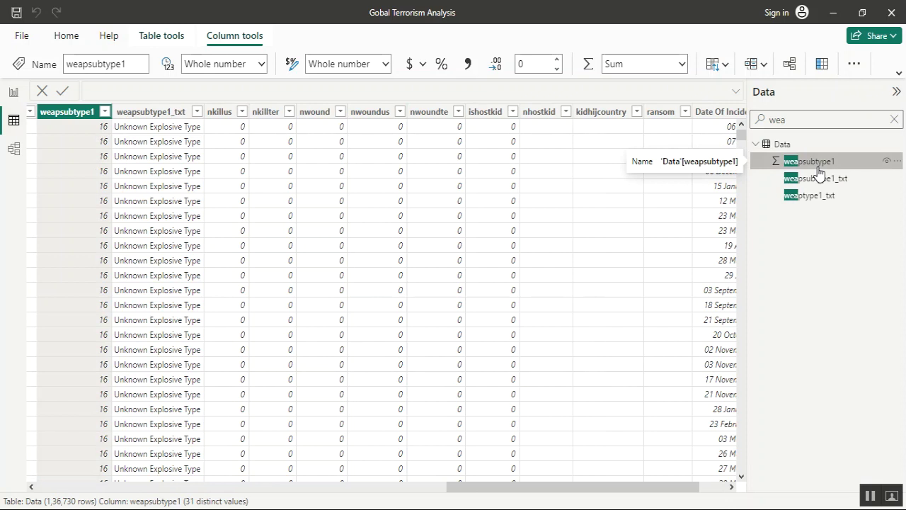
left_click(819, 180)
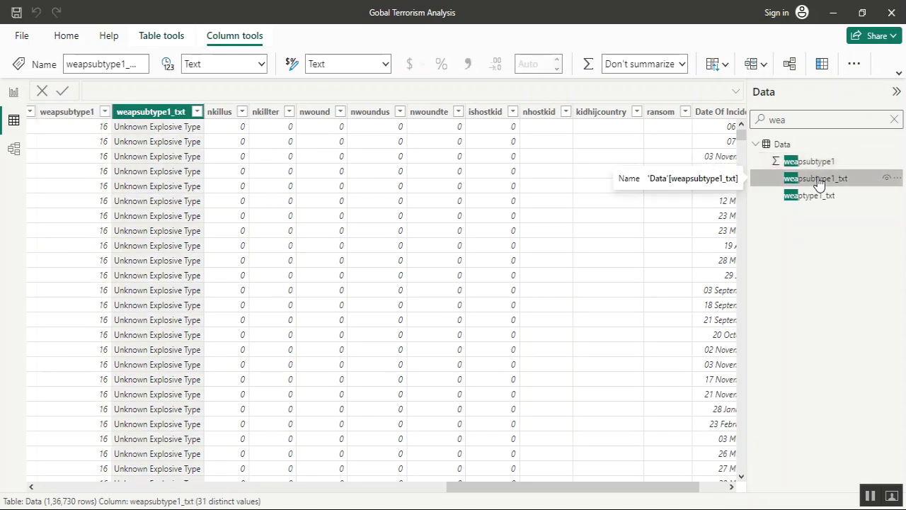
left_click(810, 201)
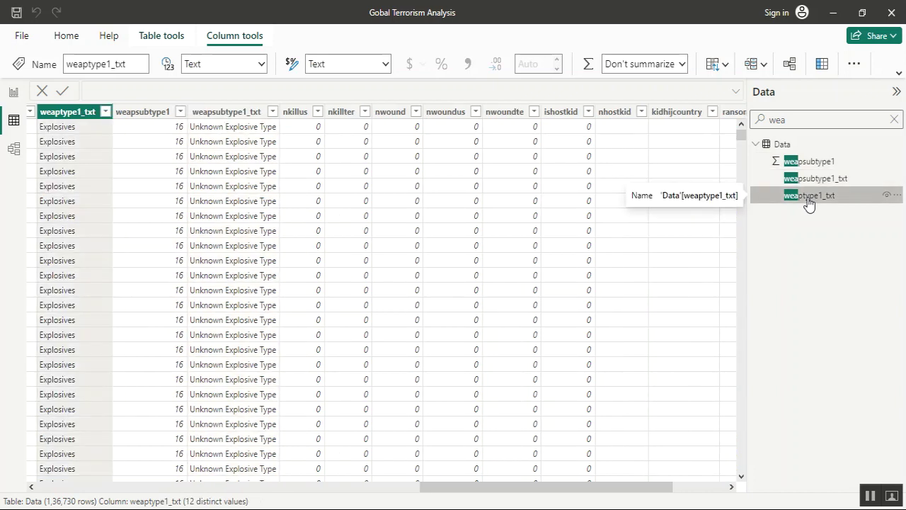
Step: Examine the distinct values of the weaptype1_txt and weapsubtype1_txt columns without filtering them
left_click(105, 114)
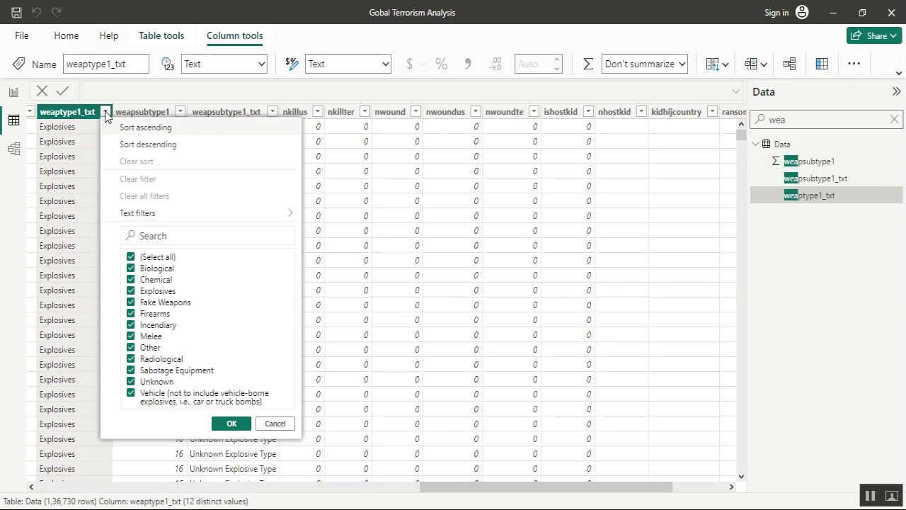
left_click(126, 115)
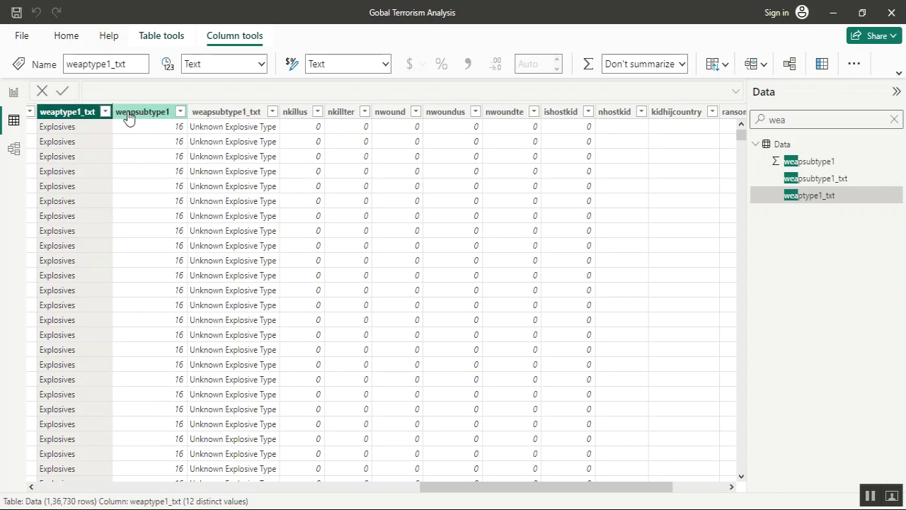
left_click(272, 112)
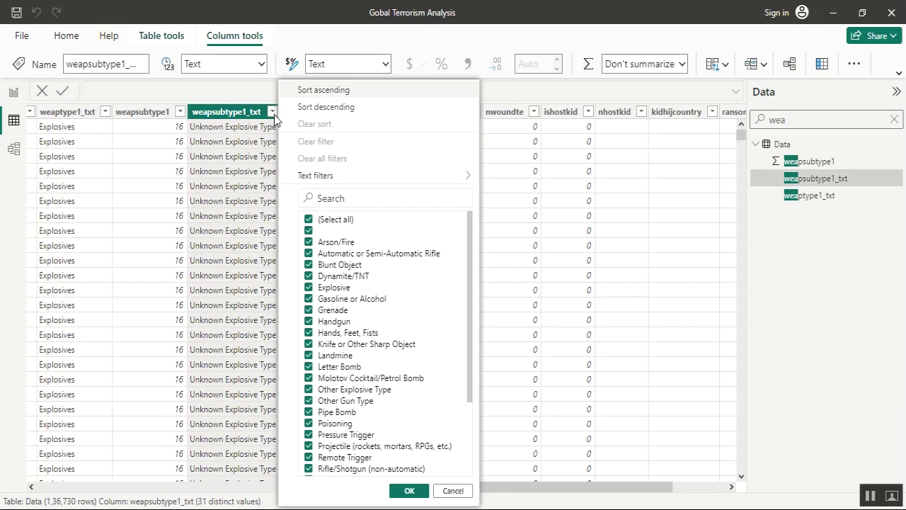
left_click(273, 115)
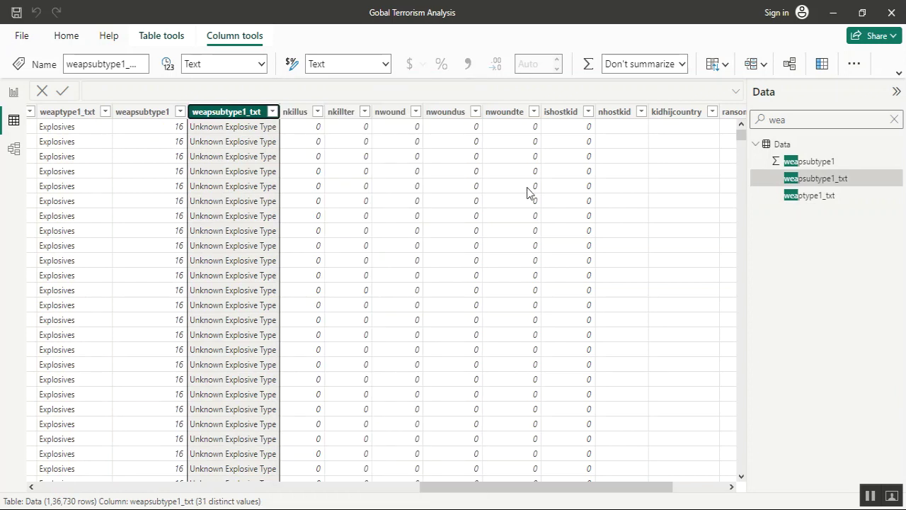
Step: Copy the column name weaptype1_txt from the table data and search the report's fields for it
left_click(819, 201)
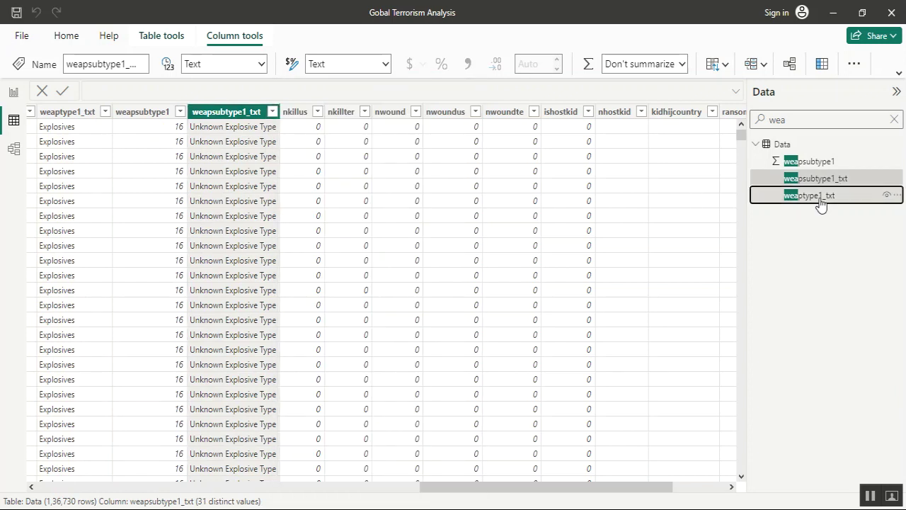
double_click(820, 202)
key("ctrl+c")
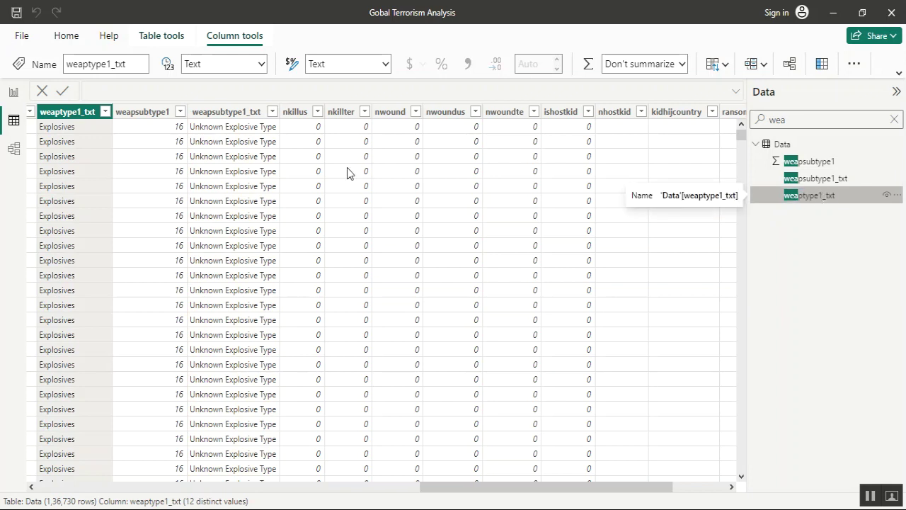
left_click(14, 94)
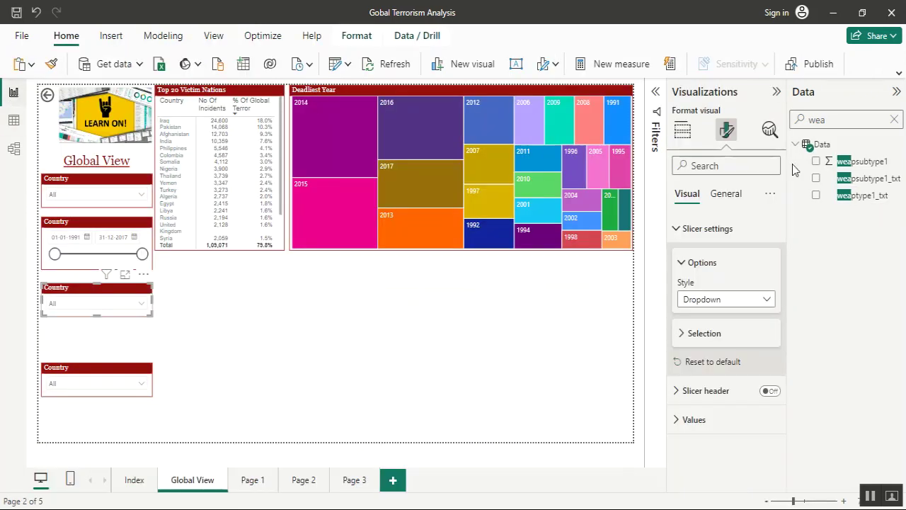
double_click(832, 118)
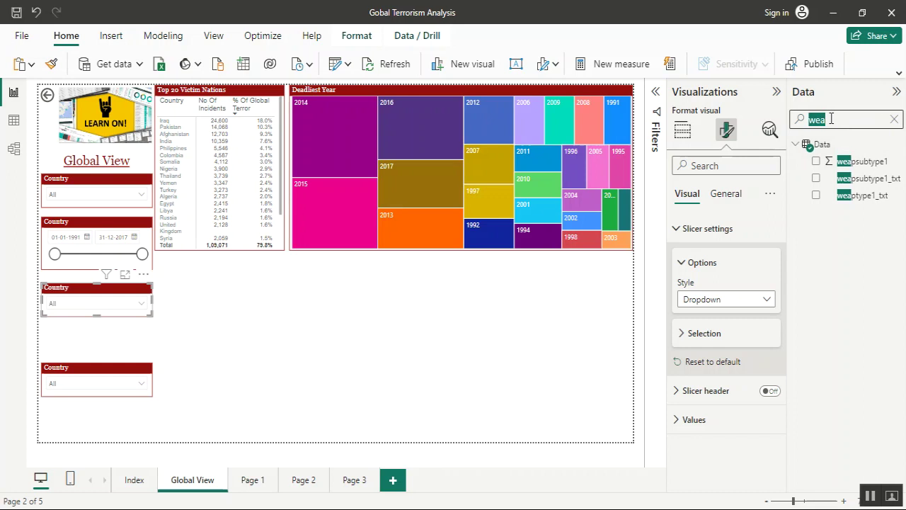
key("ctrl+v")
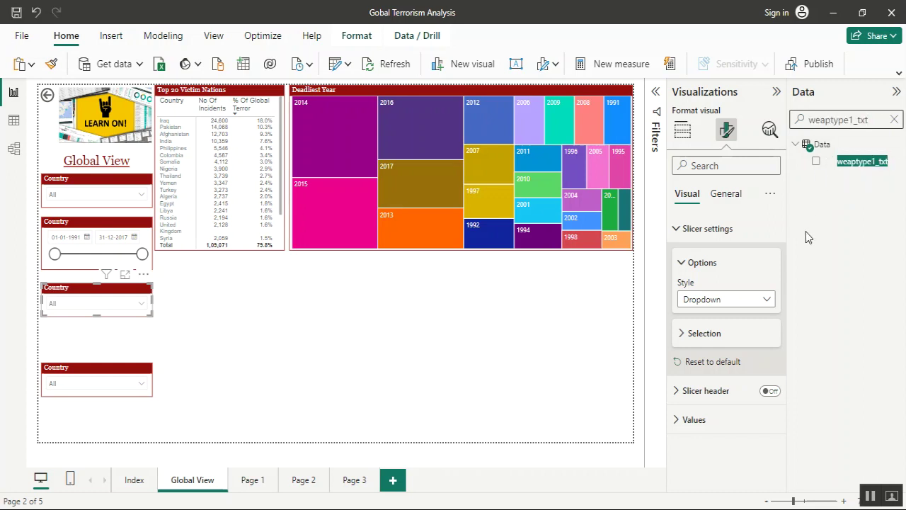
Step: Replace the Country field of the third slicer with weaptype1_txt, keeping the field's name
left_click(692, 138)
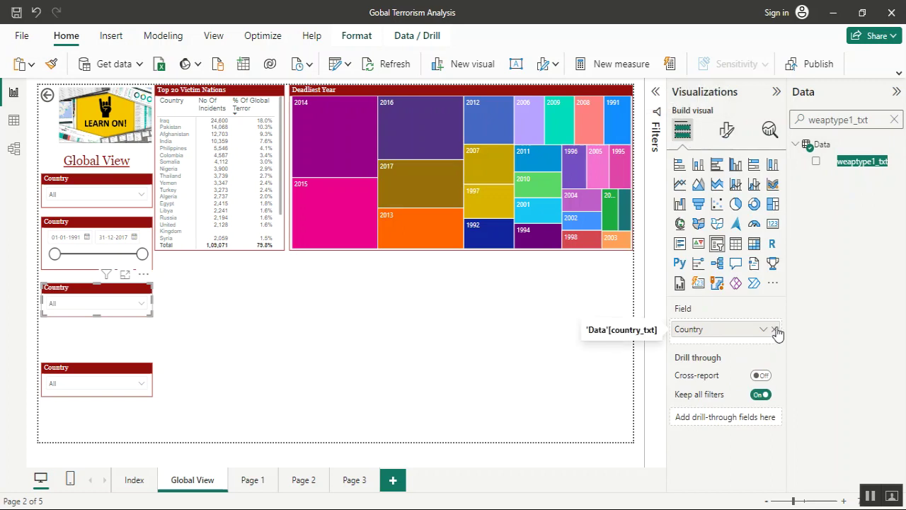
left_click(776, 330)
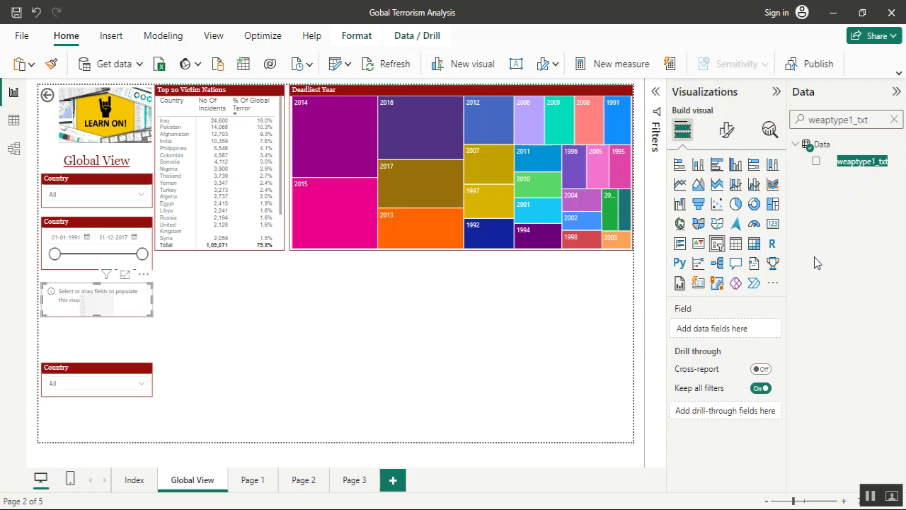
left_click(818, 164)
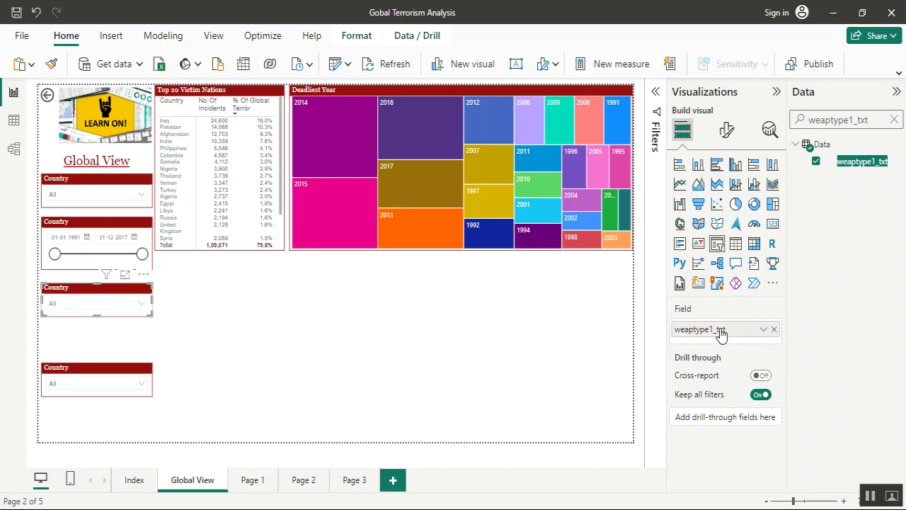
double_click(721, 331)
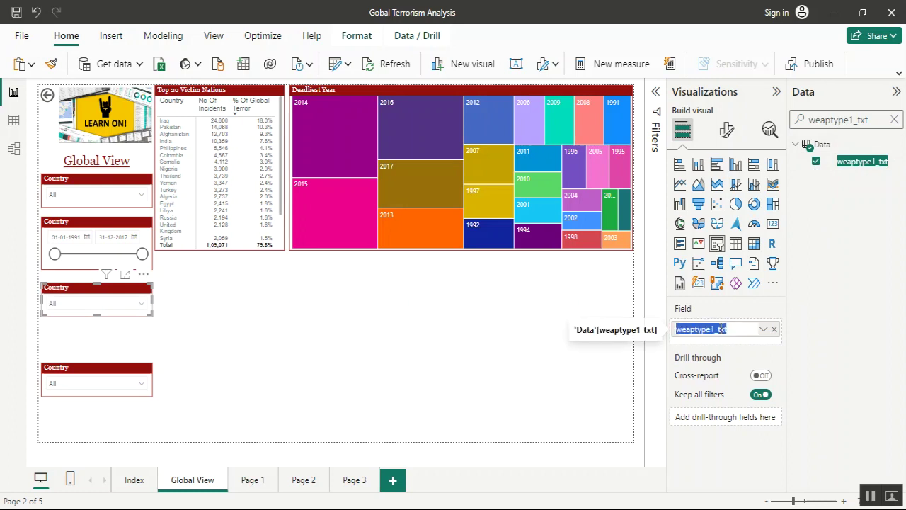
key("Escape")
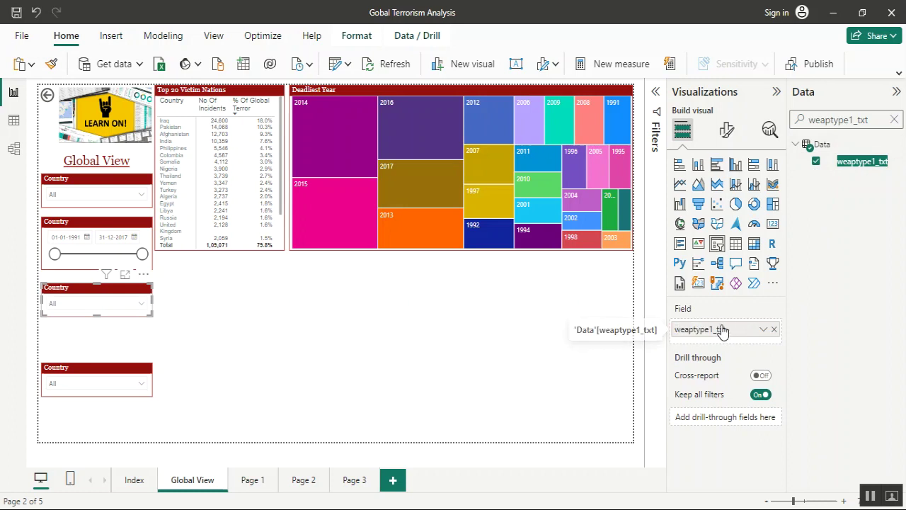
Step: Change the third slicer's title text to "Weapon Types"
left_click(729, 131)
left_click(732, 207)
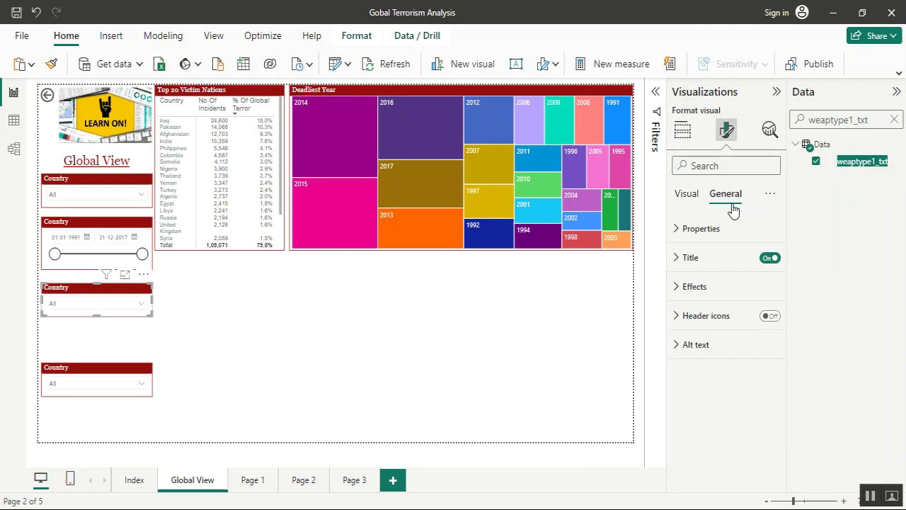
left_click(712, 258)
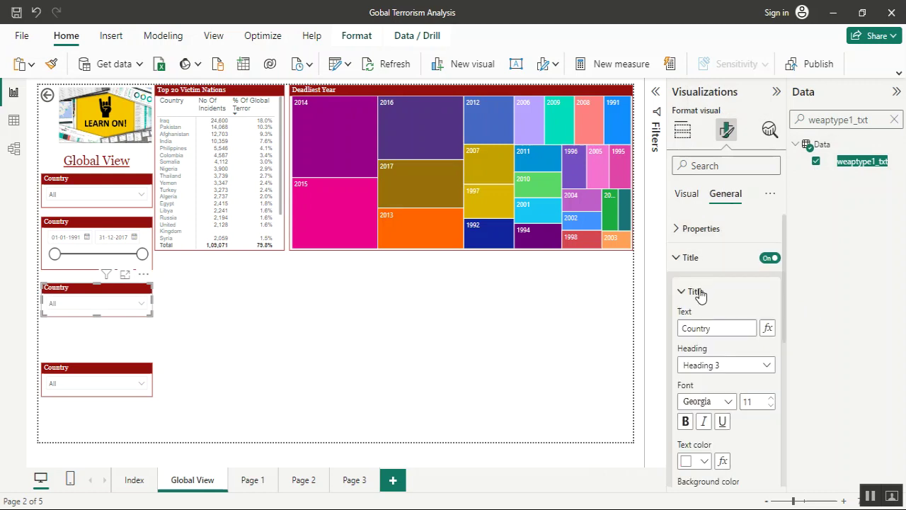
double_click(716, 330)
type("Weap")
key("BackSpace")
key("BackSpace")
type("pon T")
type("ypes")
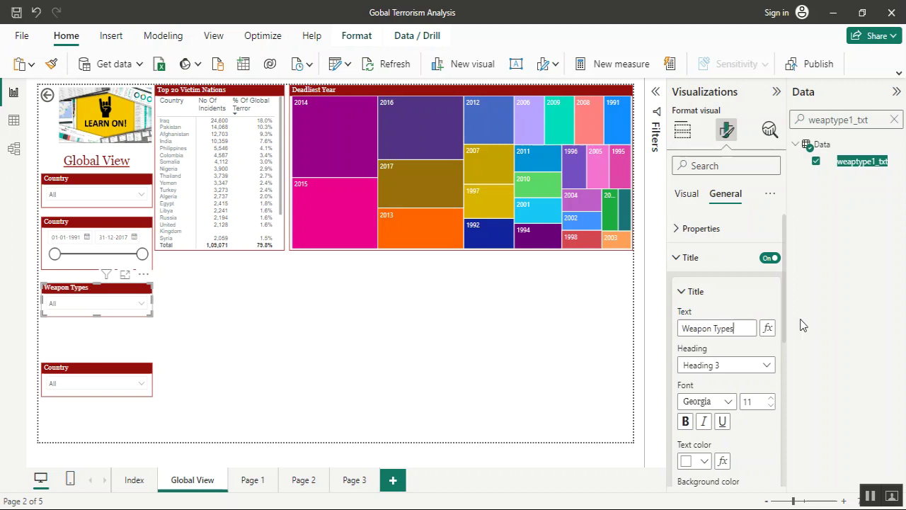
left_click(137, 310)
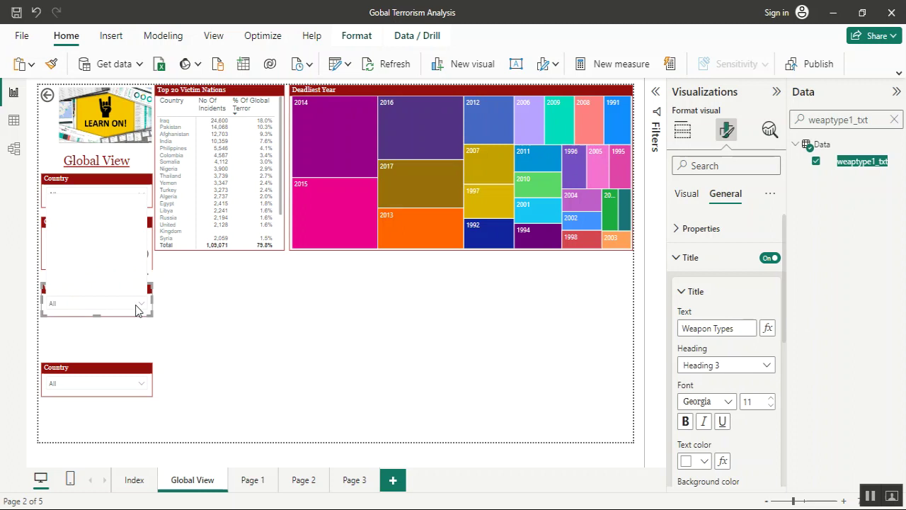
left_click(136, 309)
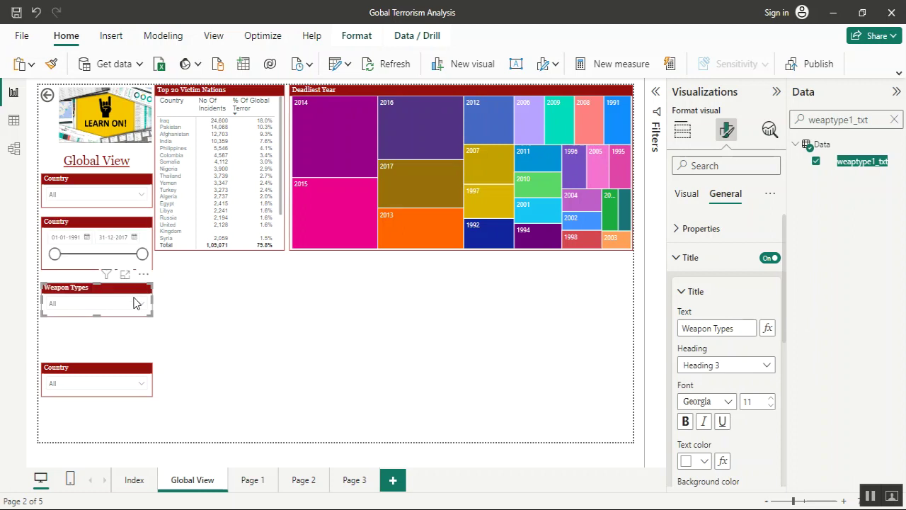
Step: Change the date range slicer's title text to "Date of Incidents"
left_click(115, 230)
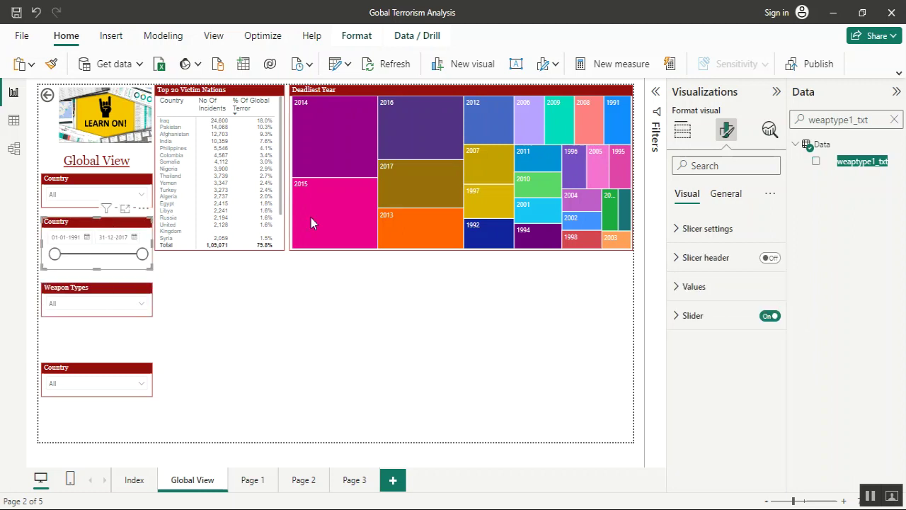
left_click(727, 194)
double_click(708, 329)
type("Date of Incidents")
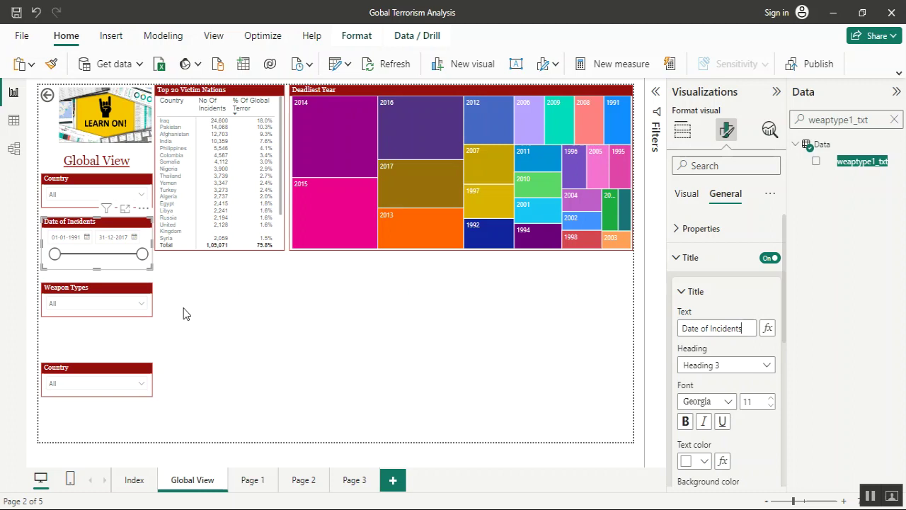
Step: Test the Weapon Types slicer by looking through its options, filtering the page to Chemical and clearing that filter
left_click(117, 305)
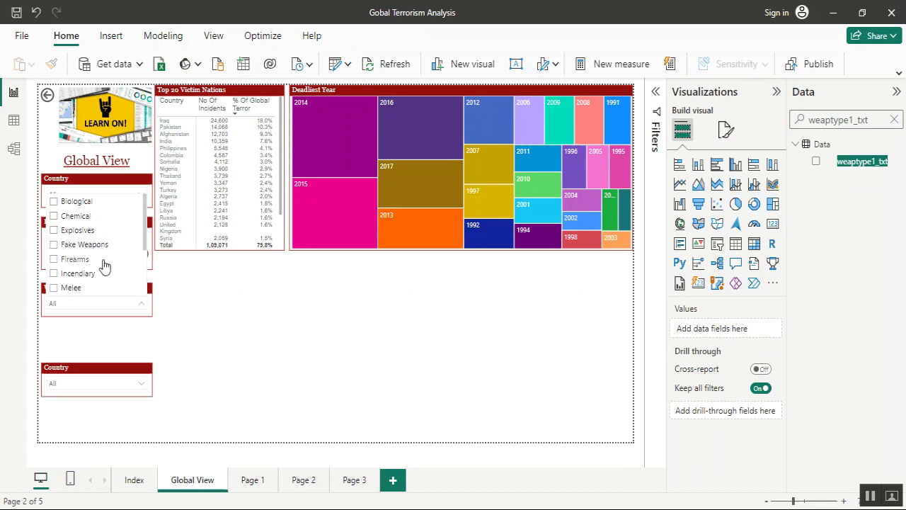
left_click_drag(146, 246, 145, 286)
scroll(99, 255, "up", 3)
left_click(55, 217)
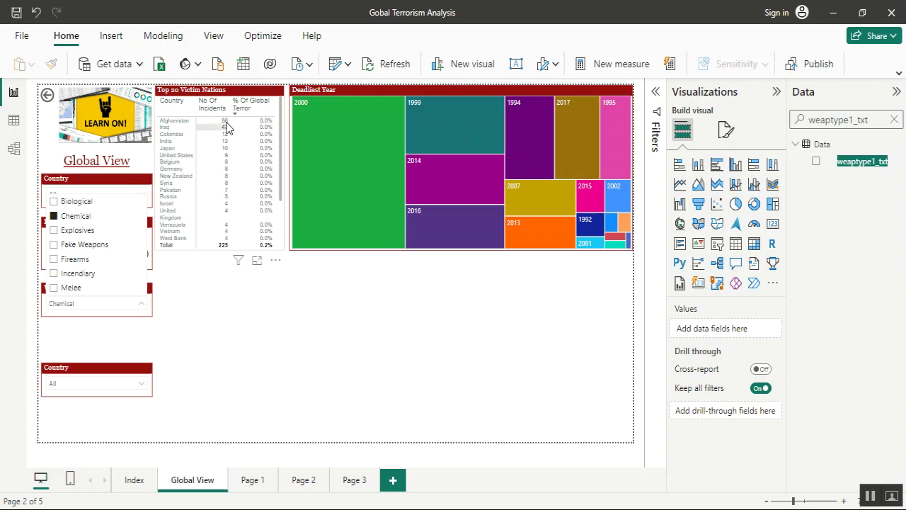
left_click(54, 216)
left_click(186, 321)
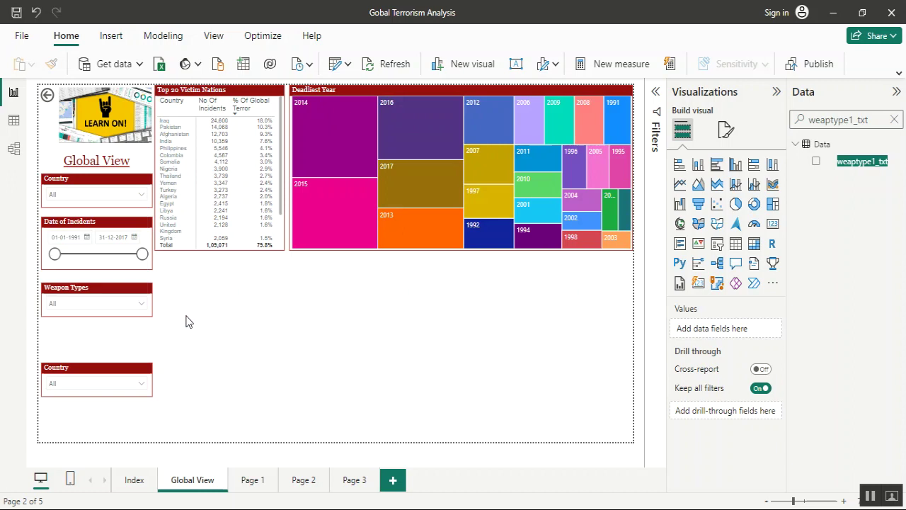
Step: Delete the spare Country slicer beneath Weapon Types and move the Weapon Types slicer up closer to the date slicer
left_click(88, 374)
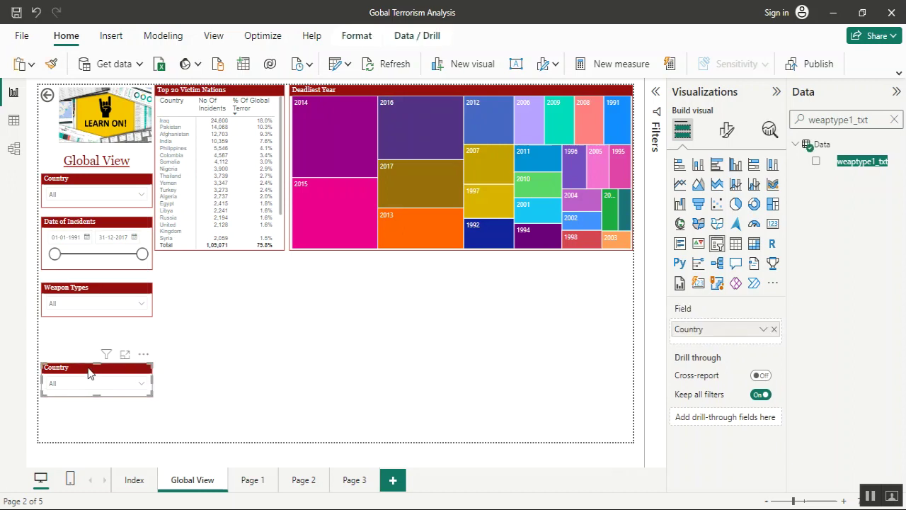
key("Delete")
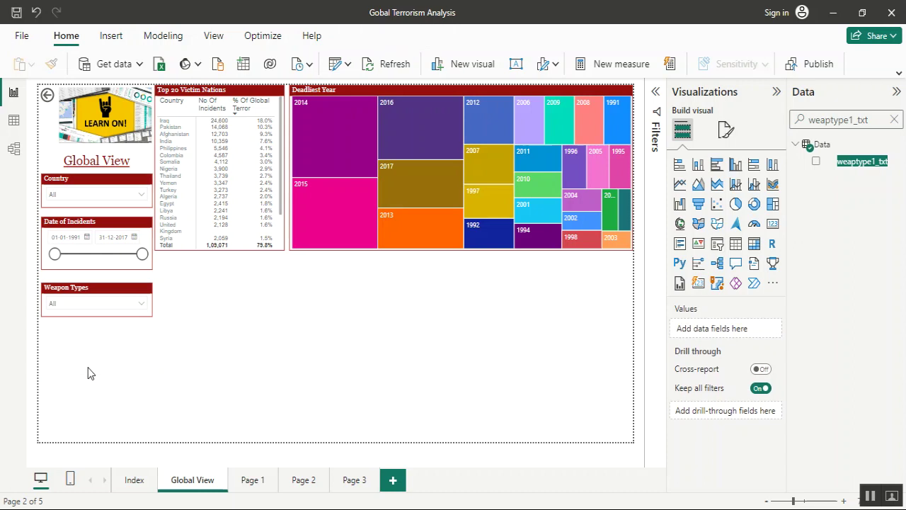
left_click(96, 286)
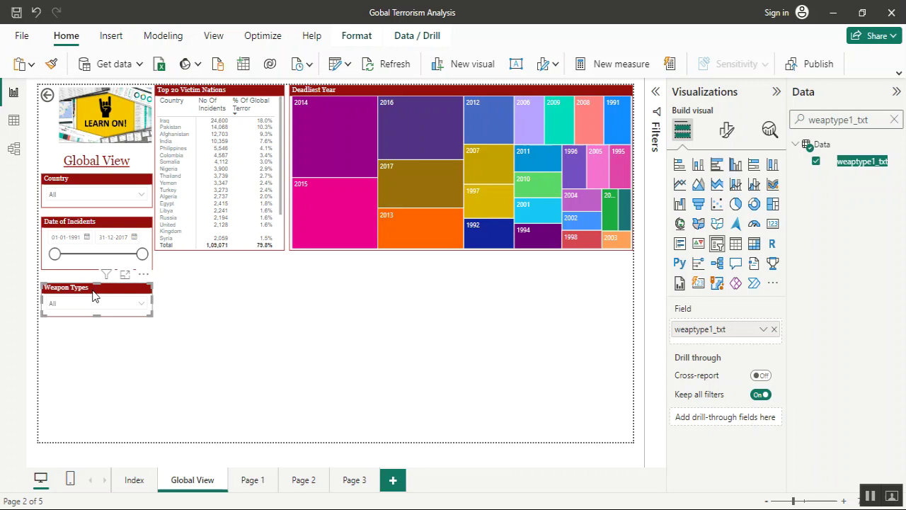
mouse_move(92, 292)
left_mouse_down()
mouse_move(93, 282)
mouse_move(93, 292)
left_mouse_up()
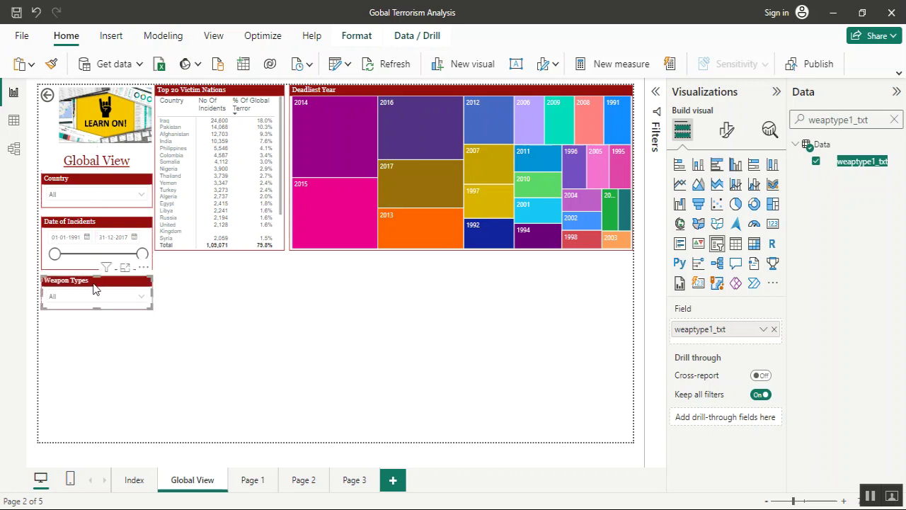
left_click(139, 371)
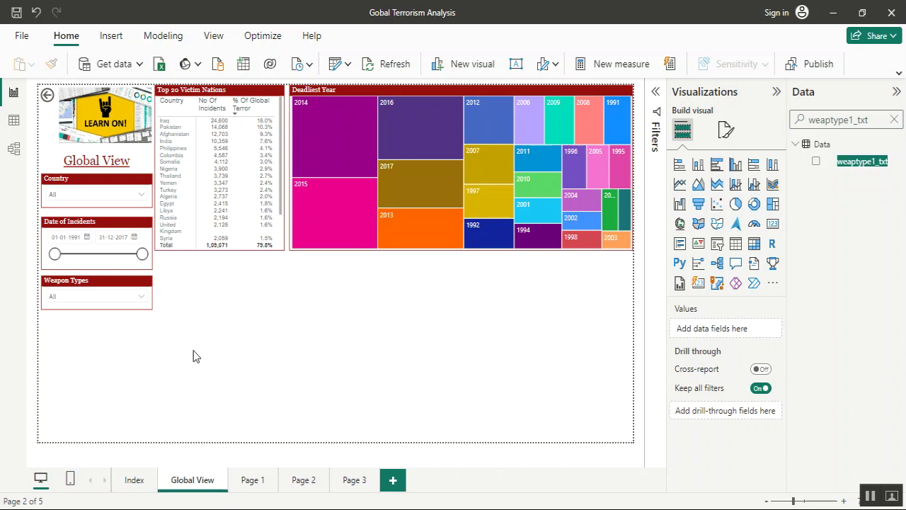
Step: Add a card visual with the Weapon Types slicer's formatting copied onto it, and place it directly below that slicer
left_click(773, 225)
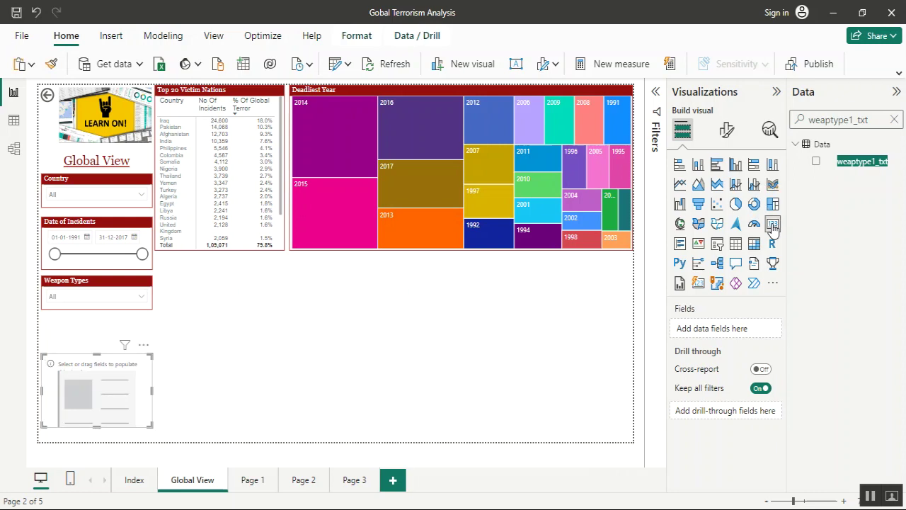
left_click(115, 286)
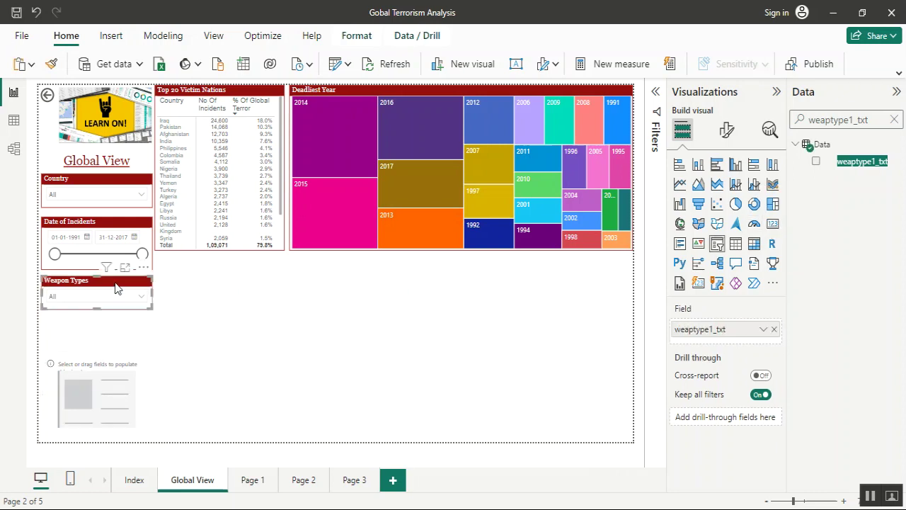
left_click(51, 63)
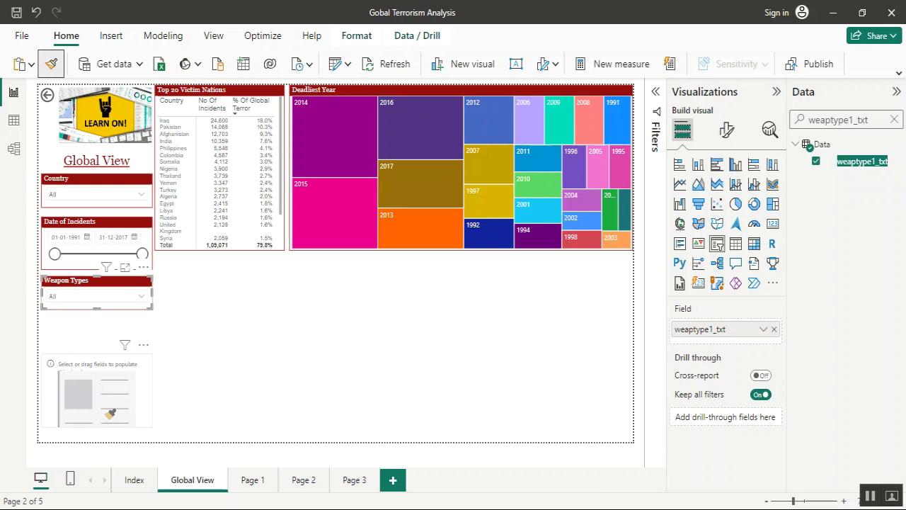
left_click(106, 413)
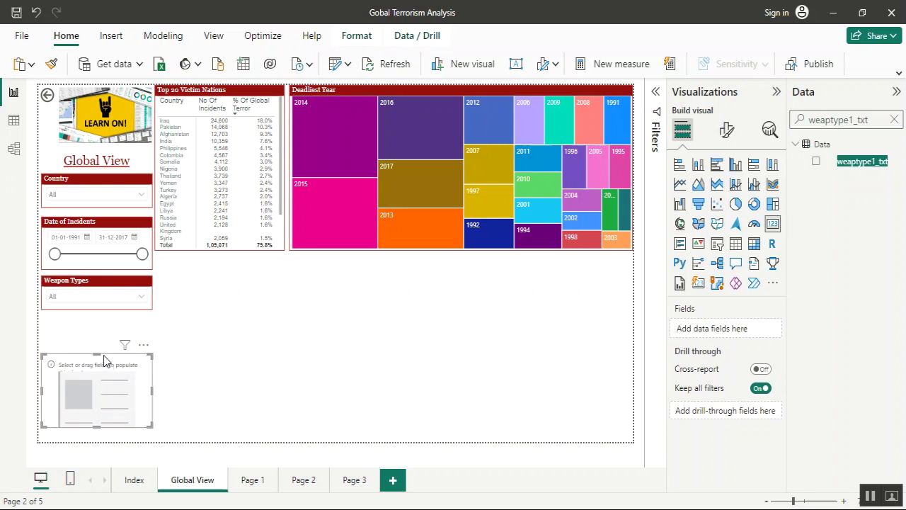
left_click_drag(105, 365, 105, 327)
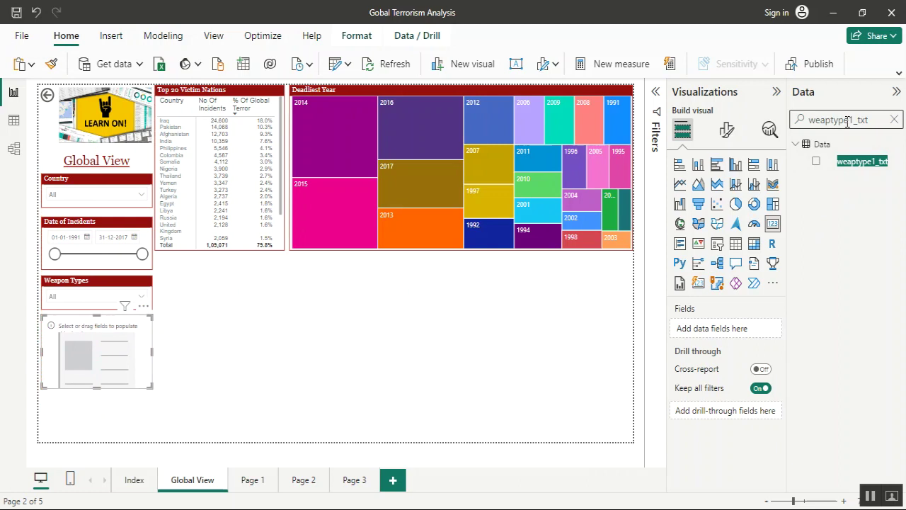
Step: Search the fields for "count", add country_txt to the card and summarize it by Count
double_click(871, 119)
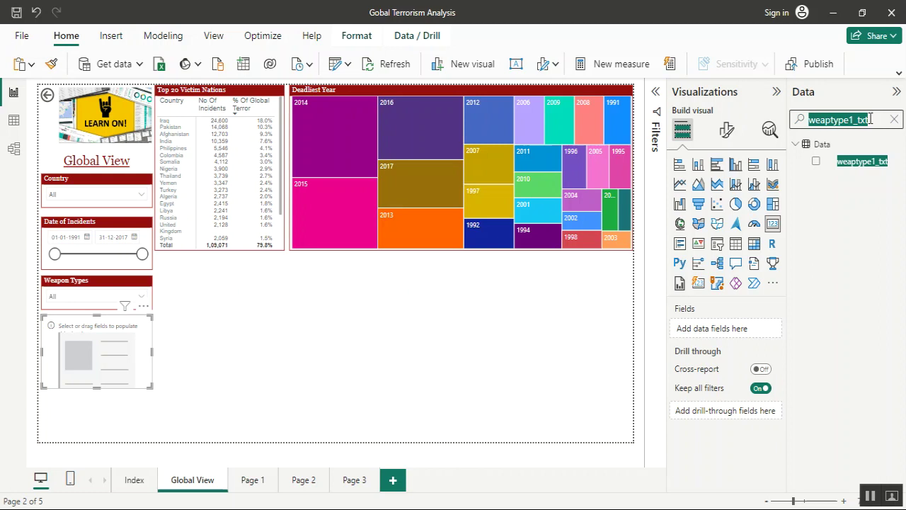
type("count")
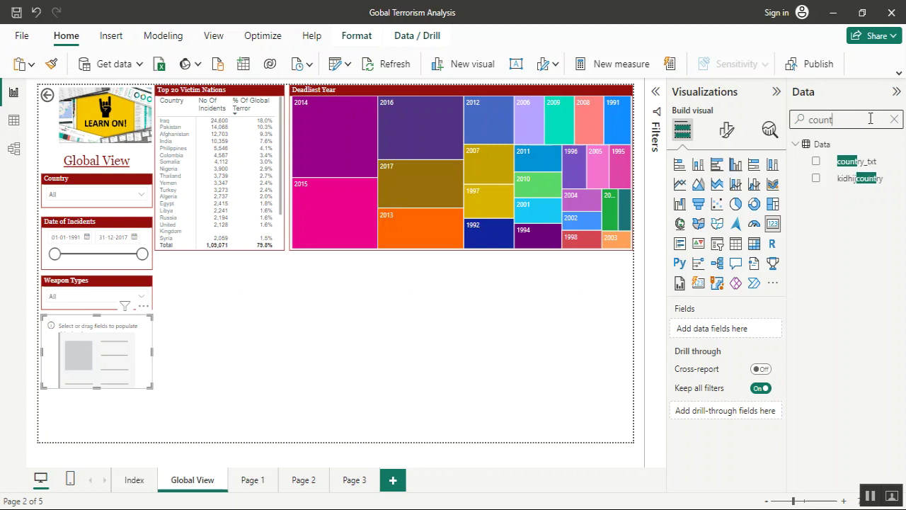
left_click(817, 163)
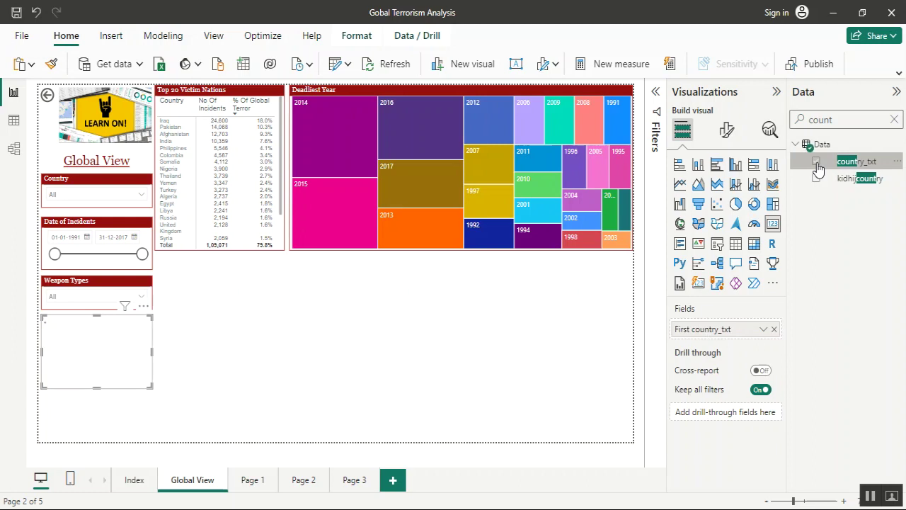
left_click(764, 330)
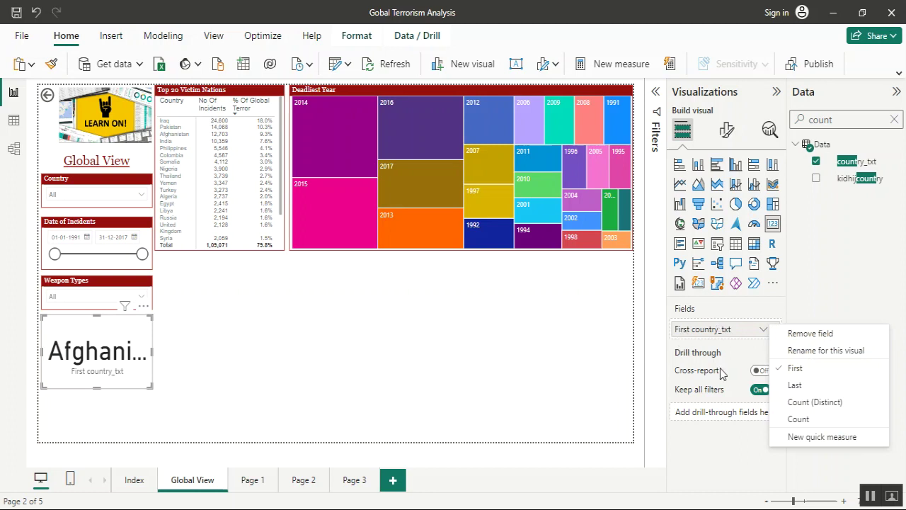
left_click(793, 420)
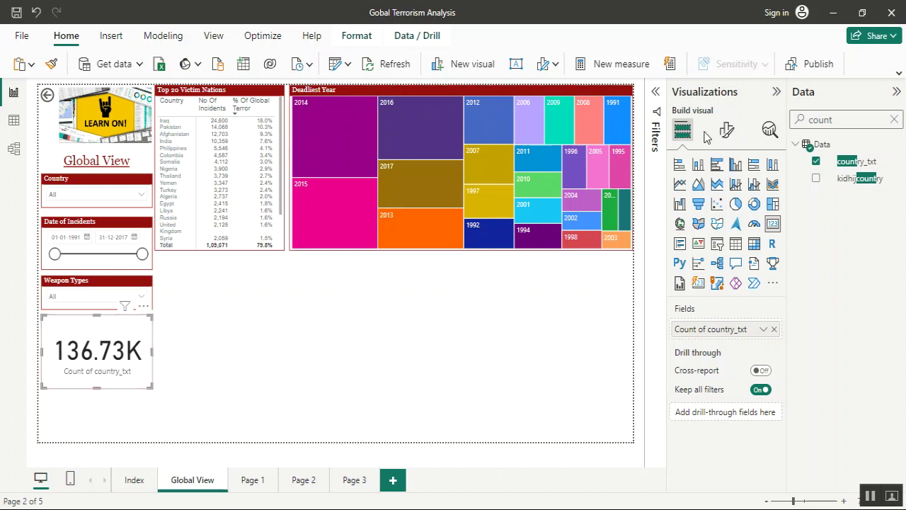
Step: Turn off the category label of the country count card
left_click(727, 134)
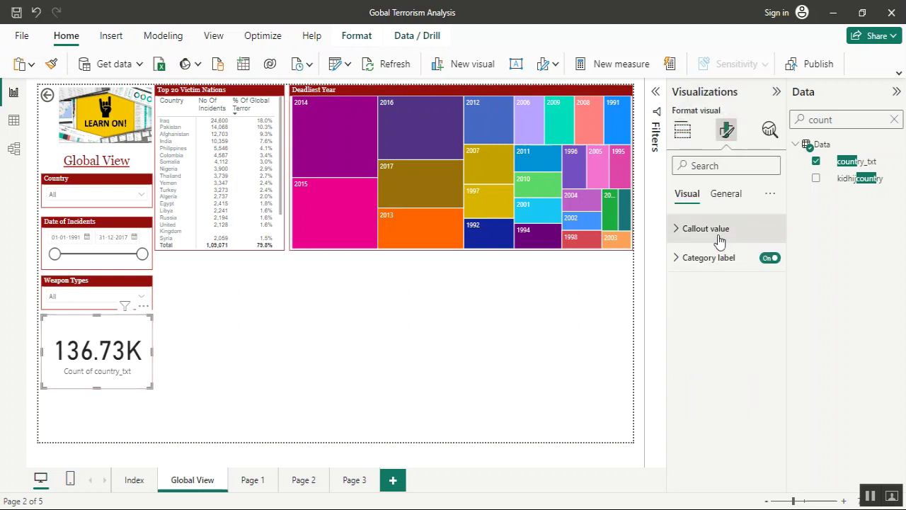
left_click(769, 258)
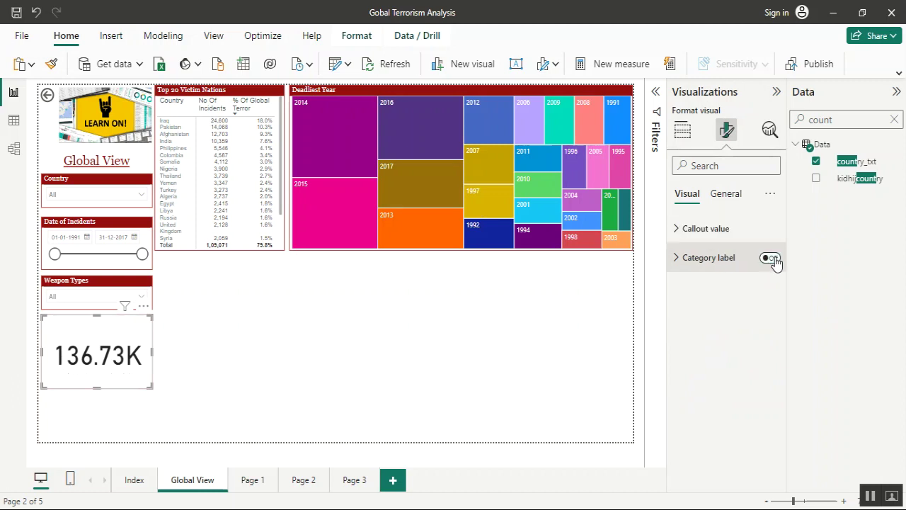
left_click(724, 196)
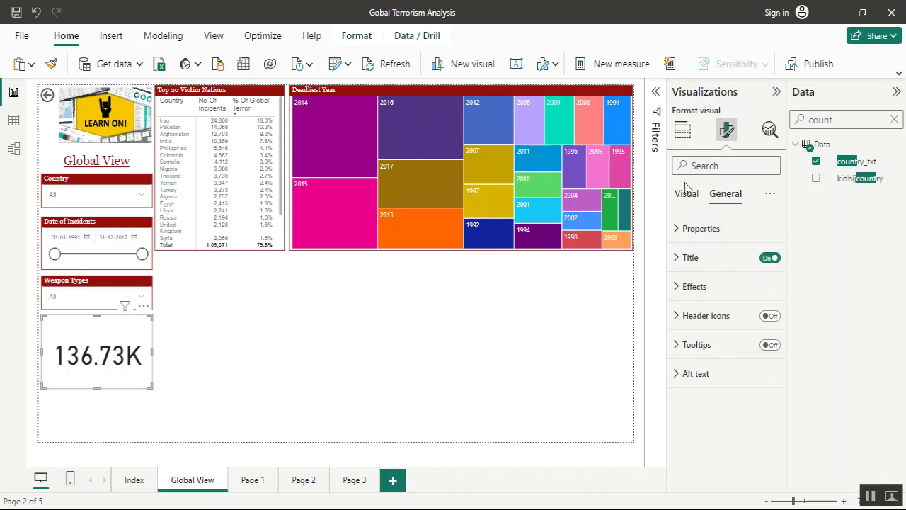
left_click(686, 195)
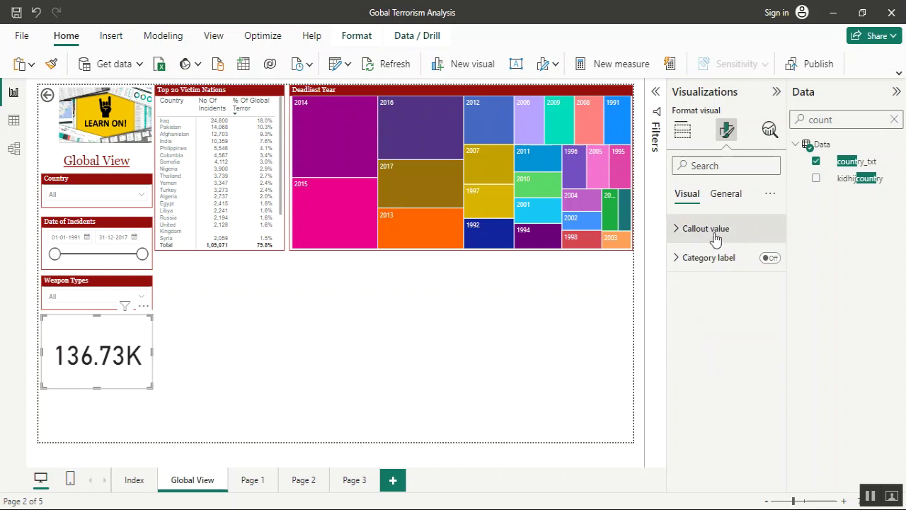
Step: Set the card's callout value font to Arial at size 37
left_click(708, 229)
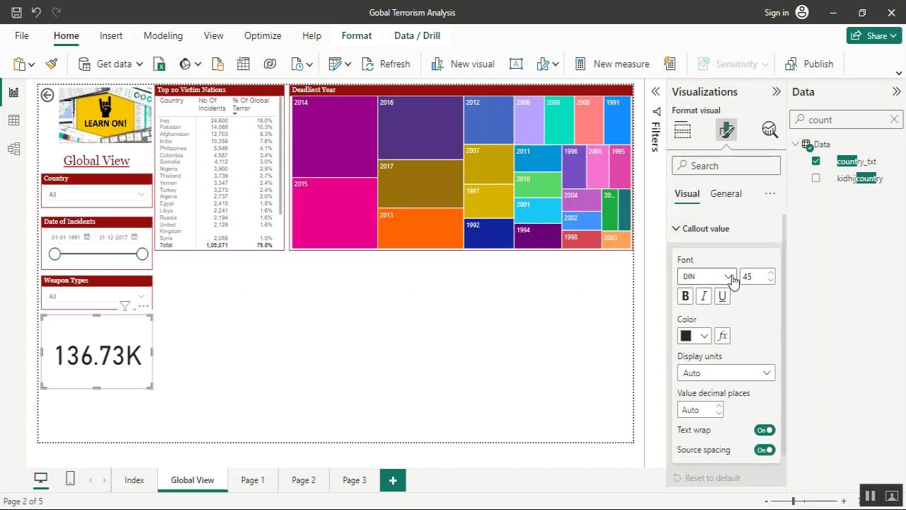
left_click(729, 277)
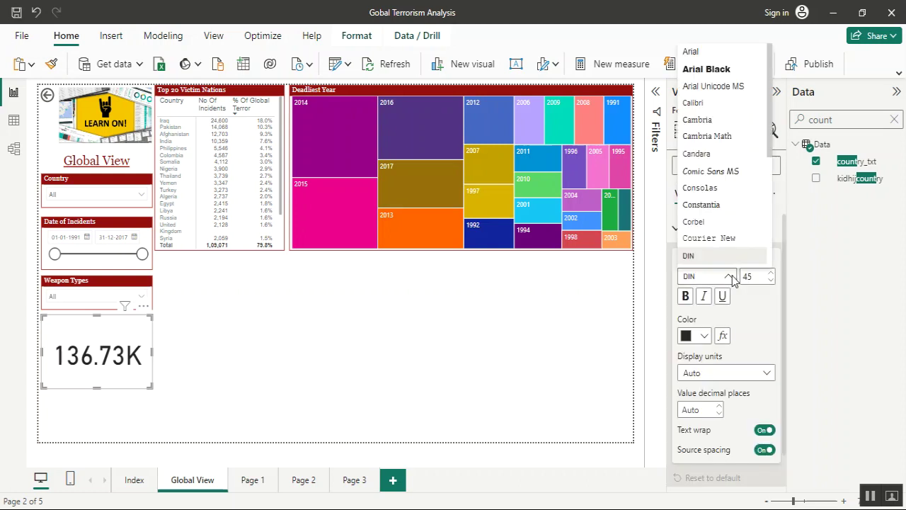
left_click(725, 54)
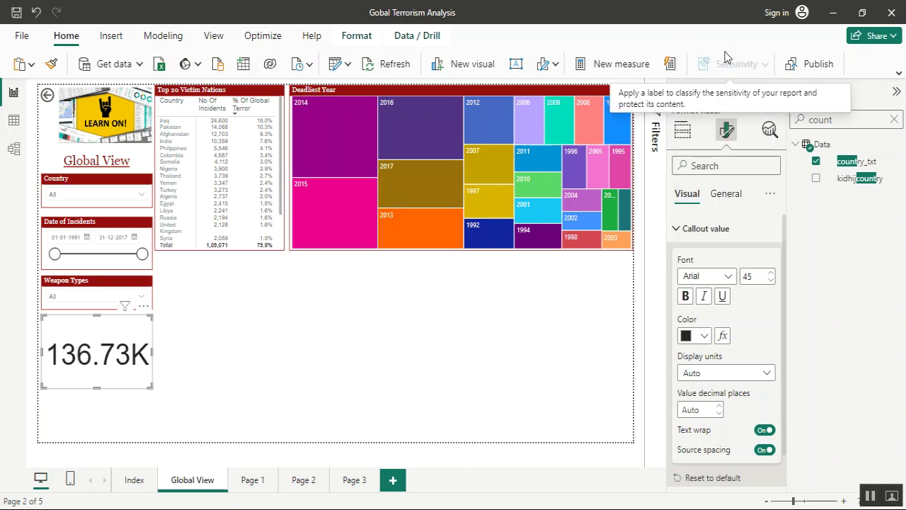
left_click(771, 281)
left_click(770, 281)
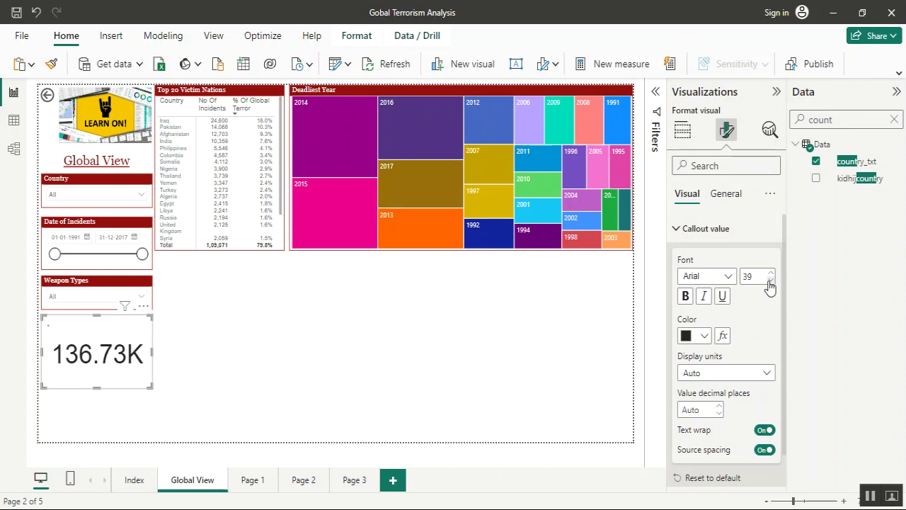
left_click(770, 275)
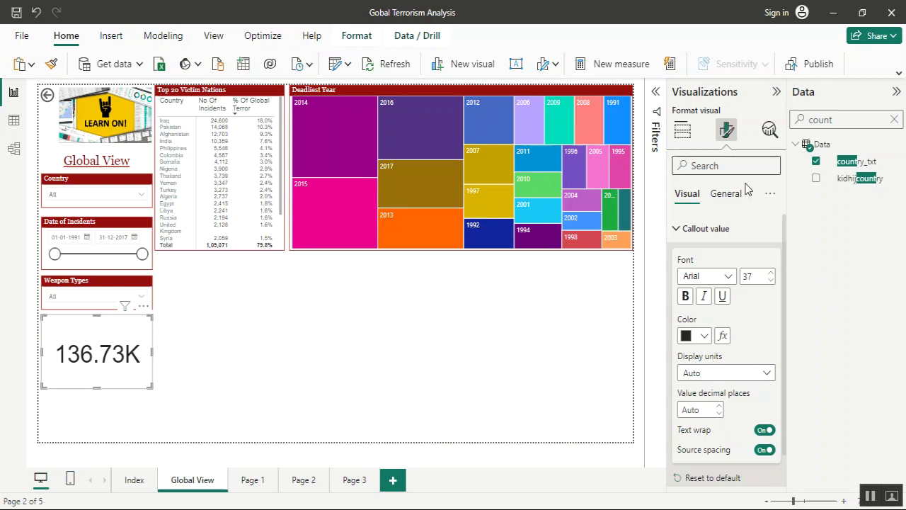
Step: Give the card the title text "Total Terrorist Attacks"
left_click(736, 202)
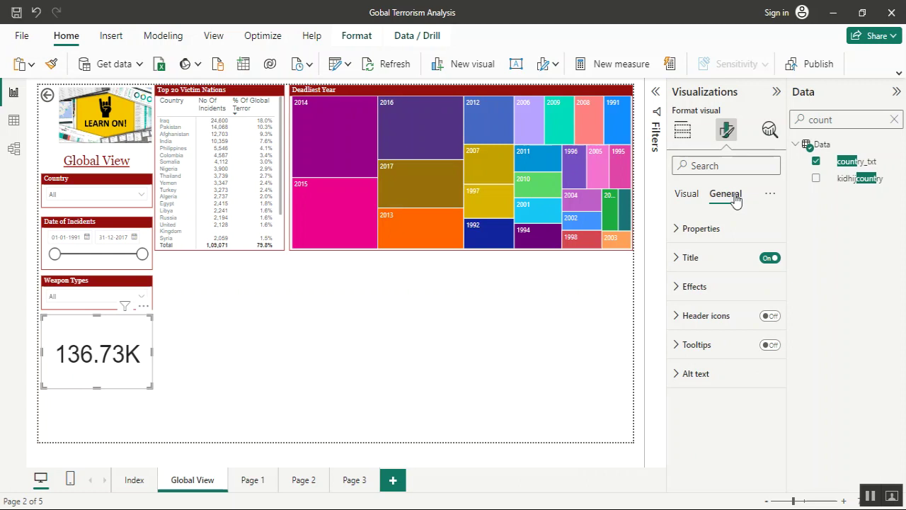
left_click(708, 260)
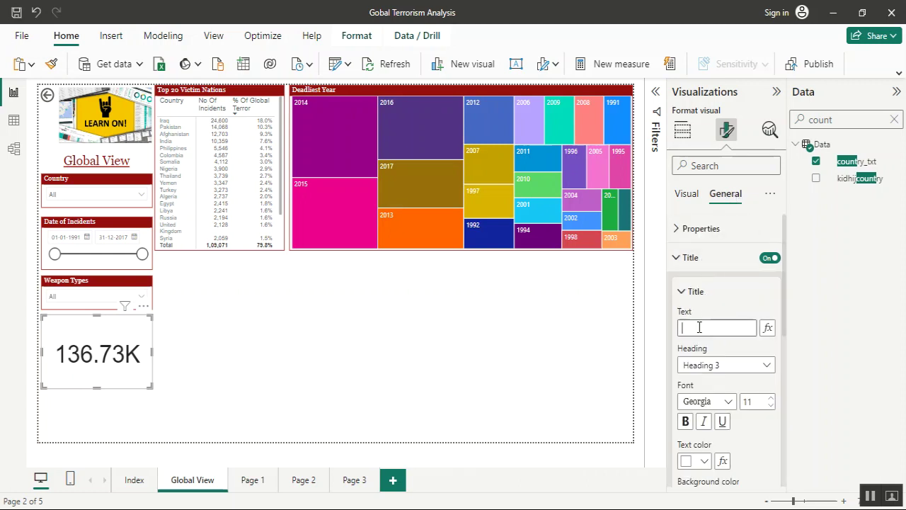
type("Total")
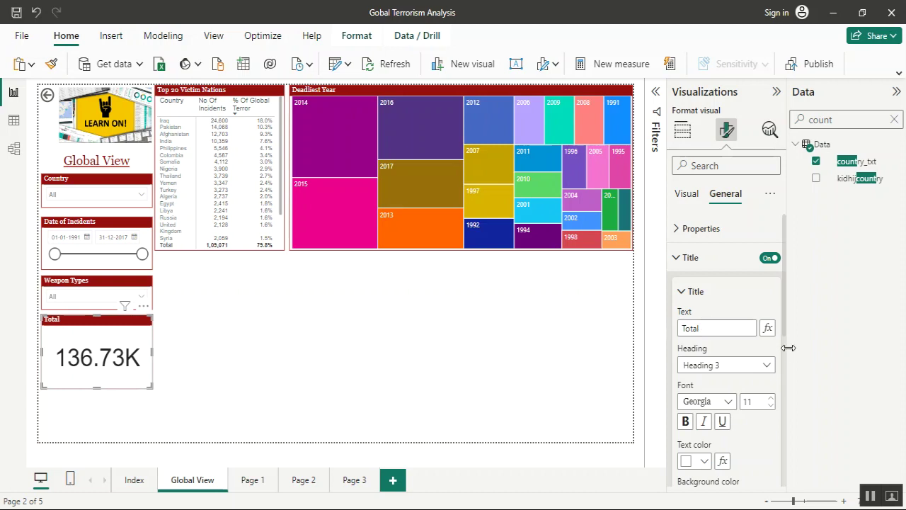
type("Terrorist Attacks")
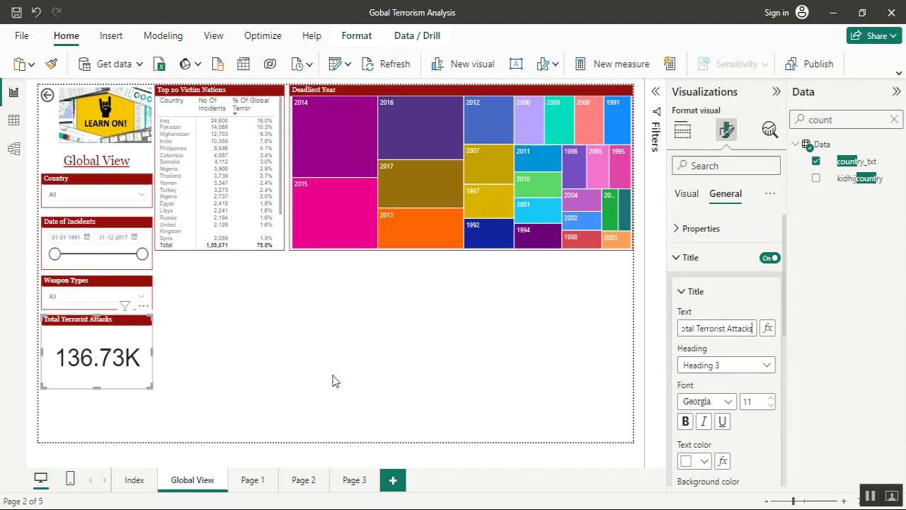
Step: Shorten the Total Terrorist Attacks card and replace its country_txt count with the M NoofIncidents measure
left_click_drag(97, 386, 95, 361)
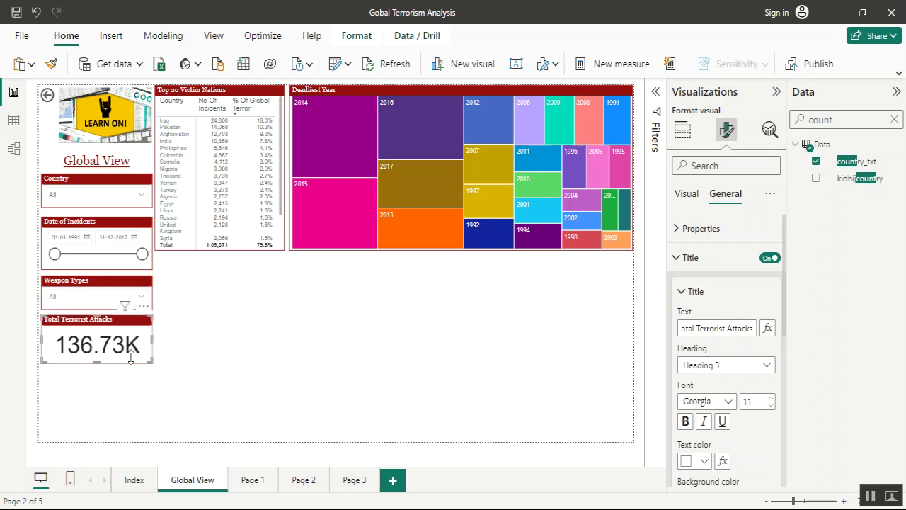
left_click(682, 129)
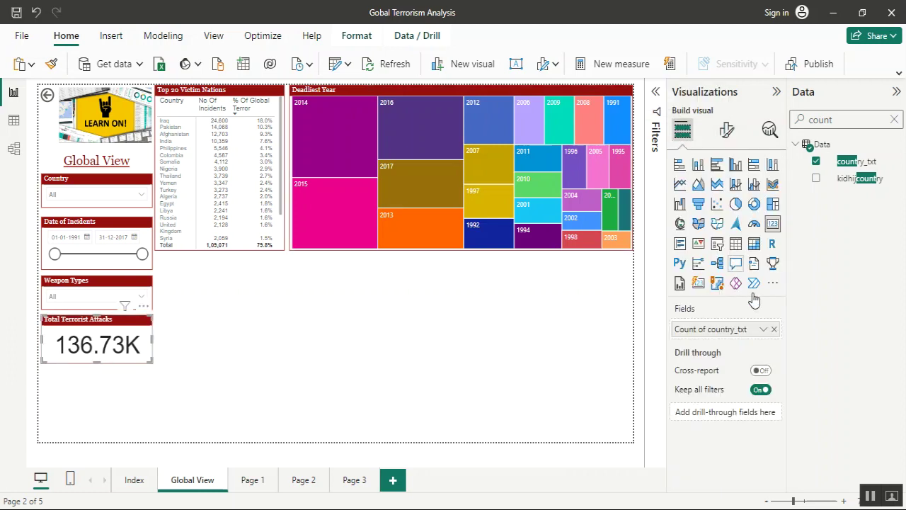
left_click(774, 328)
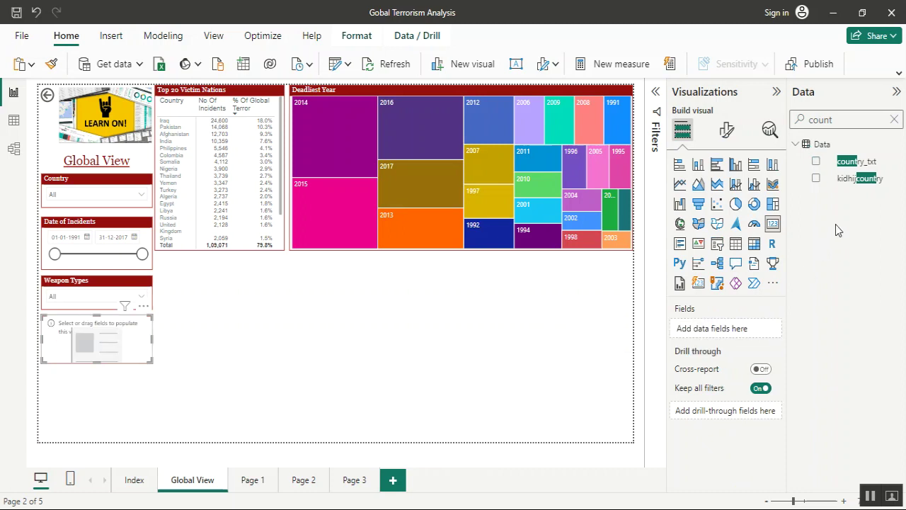
double_click(838, 123)
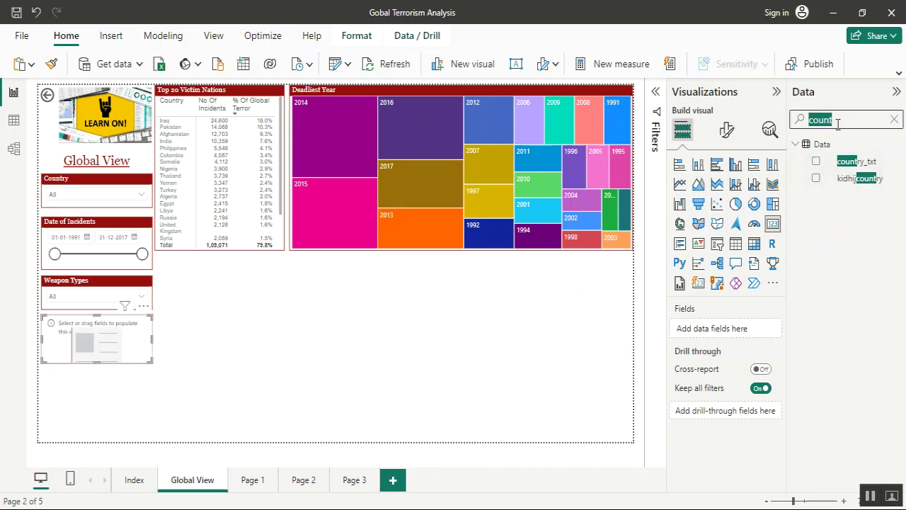
type("inc")
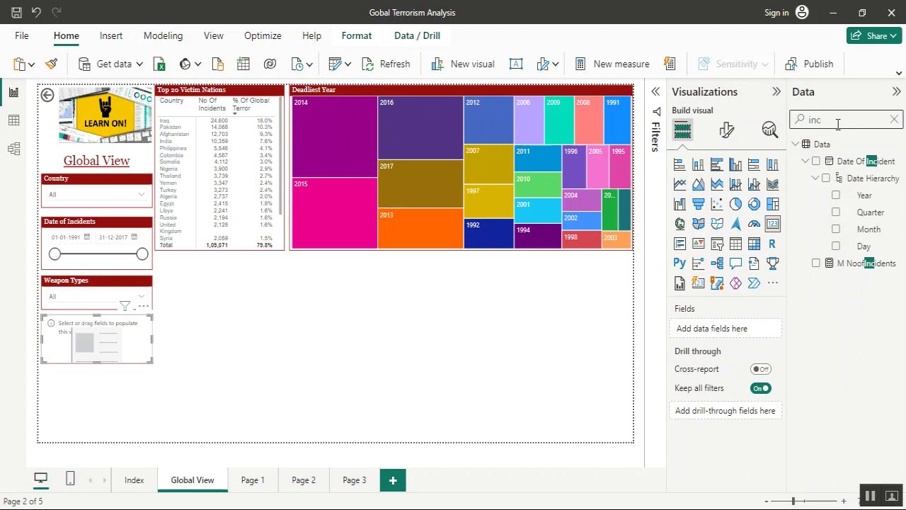
left_click(816, 263)
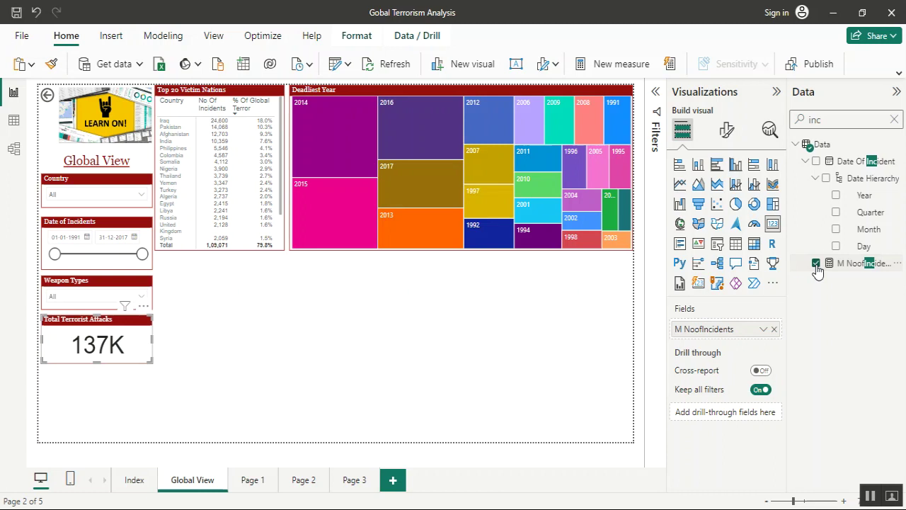
Step: Set the display units of the Total Terrorist Attacks card's callout value to None
left_click(726, 138)
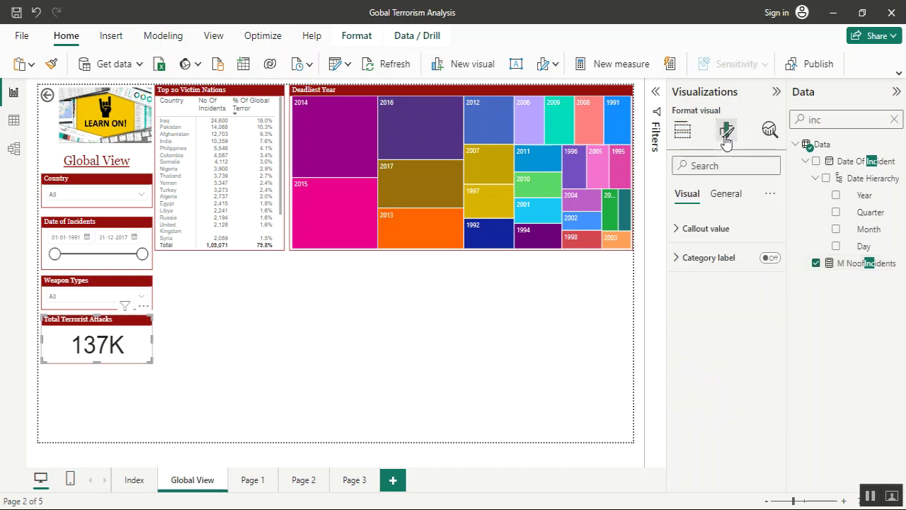
left_click(718, 230)
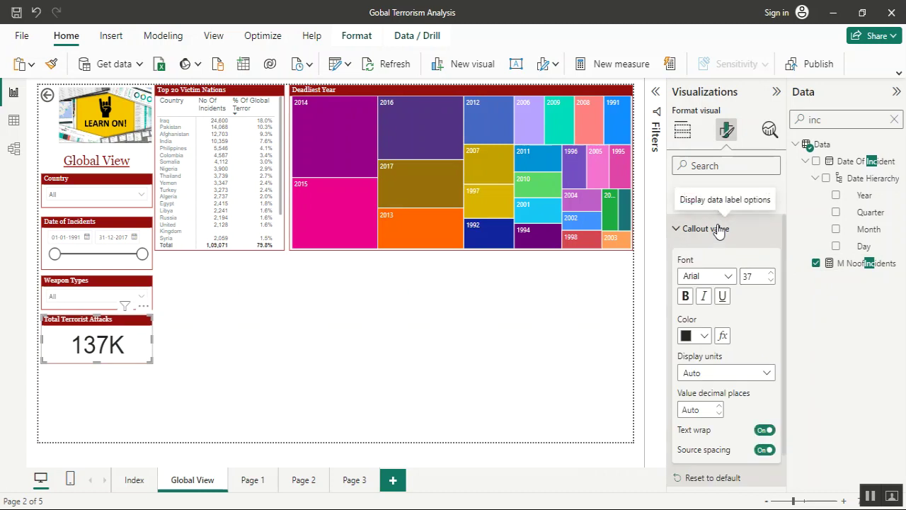
left_click(719, 375)
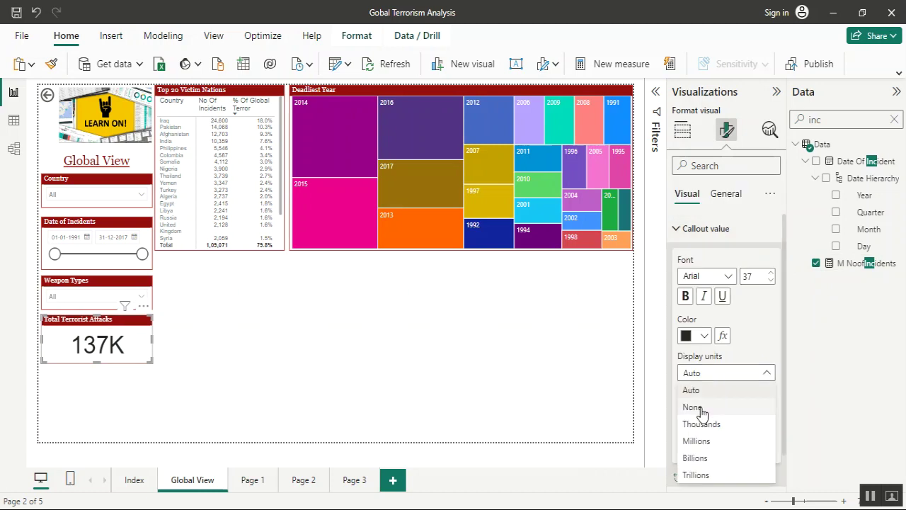
key("Escape")
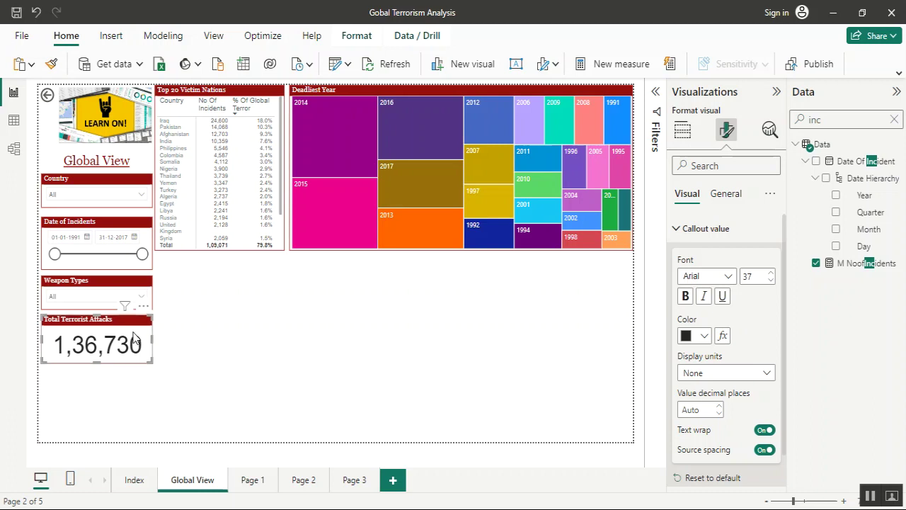
Step: Duplicate the Total Terrorist Attacks card below the original and replace the copy's field with the sum of nkill
left_click(105, 395)
left_click_drag(94, 327, 88, 382)
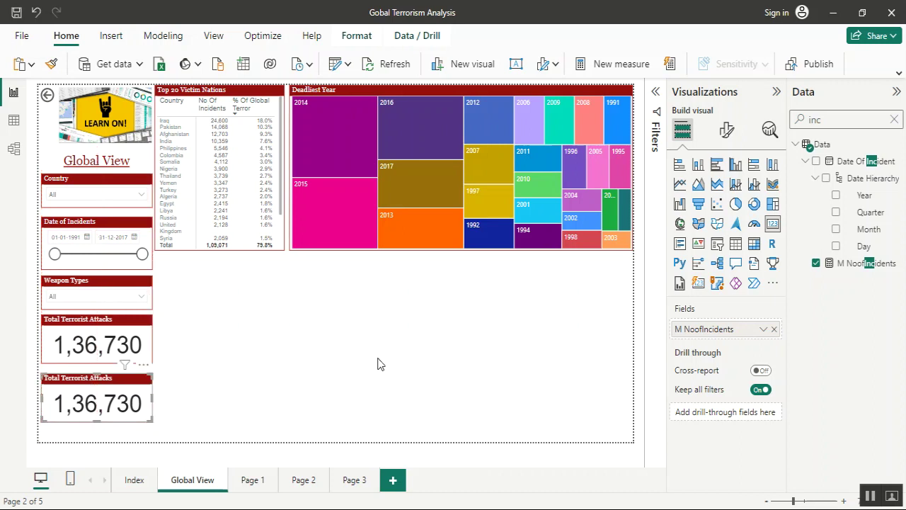
double_click(836, 118)
type("kil")
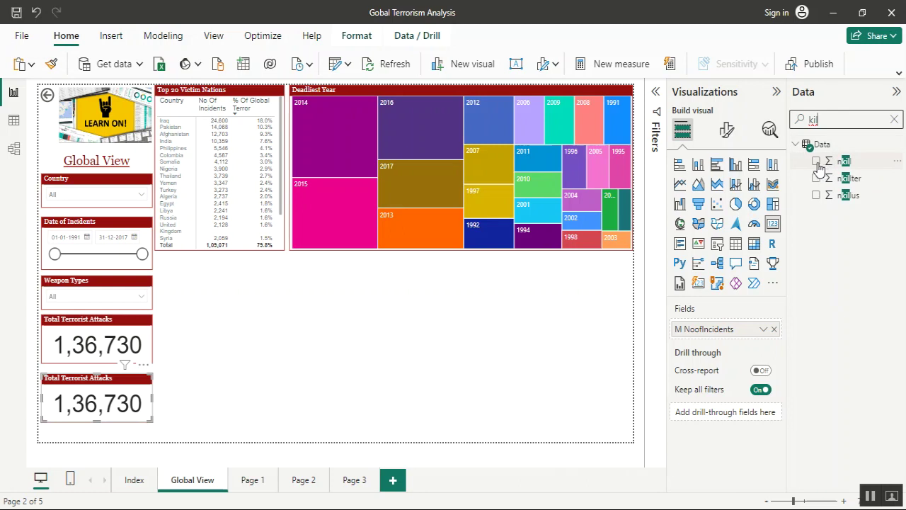
left_click(775, 330)
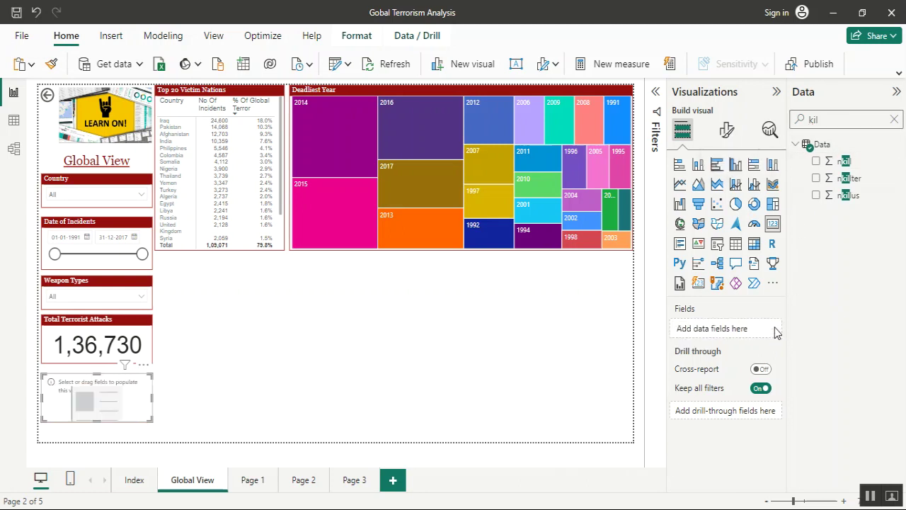
left_click(817, 162)
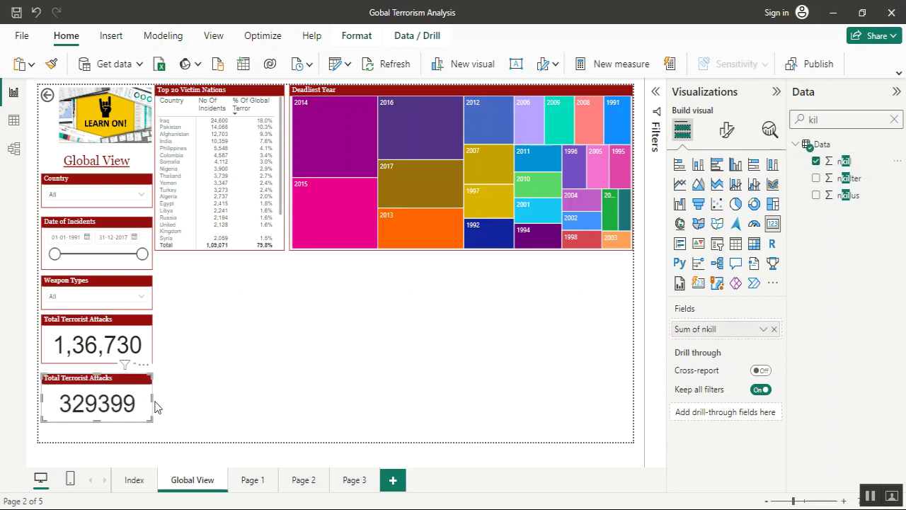
Step: Format the nkill column with a thousands separator
left_click(848, 168)
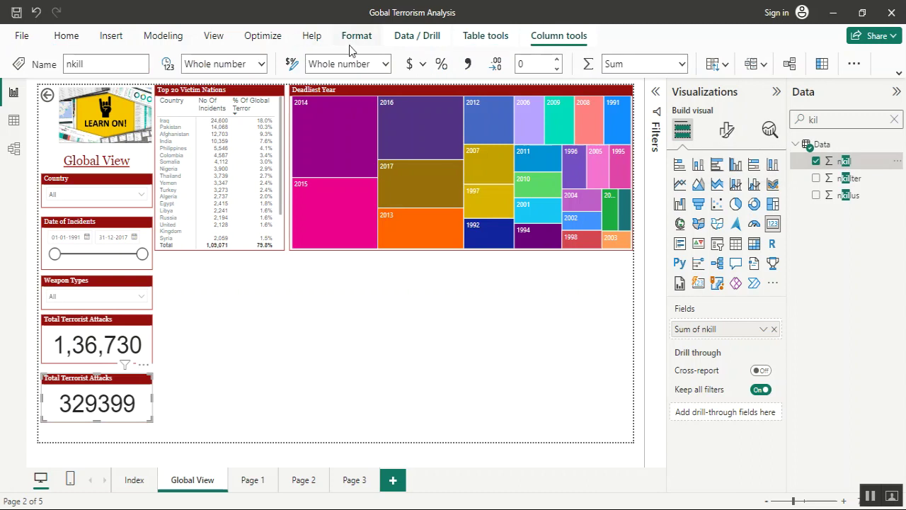
left_click(470, 65)
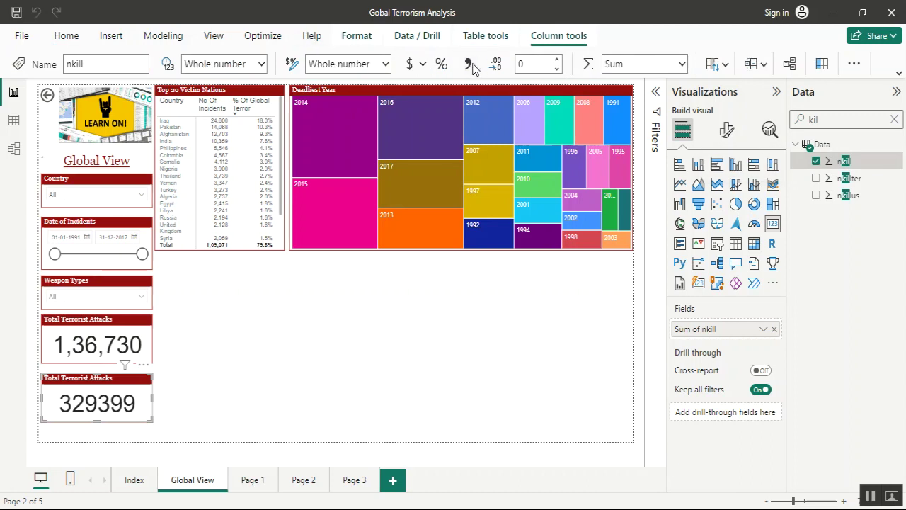
left_click(471, 64)
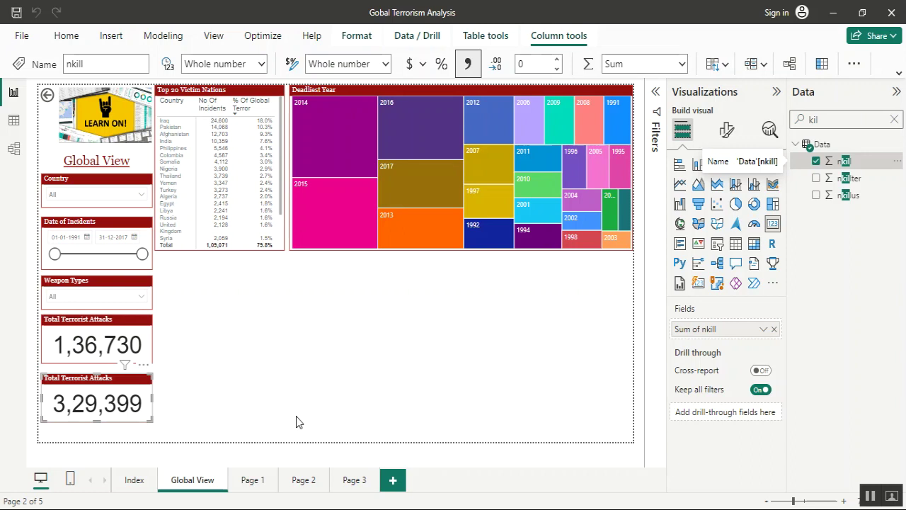
Step: Change the title text of the duplicated nkill card to "Total Ppl Killed"
left_click(728, 131)
left_click(728, 198)
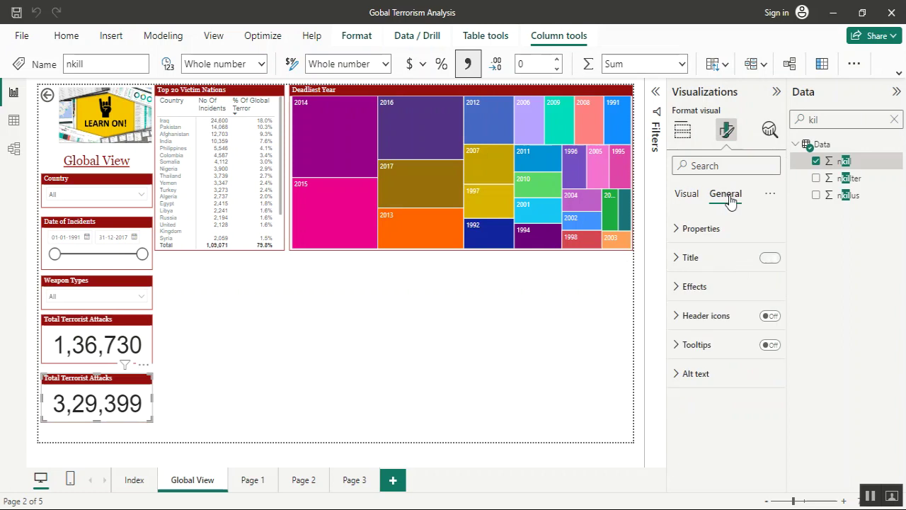
left_click(708, 256)
double_click(717, 328)
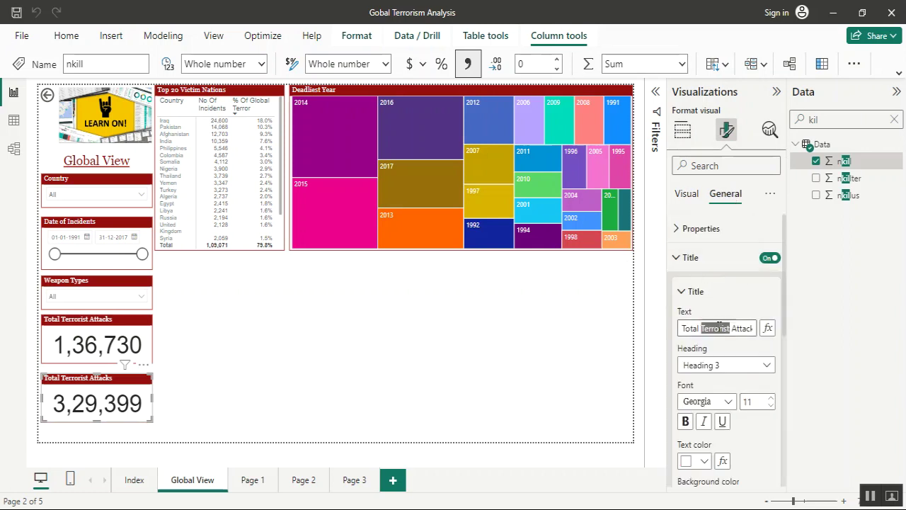
key("ctrl+a")
key("BackSpace")
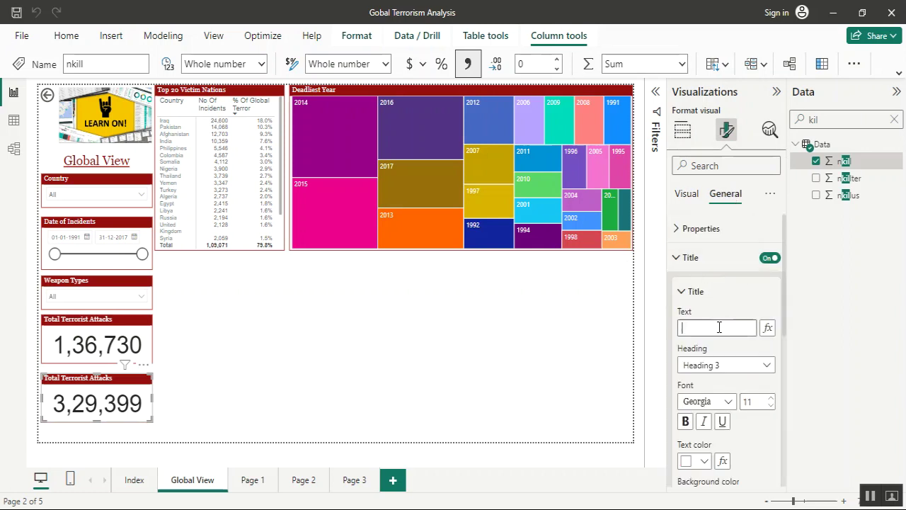
type("to")
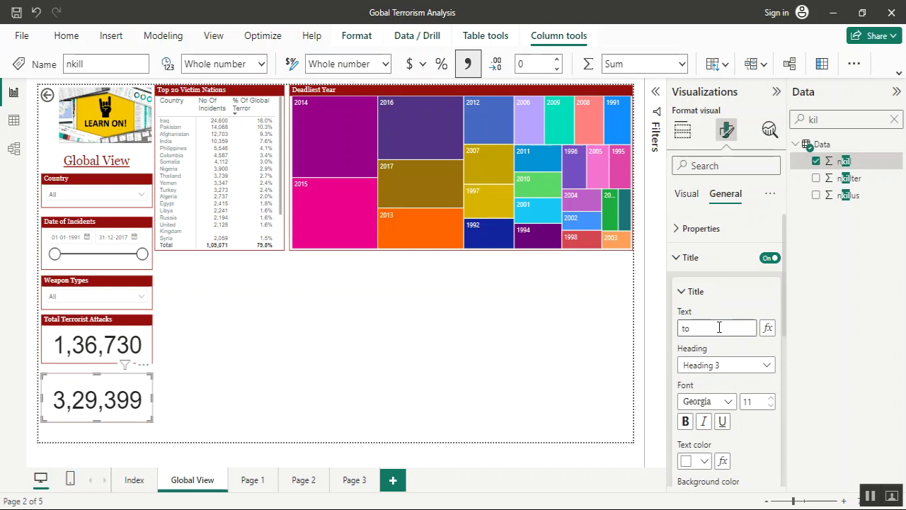
type("Total")
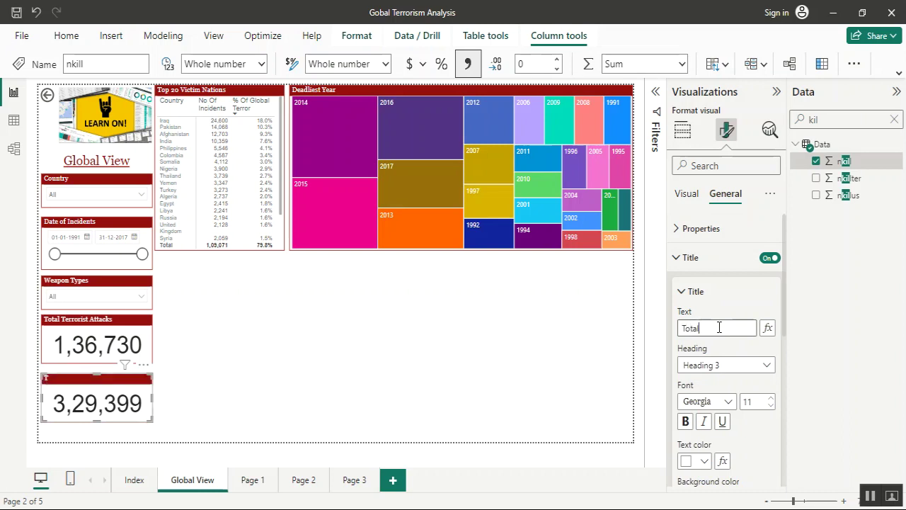
type(" Ppl Killed")
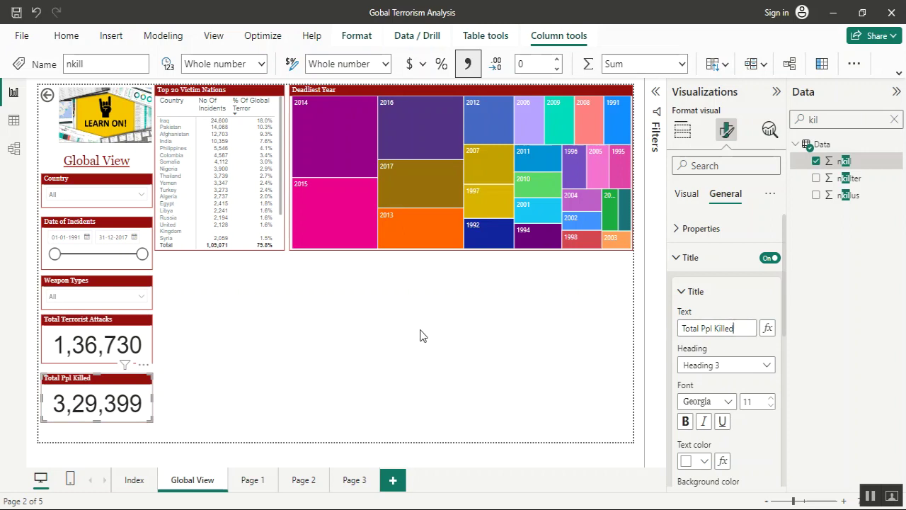
Step: Test the page's filtering by selecting Afghanistan in the Country slicer and clearing the selection again
left_click(289, 322)
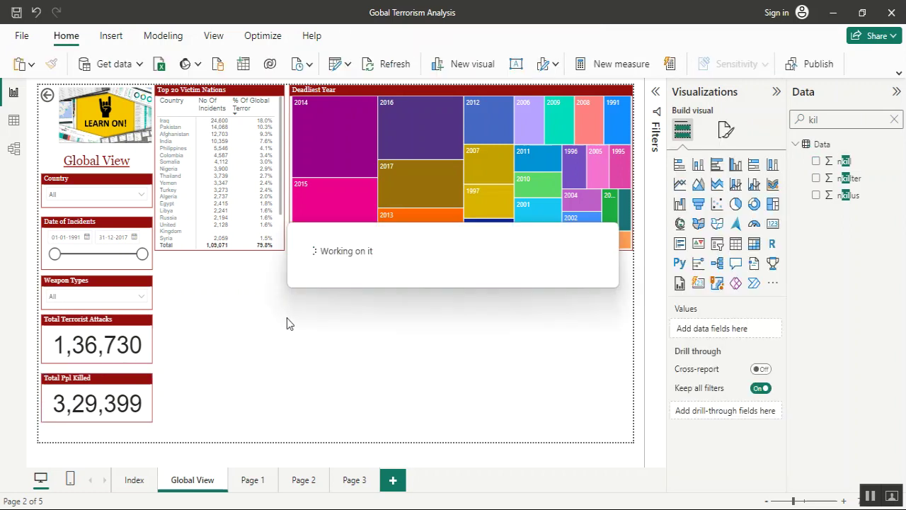
left_click(86, 194)
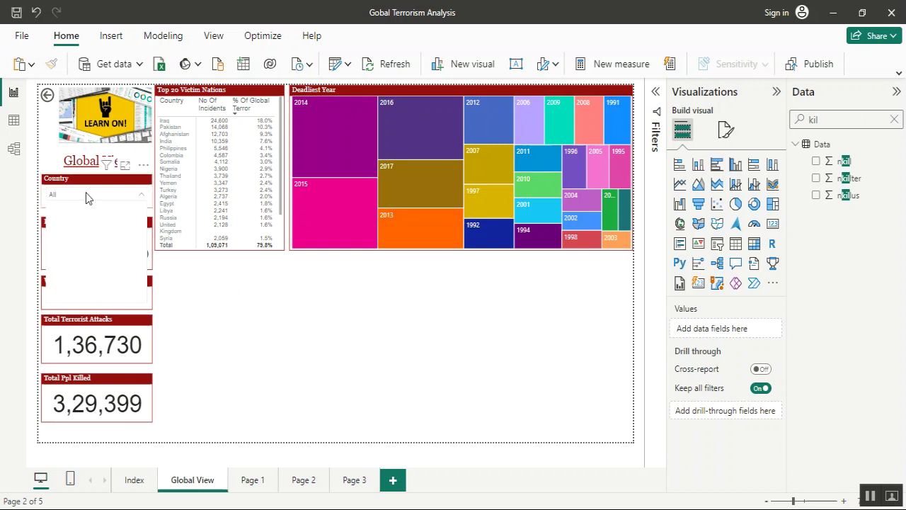
left_click(55, 211)
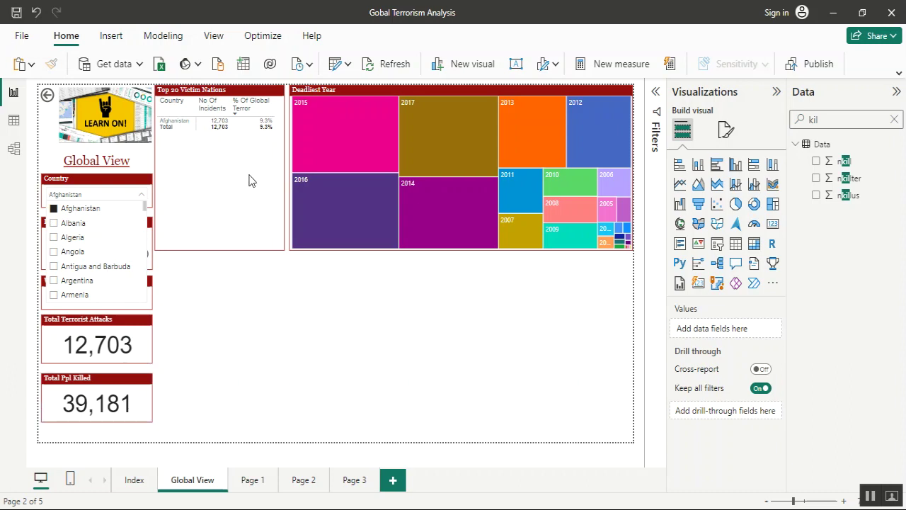
left_click(61, 225)
left_click(59, 225)
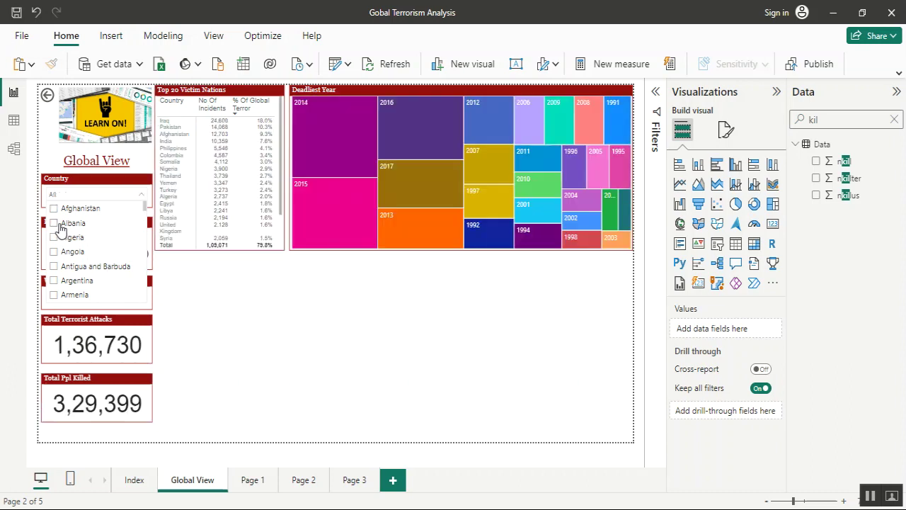
left_click(360, 382)
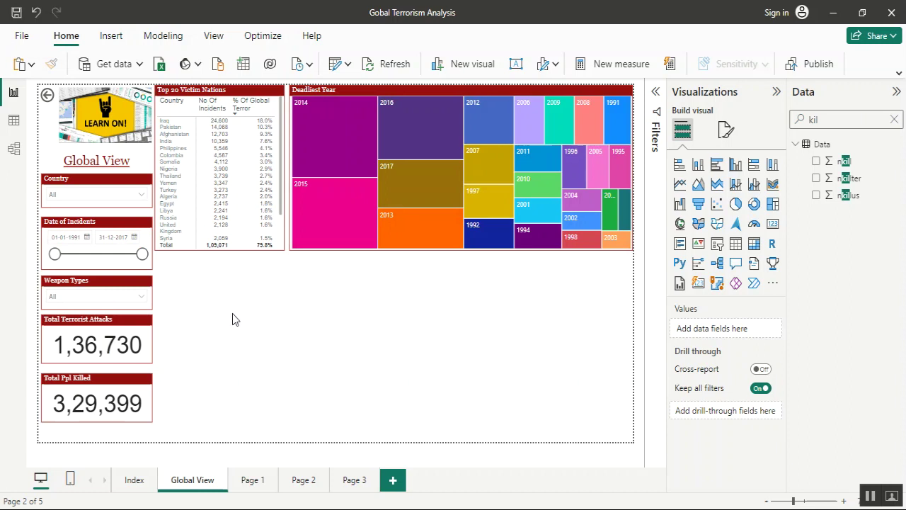
Step: Duplicate the Top 20 Victim Nations table and delete the accidentally added Q&A visual
left_click(248, 95)
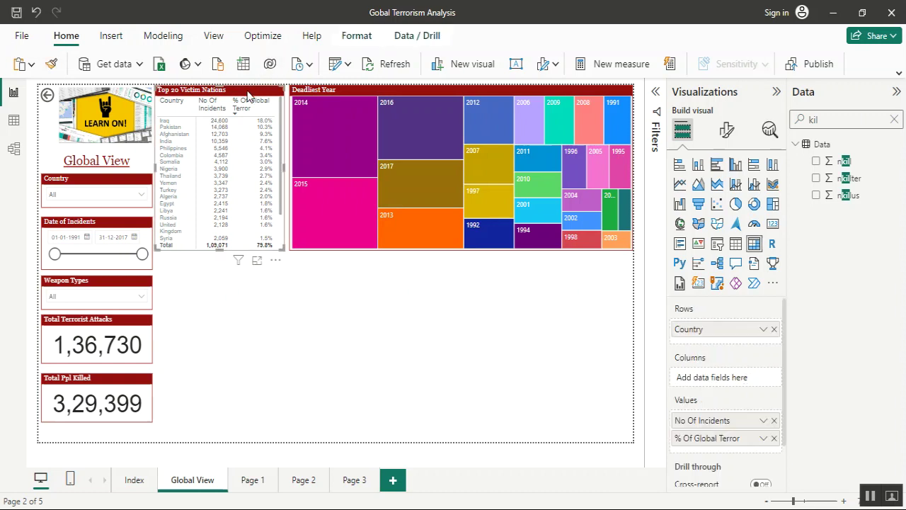
left_click(271, 303)
double_click(271, 303)
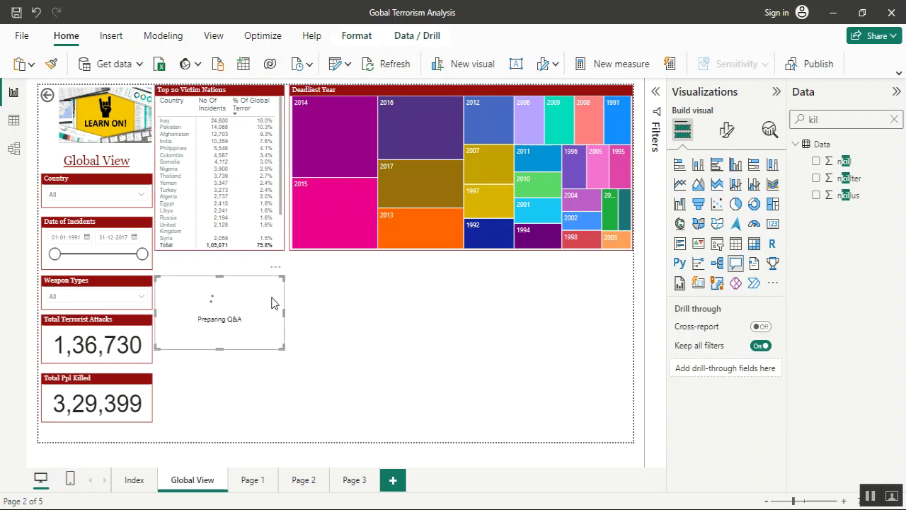
key("ctrl+v")
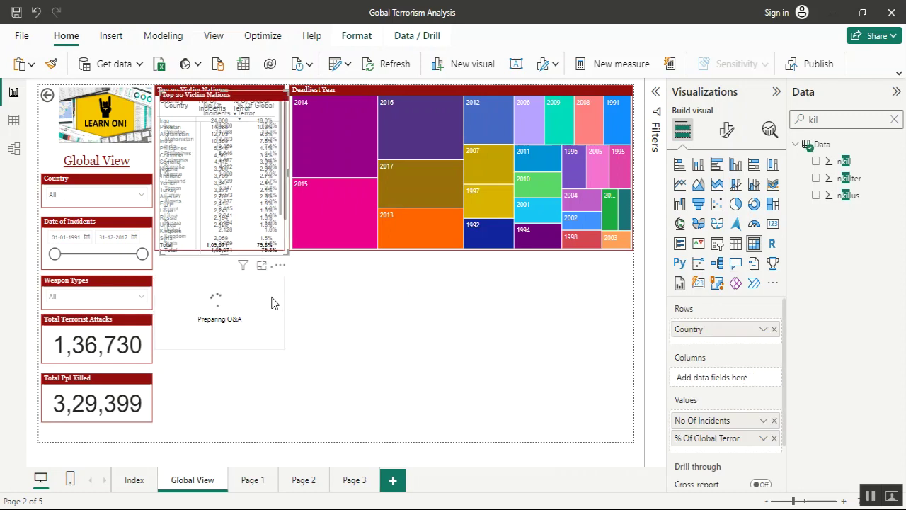
left_click(271, 303)
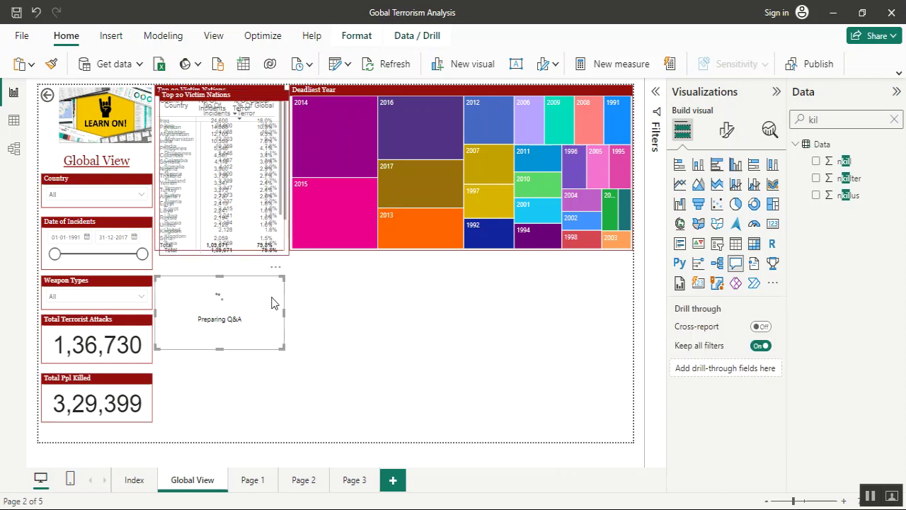
key("Delete")
Step: Place the copied Top 20 Victim Nations table directly below the original and extend its upper edge to close the gap
left_click_drag(241, 106, 238, 278)
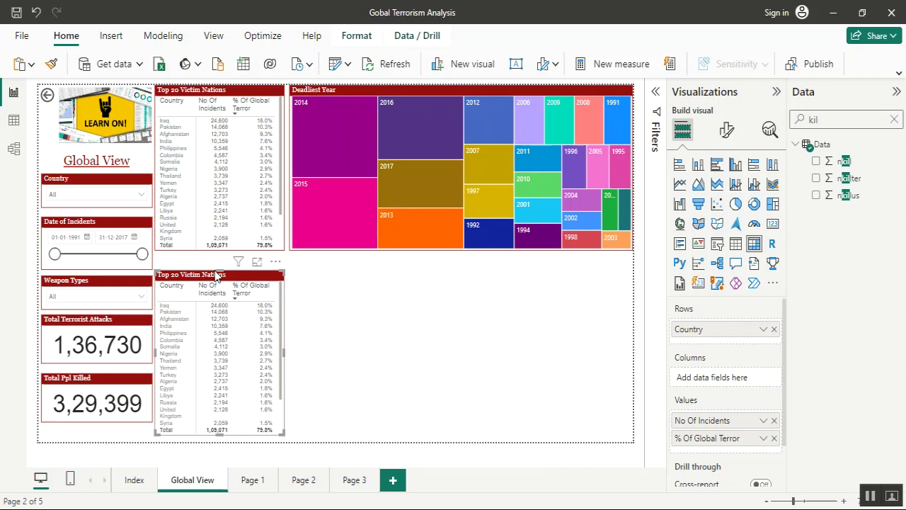
left_click_drag(216, 275, 216, 276)
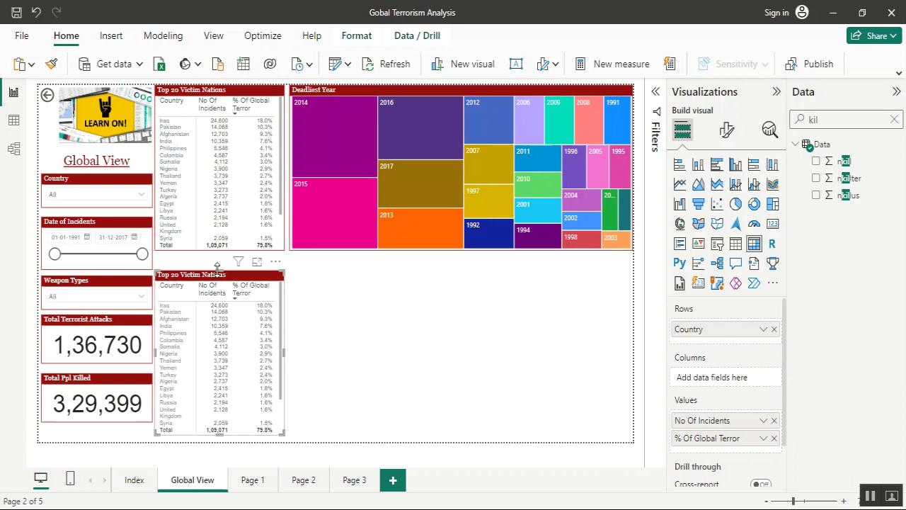
left_click_drag(217, 268, 218, 261)
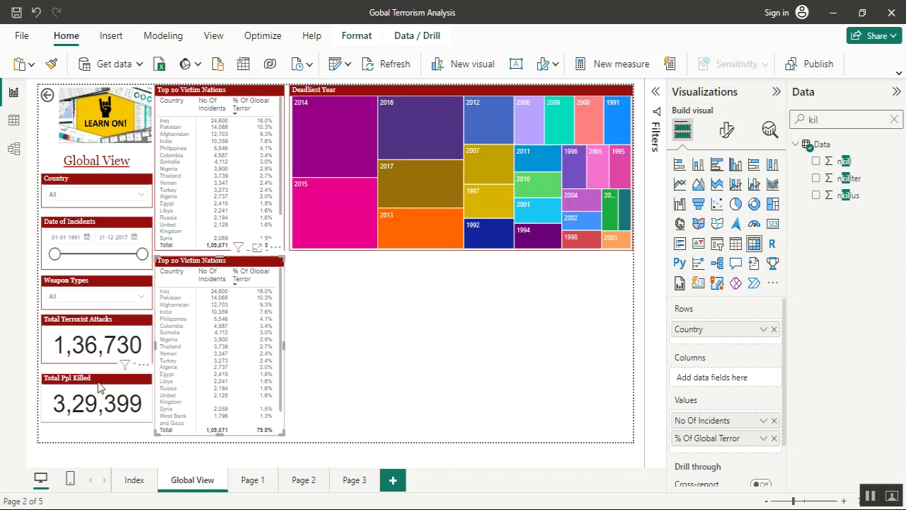
Step: Move the Total Ppl Killed card down to line up with the lower table's bottom edge and shift the Total Terrorist Attacks card down above it
left_click_drag(100, 388, 100, 397)
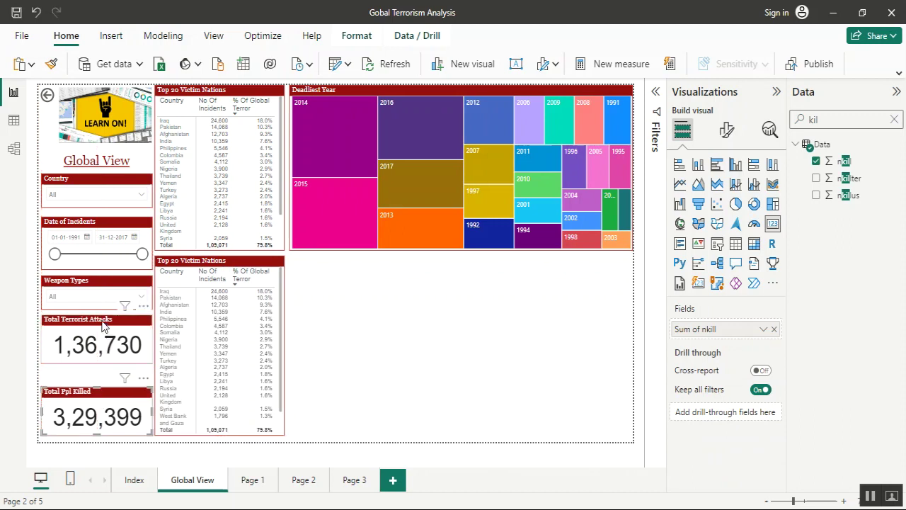
left_click_drag(103, 327, 102, 338)
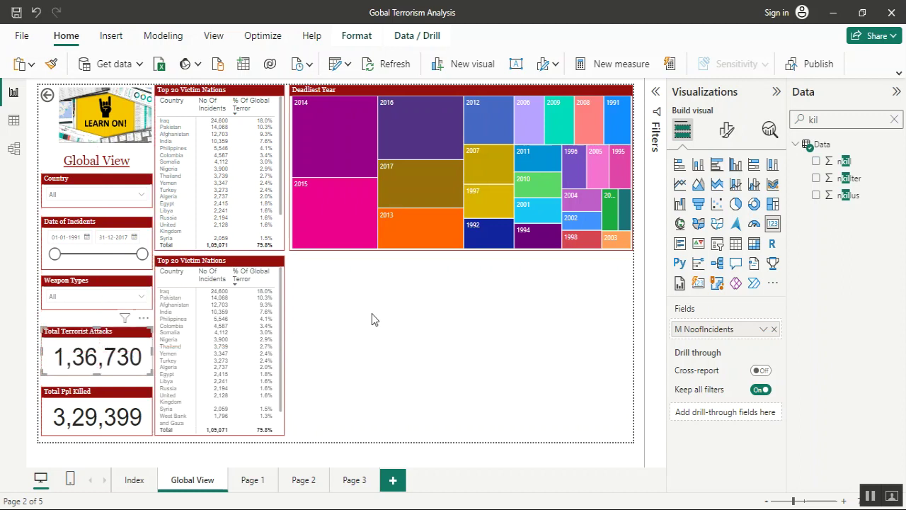
Step: Replace Country with the Date Of Incident field in the rows of the lower Top 20 Victim Nations table
left_click(219, 263)
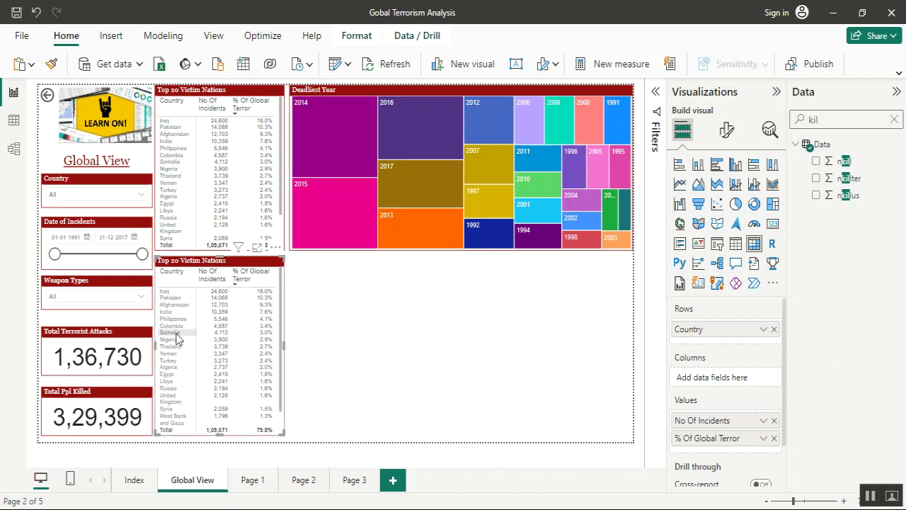
left_click(774, 330)
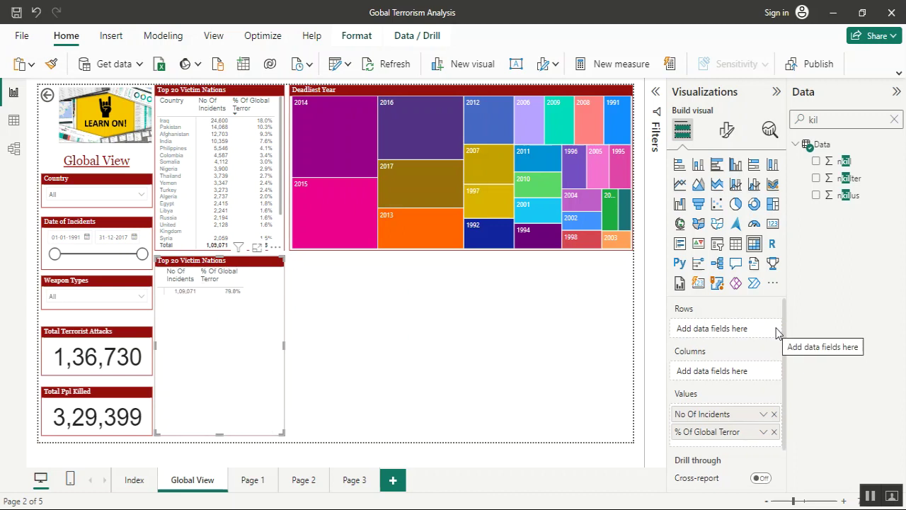
double_click(837, 120)
type("ind")
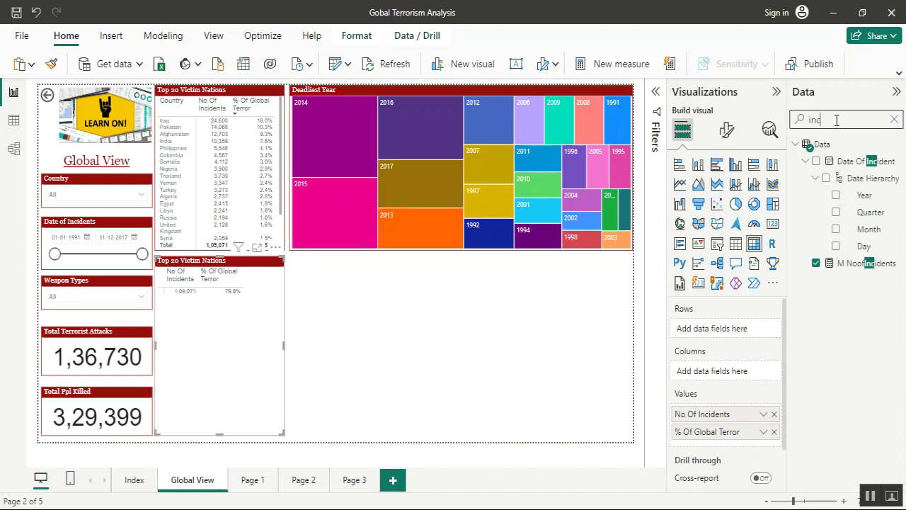
key("BackSpace")
type("c")
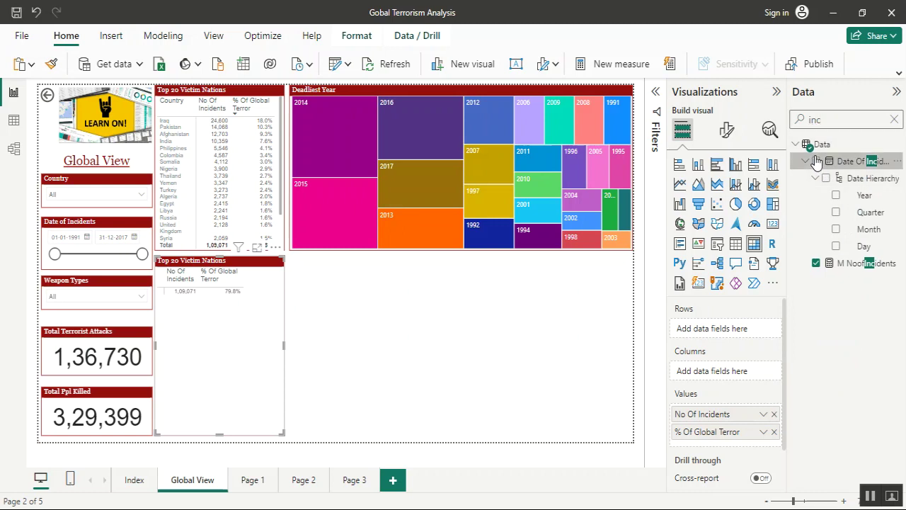
left_click(817, 162)
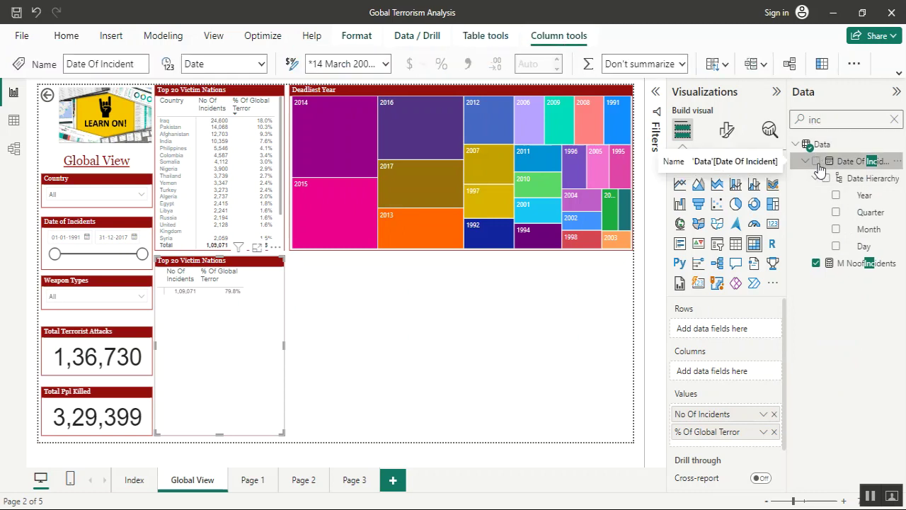
left_click(817, 163)
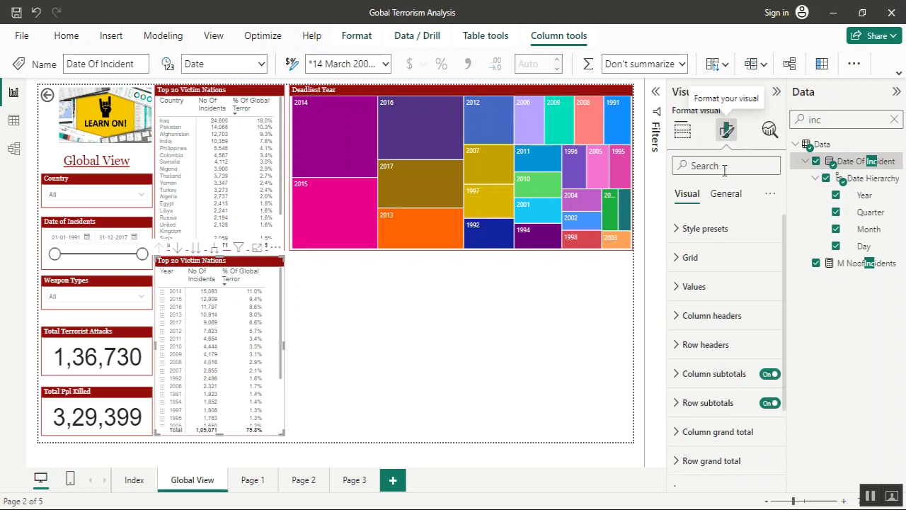
Step: Change the lower table's title text to "Yearly Data" and widen its Year column
left_click(732, 210)
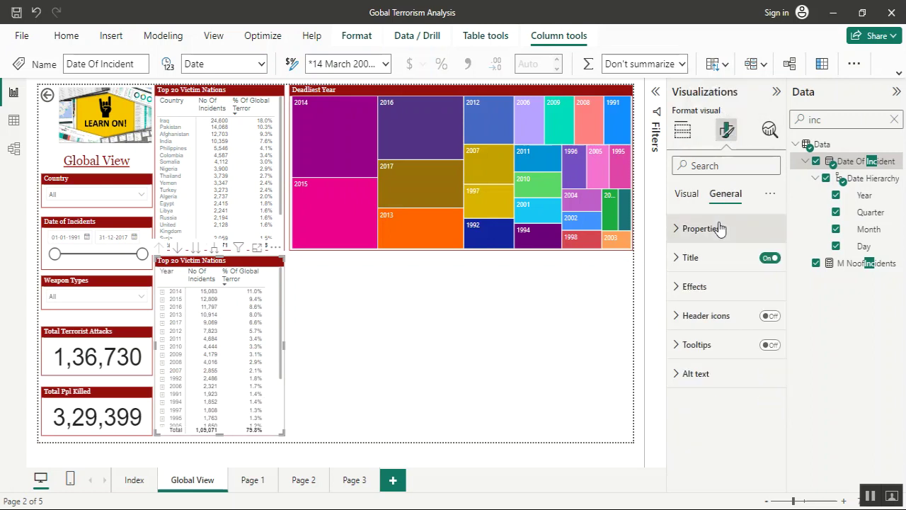
left_click(706, 260)
left_click(717, 327)
triple_click(718, 327)
key("BackSpace")
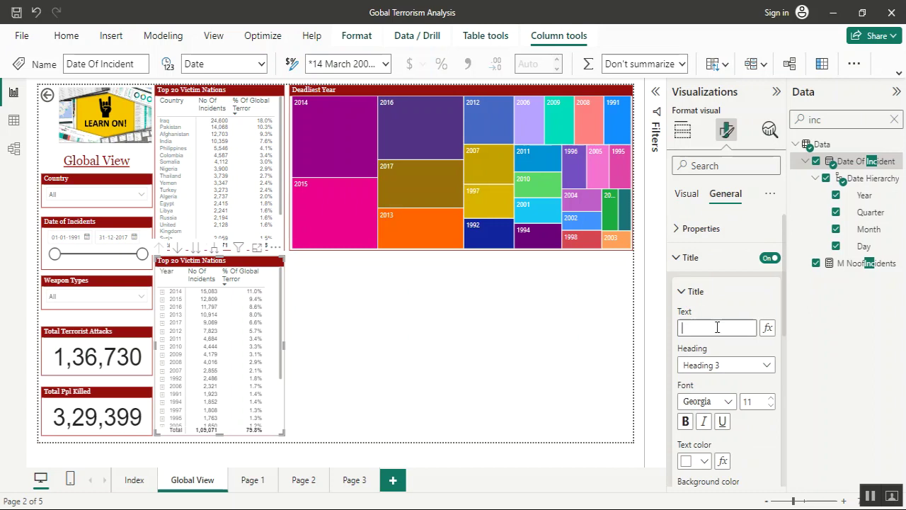
type("Year")
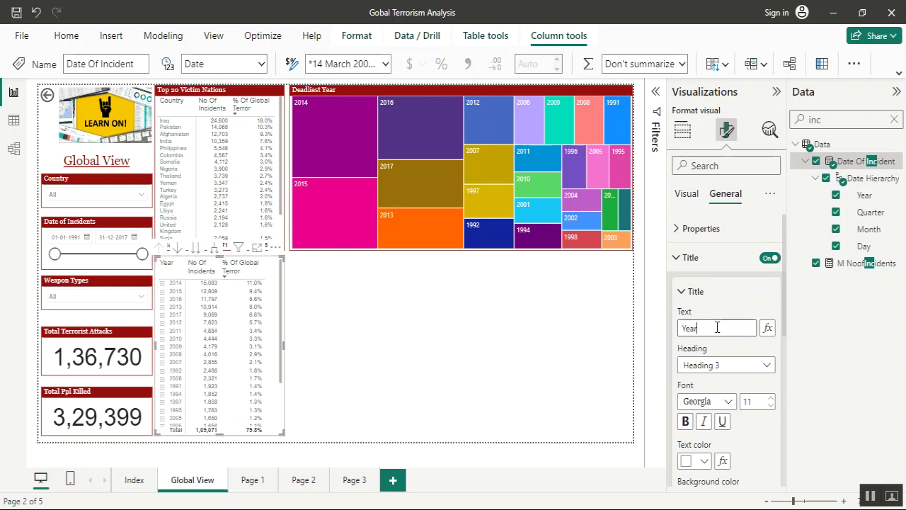
type("ly Data")
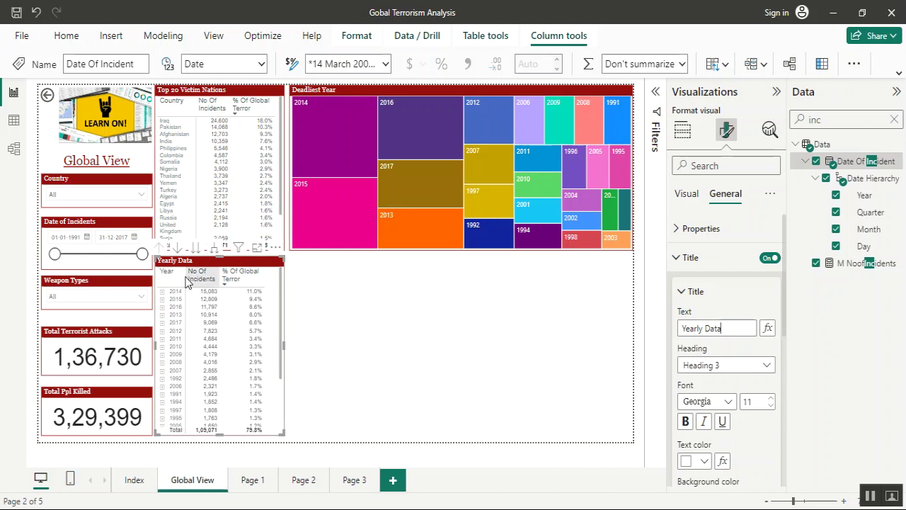
left_click_drag(182, 276, 190, 281)
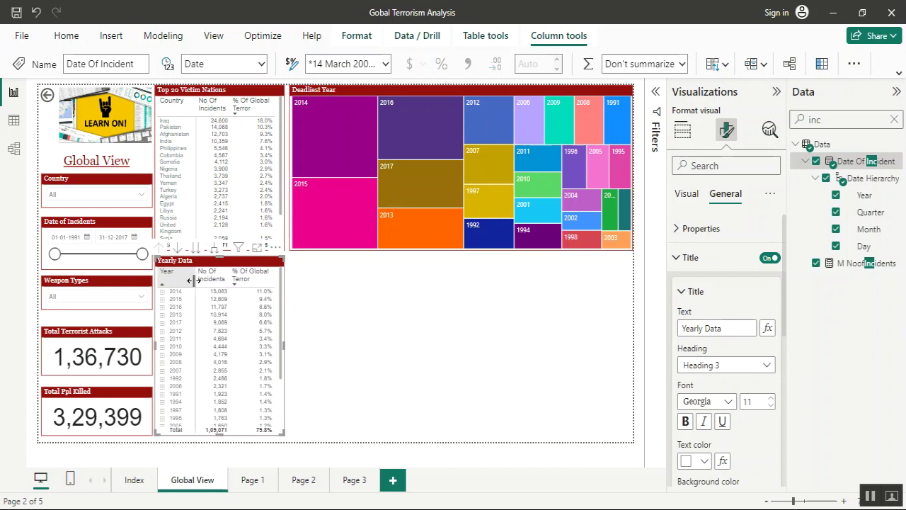
Step: Examine the date drill-down in the Yearly Data table by expanding 2014 to the days of May and 2015 to quarters, collapsing each again
left_click(162, 292)
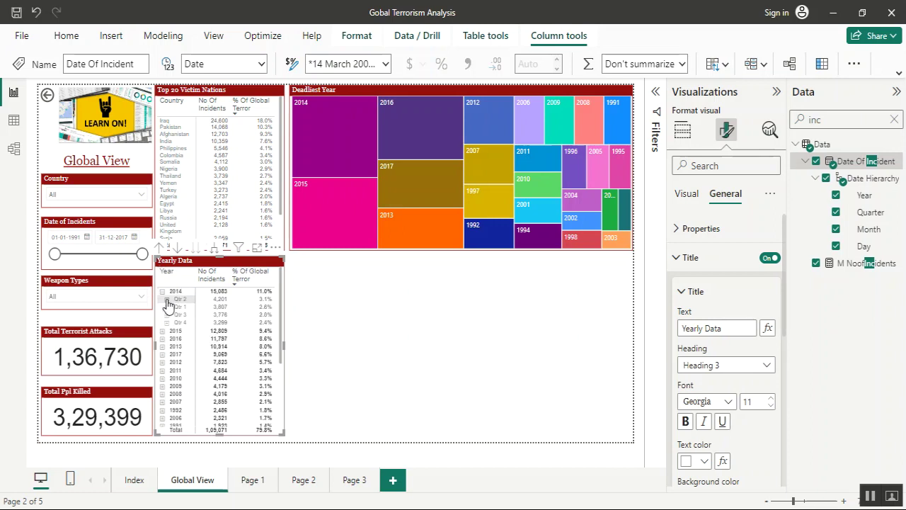
left_click(167, 301)
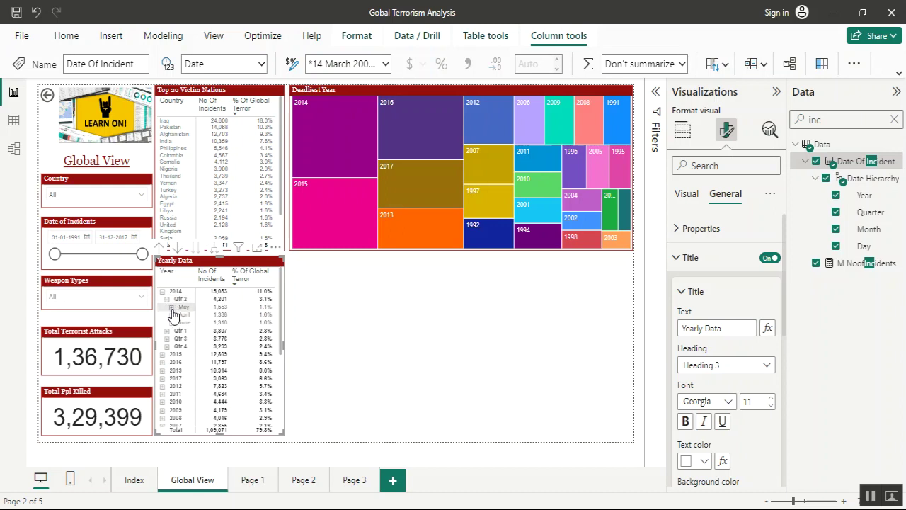
left_click(172, 309)
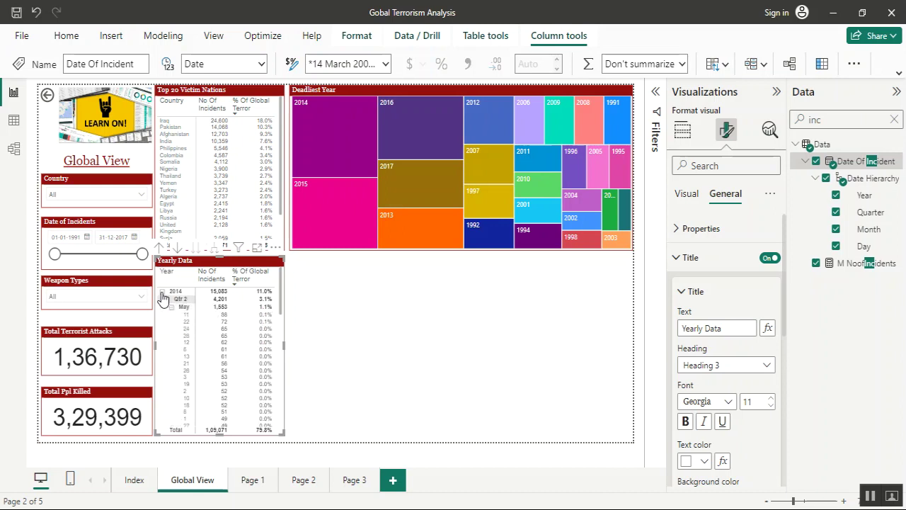
left_click(161, 292)
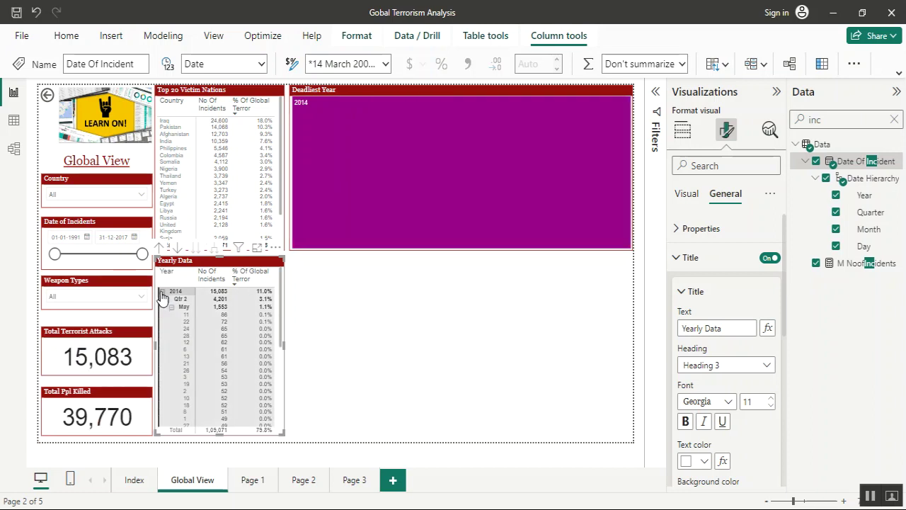
left_click(161, 293)
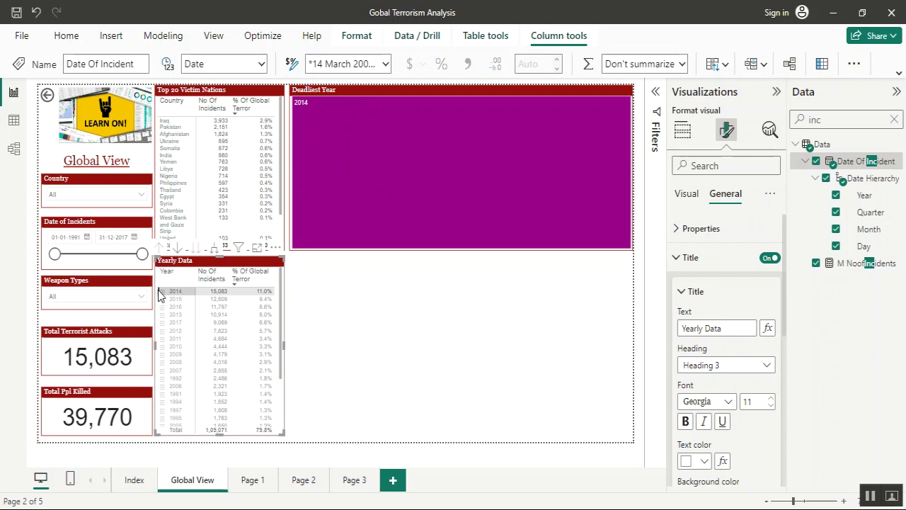
left_click(160, 294)
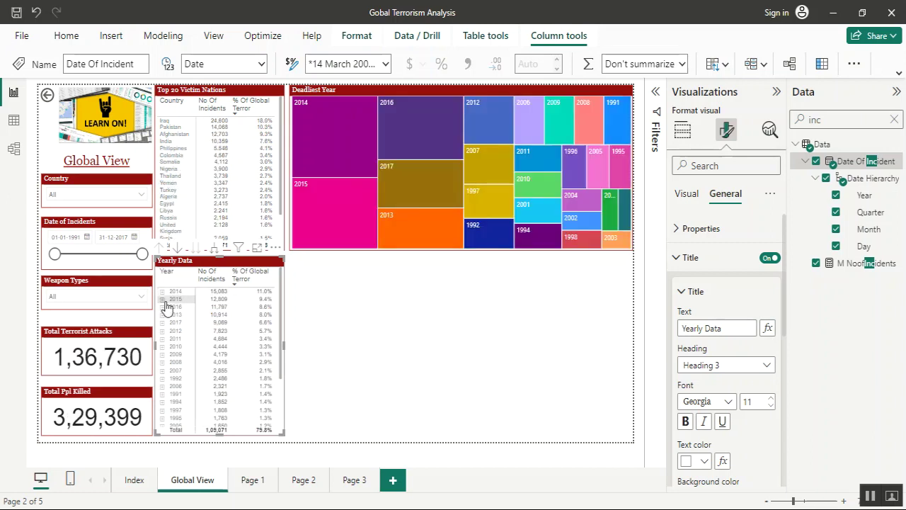
left_click(163, 300)
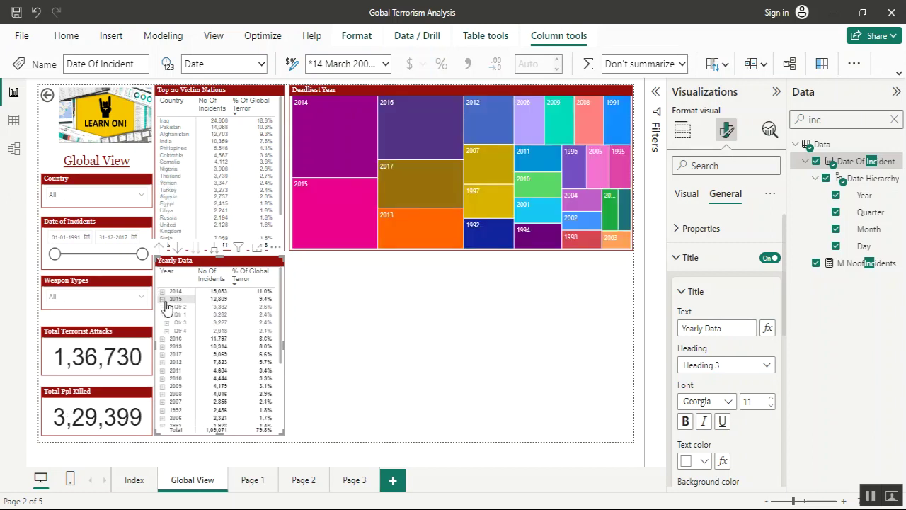
left_click(165, 300)
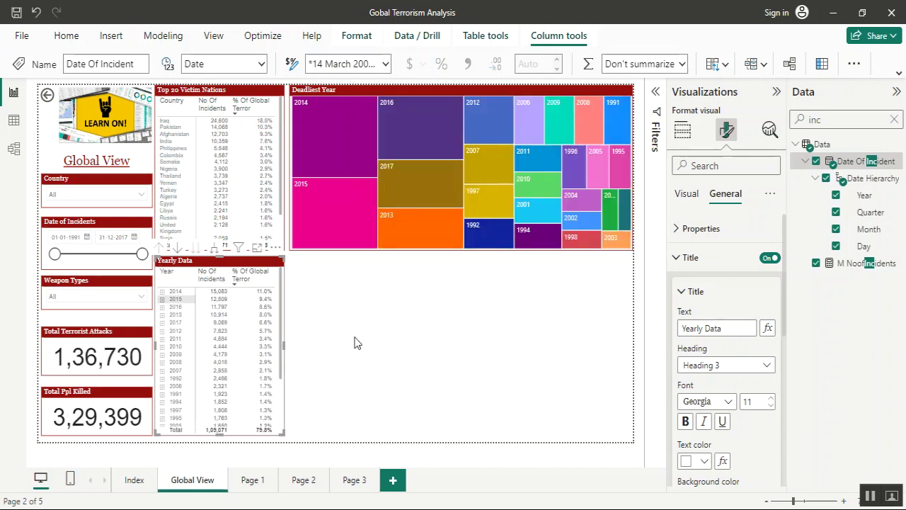
Step: Remove the Quarter level from the Yearly Data table's rows
left_click(683, 130)
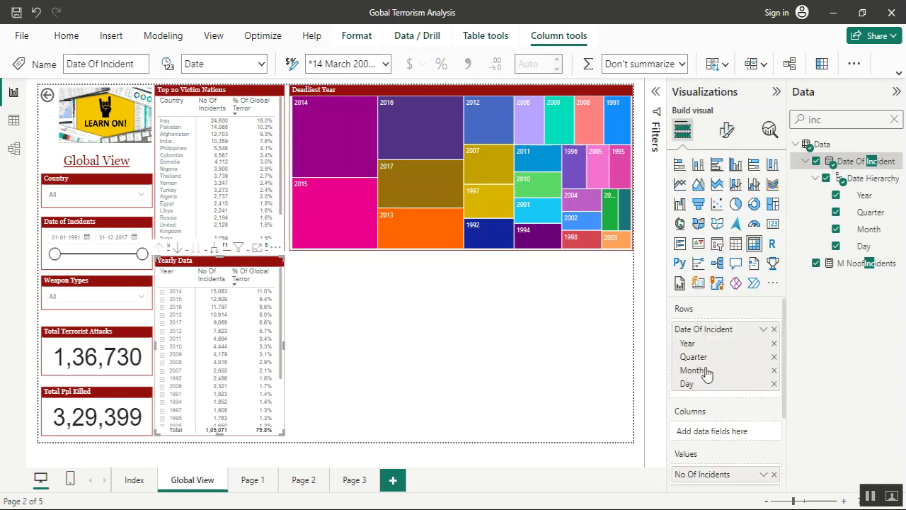
left_click(774, 357)
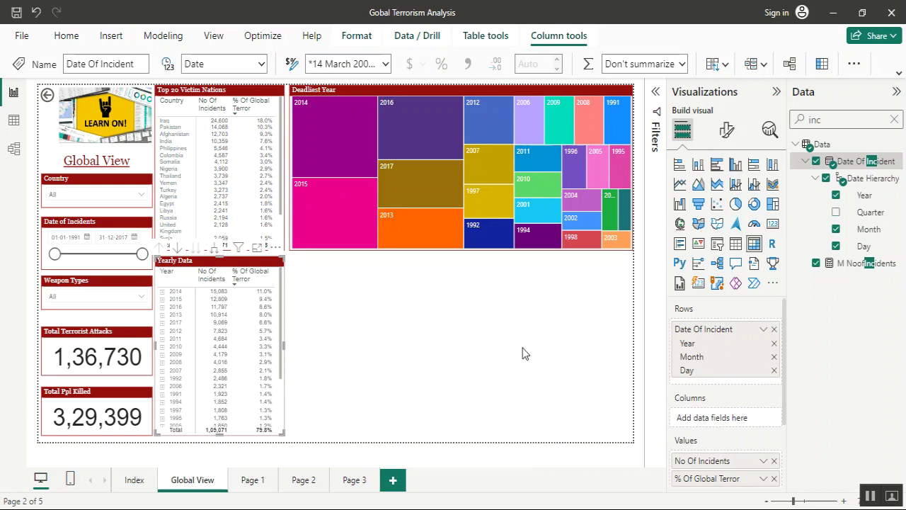
left_click(438, 310)
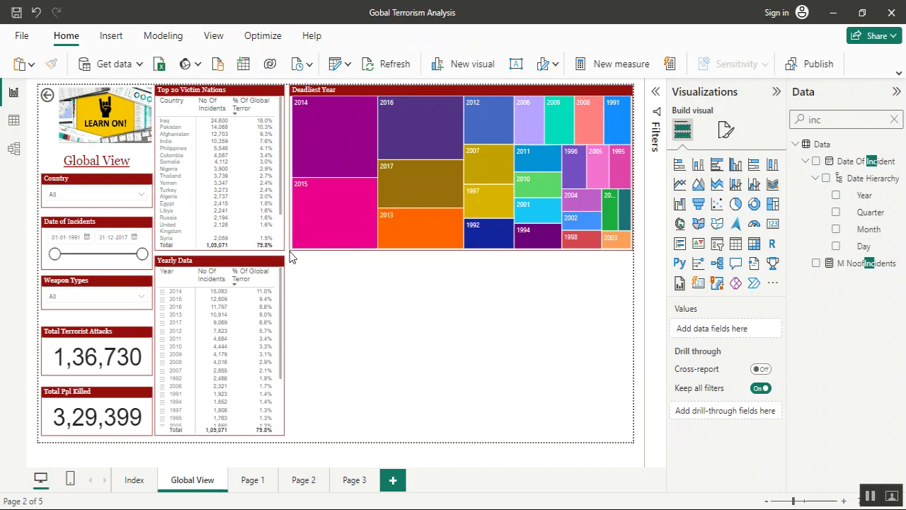
Step: Duplicate the Deadliest Year treemap and place the copy directly below the original, beside the Yearly Data table
left_click(290, 249)
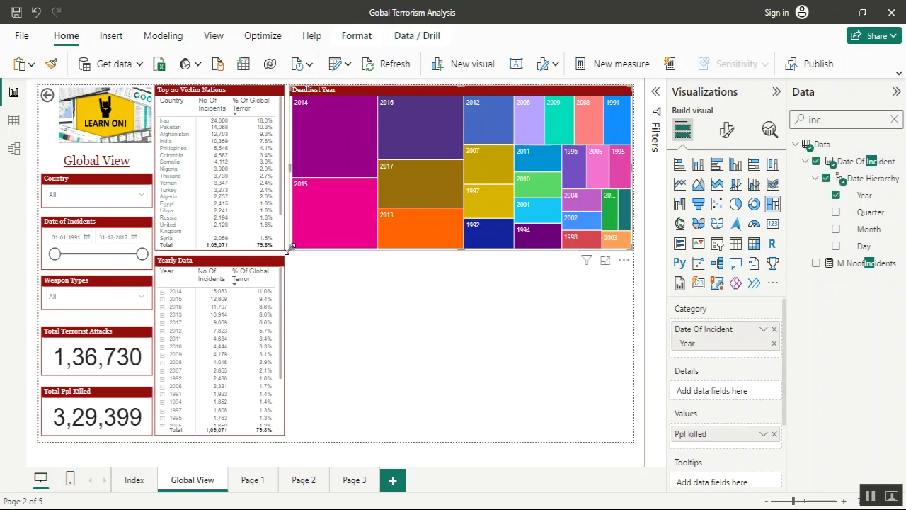
left_click(397, 356)
left_click(417, 98)
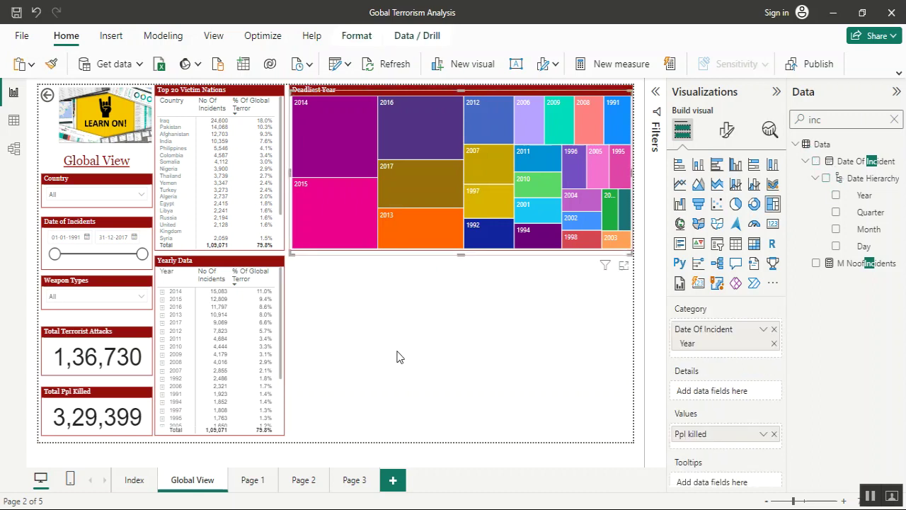
left_click_drag(408, 96, 424, 260)
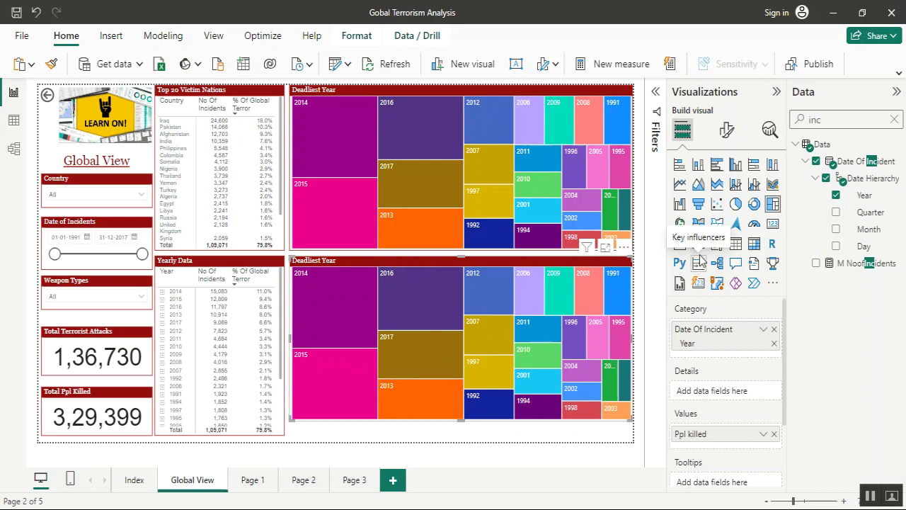
Step: Convert the copied treemap to a stacked area chart and extend its lower edge to line up with the Yearly Data table
left_click(718, 186)
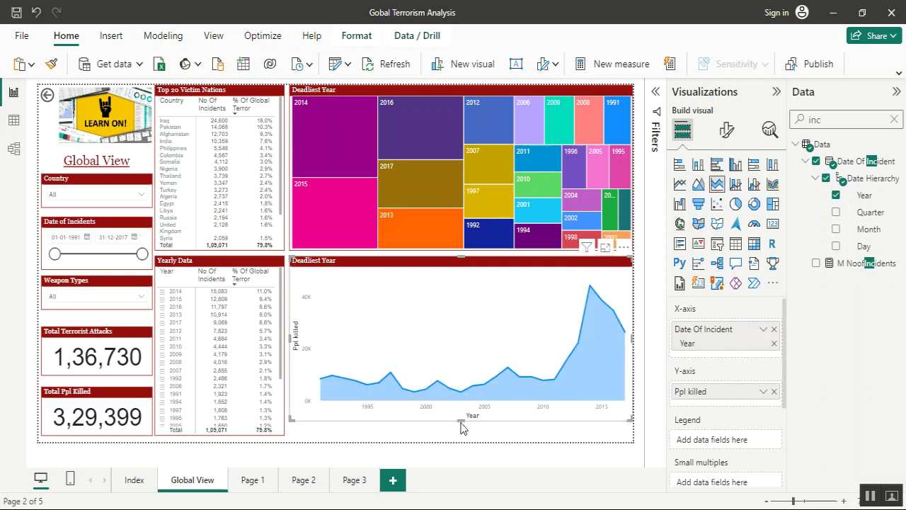
left_click_drag(463, 419, 453, 441)
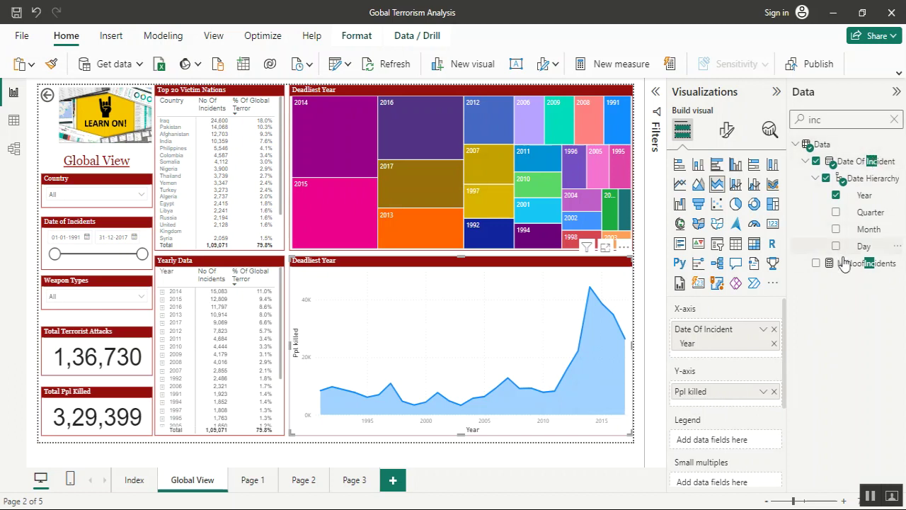
Step: Add M NoofIncidents to the area chart's Y-axis and rebuild its X-axis from the Date Of Incident hierarchy without the Quarter level
left_click_drag(844, 267, 723, 398)
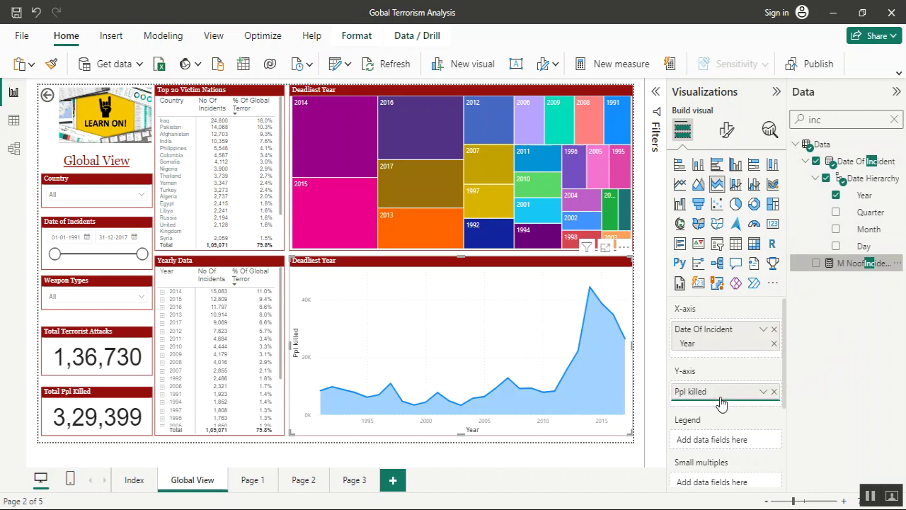
left_click(775, 330)
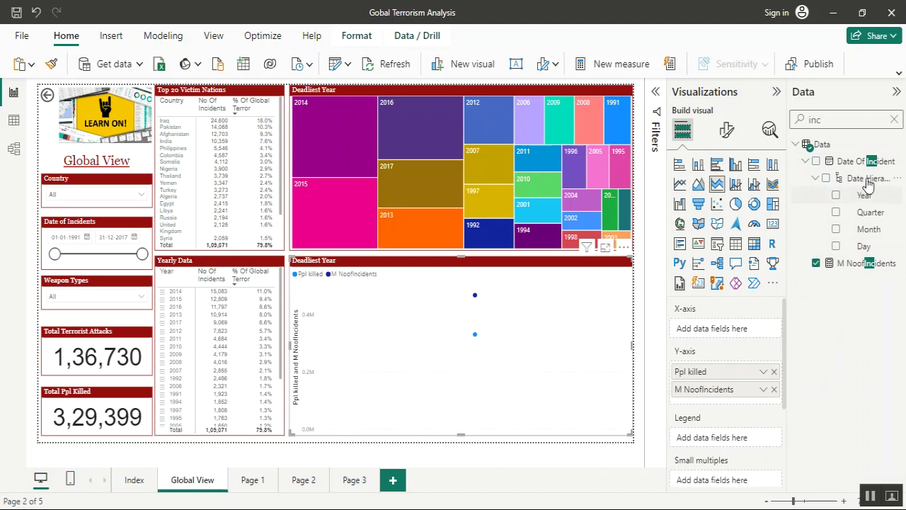
left_click_drag(869, 164, 744, 328)
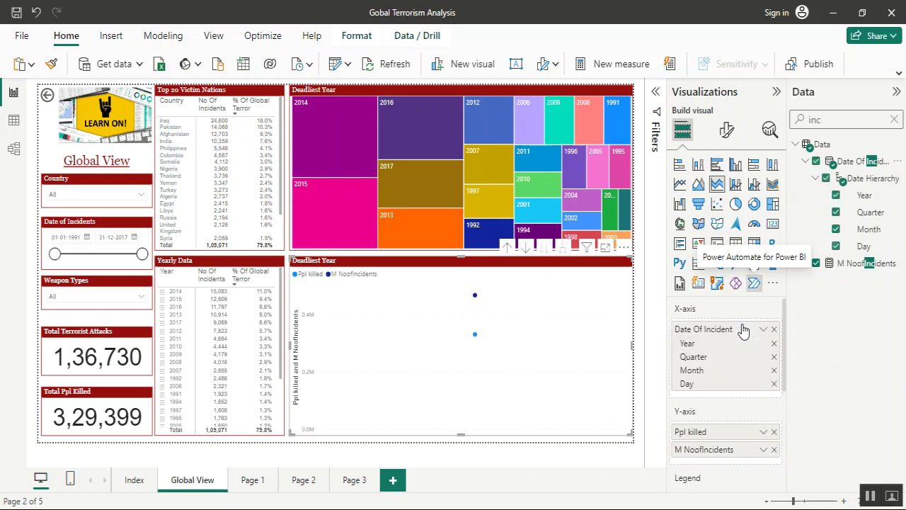
left_click(774, 357)
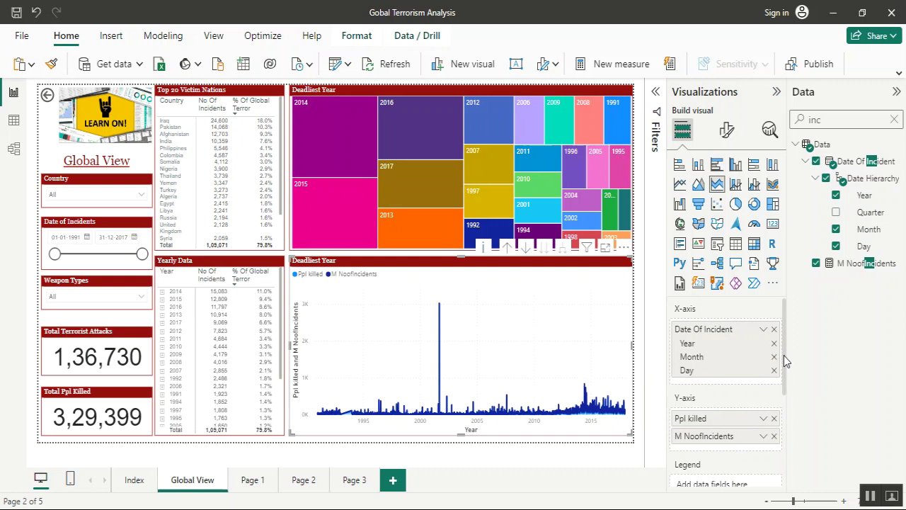
left_click_drag(785, 363, 784, 411)
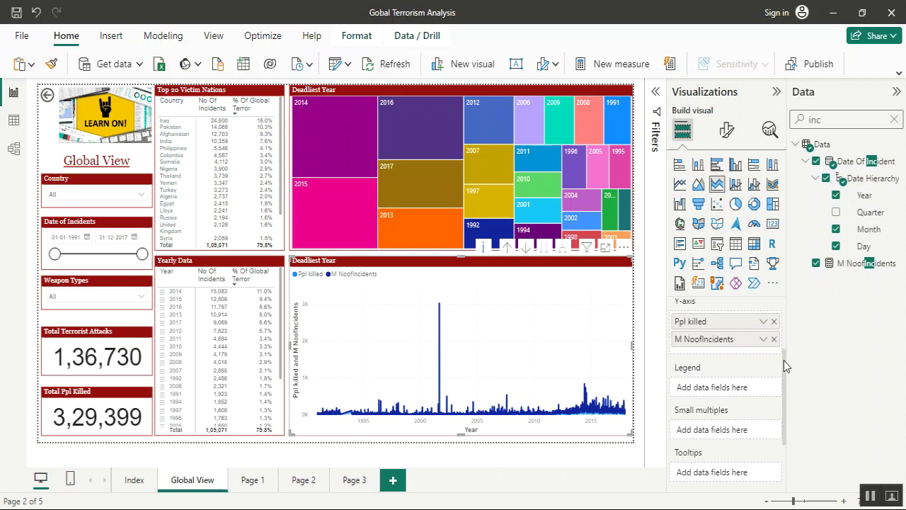
scroll(784, 360, "up", 3)
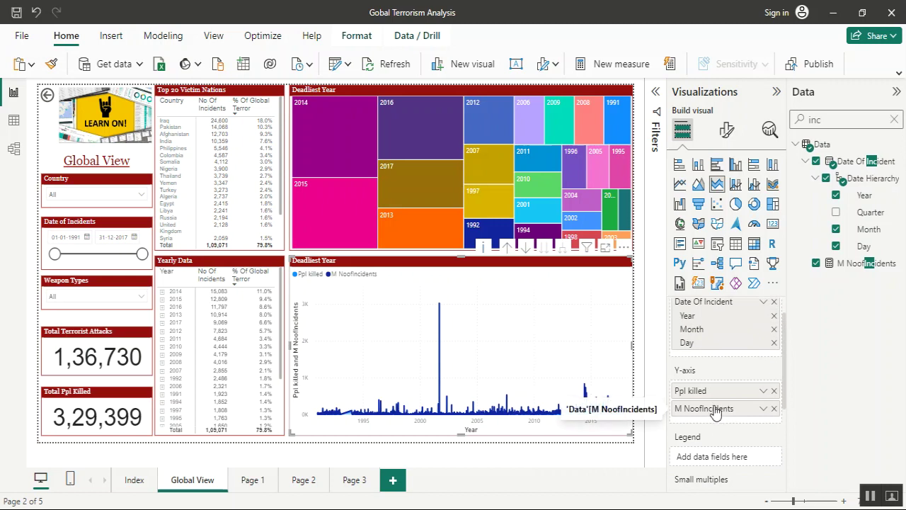
Step: Place M NoofIncidents above Ppl killed on the chart's Y-axis and add the nwound field as a third series
left_click_drag(715, 413, 718, 389)
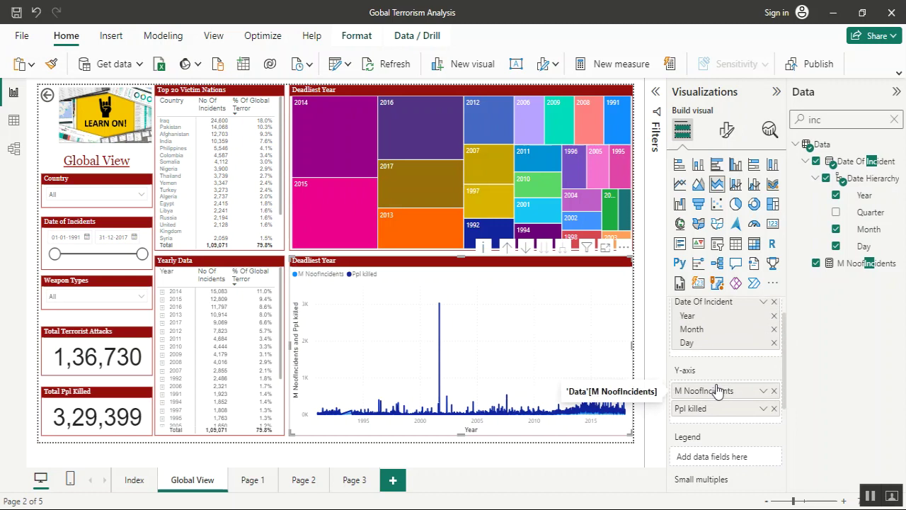
double_click(833, 118)
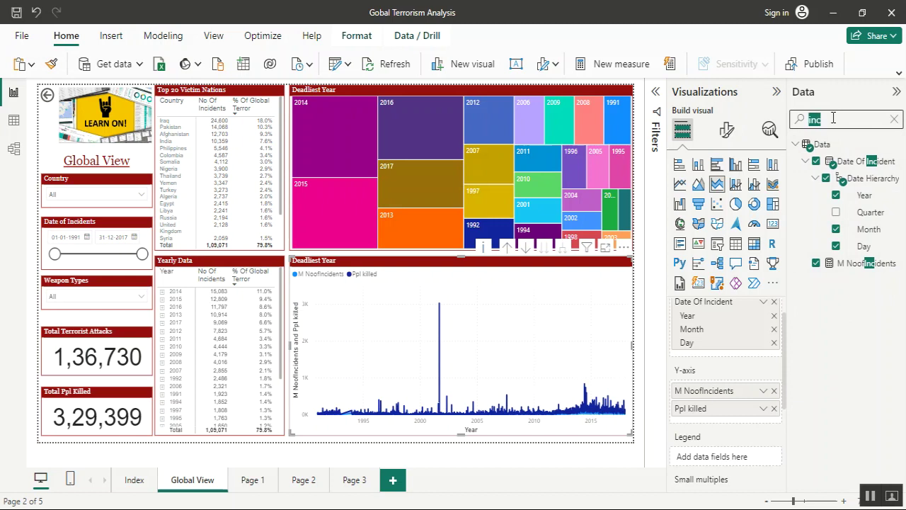
type("woun")
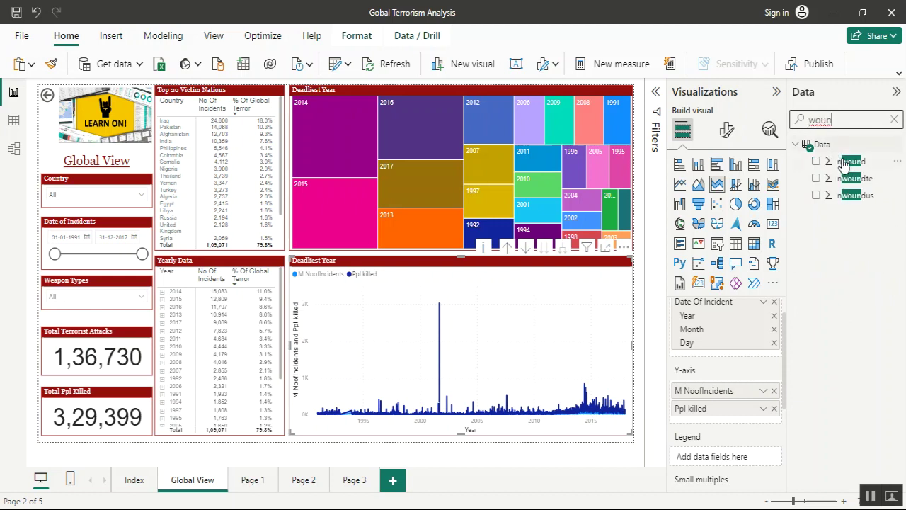
left_click(816, 161)
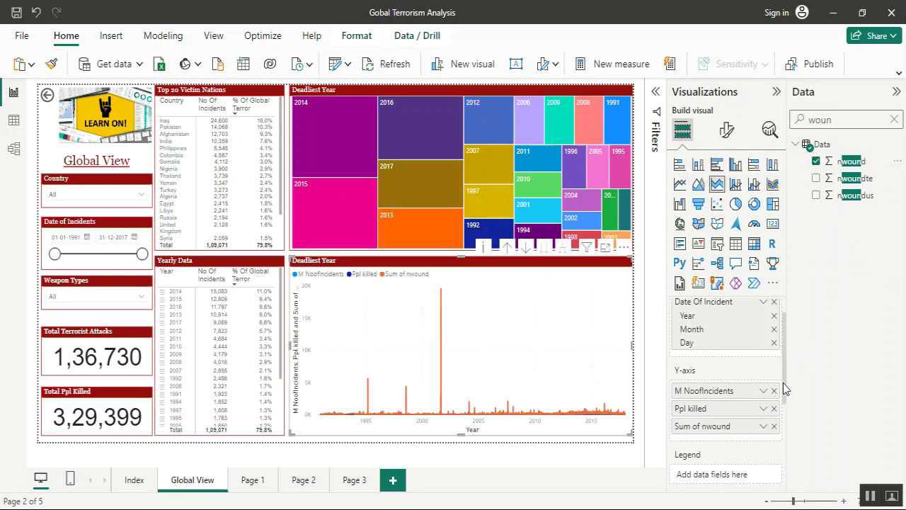
left_click(764, 426)
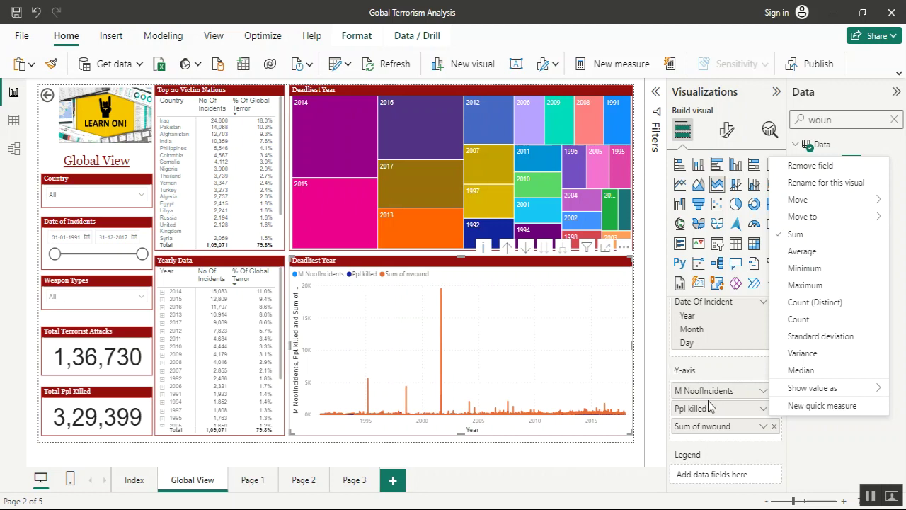
Step: Rename the M NoofIncidents series in the chart's Y-axis as No Of Incidents
left_click(685, 396)
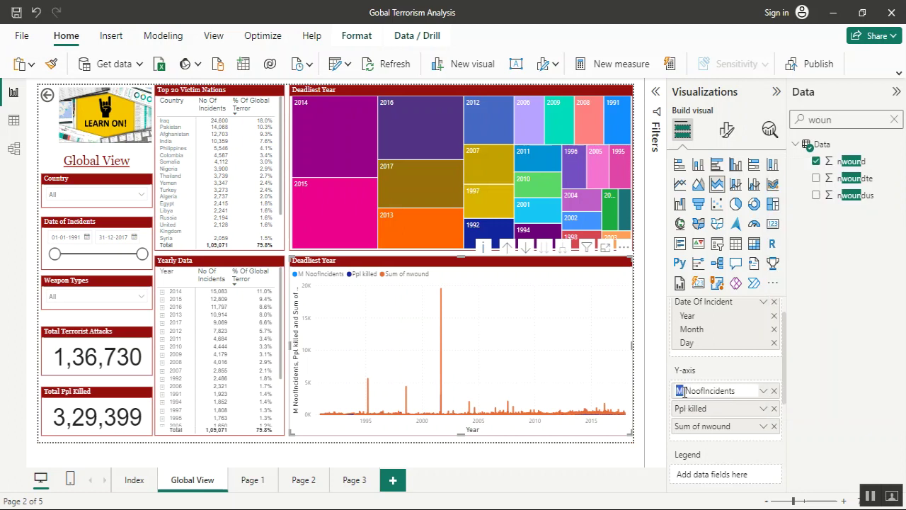
double_click(685, 393)
key("BackSpace")
key("BackSpace")
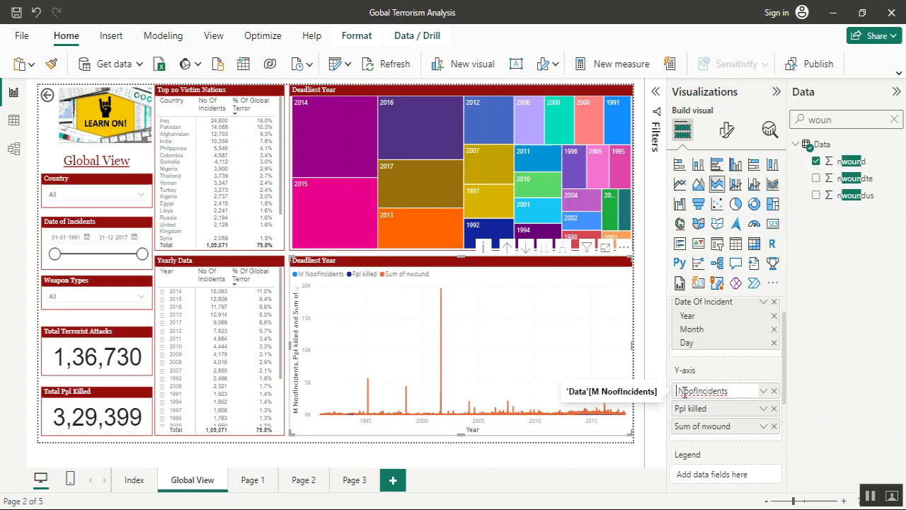
key("Return")
key("shift+Right")
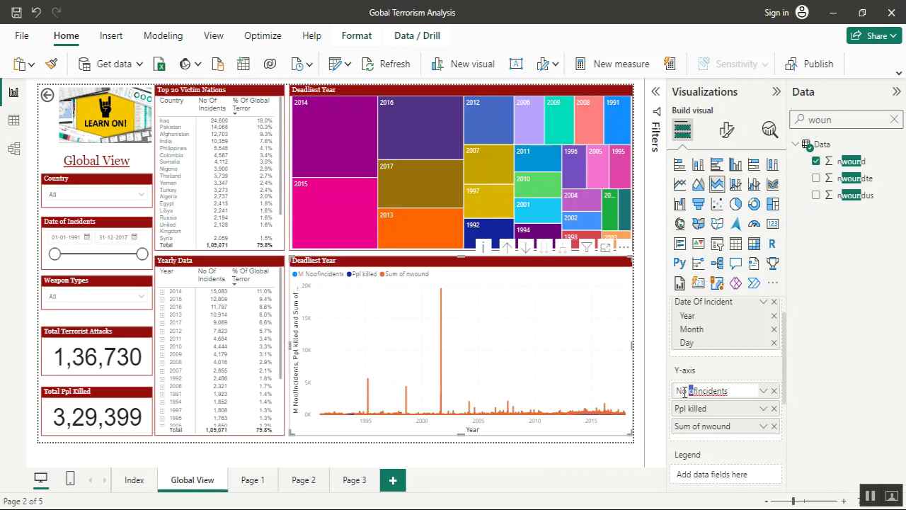
type("O")
key("Right")
key("Return")
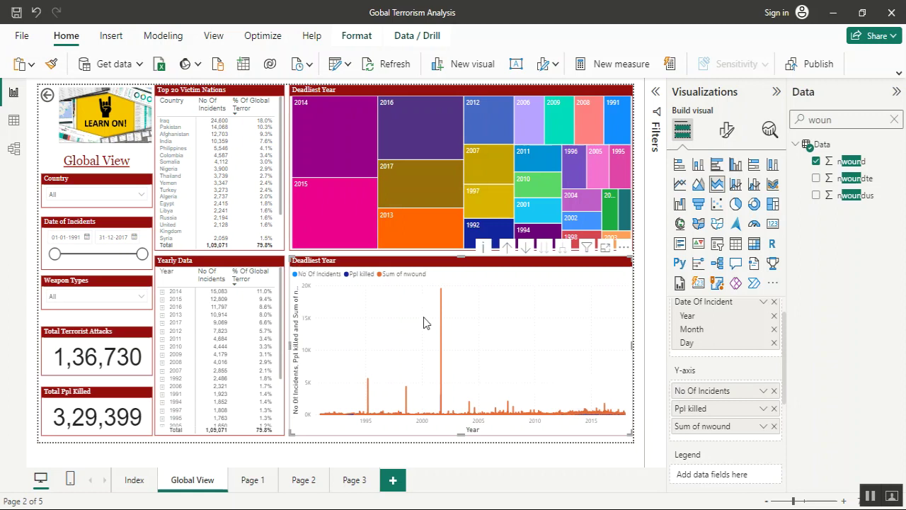
Step: Convert the stacked area chart beside the Yearly Data table to a plain area chart
mouse_move(381, 330)
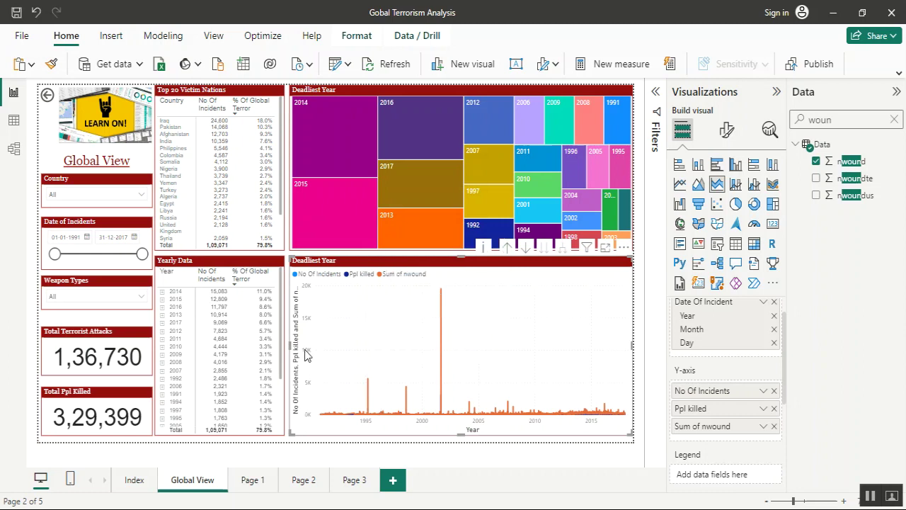
left_click(764, 427)
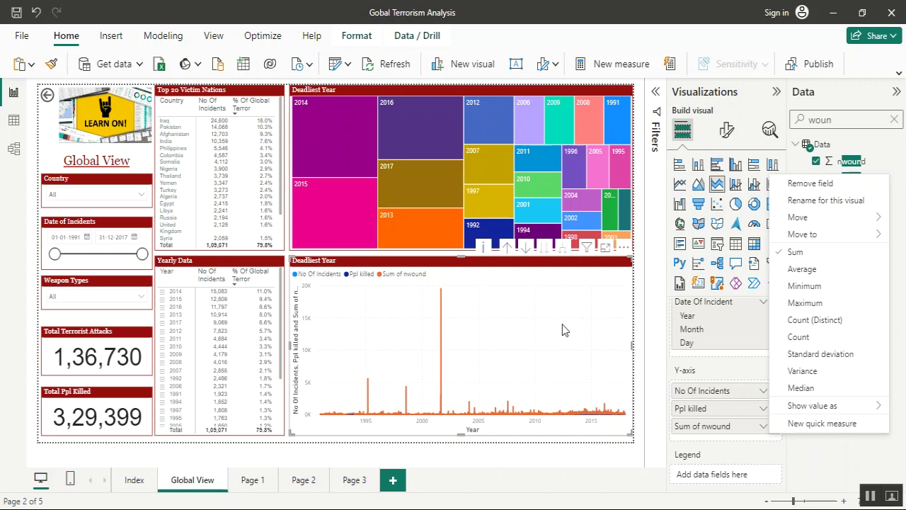
left_click(700, 185)
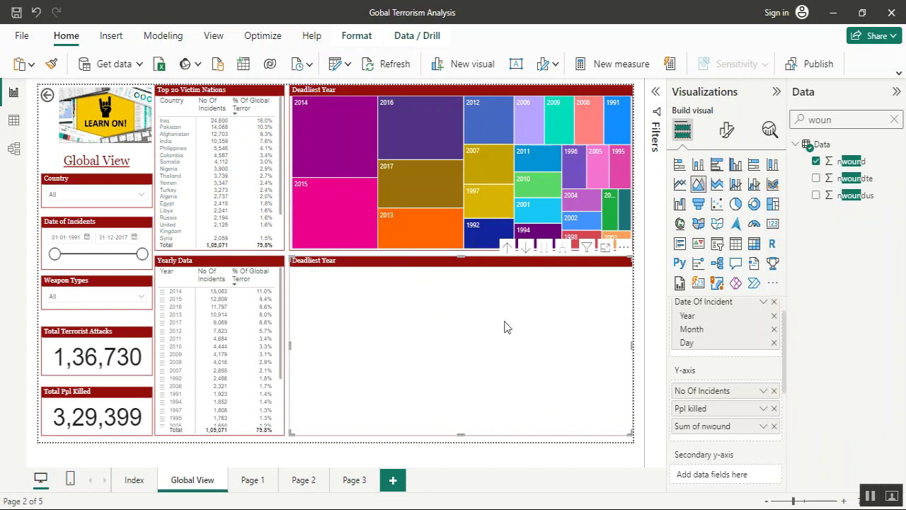
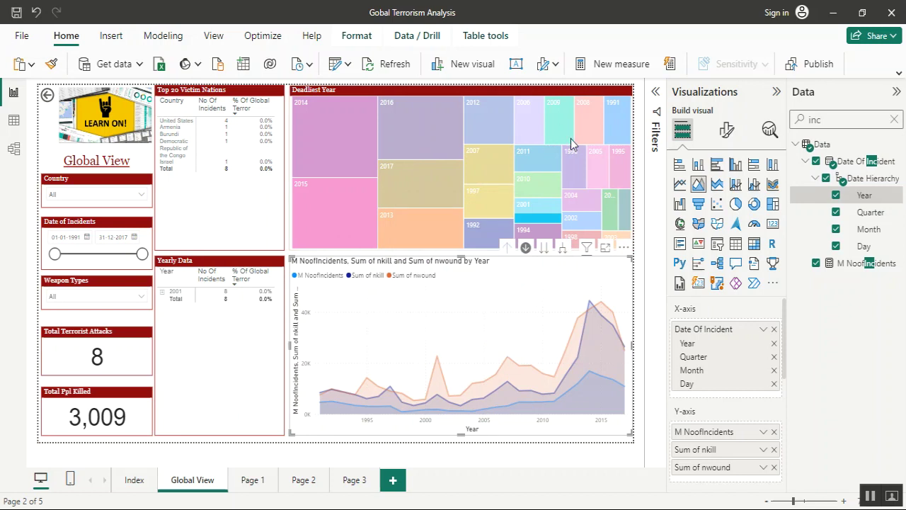
Step: Clear the year cross-highlight on the page and remove the Quarter level from the area chart's X-axis
left_click(540, 282)
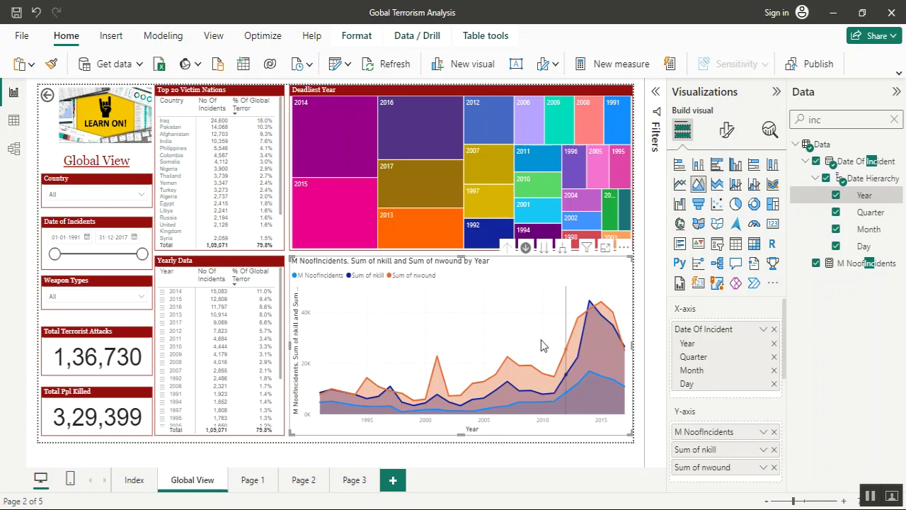
mouse_move(501, 325)
left_click(774, 358)
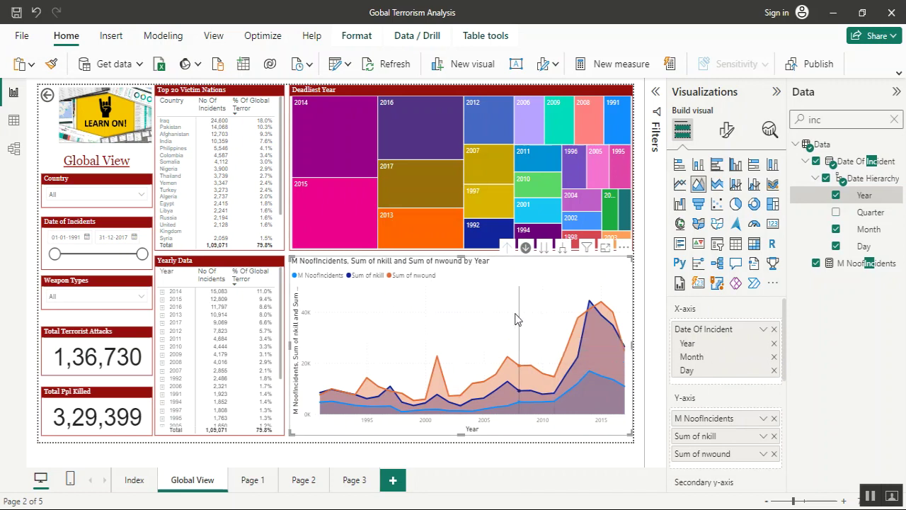
Step: Change the beginning of the area chart's title to "No Of Incidents Vs"
left_click(727, 130)
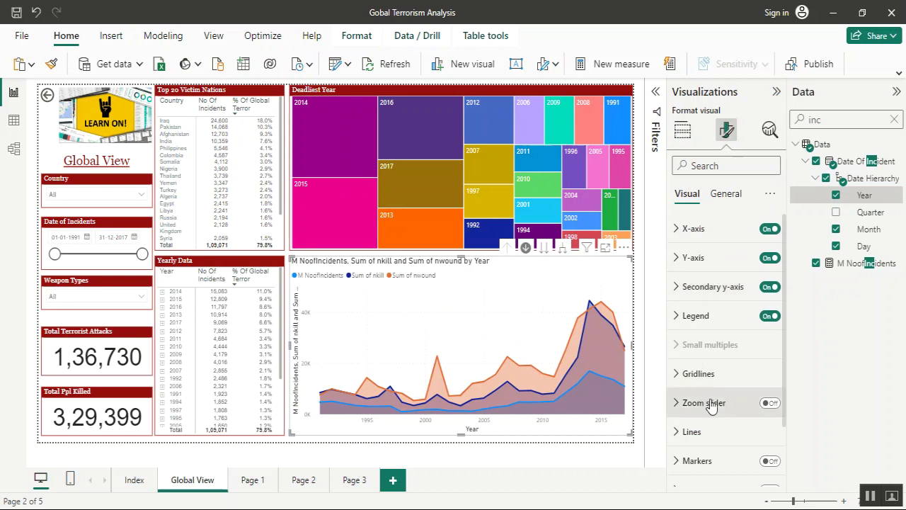
left_click(730, 197)
left_click(710, 261)
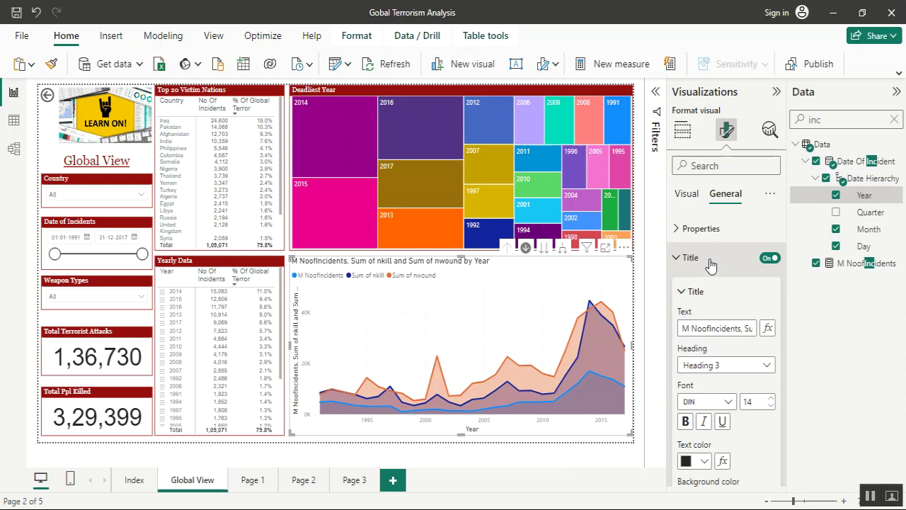
double_click(701, 329)
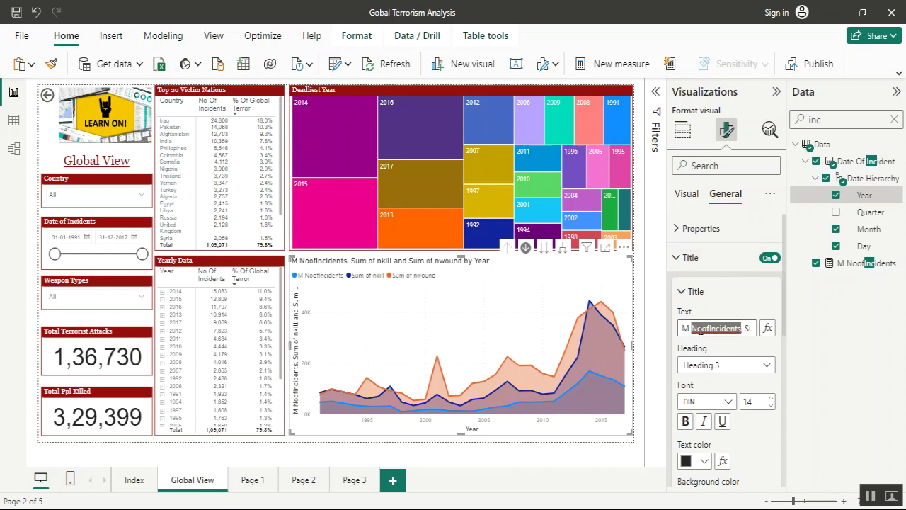
key("Home")
key("Delete")
key("Delete")
left_click(692, 329)
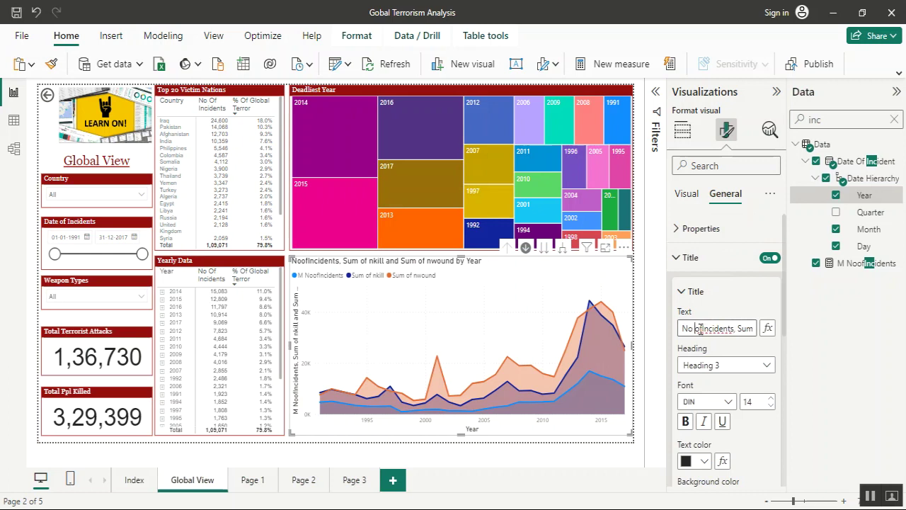
type("O")
key("Right")
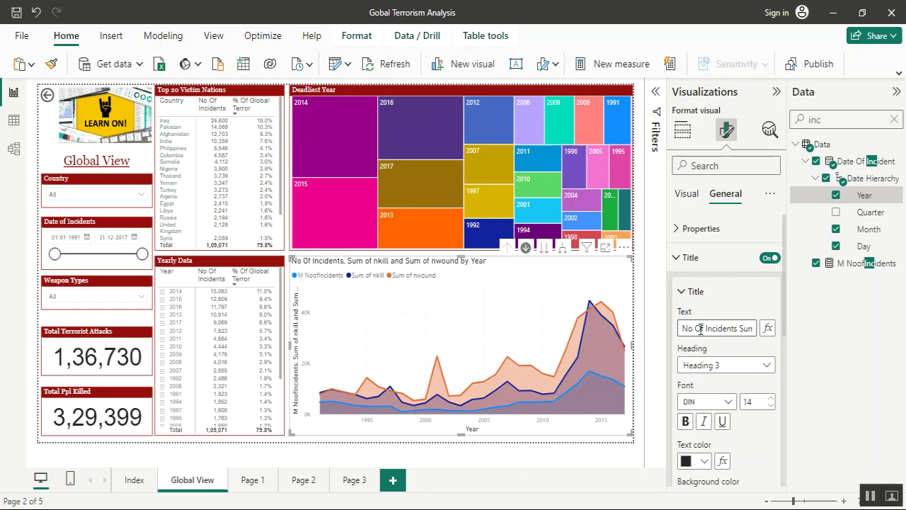
key("Delete")
type("Vs")
Step: Replace "Sum of nkill" in the area chart's title with "Ppl killed"
key("Right")
key("Right")
key("Right")
key("Right")
key("Right")
key("Right")
key("Right")
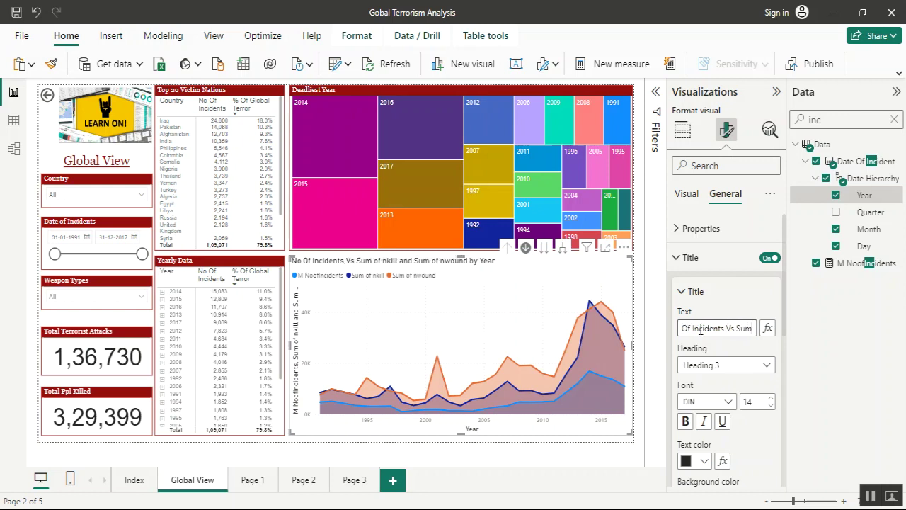
key("Delete")
key("Delete")
key("Delete")
key("Delete")
key("Delete")
key("Delete")
key("Delete")
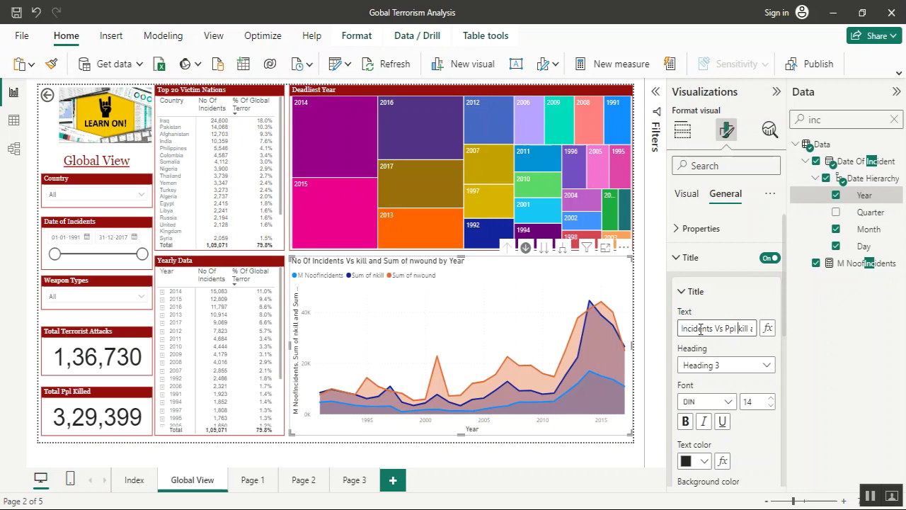
type("ed")
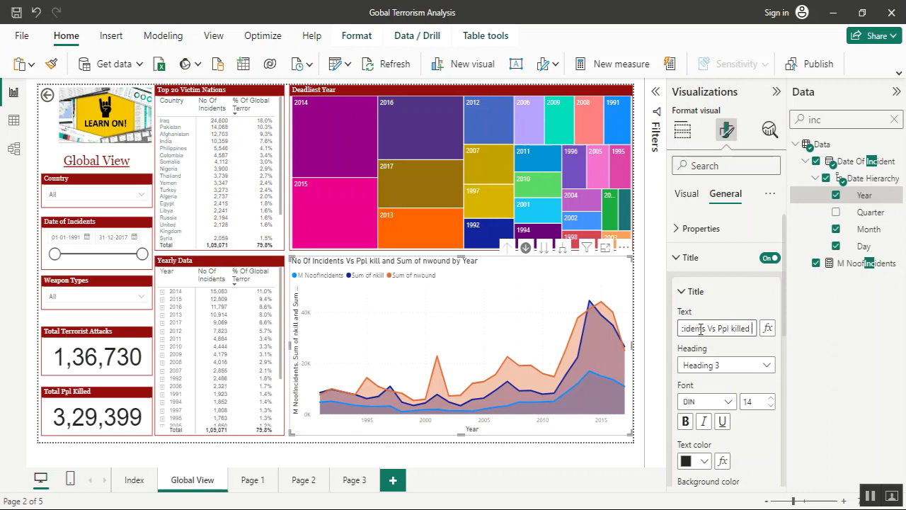
Step: Replace "and Sum of" in the area chart's title with "Vs"
key("Left")
key("Left")
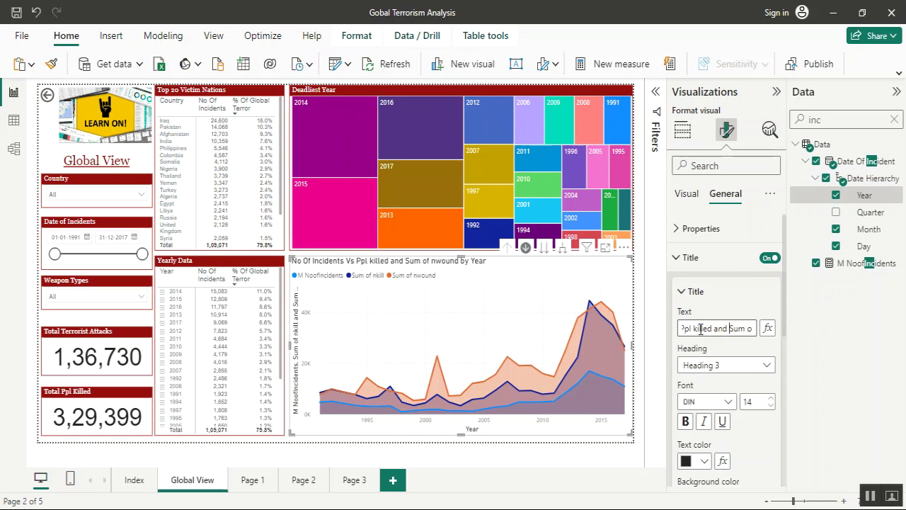
key("BackSpace")
key("BackSpace")
key("BackSpace")
type("Vs")
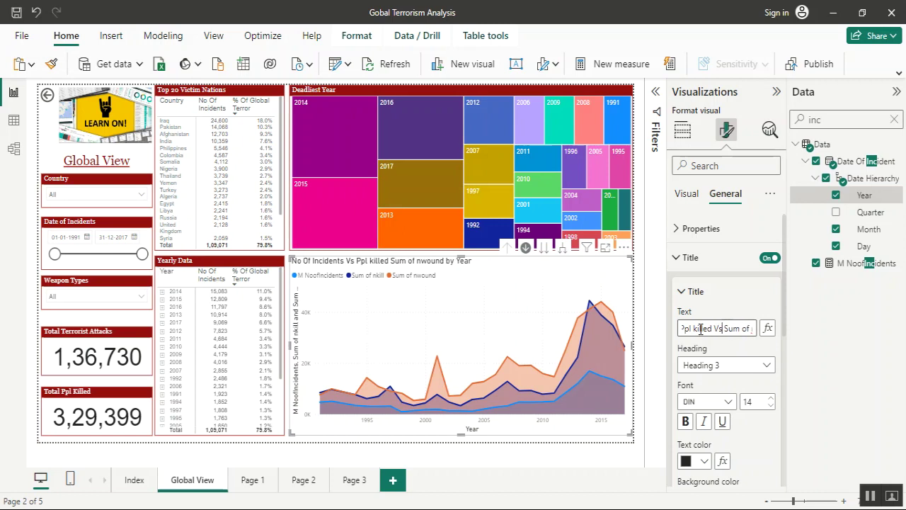
key("Right")
key("shift+Right")
key("shift+Right")
key("shift+Right")
key("shift+Right")
key("shift+Right")
key("shift+Right")
key("shift+Right")
key("shift+Right")
key("shift+Right")
key("shift+Right")
key("shift+Right")
key("shift+Right")
key("shift+Right")
key("shift+Right")
key("shift+Right")
key("shift+Left")
key("shift+Left")
key("shift+Left")
key("shift+Left")
key("shift+Left")
key("shift+Left")
key("shift+Left")
key("shift+Left")
key("BackSpace")
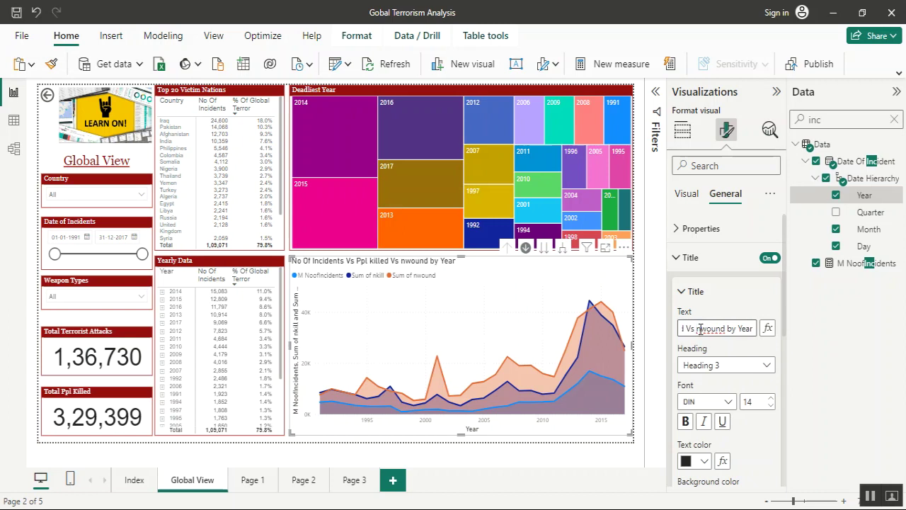
Step: Change "nwound" to "Wound" in the area chart's title and delete the trailing "by Year"
key("Delete")
type("W")
key("Delete")
key("Delete")
key("Delete")
key("Delete")
key("Delete")
key("Delete")
key("Delete")
key("Delete")
key("Delete")
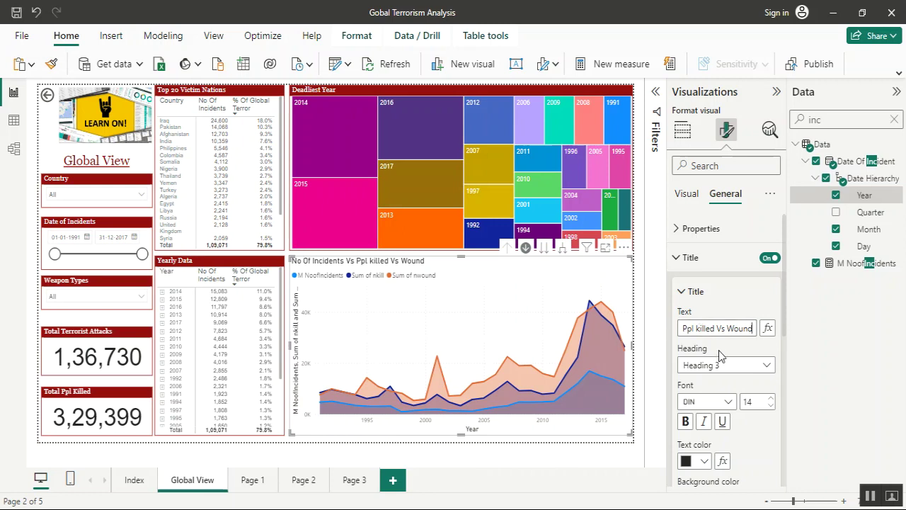
Step: Set the area chart title's font to Georgia at size 11
left_click(731, 402)
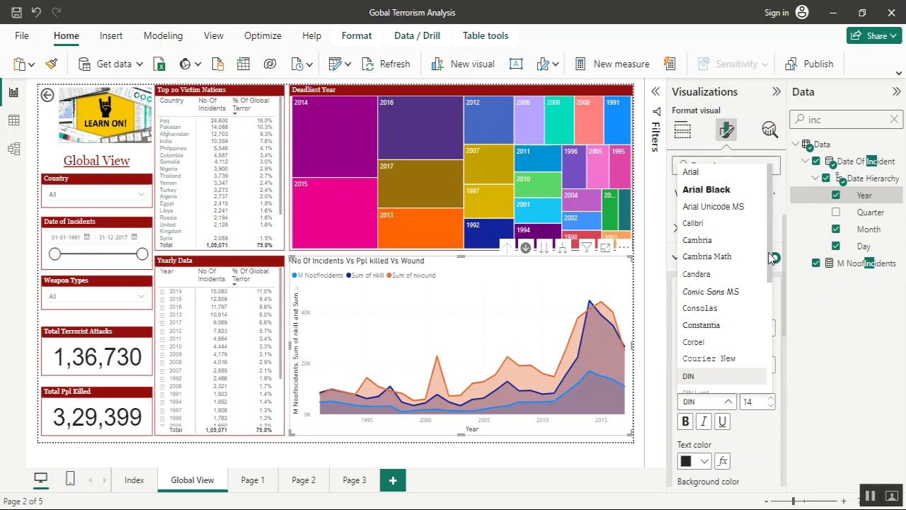
left_click_drag(769, 253, 775, 294)
left_click(718, 331)
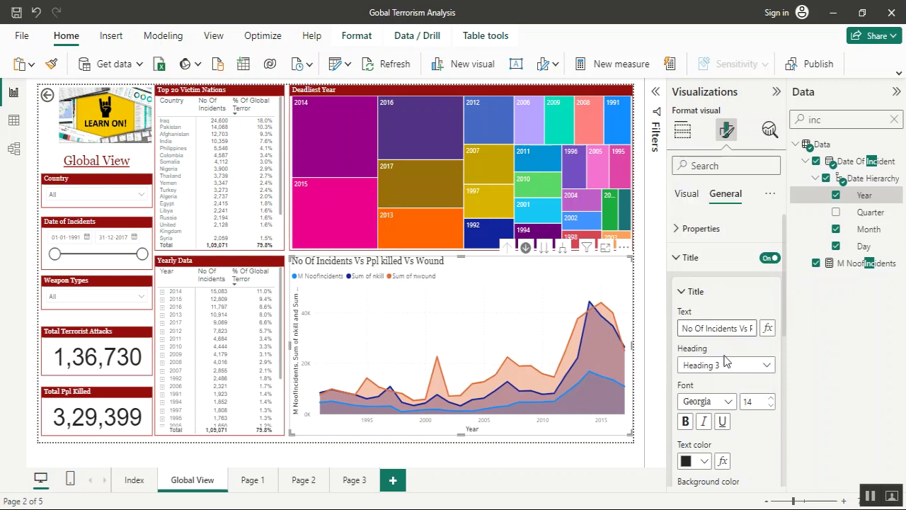
left_click(771, 399)
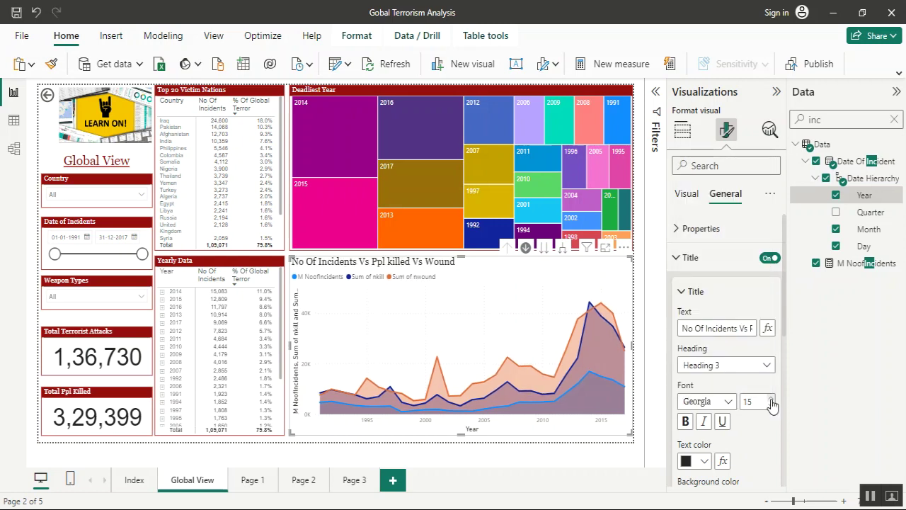
left_click(771, 405)
left_click(772, 405)
left_click(772, 406)
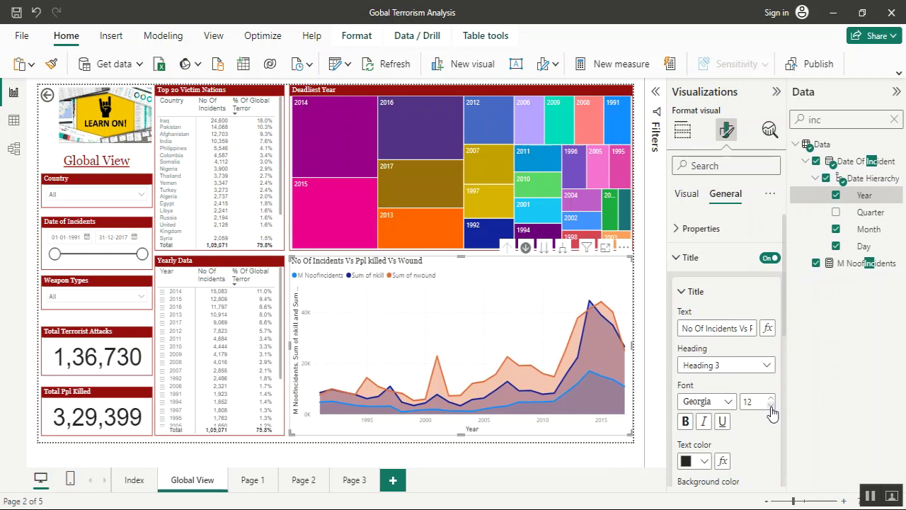
left_click(771, 405)
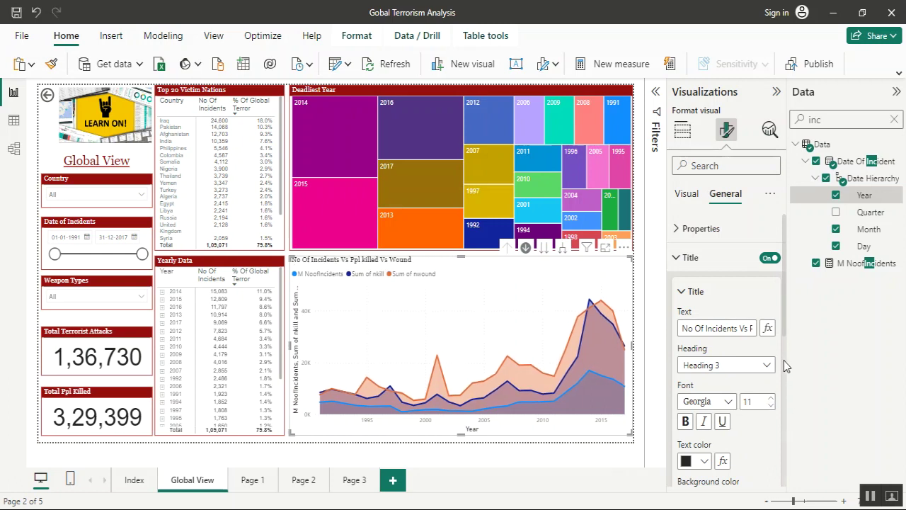
Step: Set the area chart title's text color to white and its background color to dark red
scroll(788, 337, "down", 5)
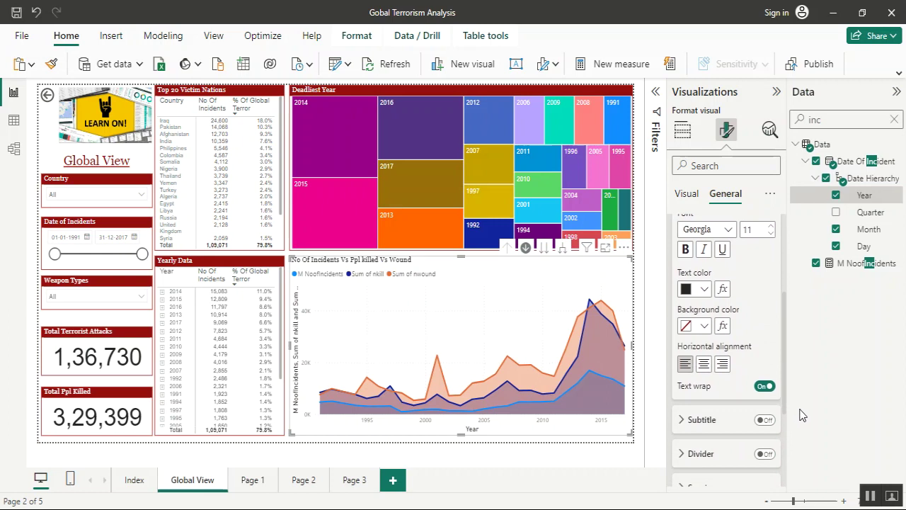
left_click(704, 289)
left_click(713, 227)
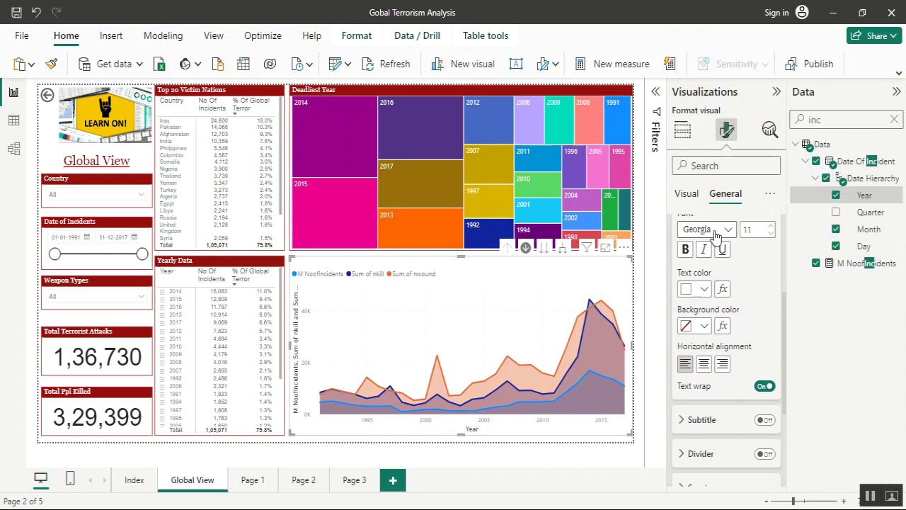
left_click(704, 326)
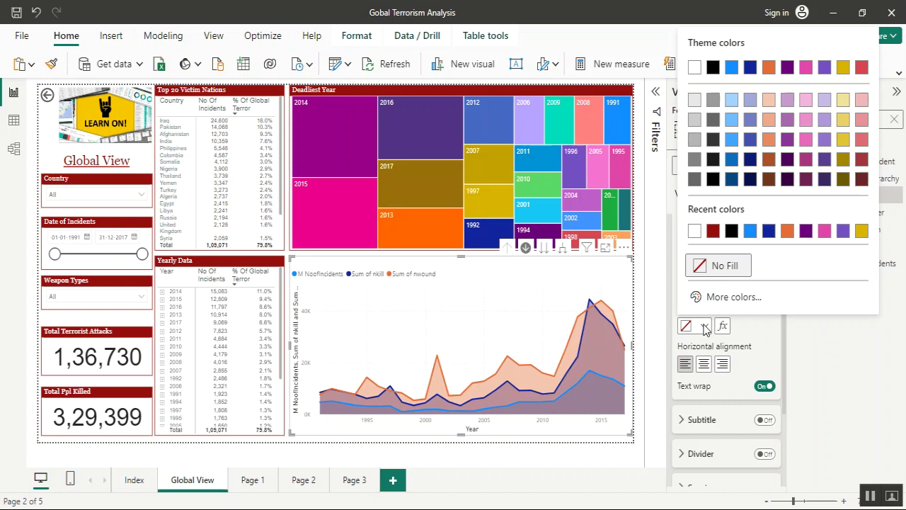
left_click(711, 241)
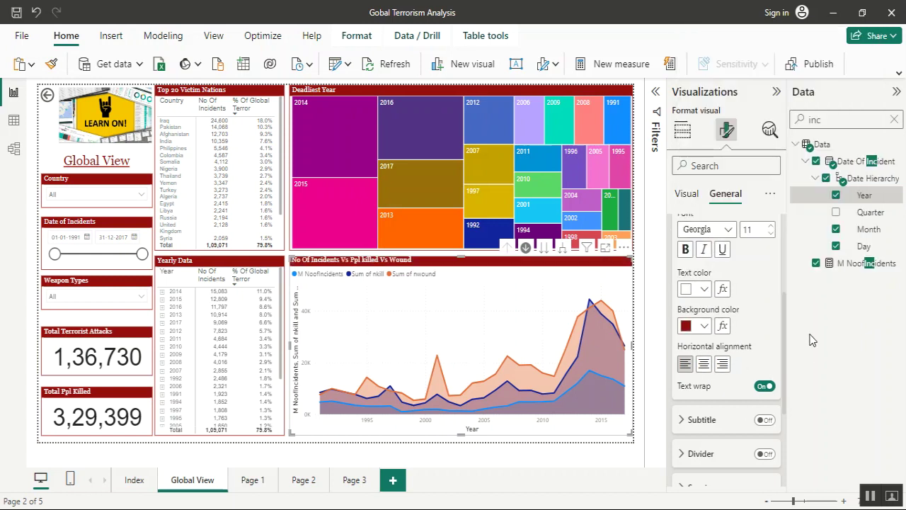
Step: Turn on the area chart's visual border and color it dark red
left_click_drag(784, 302, 811, 407)
left_click(697, 384)
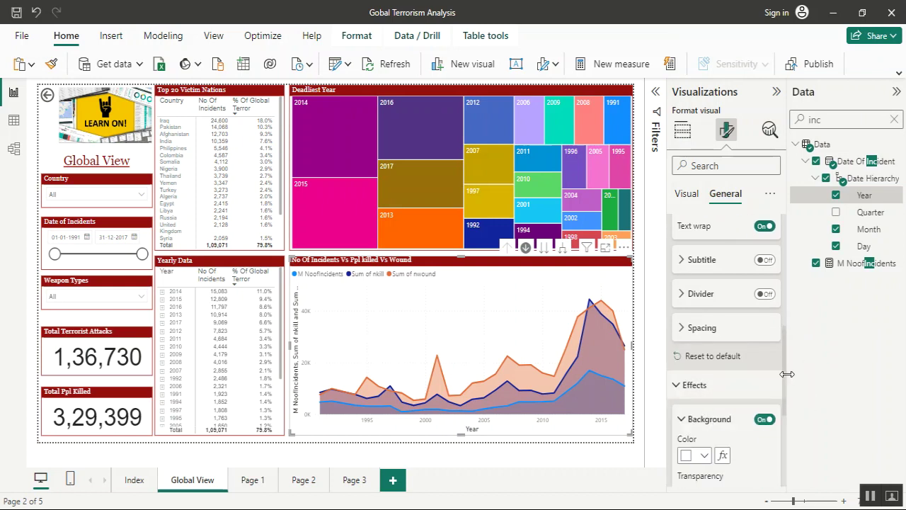
left_click_drag(788, 383, 788, 436)
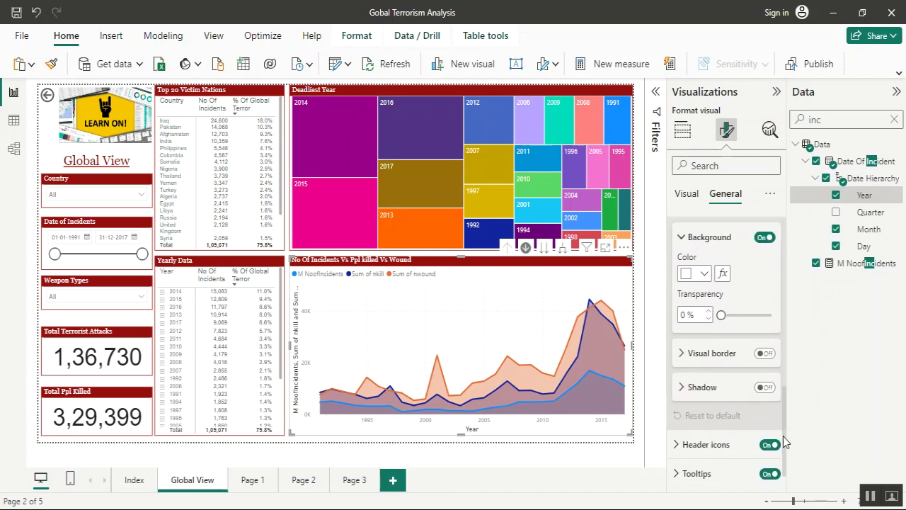
left_click(766, 353)
left_click(730, 354)
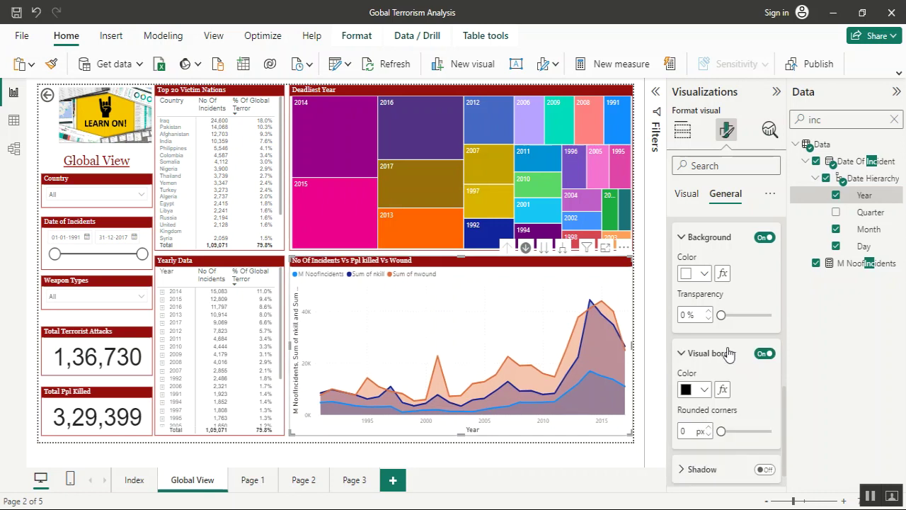
left_click(706, 391)
left_click(696, 328)
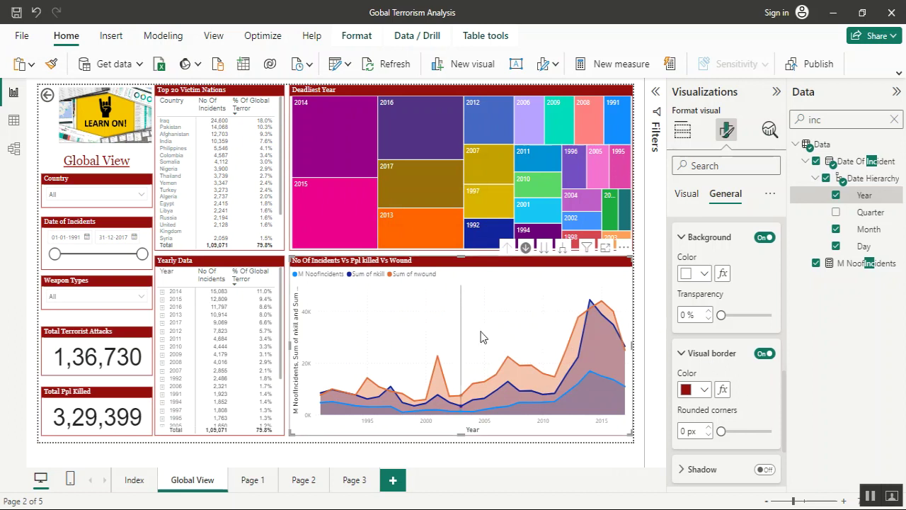
Step: Try placing Sum of nwound first among the area chart's Y-axis fields, and move it back to the end
left_click(682, 130)
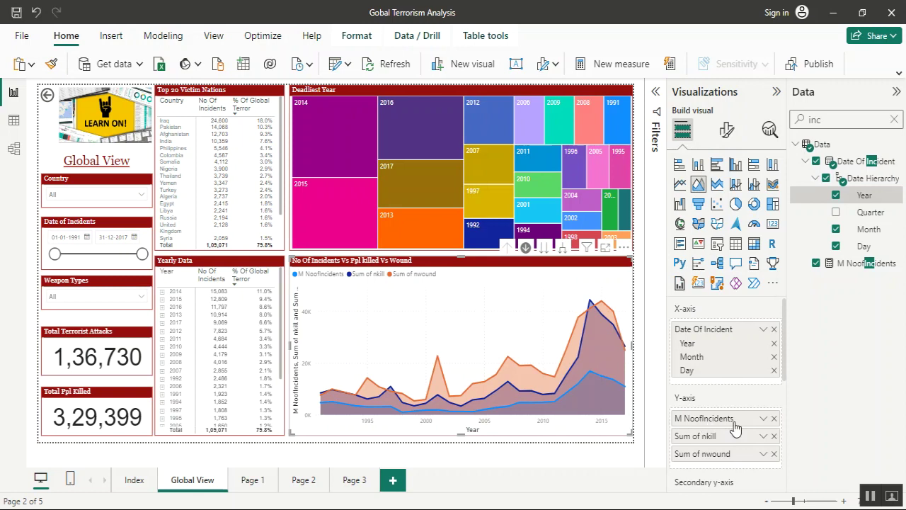
mouse_move(519, 371)
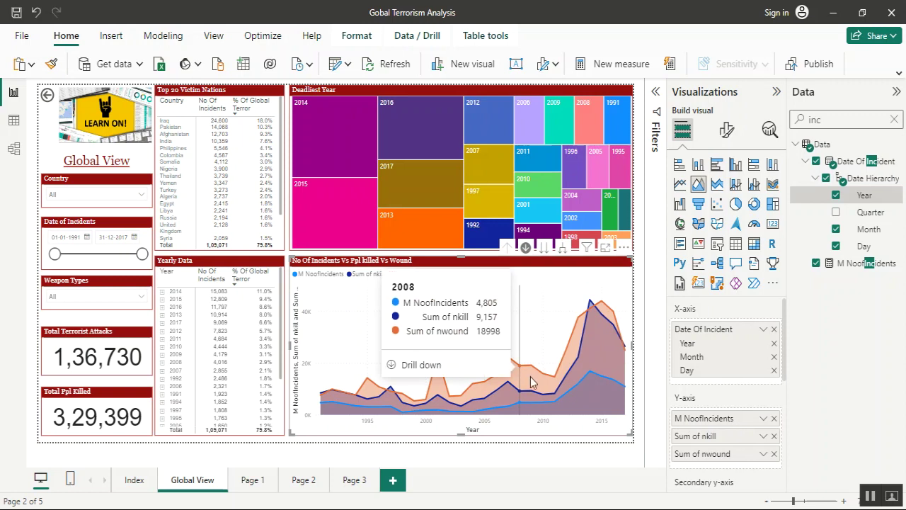
mouse_move(556, 406)
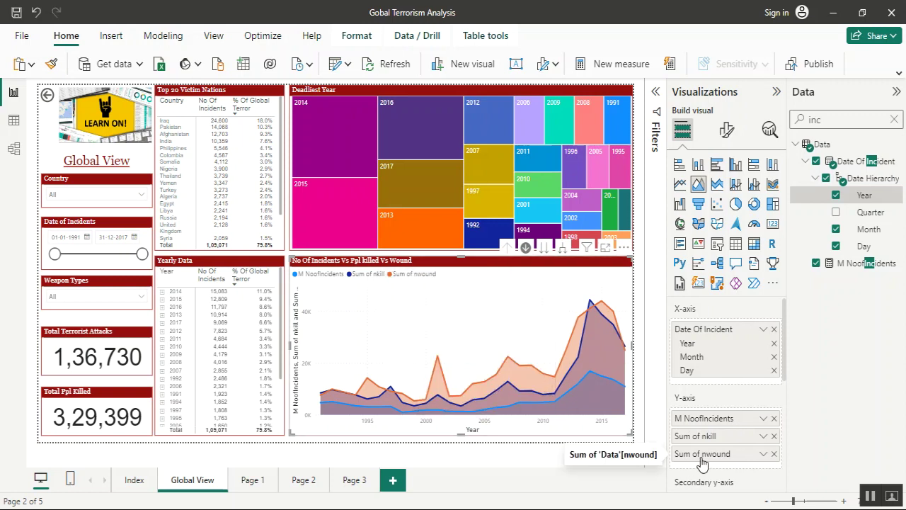
left_click_drag(702, 463, 711, 419)
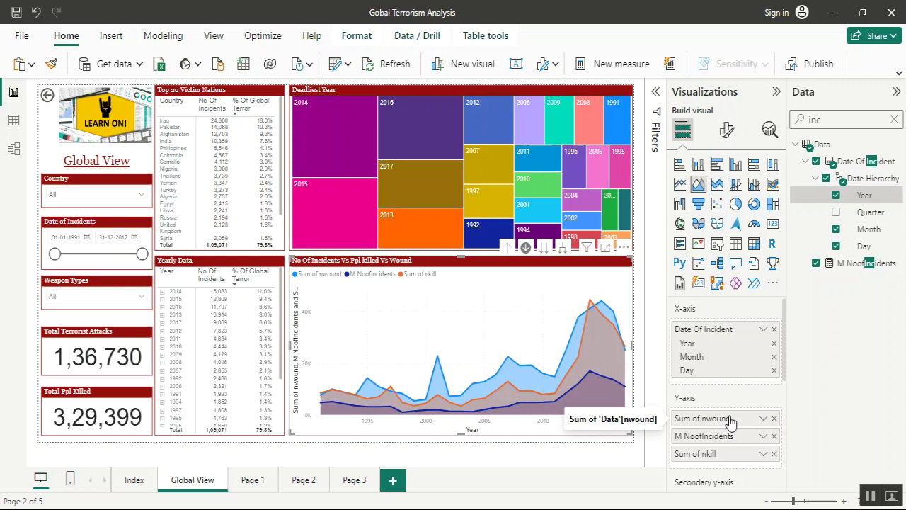
left_click_drag(731, 420, 739, 464)
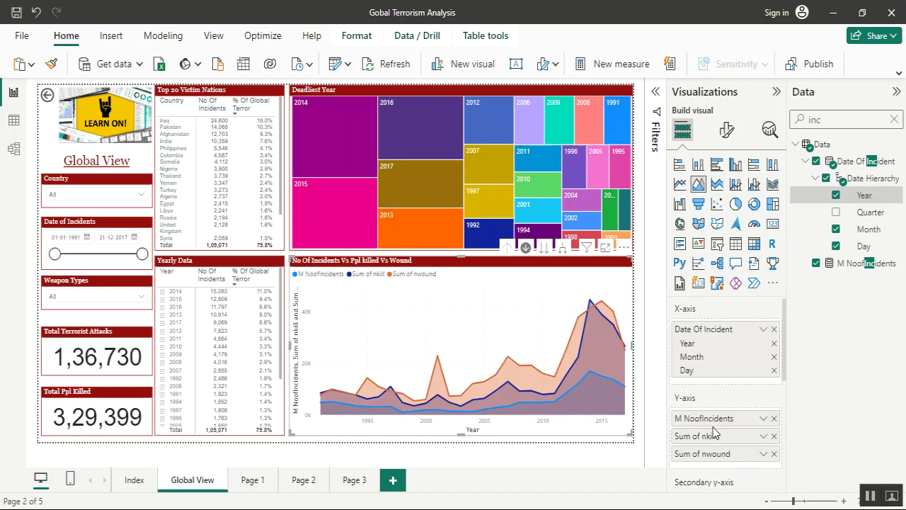
Step: Rename the M NoofIncidents field on the area chart's Y-axis as "No Of Incidents"
double_click(685, 422)
left_click(687, 418)
key("BackSpace")
key("BackSpace")
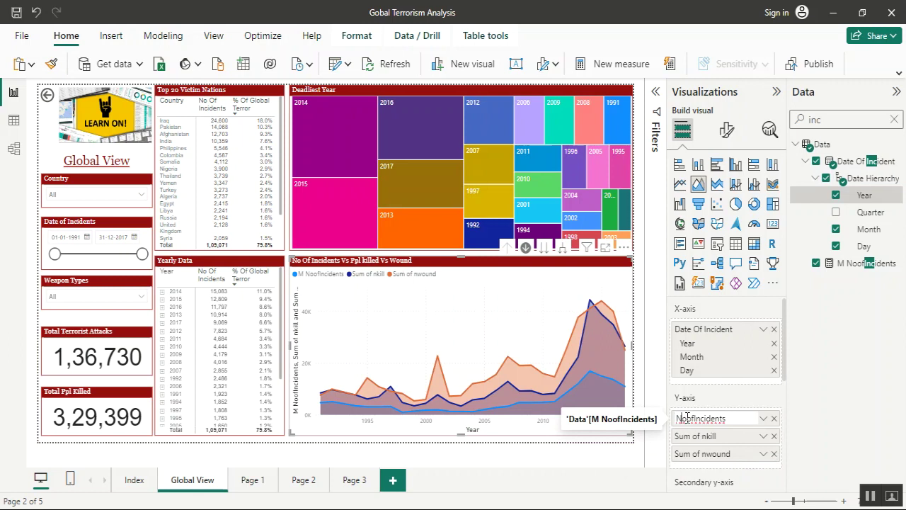
left_click_drag(695, 419, 686, 418)
type("Of")
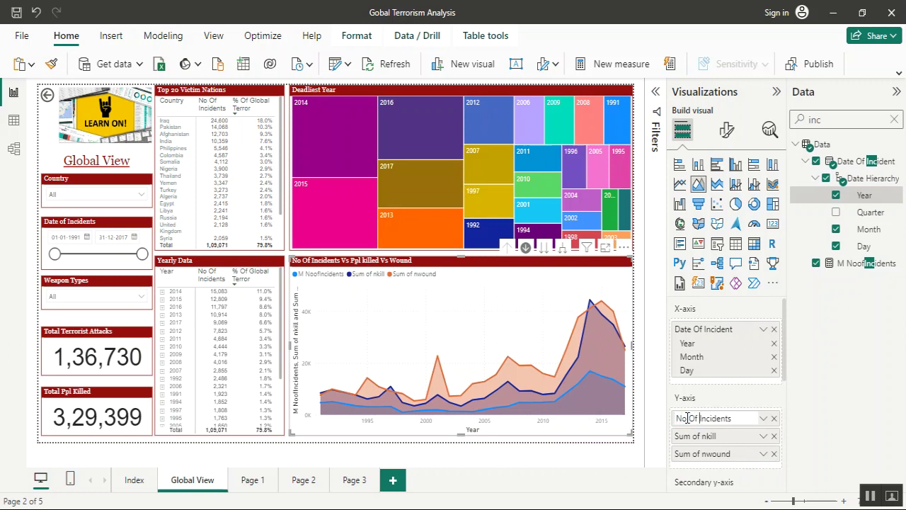
key("Return")
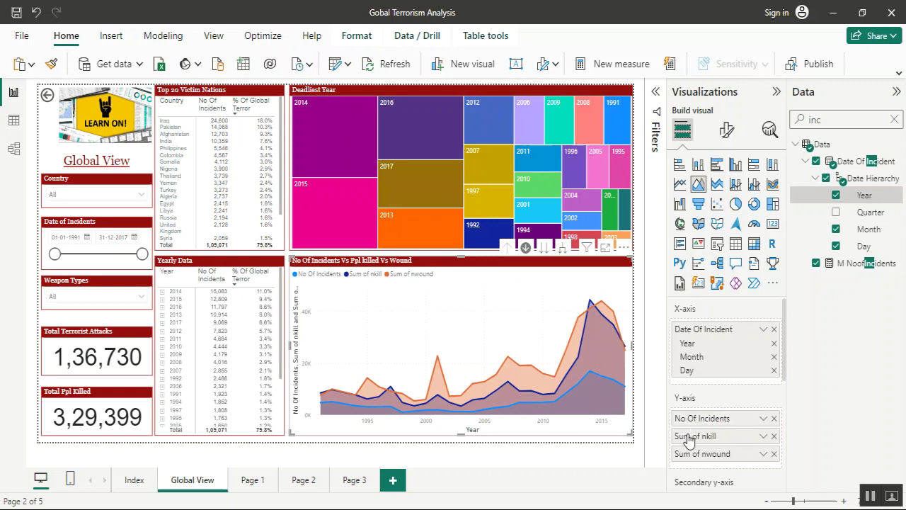
Step: Rename the Sum of nkill field on the area chart's Y-axis as "Ppl kill"
double_click(689, 437)
key("Home")
type("Ppl")
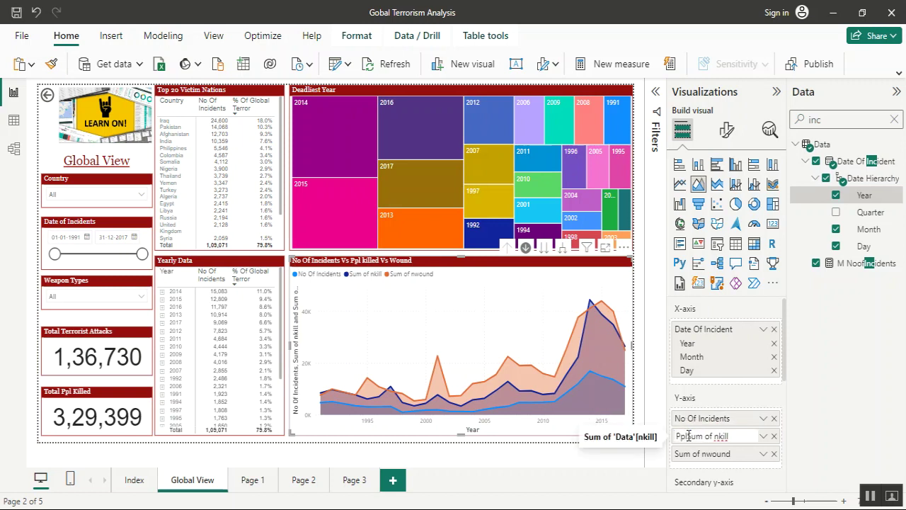
key("Delete")
key("Delete")
key("Delete")
key("Delete")
key("Delete")
key("Delete")
key("Delete")
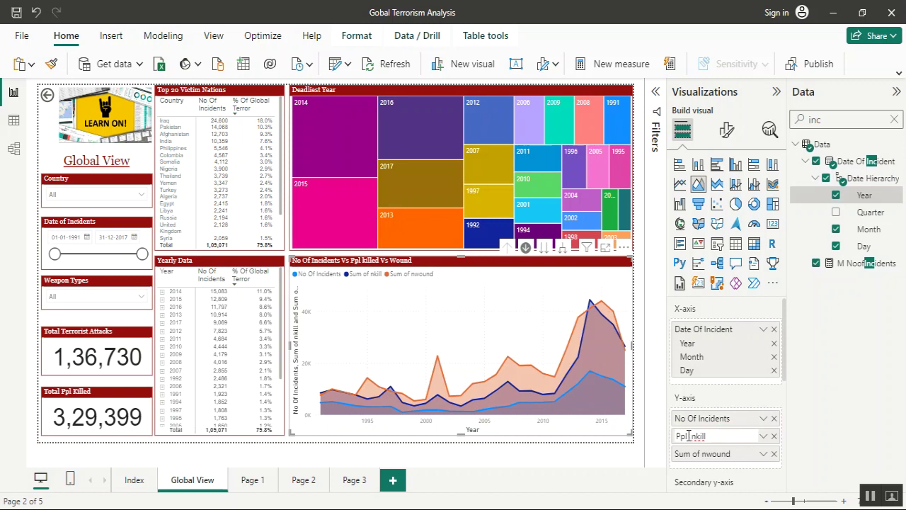
key("Delete")
key("Return")
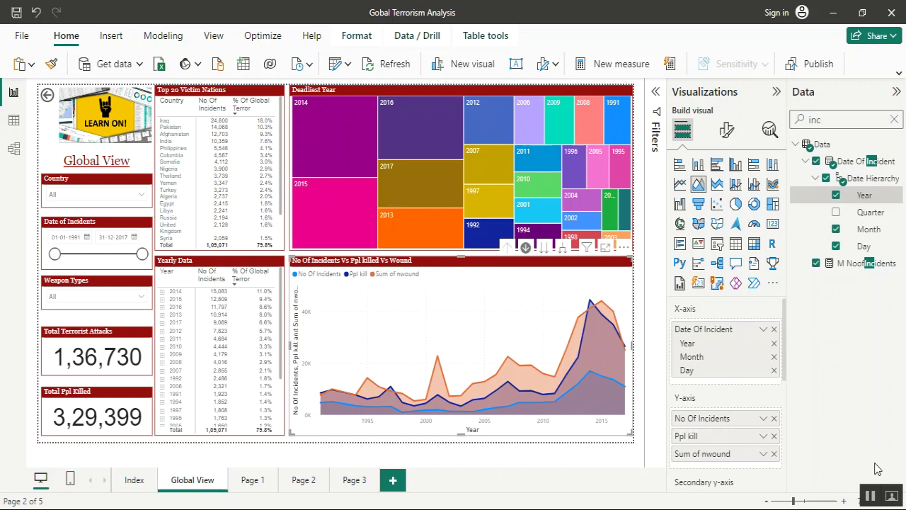
Step: Rename the Sum of nwound field on the area chart's Y-axis as "Ppl wounded" and deselect the chart
double_click(685, 459)
left_click(685, 457)
key("BackSpace")
key("BackSpace")
key("Delete")
key("Delete")
key("Delete")
key("Delete")
key("Delete")
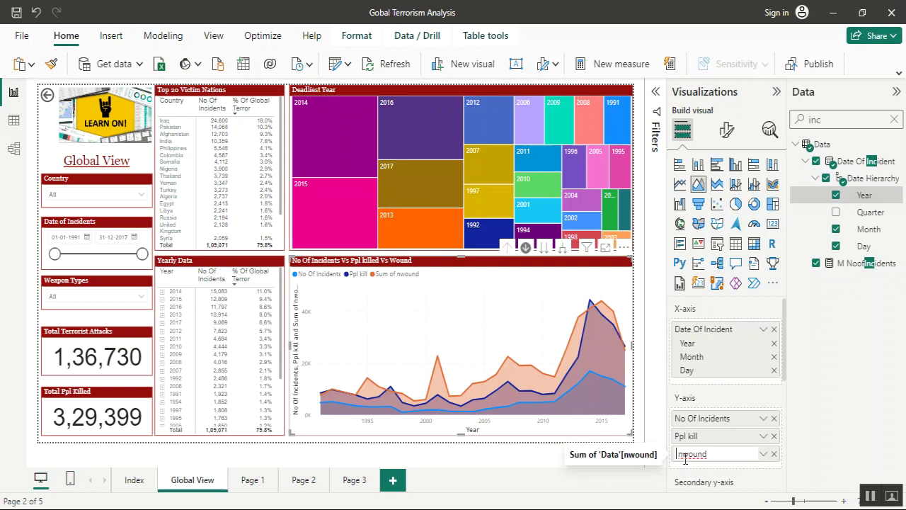
key("Delete")
type("Ppl")
key("End")
type("ed")
key("Return")
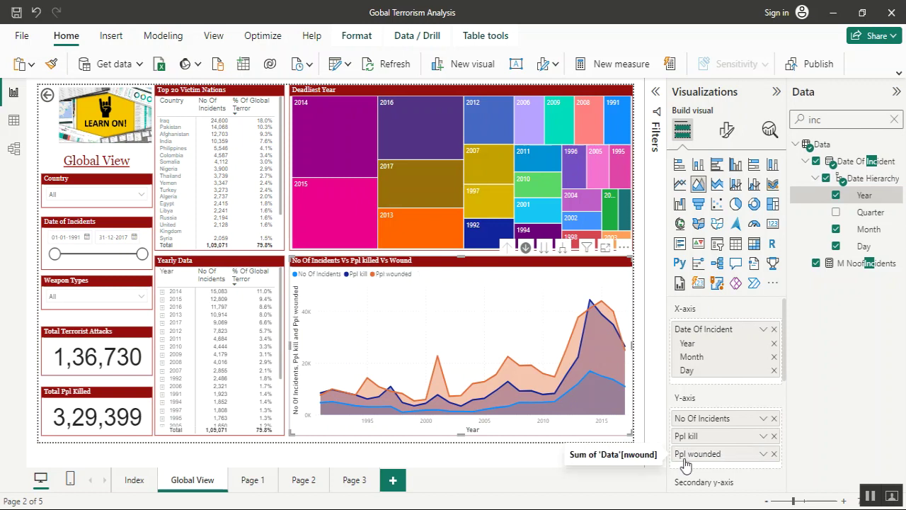
left_click(504, 444)
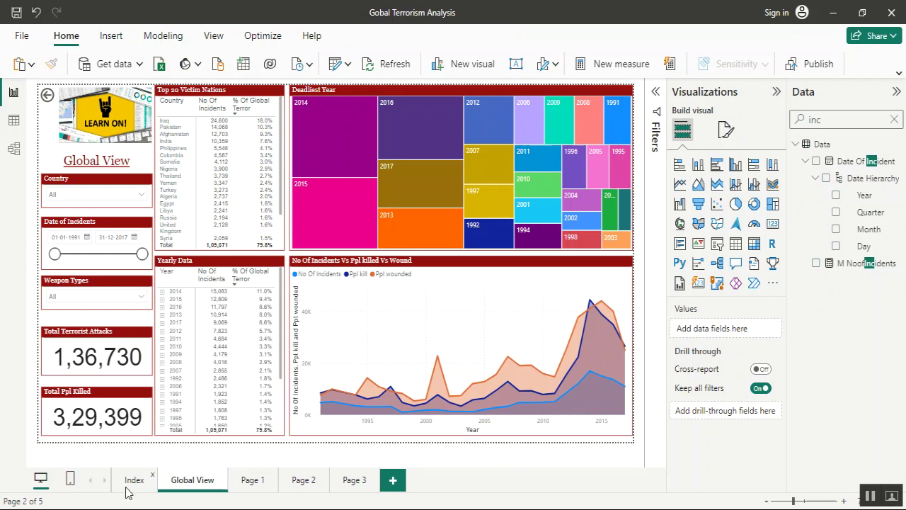
Step: Review Page 1, the Index page and the Global View page, including the Country slicer's list of options
left_click(255, 487)
left_click(188, 489)
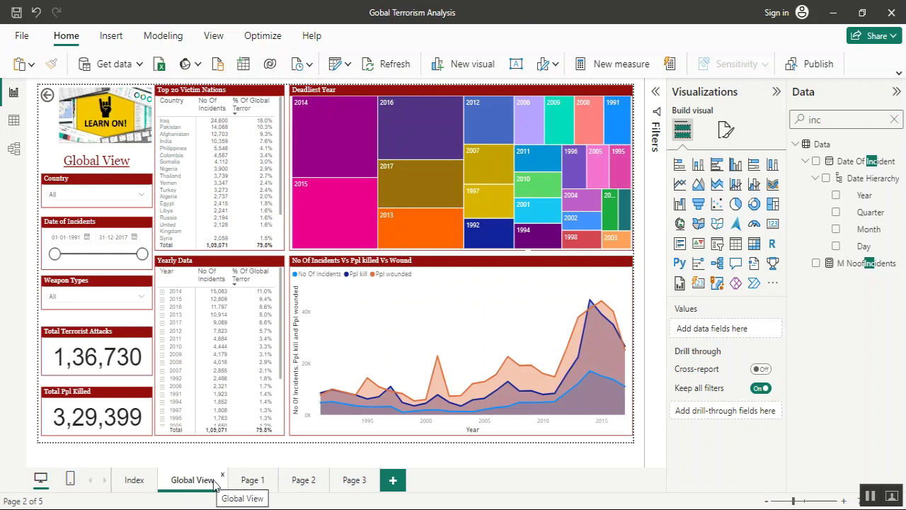
left_click(248, 481)
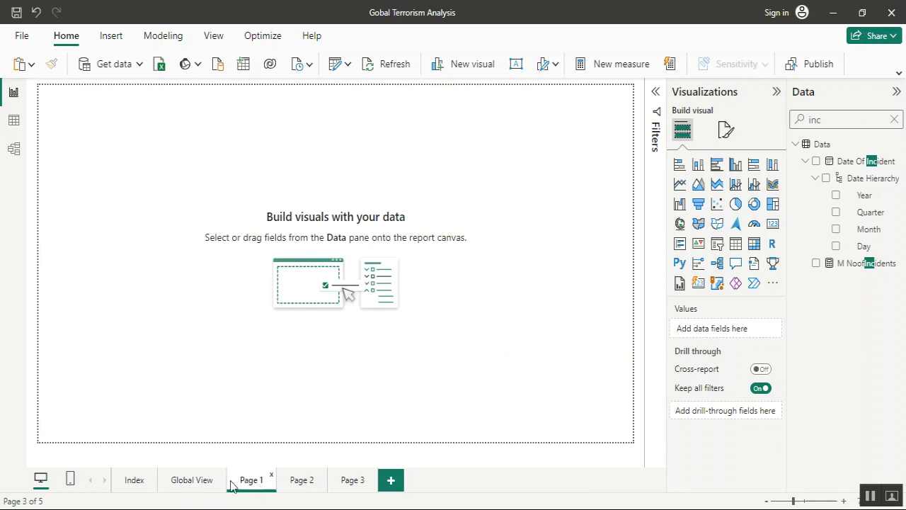
left_click(189, 484)
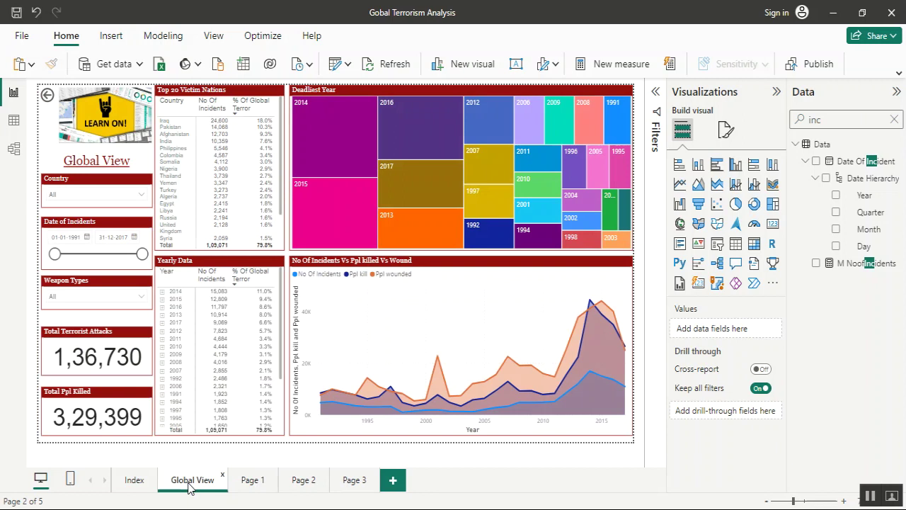
left_click(132, 481)
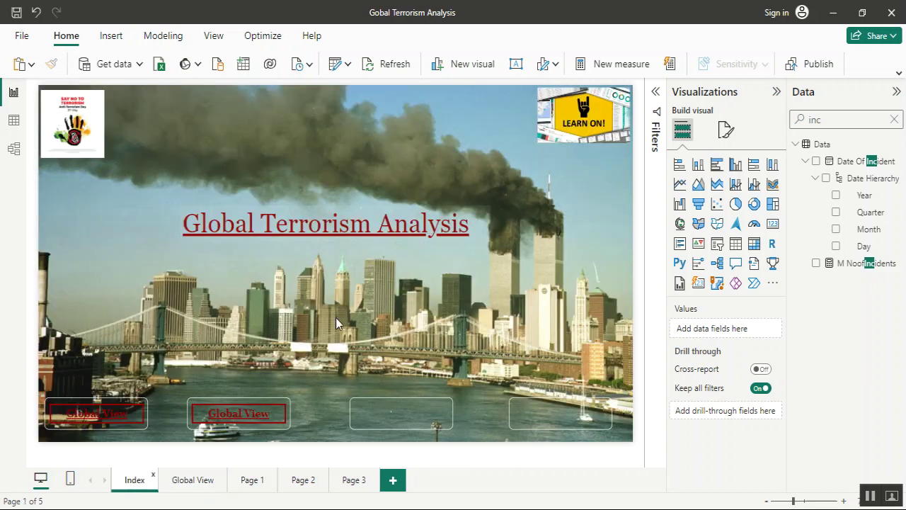
left_click(192, 484)
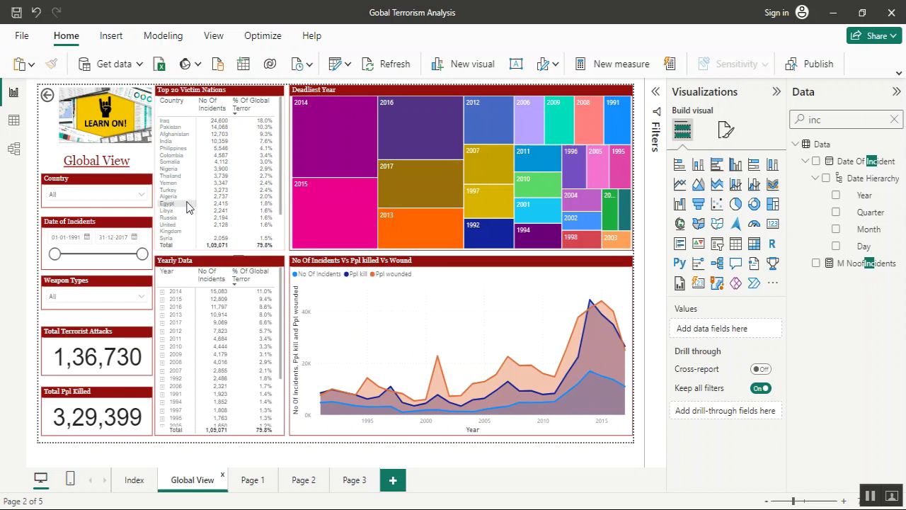
left_click(106, 198)
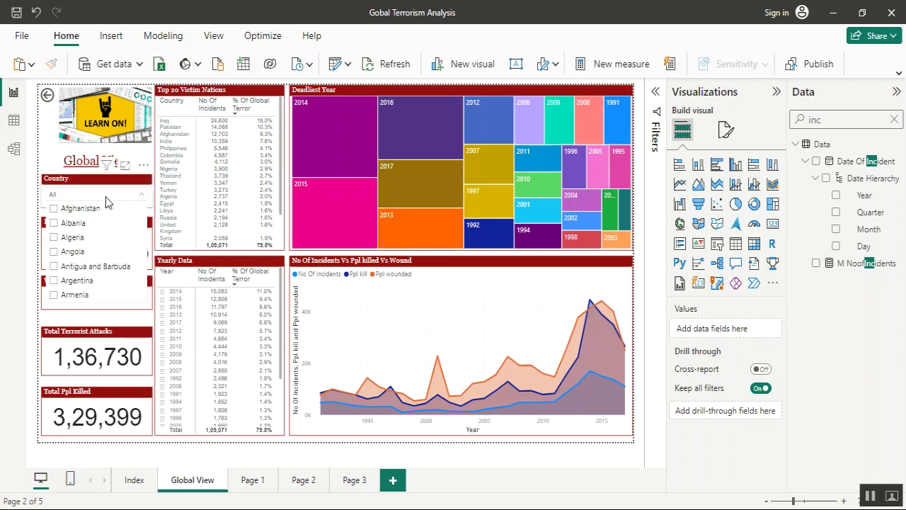
left_click(106, 198)
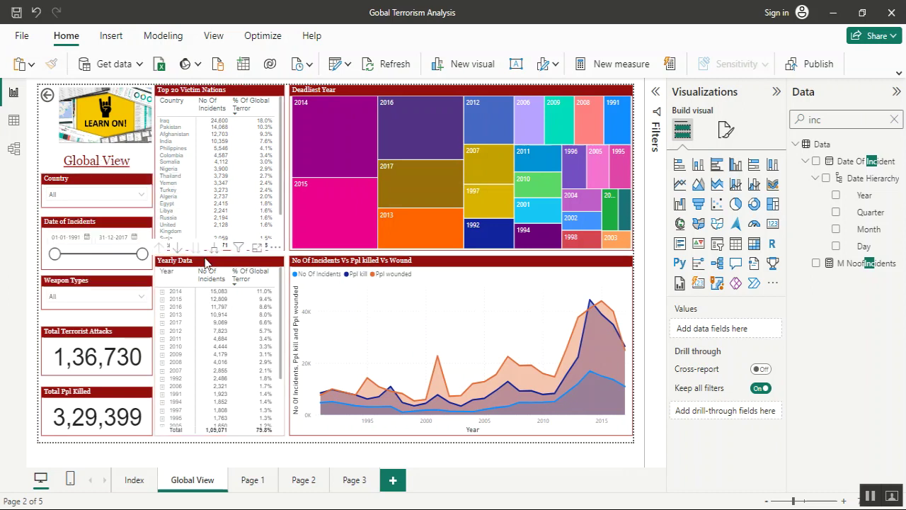